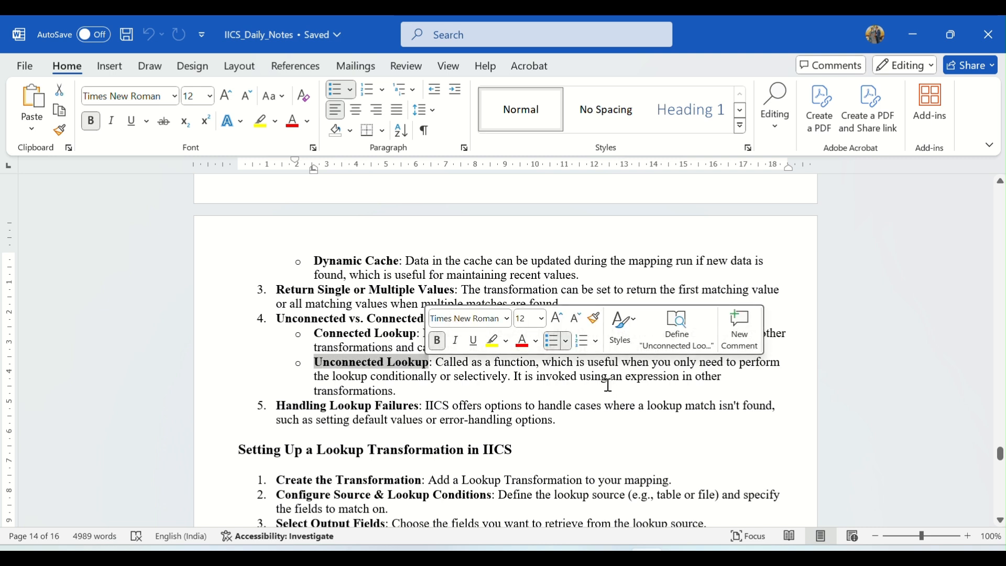
- Review the unconnected lookup notes, then run the EMP1 query in the Source worksheet and inspect its rows
left_click_drag(580, 376, 696, 385)
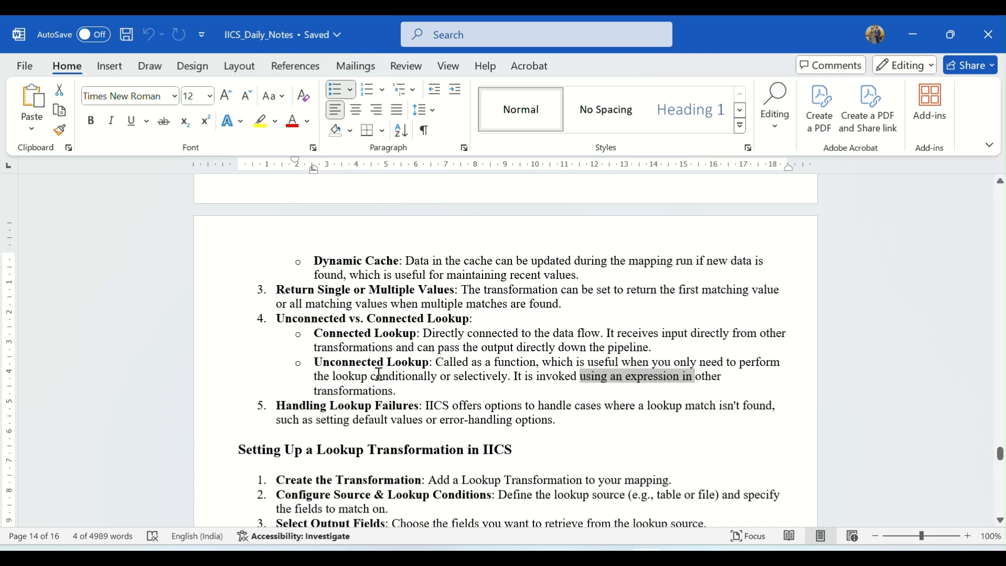
left_click(613, 557)
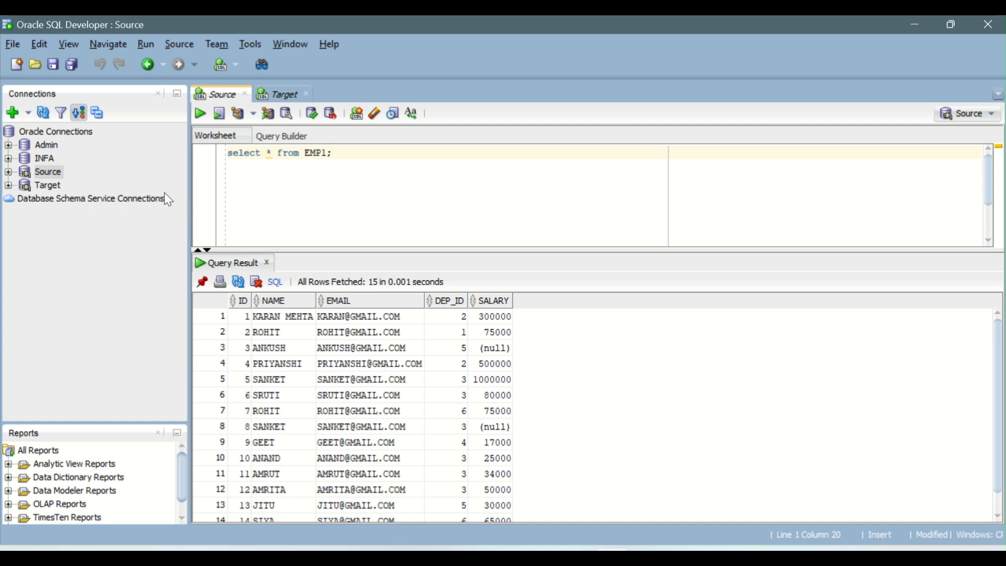
left_click_drag(352, 156, 215, 156)
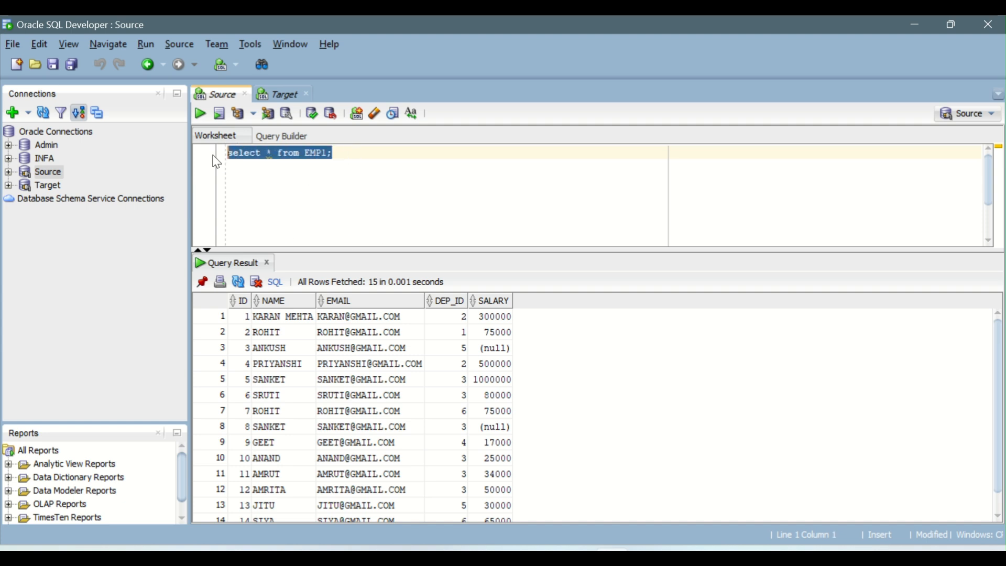
left_click(200, 113)
left_click_drag(280, 317, 446, 334)
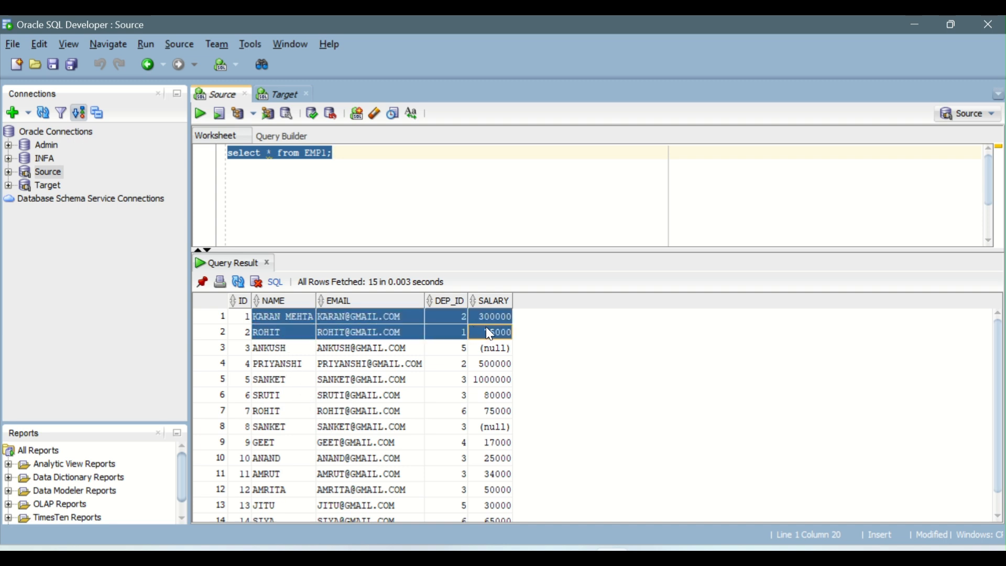
- Run the T_LOCATION query in the Target worksheet and inspect the location rows
left_click(276, 93)
left_click(315, 165)
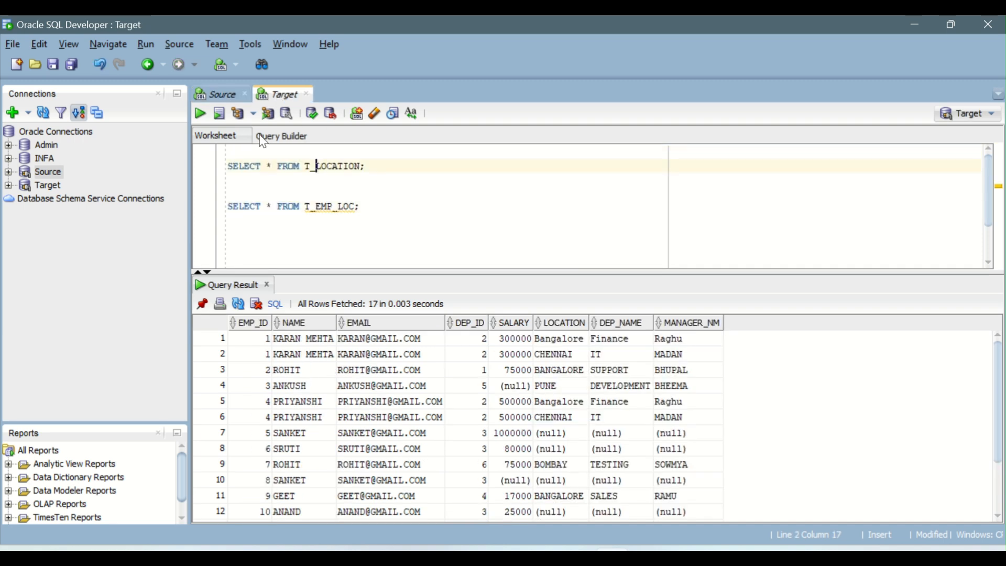
left_click(200, 113)
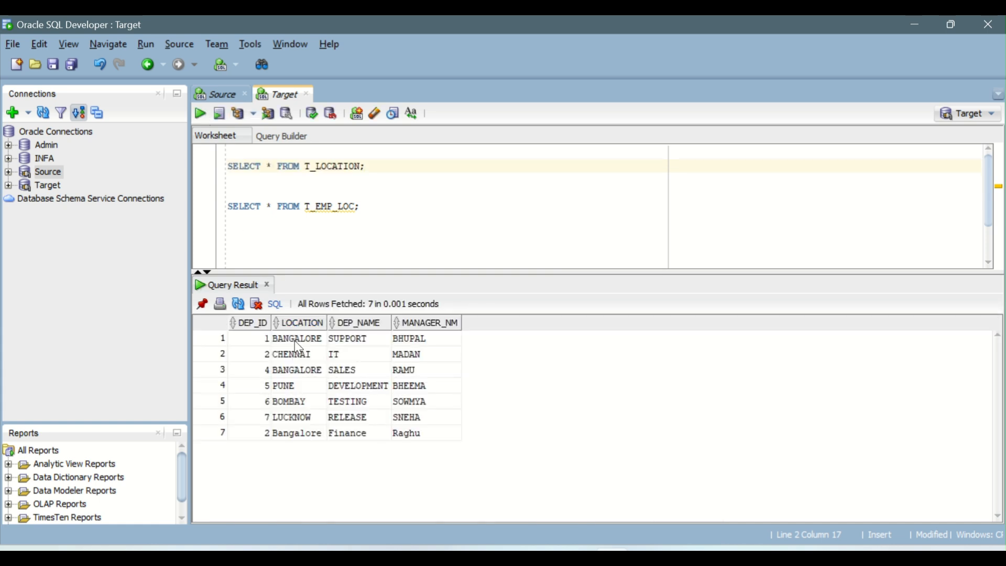
left_click(292, 343)
left_click_drag(257, 345, 259, 432)
left_click_drag(308, 343, 438, 435)
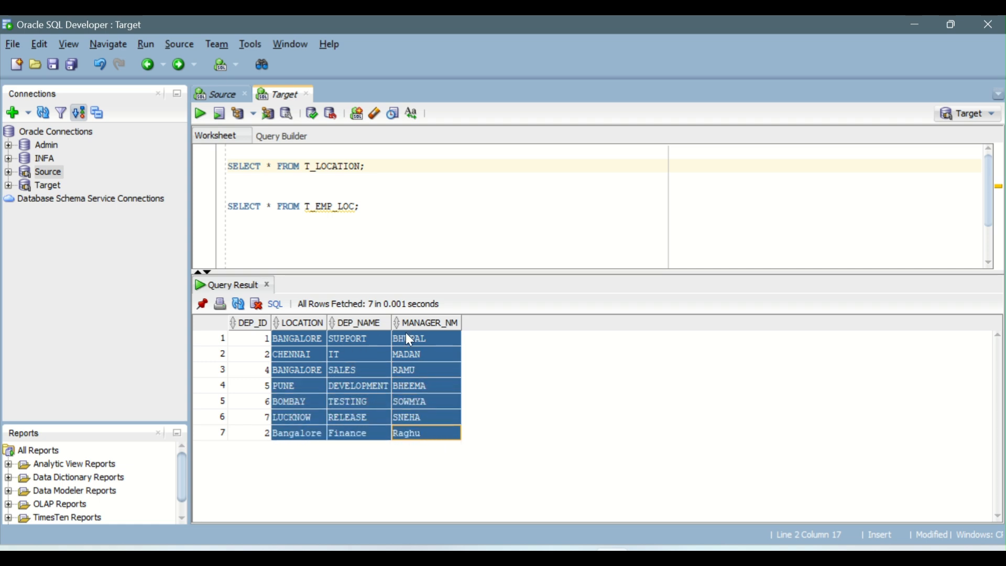
left_click(344, 207)
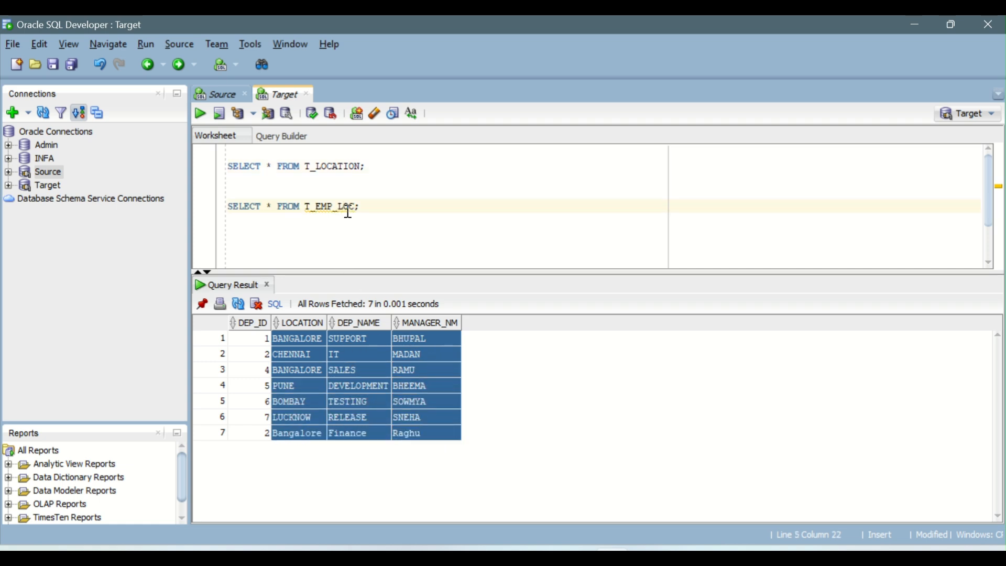
left_click_drag(370, 213, 248, 210)
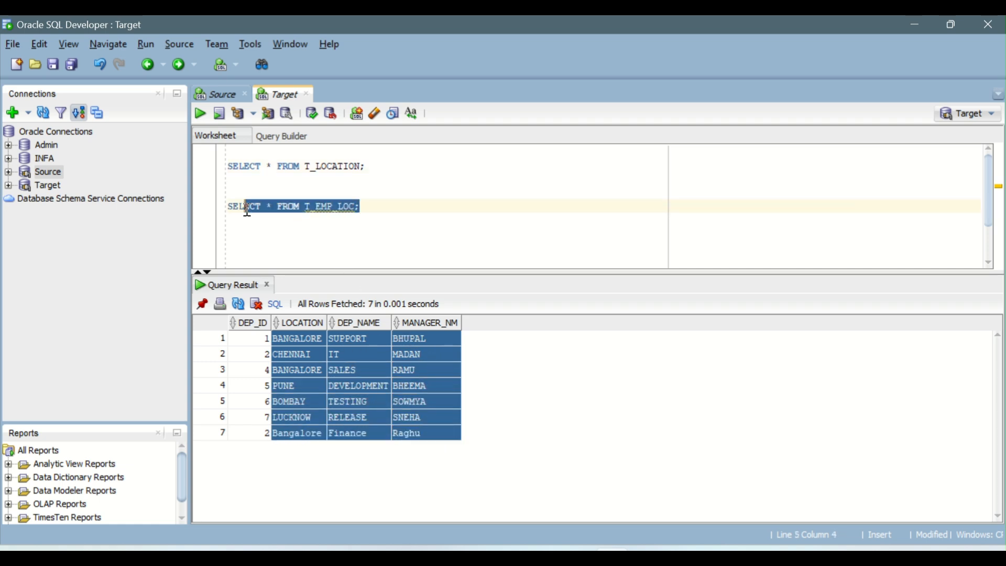
left_click(283, 189)
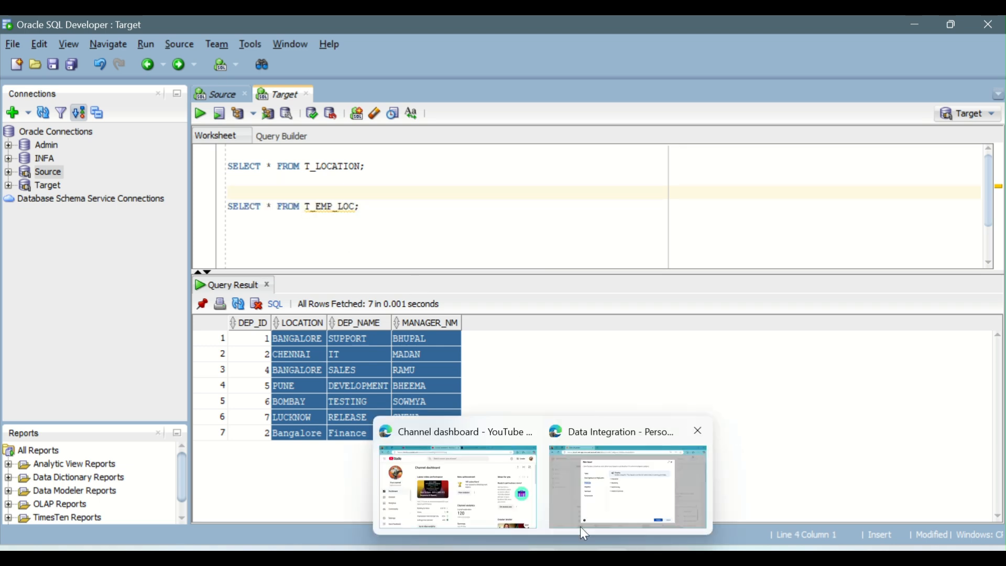
- Switch to the browser and create a new mapping named m_Unconn_Lookup_Tran
left_click(581, 527)
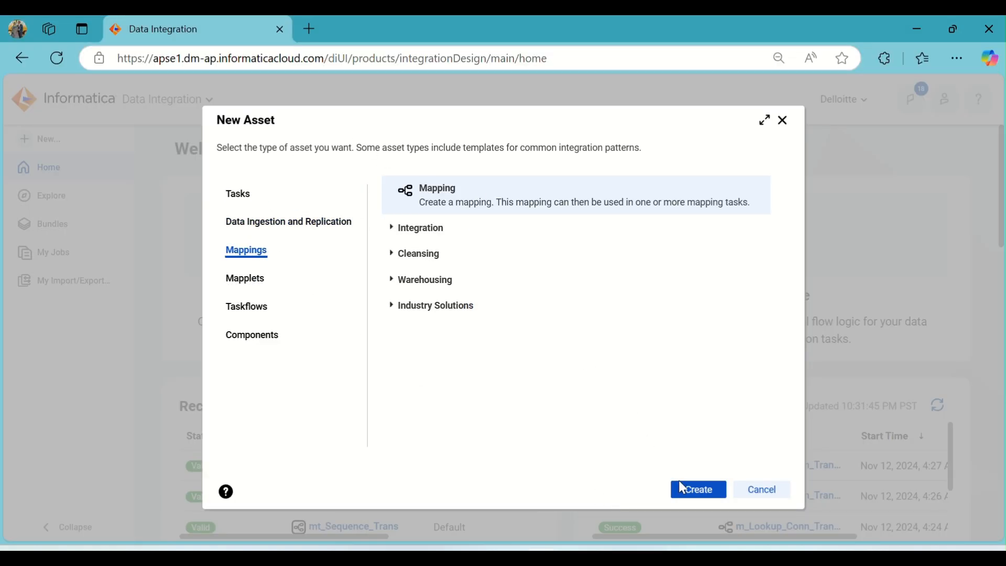
left_click(697, 494)
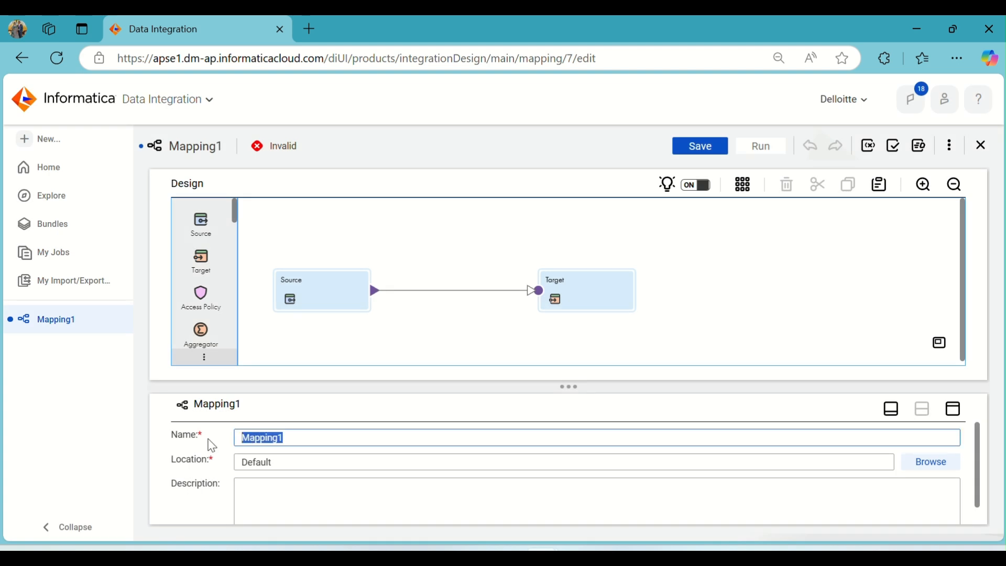
type("m_Unconn_Lookup_Trans")
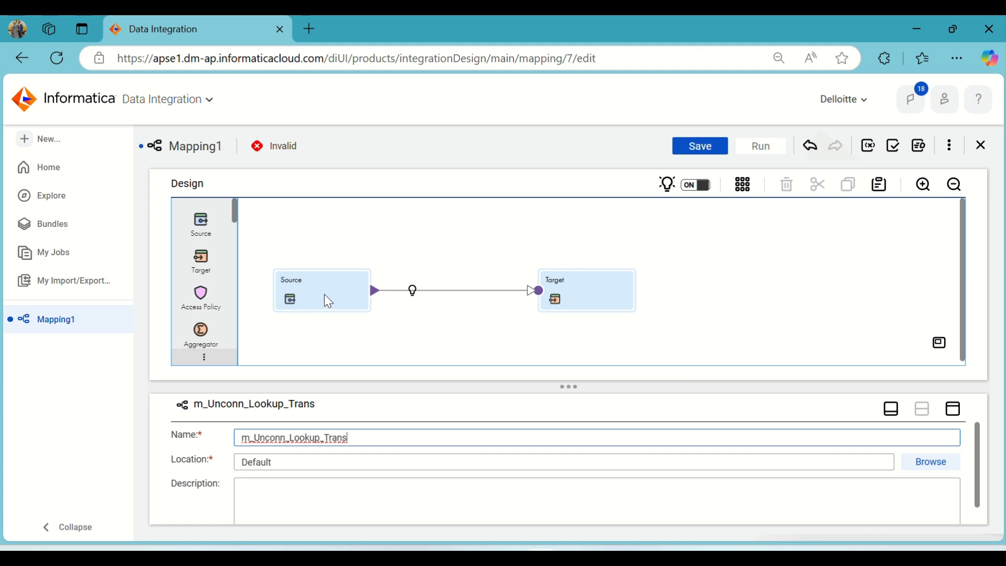
- Set the Source transformation's connection to Source (Oracle) and try to select its object, dismissing the error
left_click(328, 302)
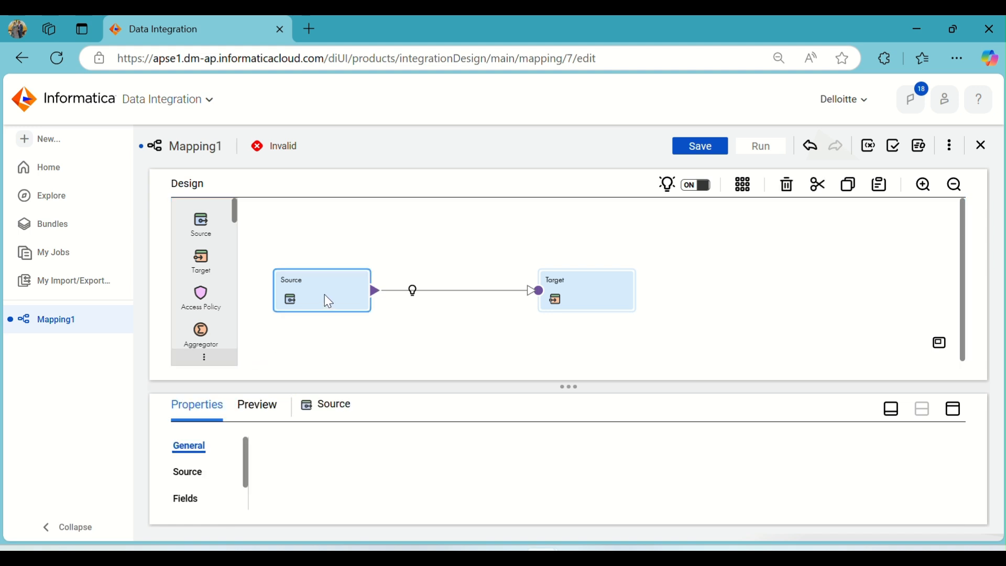
left_click(959, 415)
left_click(188, 250)
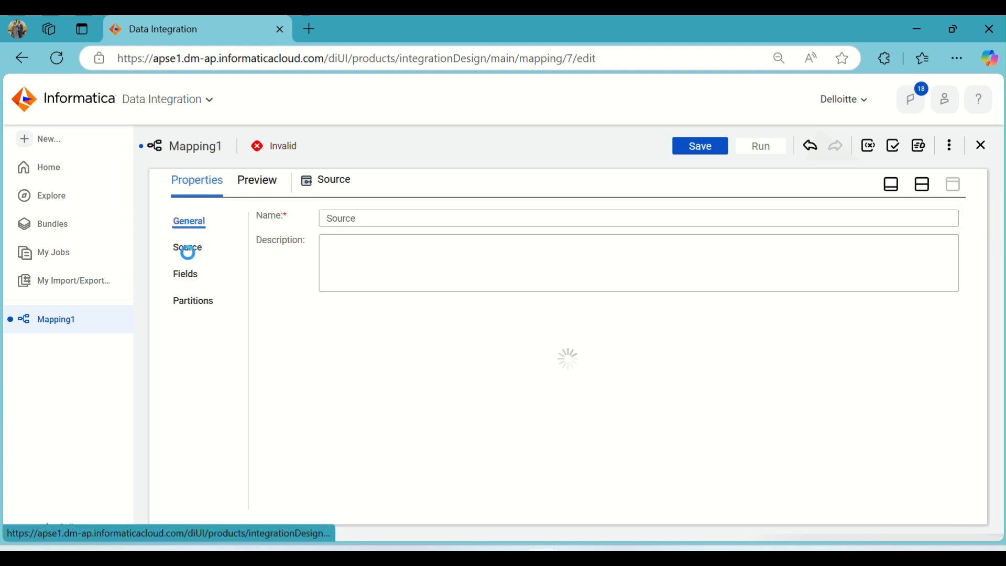
left_click(479, 252)
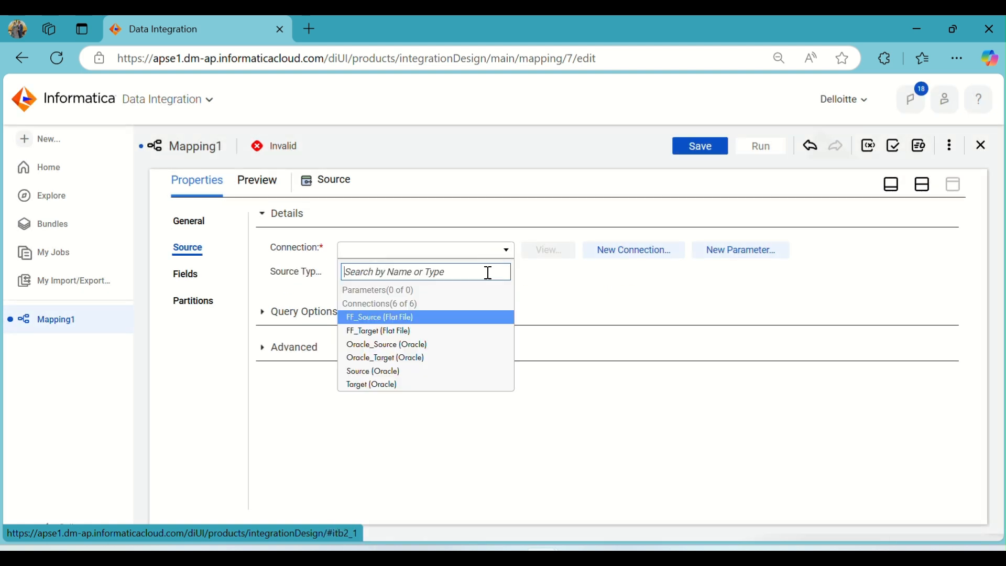
left_click(418, 373)
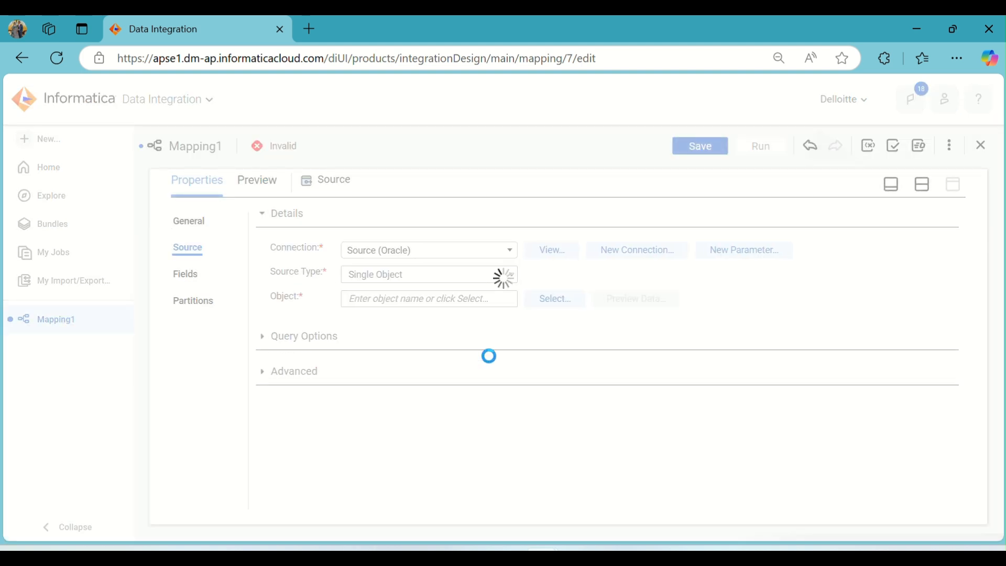
left_click(556, 299)
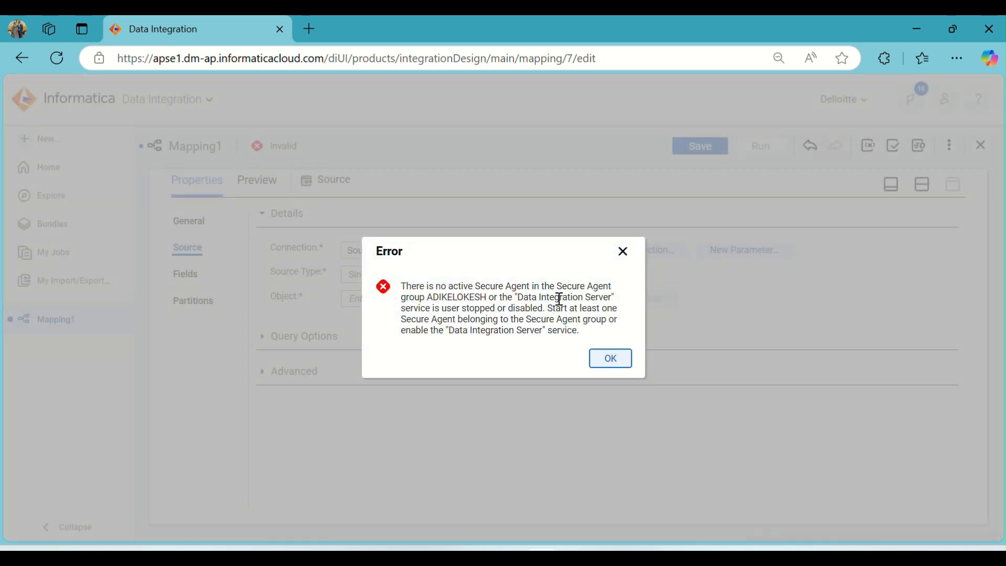
left_click(613, 360)
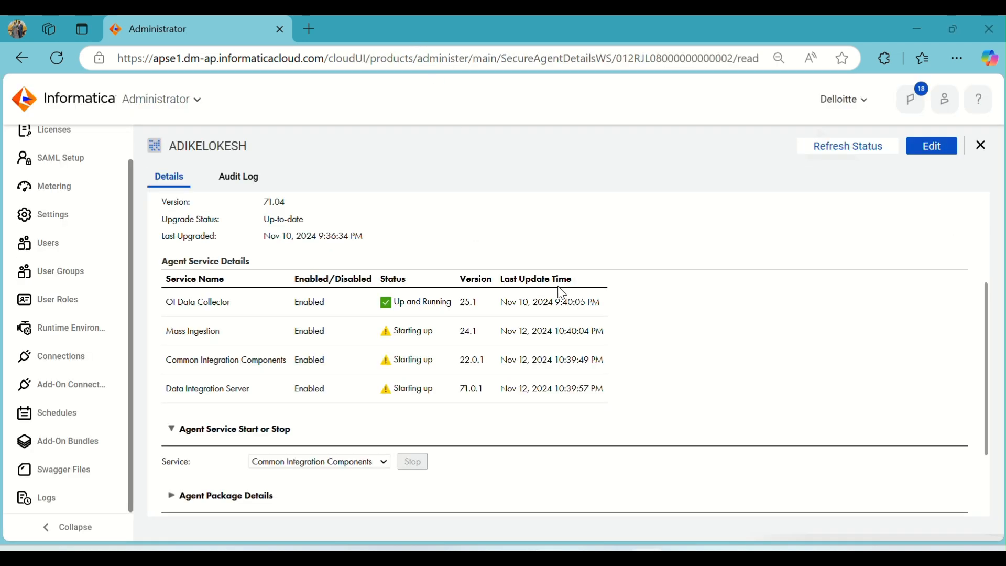
- Check the Secure Agent service statuses in Administrator, then return to Data Integration
left_click_drag(378, 336, 437, 367)
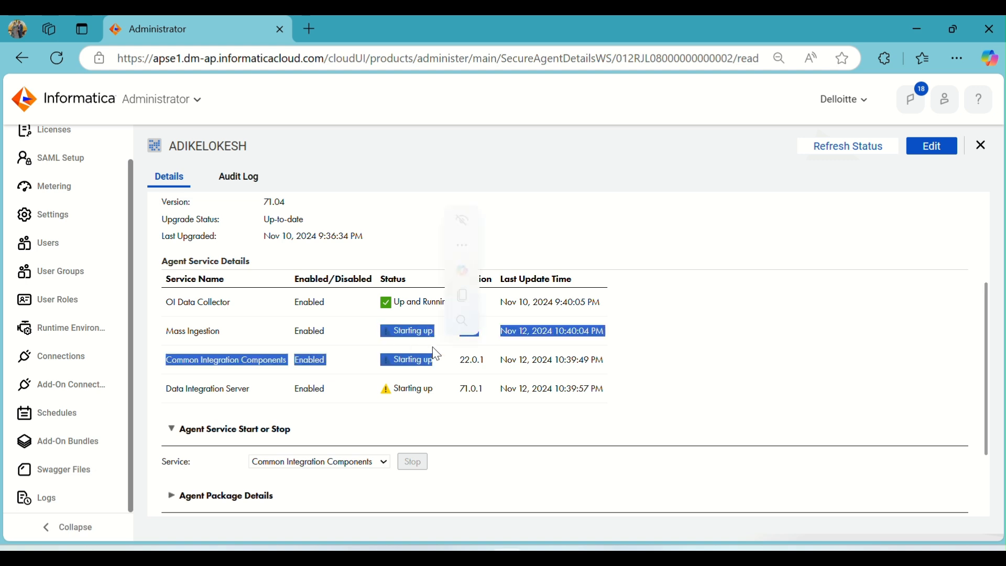
left_click(636, 374)
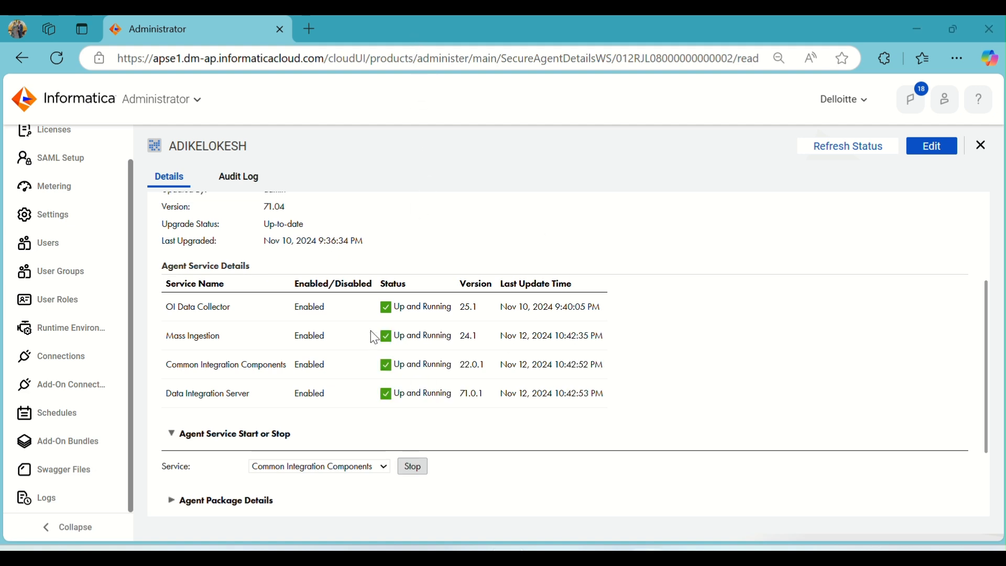
left_click(179, 100)
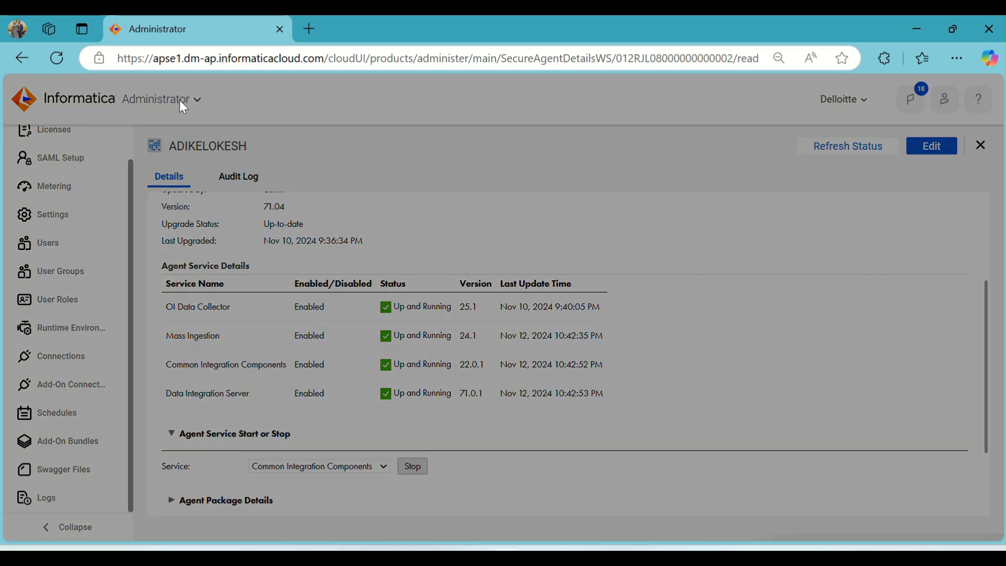
left_click(293, 234)
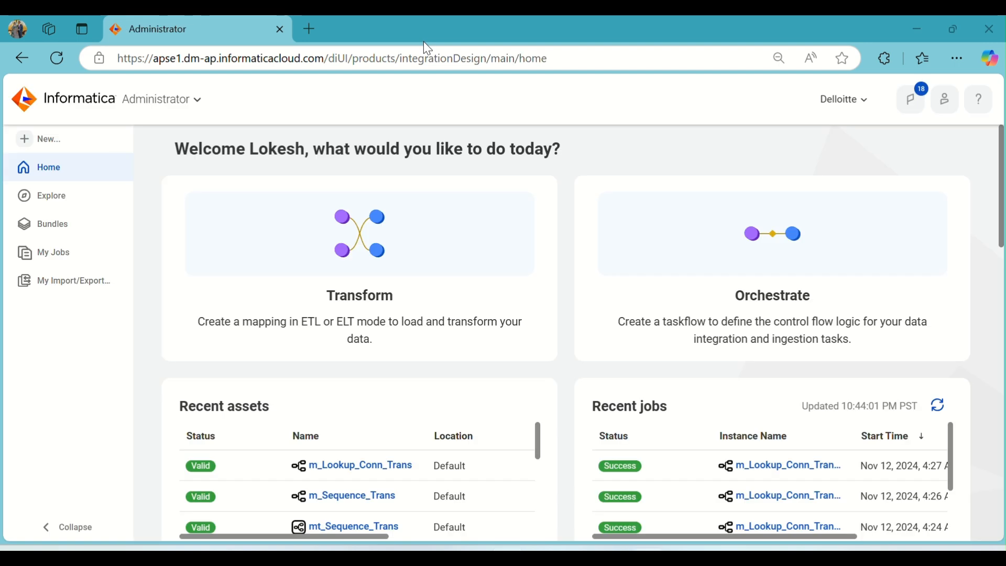
- Create a new mapping and name it m_Unconn_Lookup_Trans
left_click(65, 140)
left_click(255, 248)
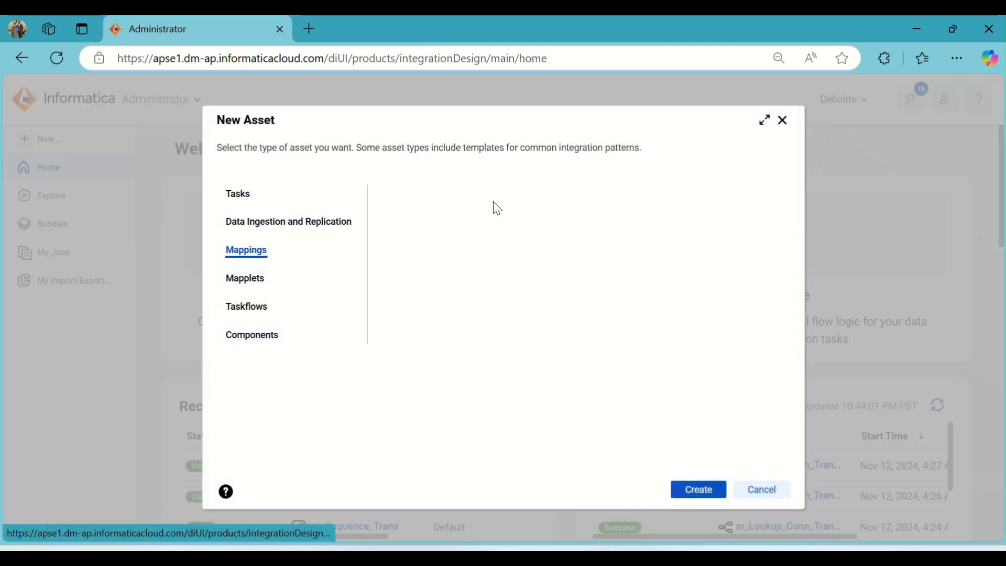
left_click(698, 489)
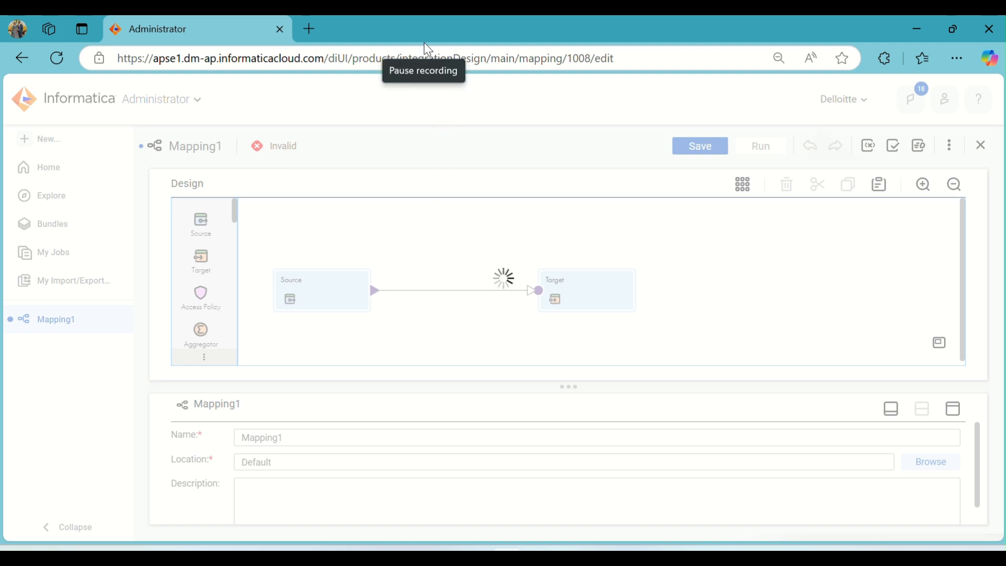
left_click(324, 444)
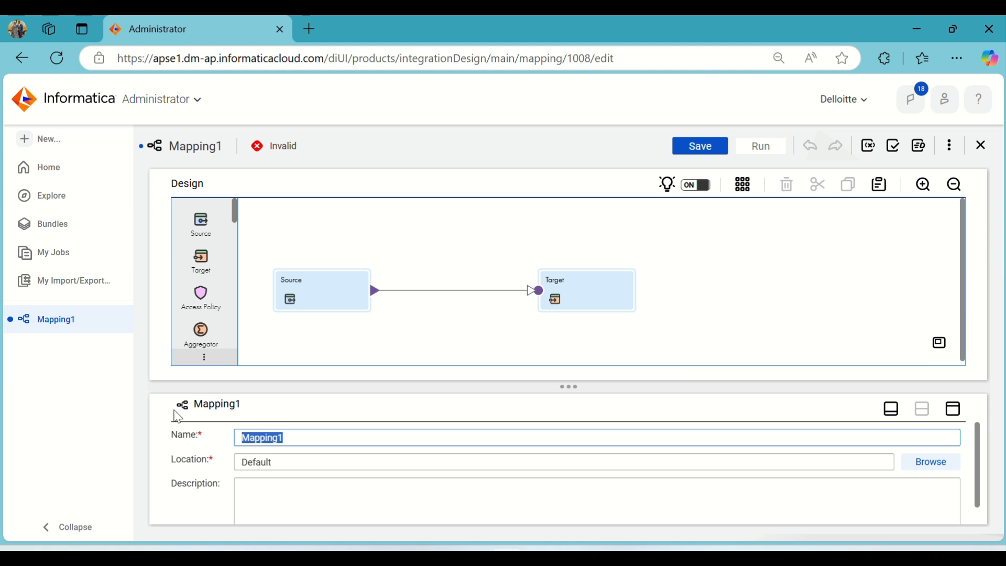
type("m_Unconn_Lookup_Trans")
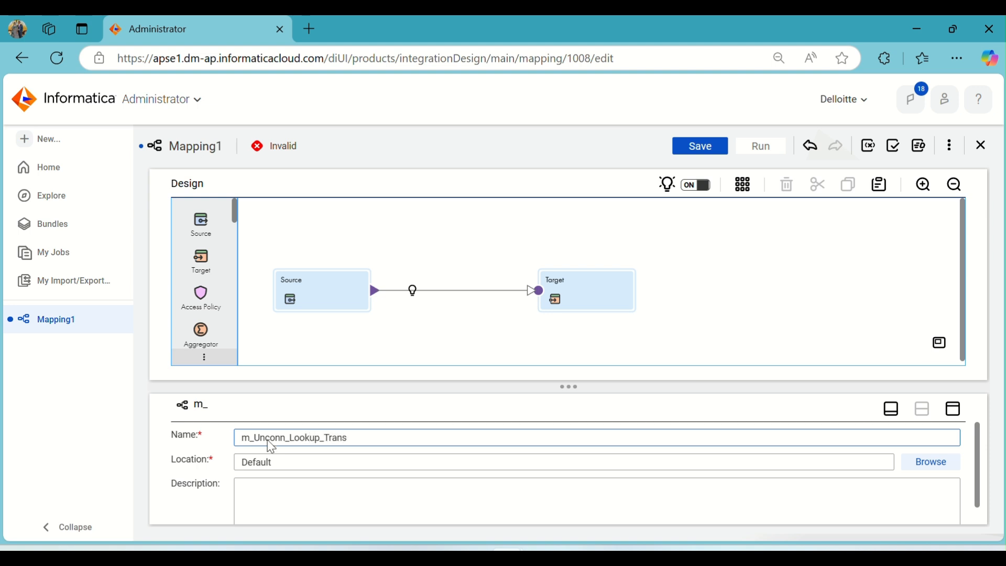
- Open the Source transformation's properties and set its connection to Source (Oracle)
left_click(307, 285)
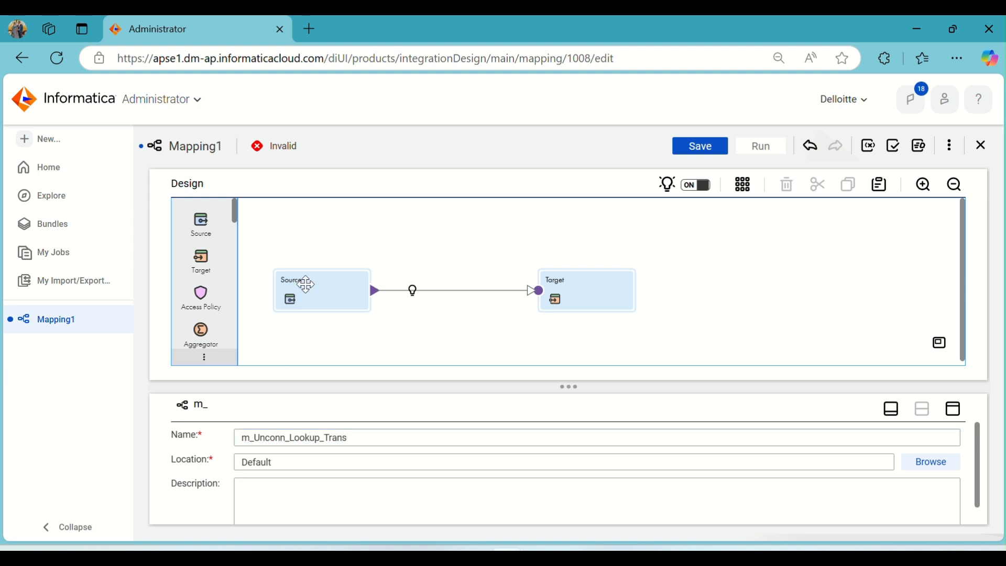
left_click(953, 409)
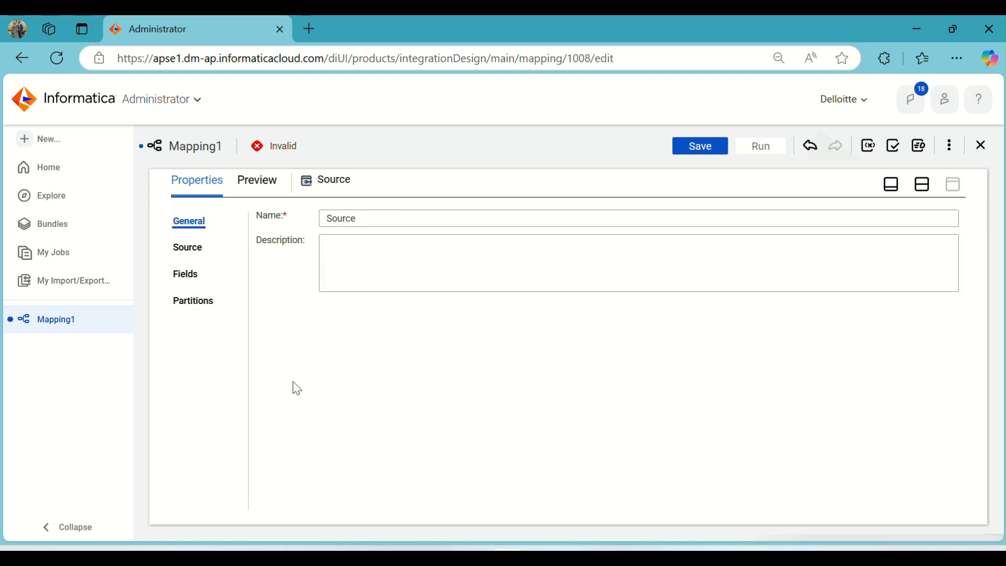
left_click(192, 251)
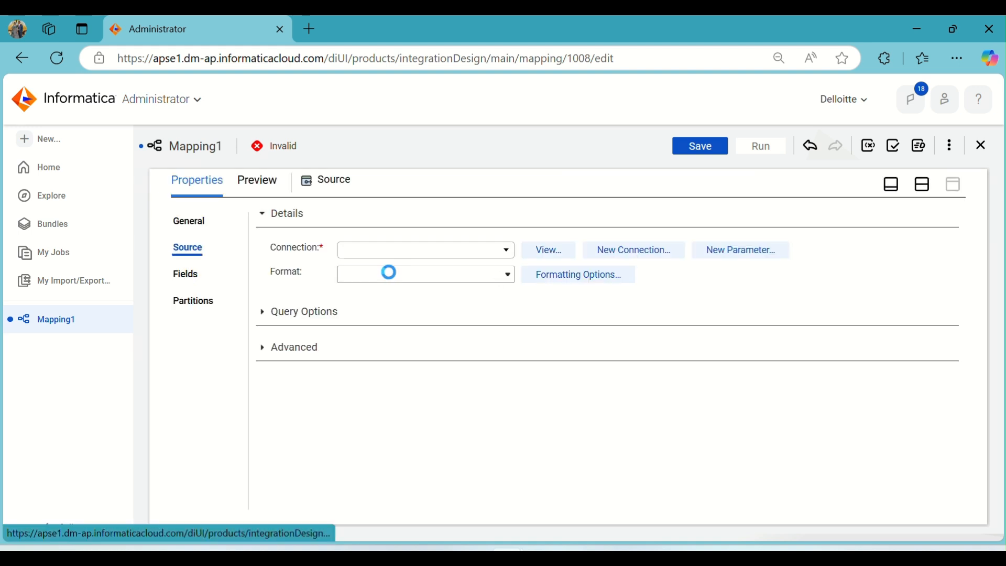
left_click(410, 261)
left_click(375, 369)
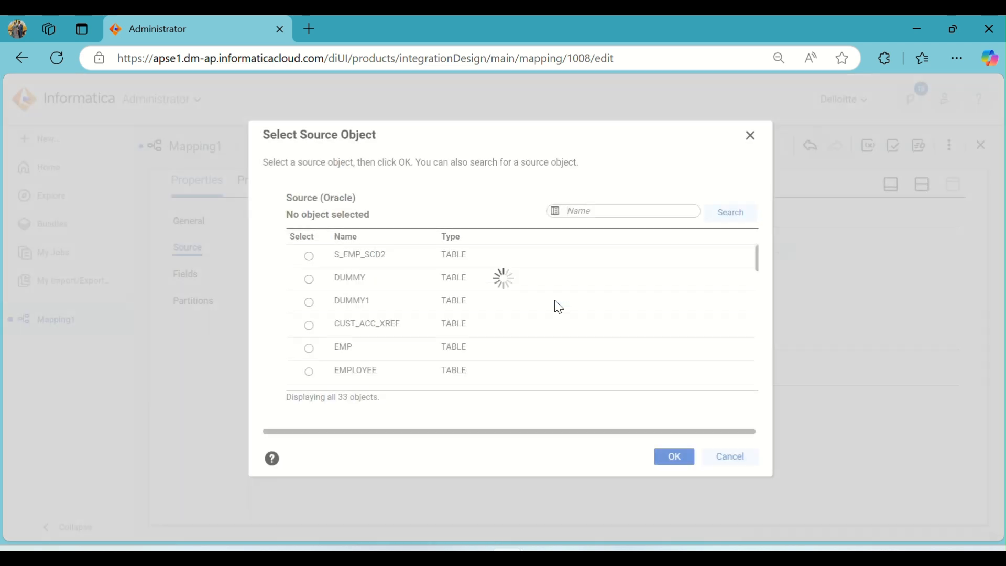
- Select the EMP1 table as the source object
scroll(453, 300, "down", 6)
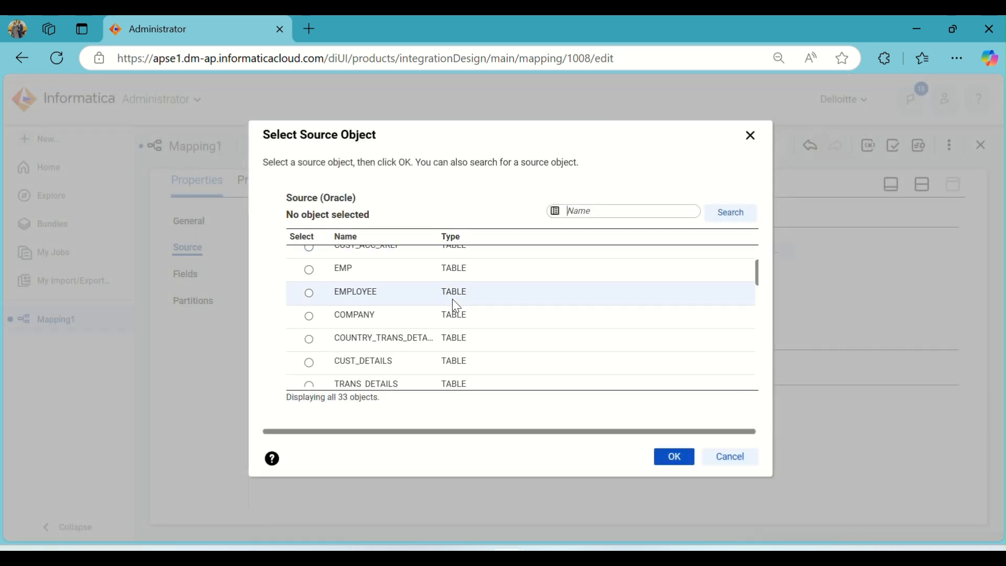
scroll(453, 300, "down", 5)
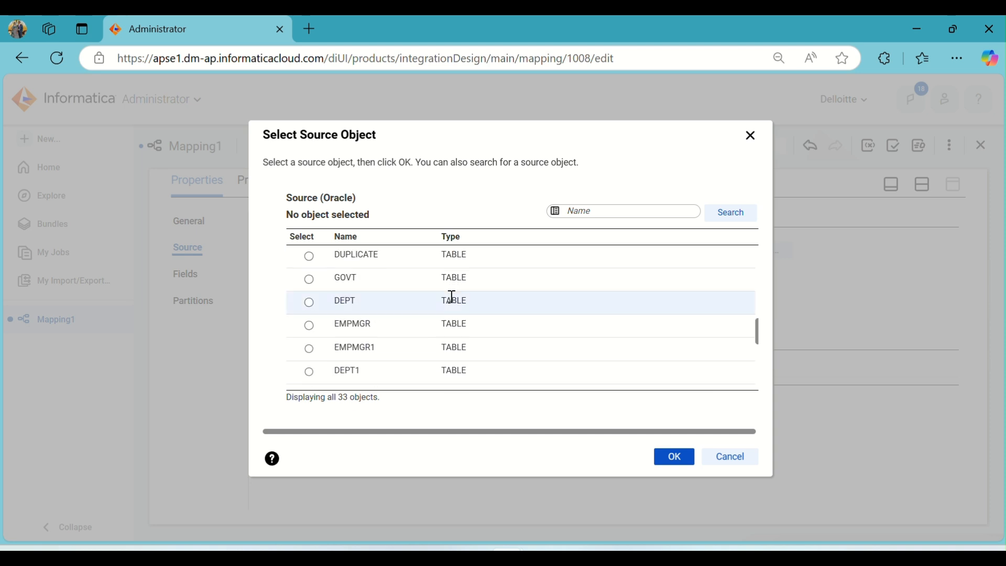
scroll(451, 296, "up", 2)
left_click(354, 316)
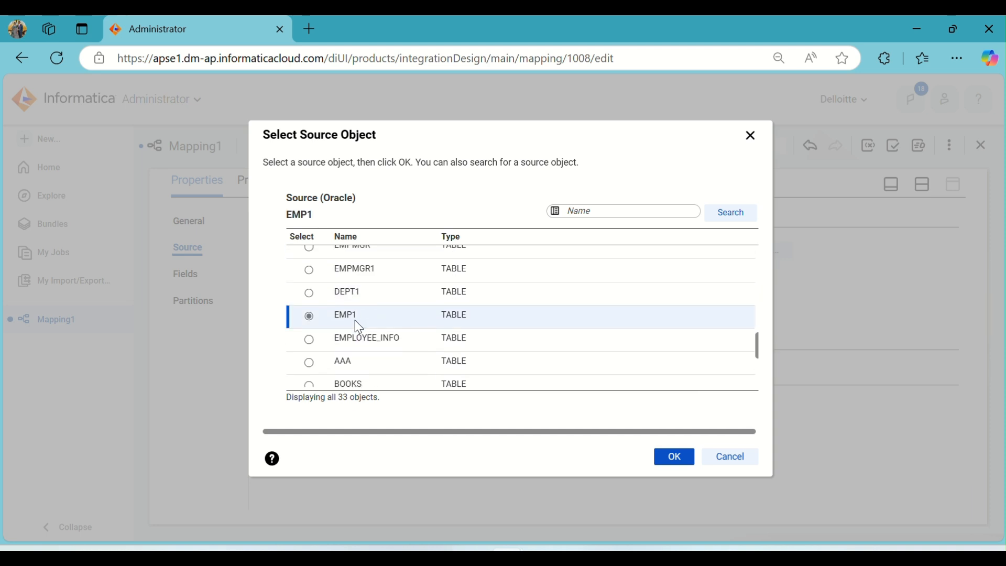
left_click(665, 455)
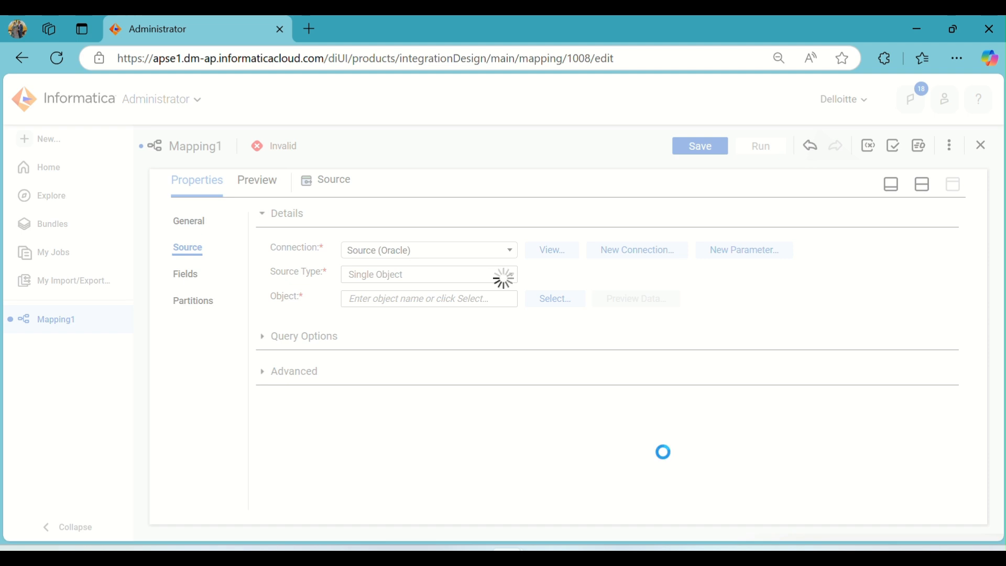
- Preview the data of the EMP1 source object
left_click(636, 300)
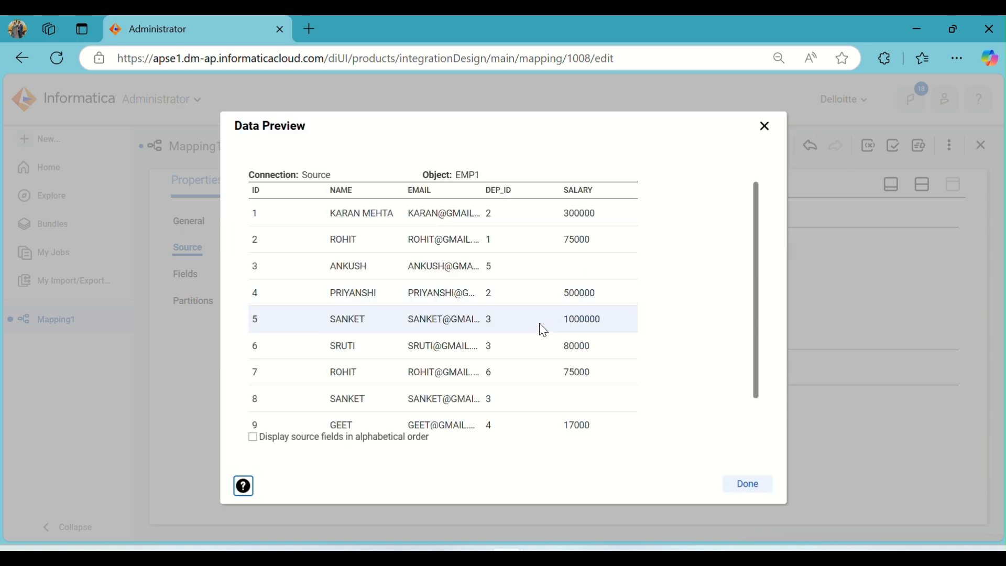
left_click(747, 485)
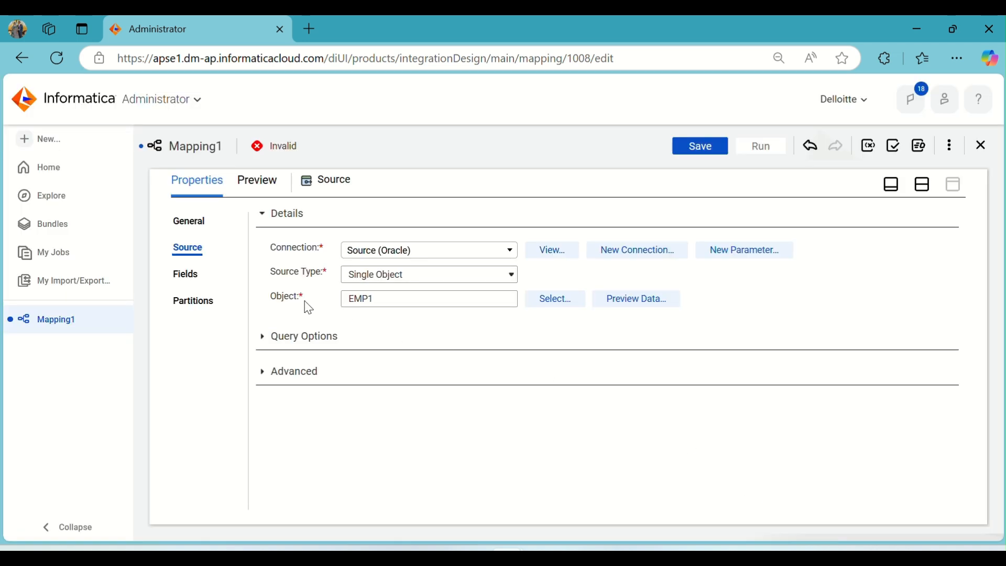
- Insert an Expression transformation on the link between Source and Target
left_click(924, 188)
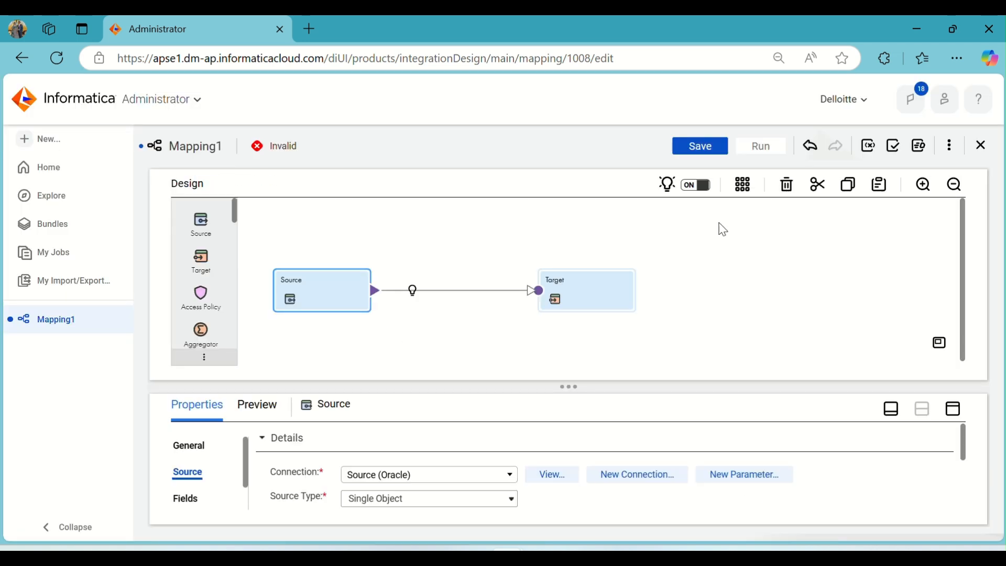
left_click(412, 292)
left_click(440, 319)
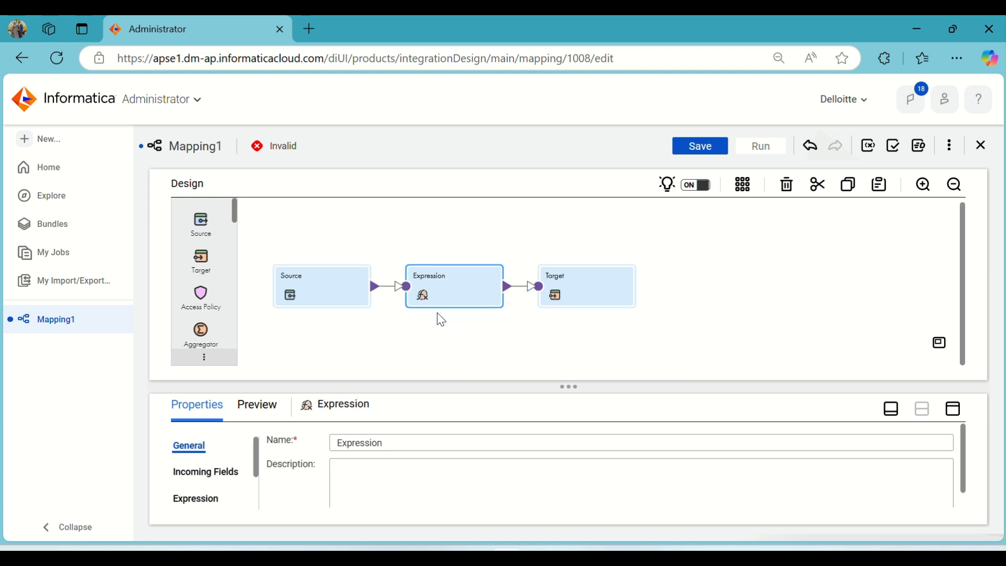
- Add a Lookup transformation to the canvas above the Expression
scroll(200, 269, "down", 3)
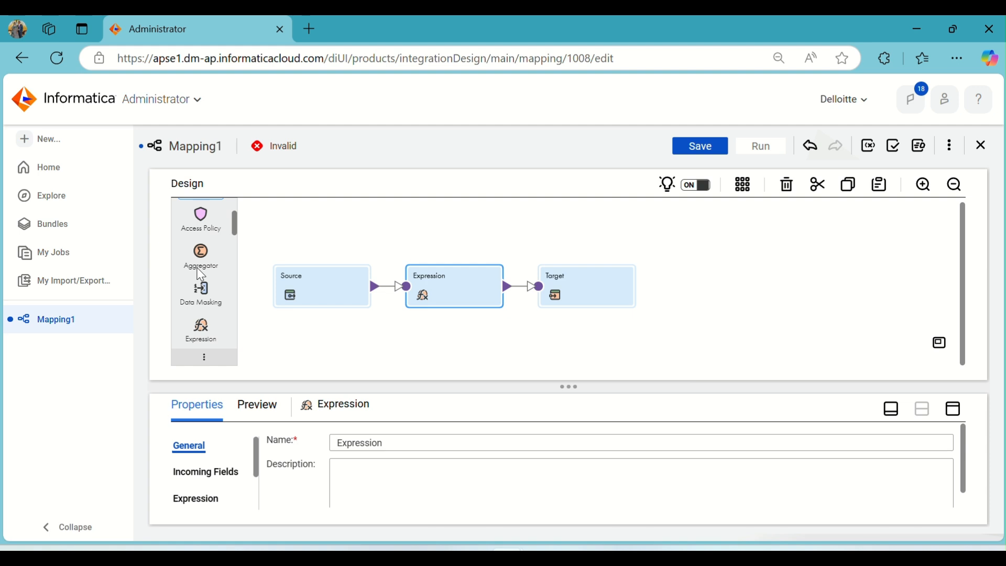
scroll(198, 270, "down", 3)
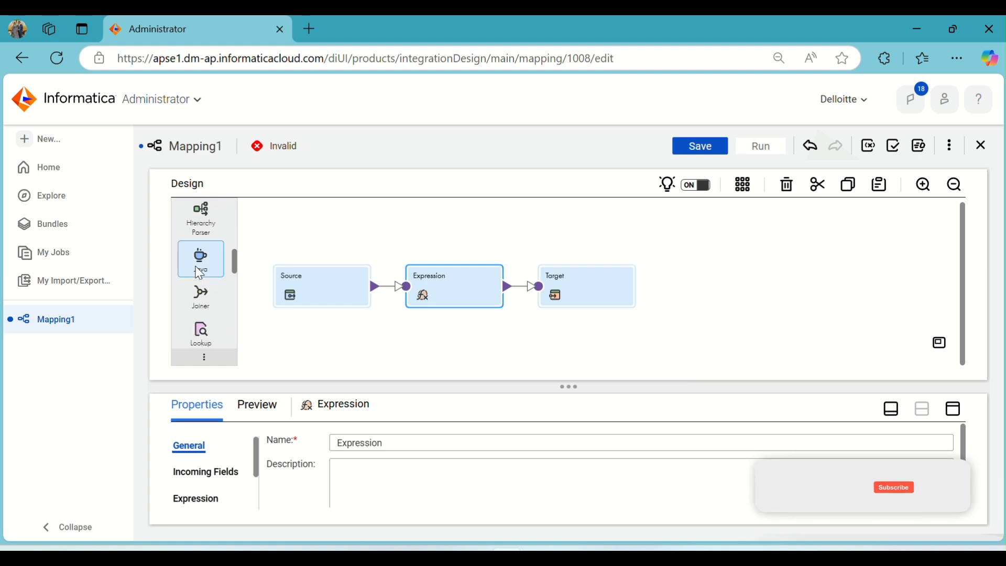
left_click_drag(199, 274, 406, 220)
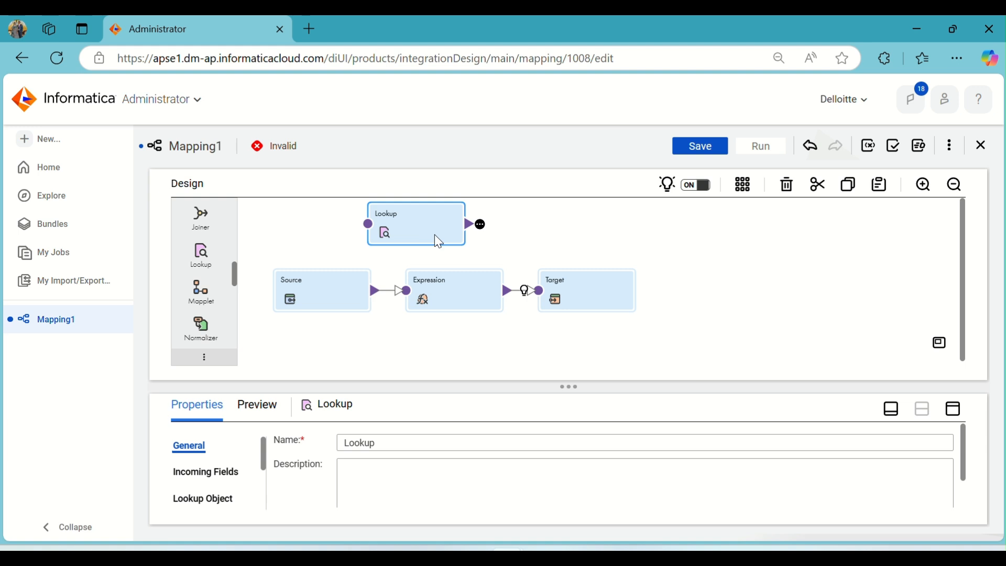
- Set the Lookup's connection to Target (Oracle)
left_click(953, 410)
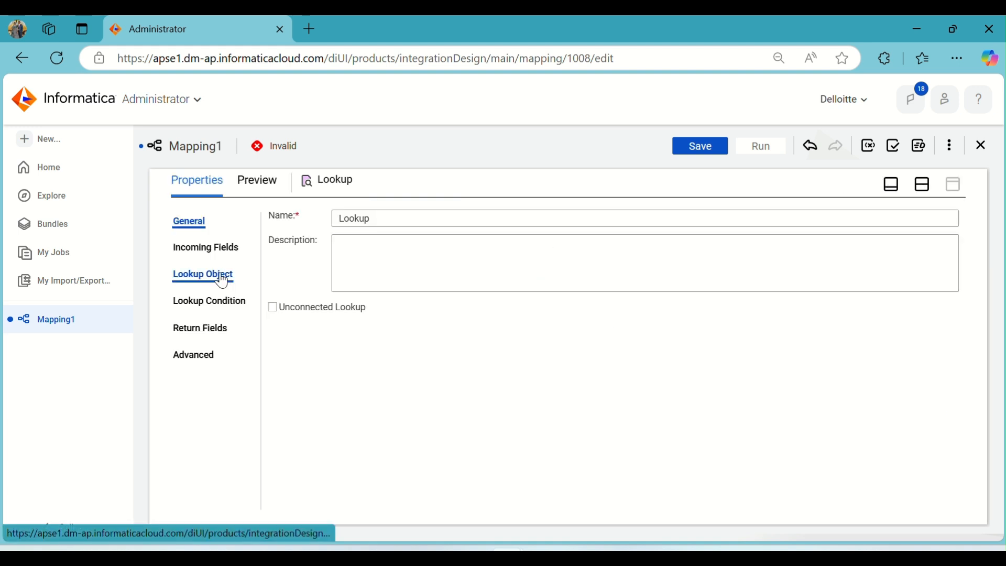
left_click(225, 251)
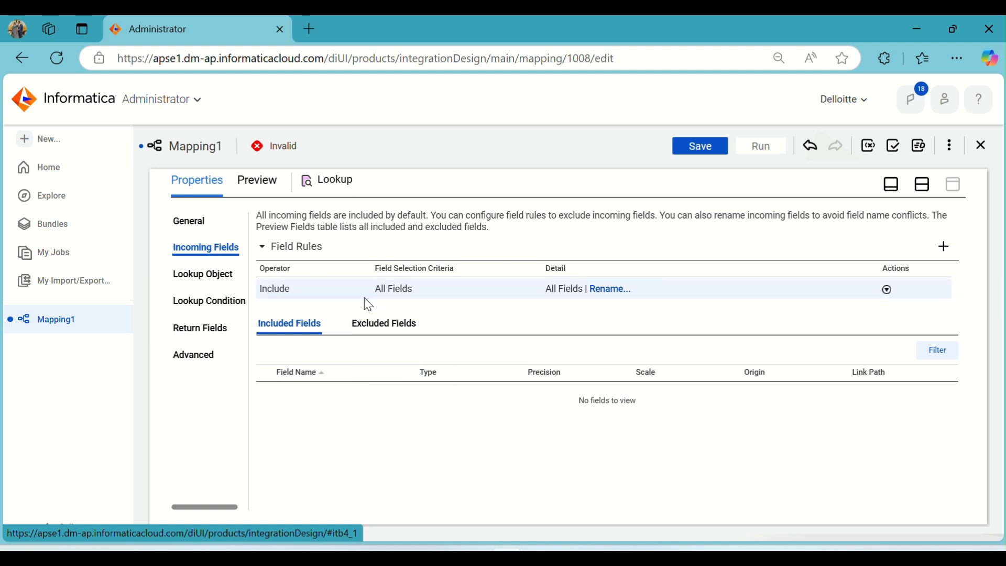
left_click(921, 184)
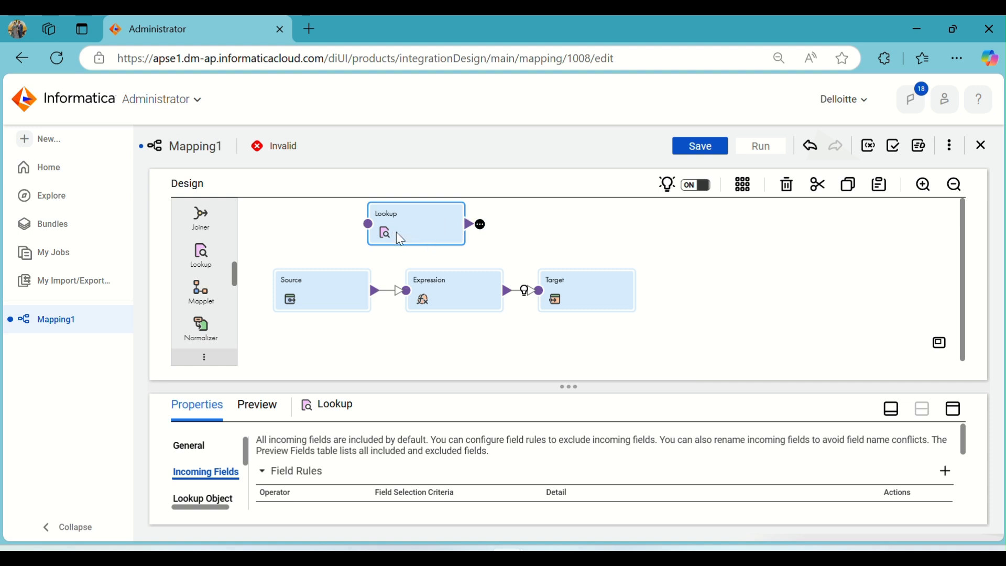
left_click(961, 411)
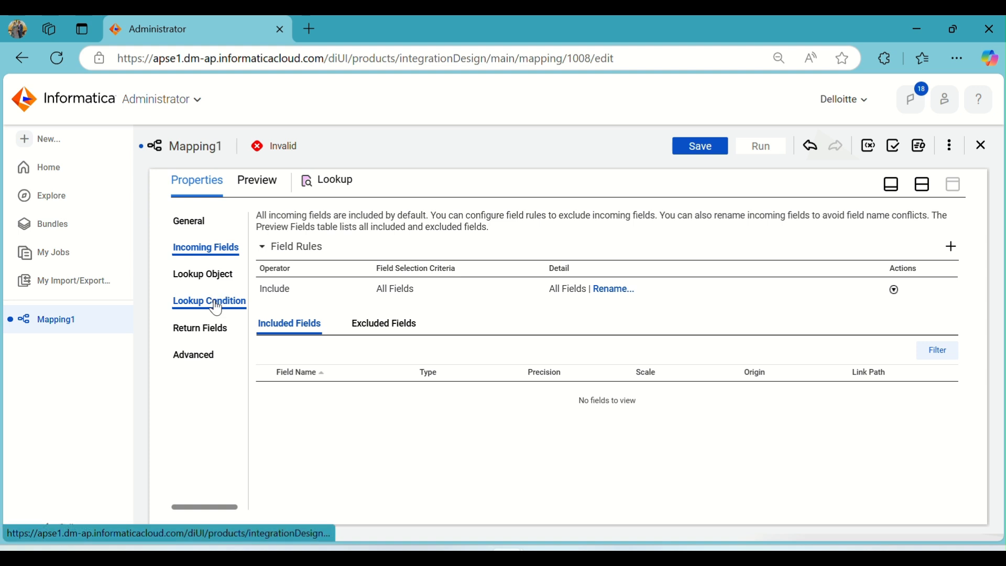
left_click(204, 275)
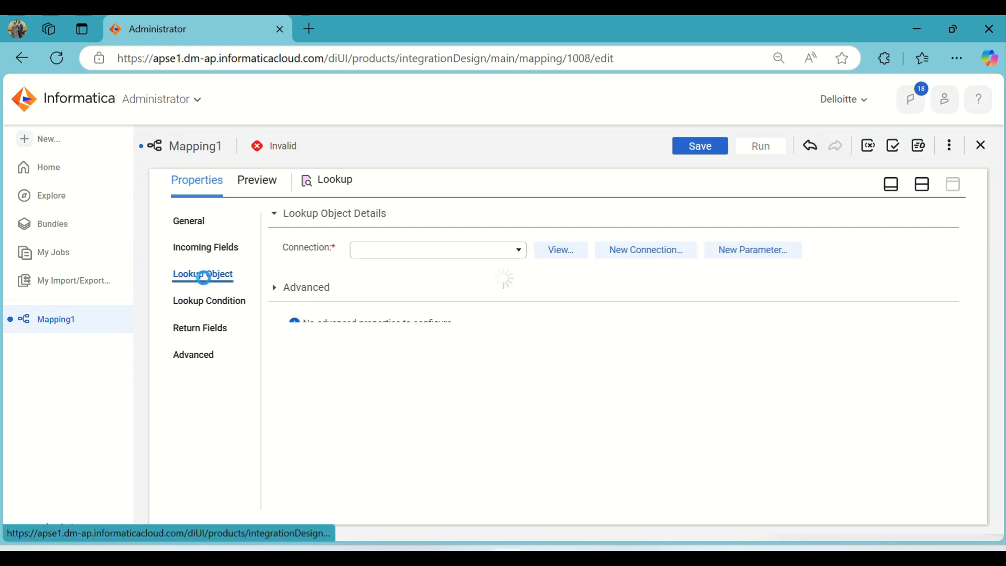
left_click(460, 250)
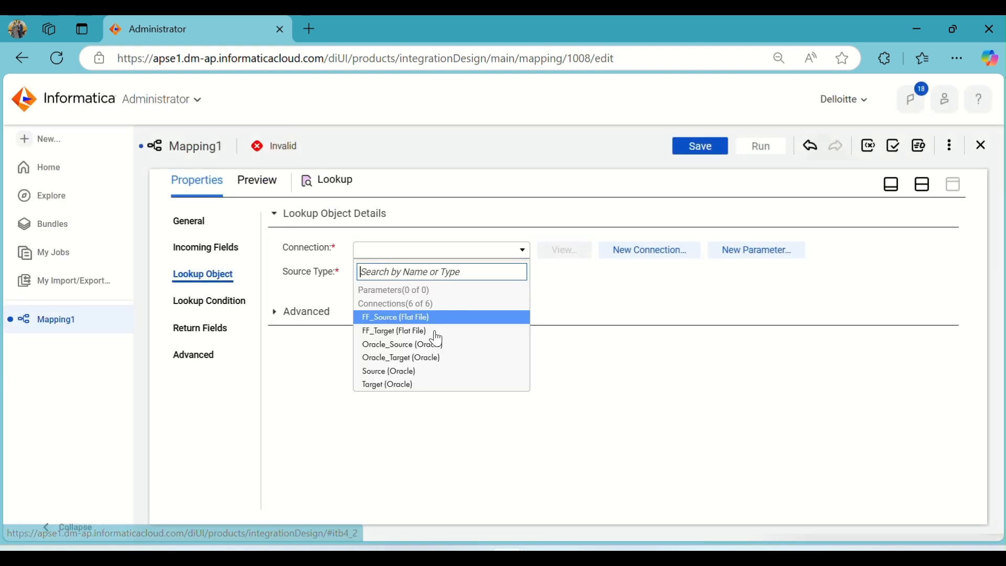
left_click(419, 385)
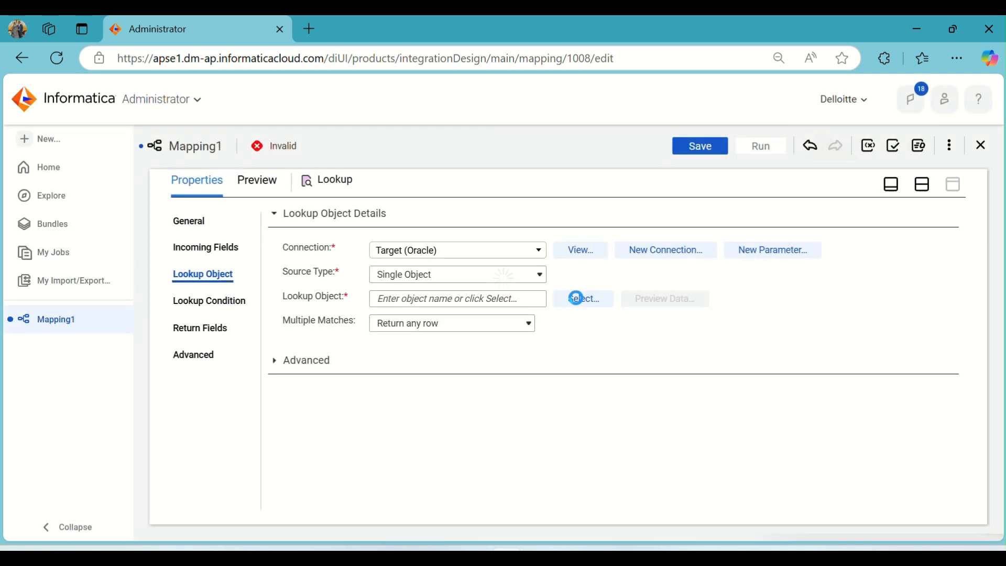
- Select T_LOCATION as the Lookup object
left_click(576, 298)
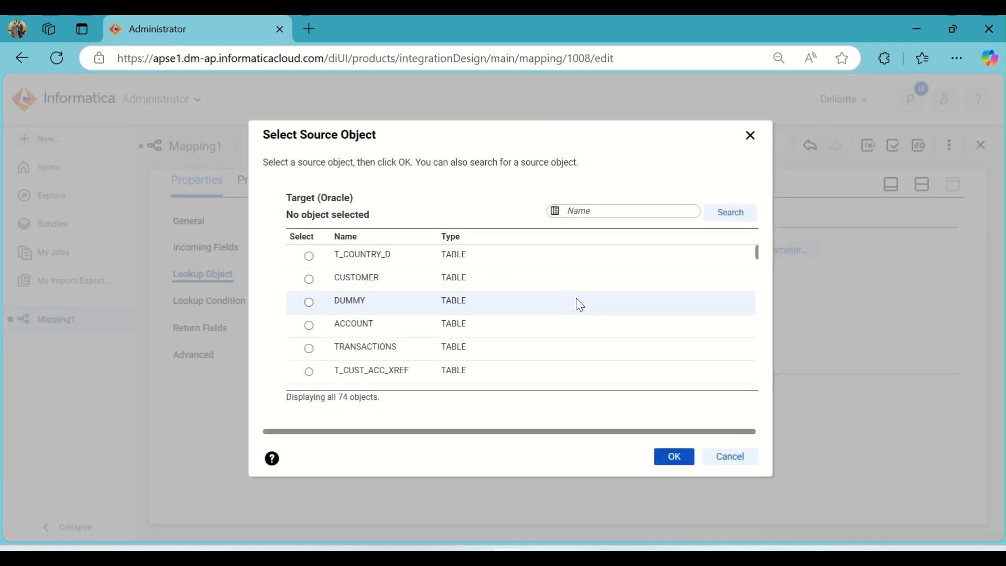
scroll(478, 288, "down", 5)
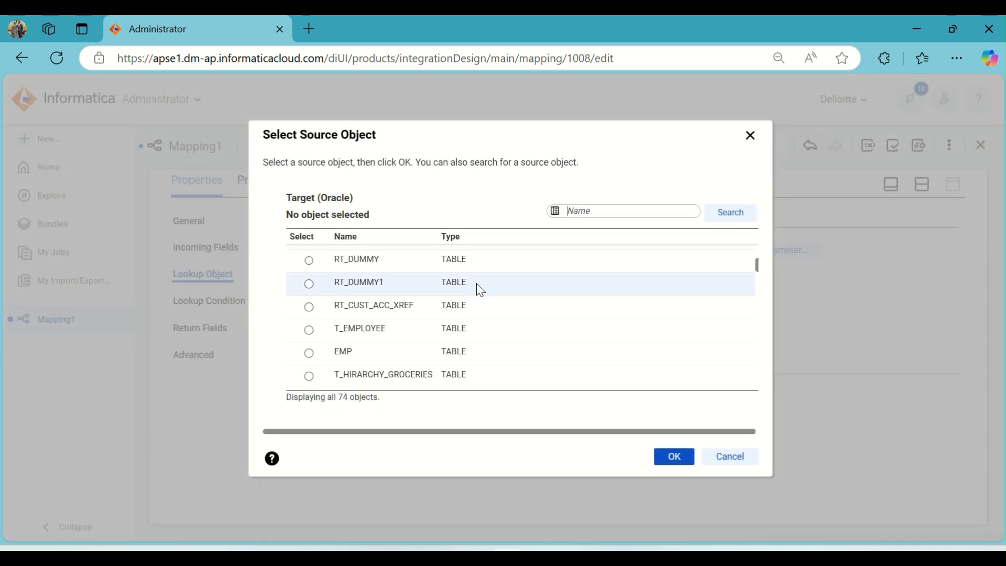
scroll(480, 293, "down", 4)
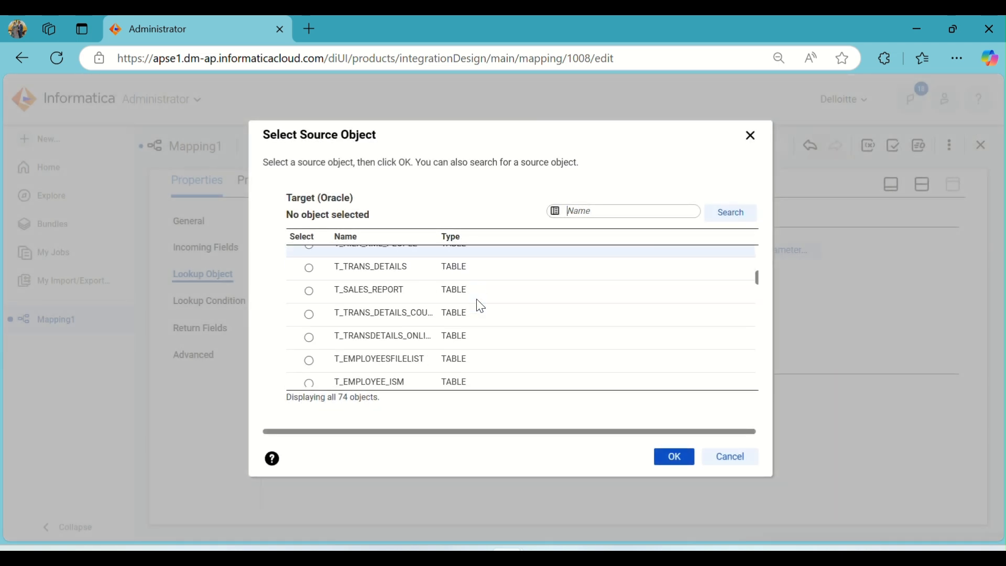
scroll(480, 306, "down", 3)
scroll(480, 306, "down", 3)
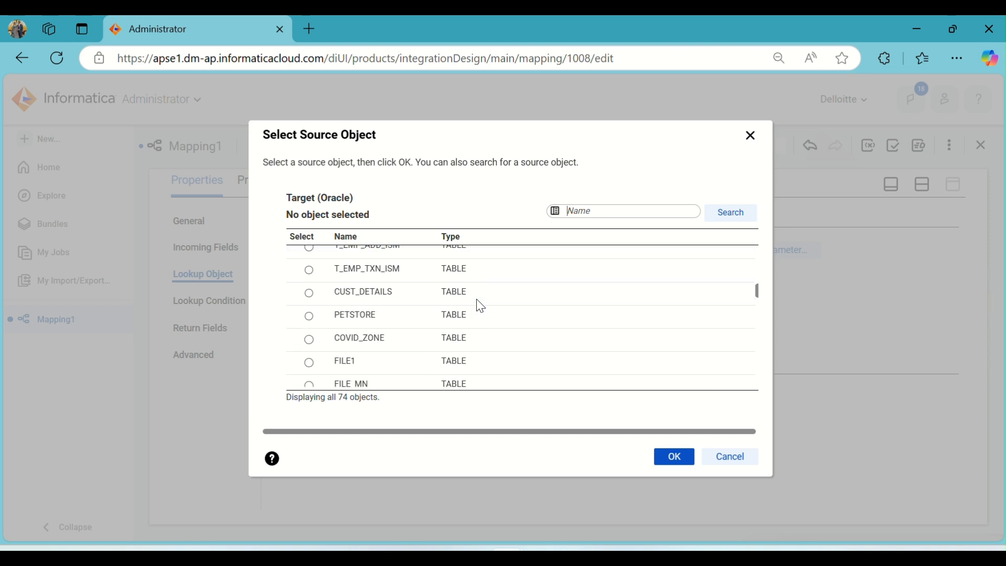
scroll(480, 306, "down", 3)
scroll(481, 305, "down", 2)
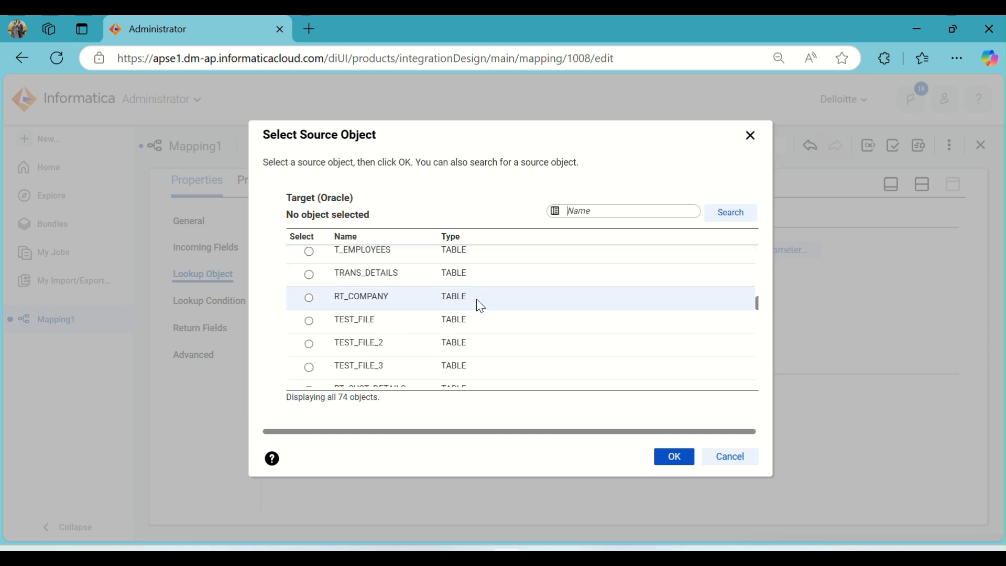
scroll(480, 306, "down", 7)
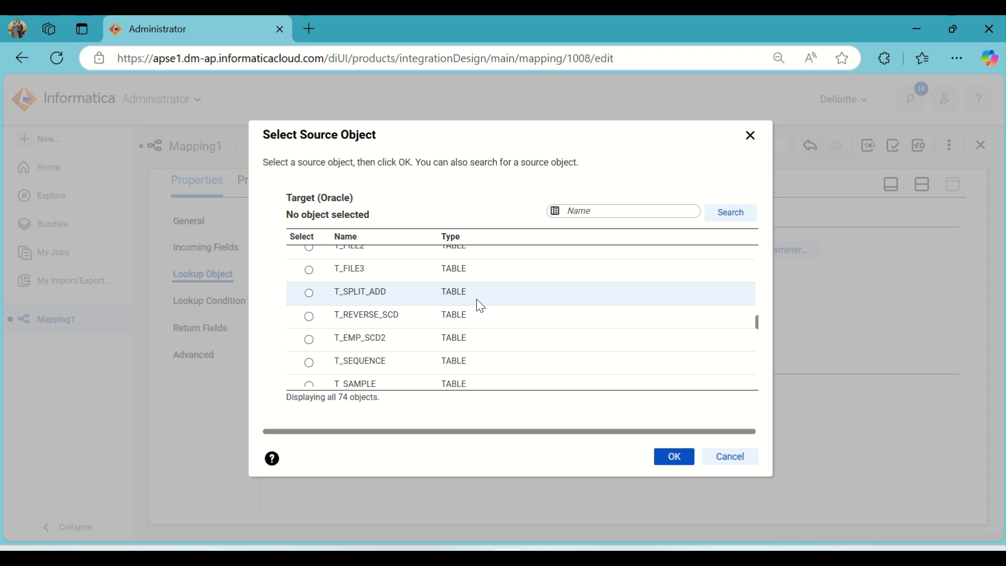
scroll(480, 306, "down", 3)
scroll(480, 306, "down", 2)
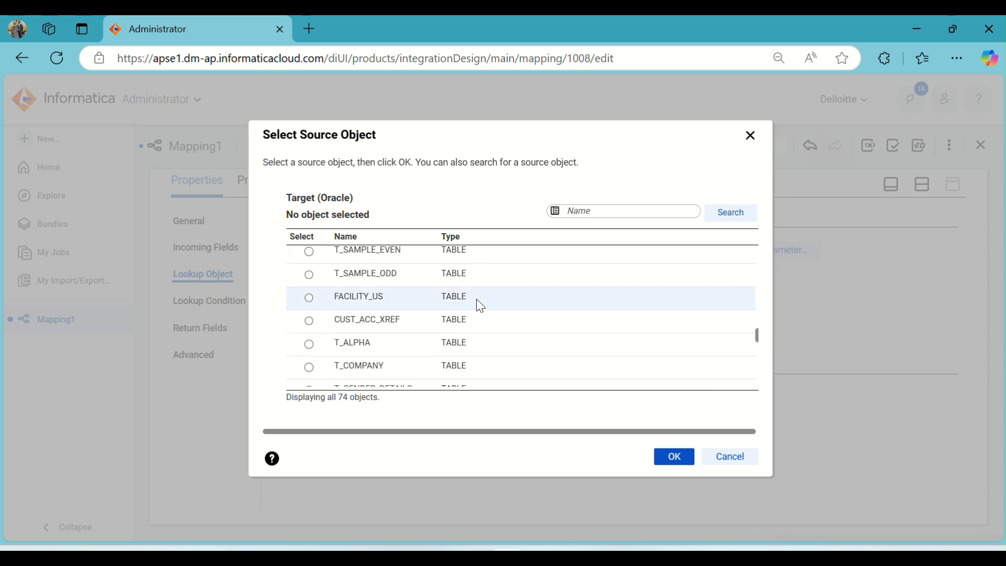
scroll(480, 305, "down", 3)
scroll(480, 305, "down", 4)
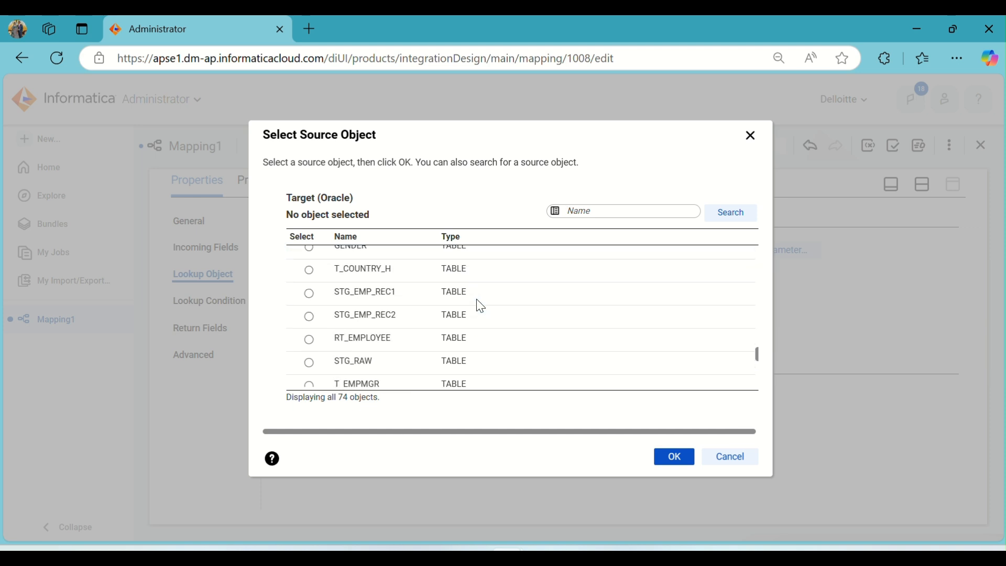
scroll(480, 306, "down", 3)
scroll(480, 306, "down", 2)
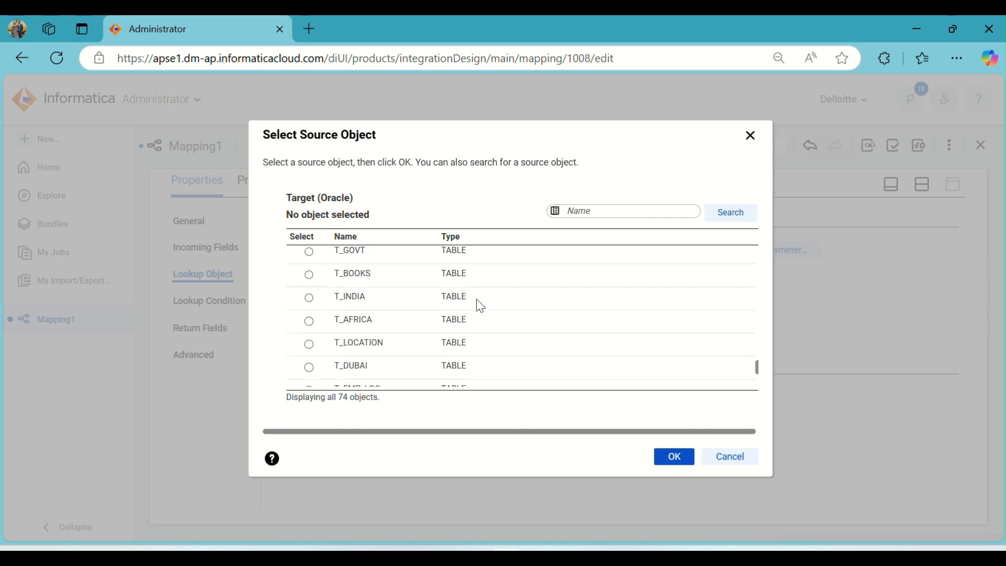
left_click(436, 341)
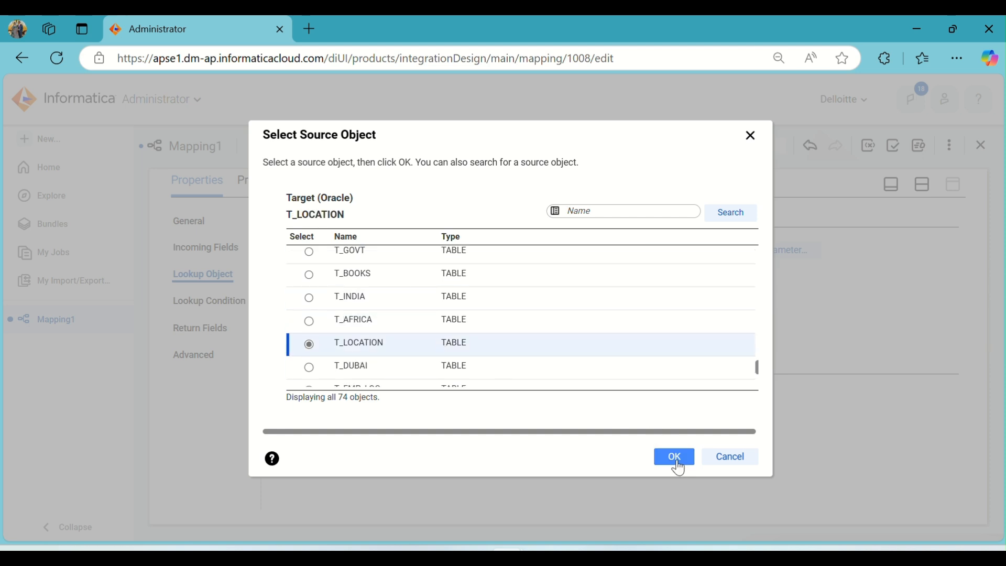
left_click(676, 462)
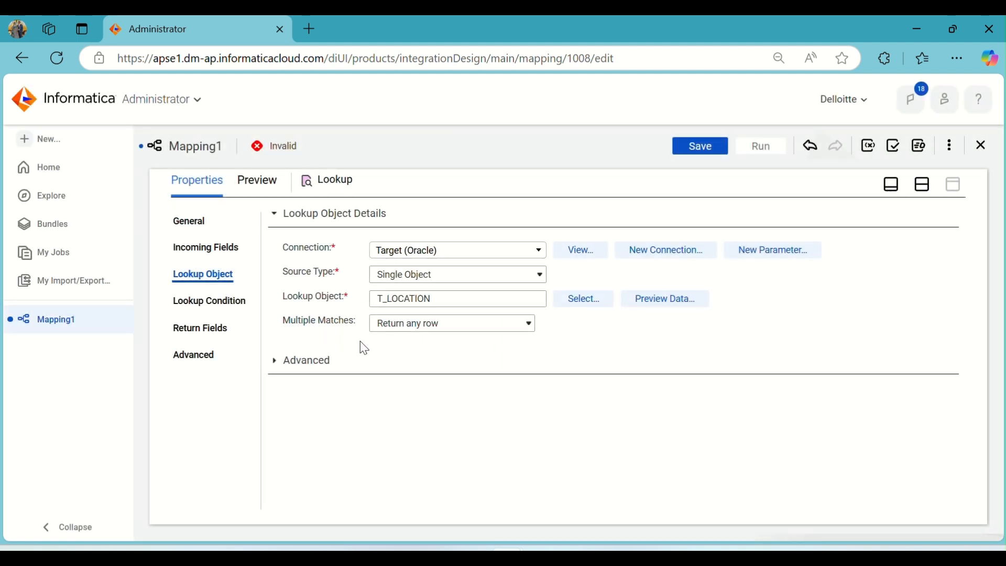
- Delete the DEP_ID field from the Lookup's return fields
left_click(500, 330)
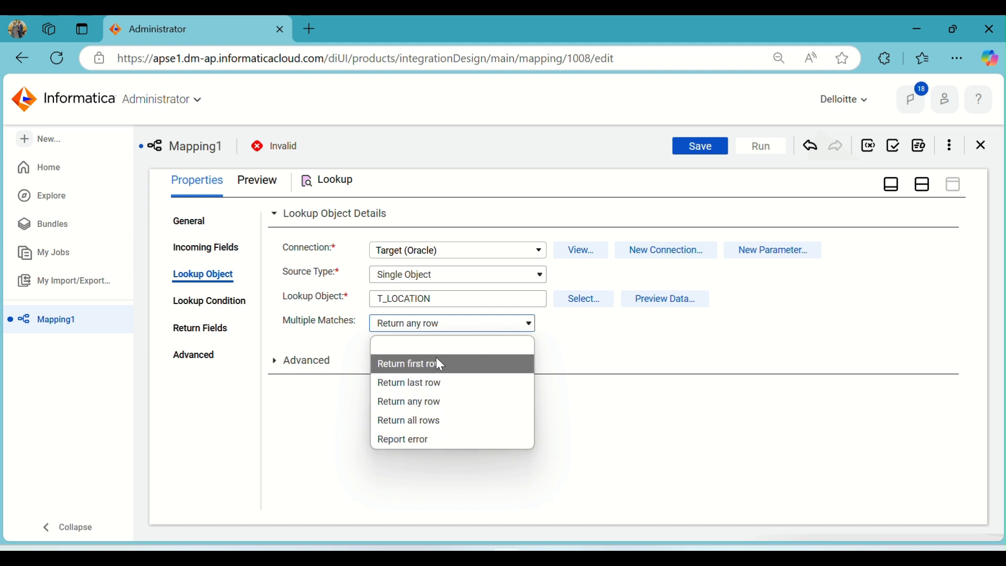
left_click(609, 355)
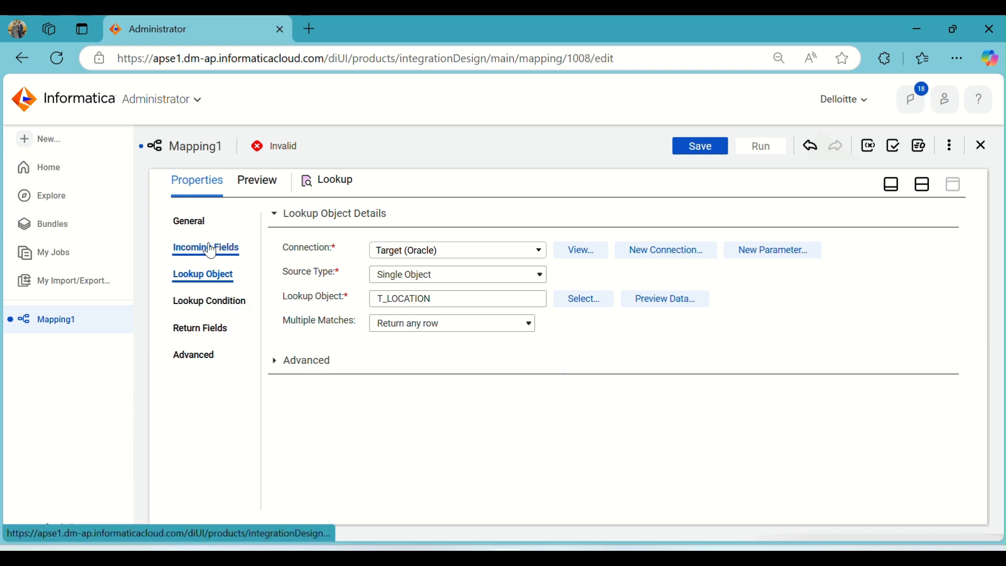
left_click(213, 302)
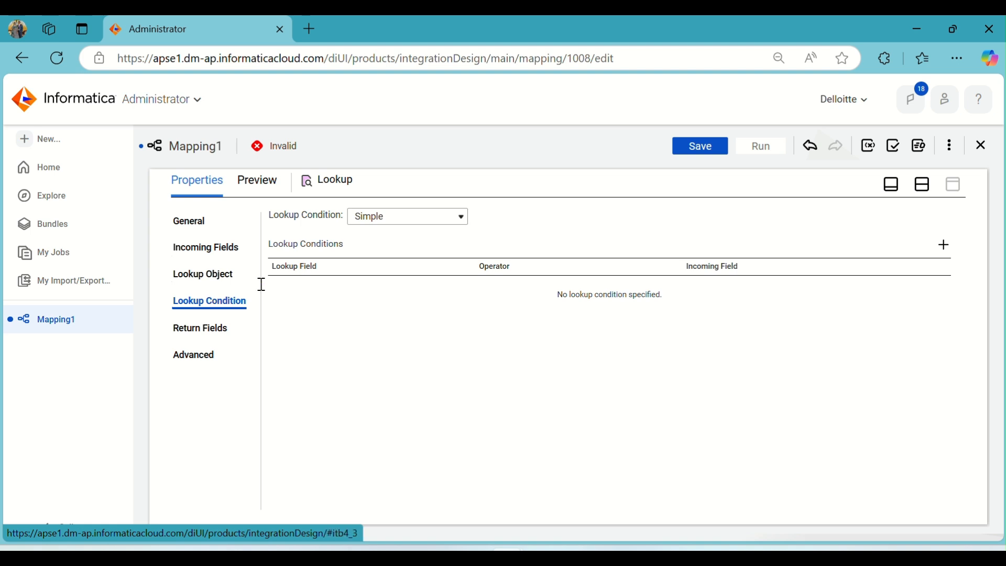
left_click(215, 329)
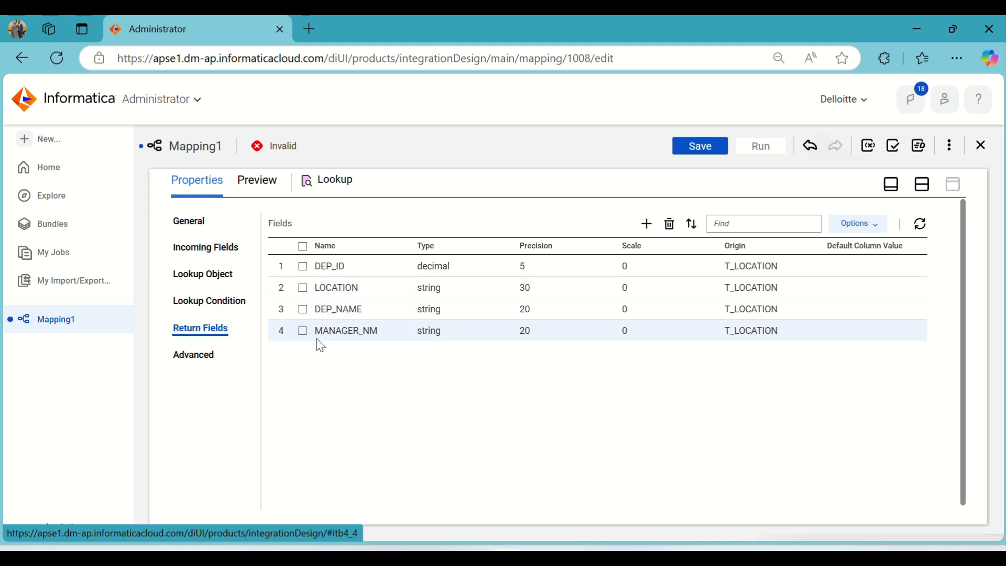
left_click(304, 267)
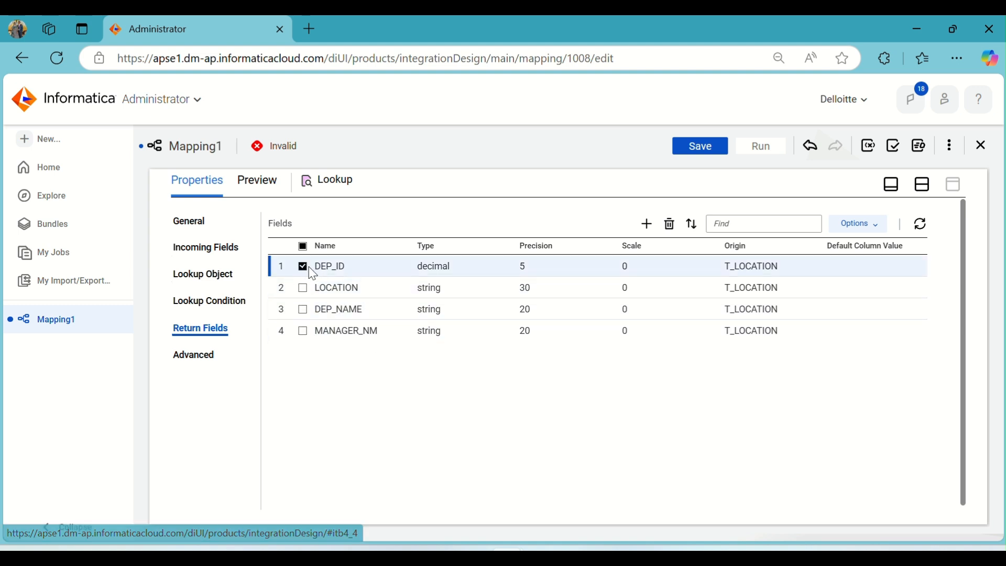
left_click(670, 225)
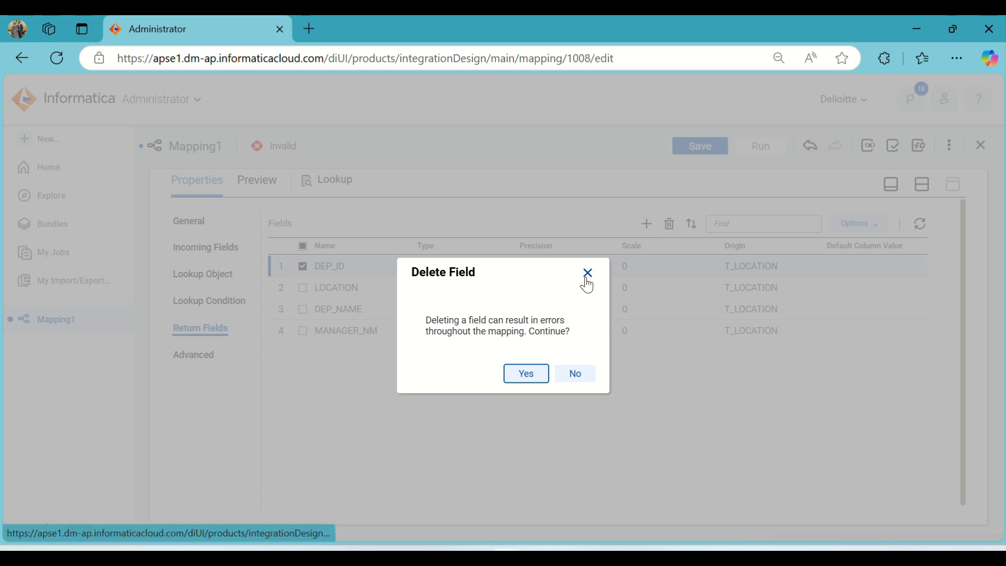
left_click(527, 374)
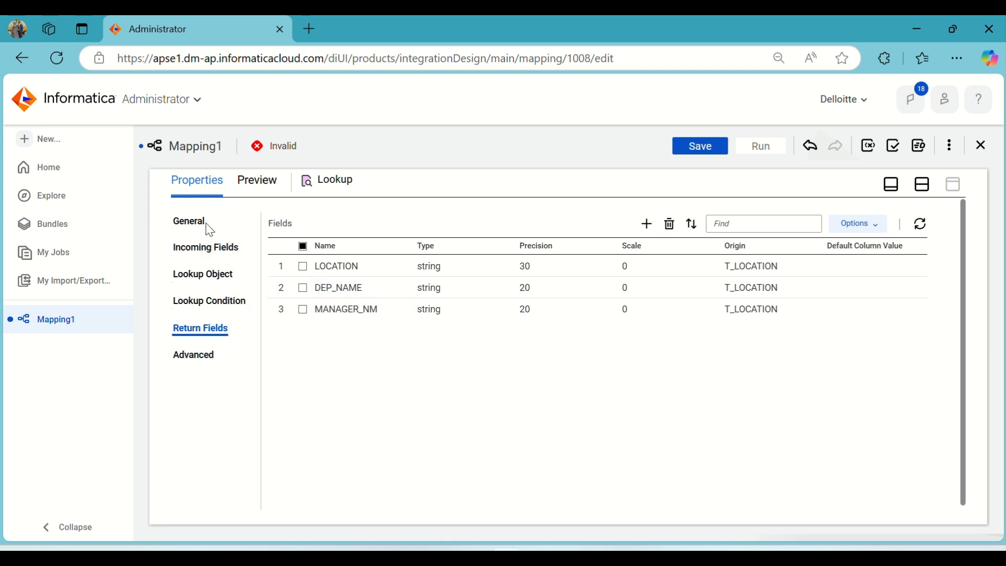
left_click(198, 246)
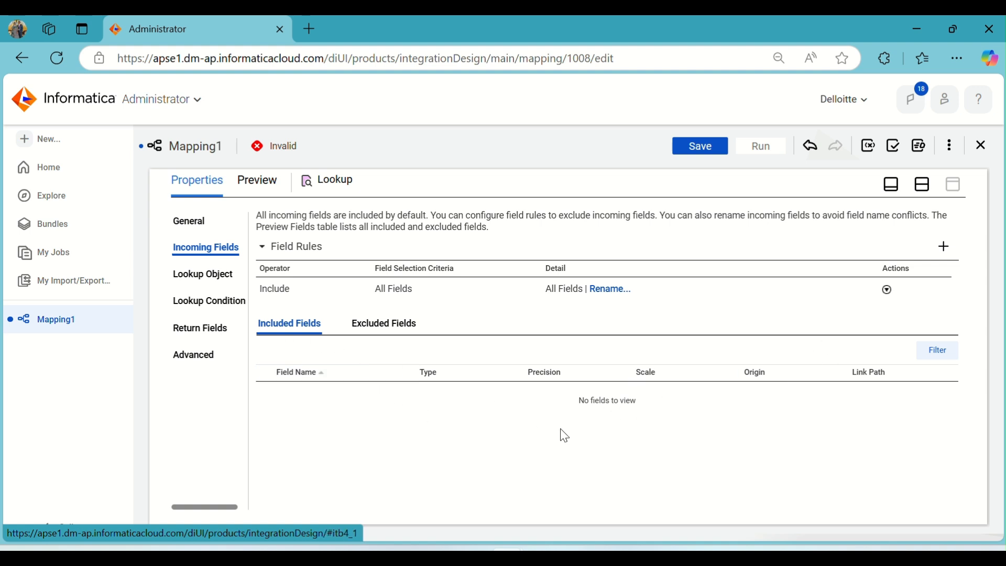
left_click(944, 246)
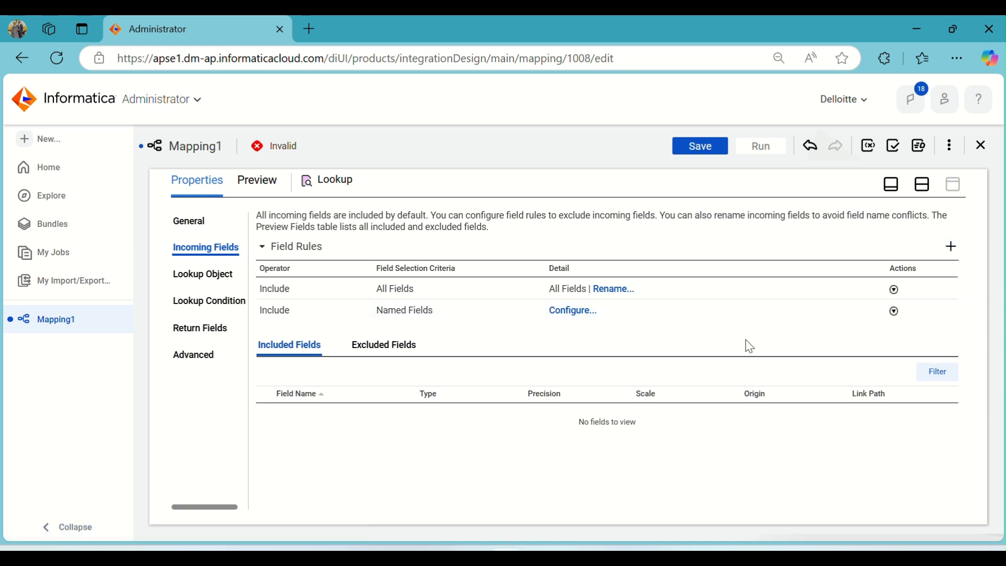
left_click(895, 312)
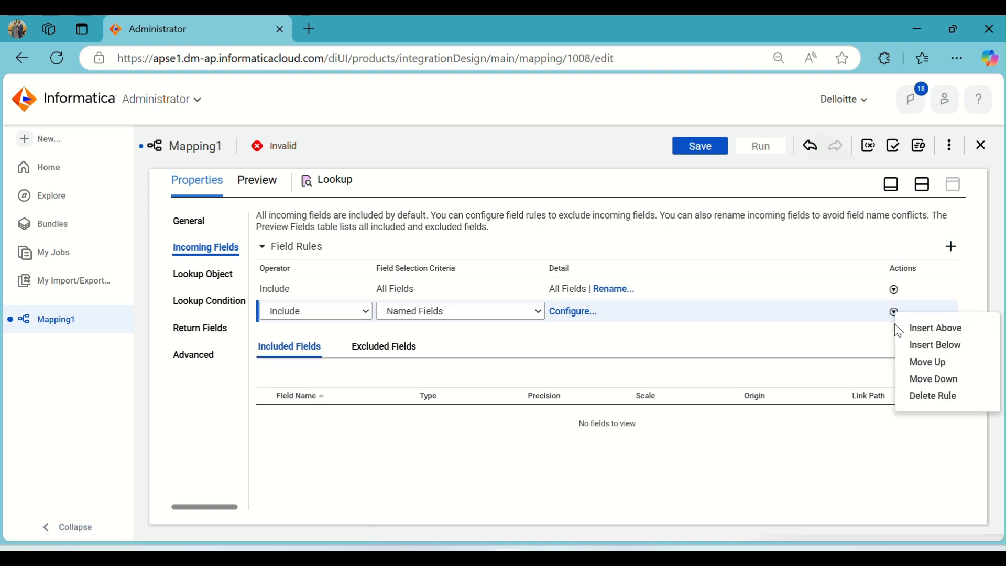
left_click(926, 396)
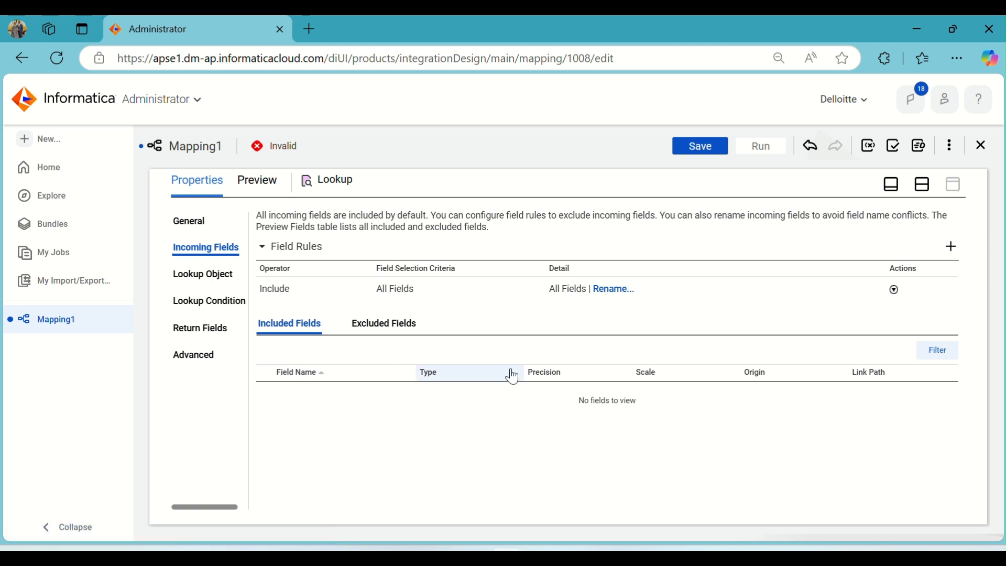
- Convert the Lookup into an unconnected lookup, accepting the removal of its incoming fields and links
left_click(215, 277)
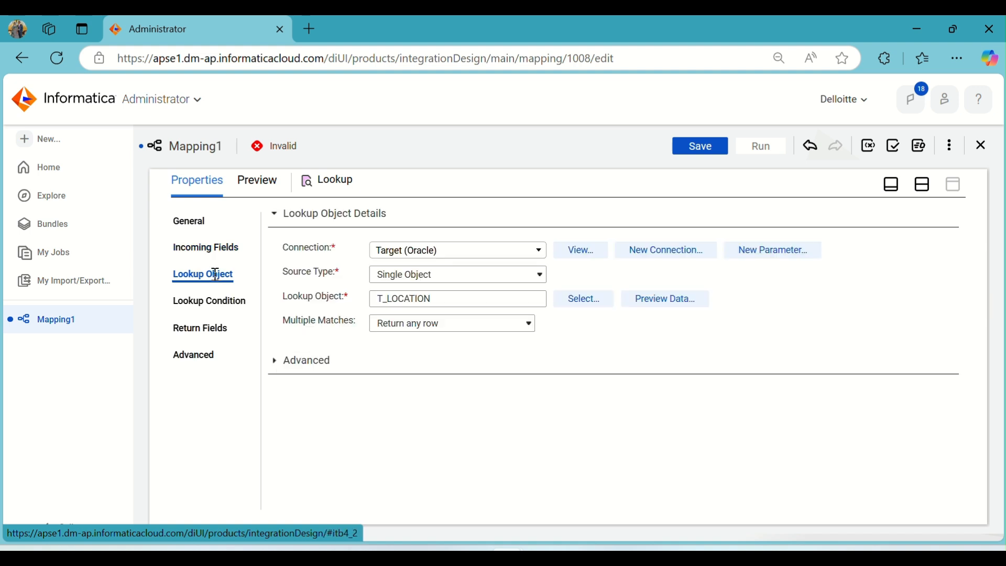
left_click(300, 360)
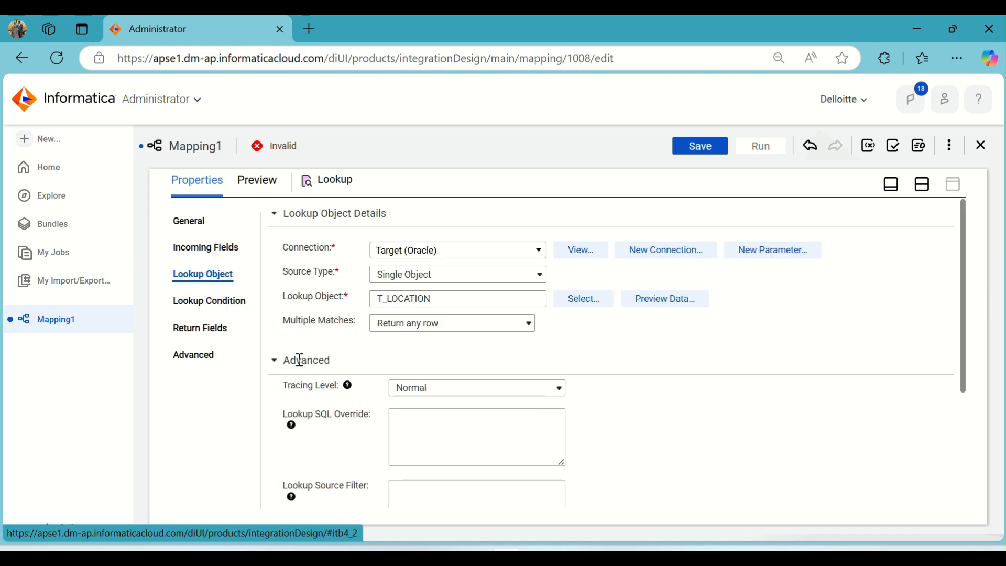
scroll(740, 355, "down", 3)
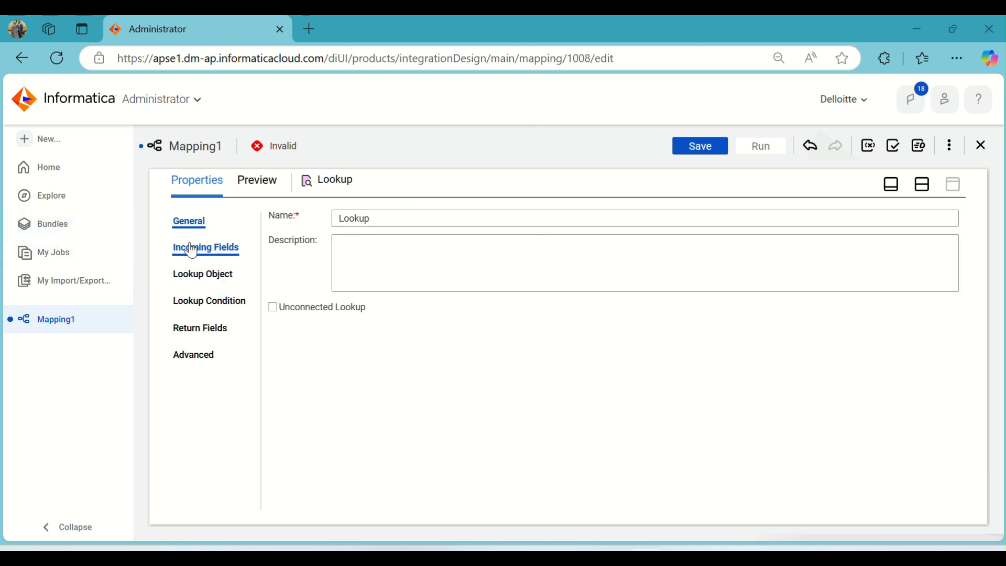
left_click(190, 248)
left_click(189, 222)
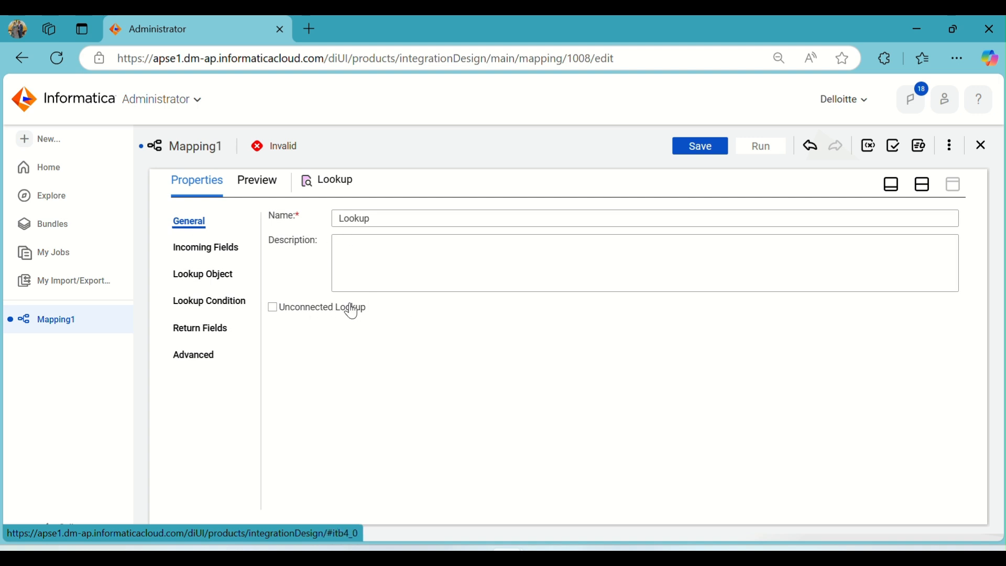
left_click(279, 309)
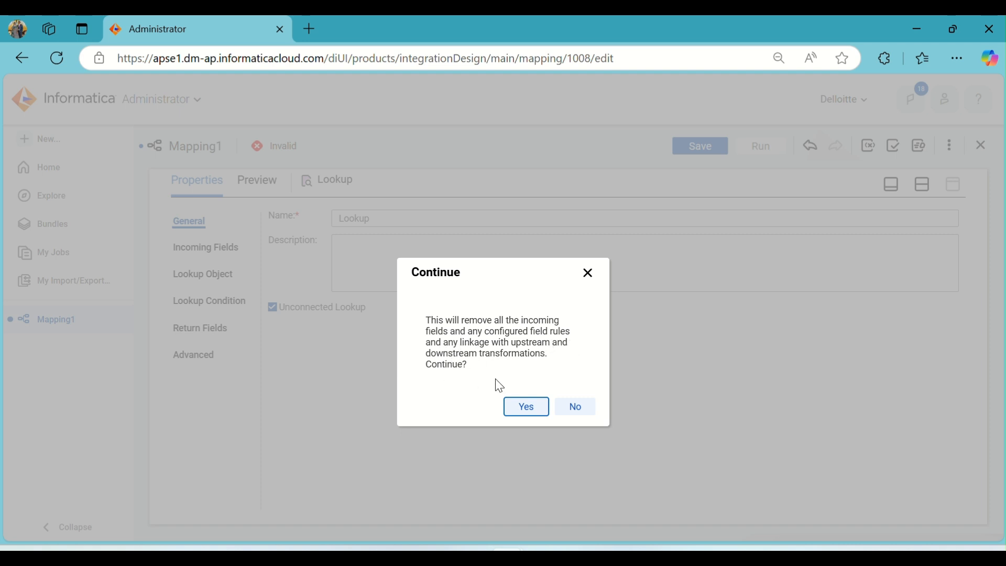
left_click(521, 410)
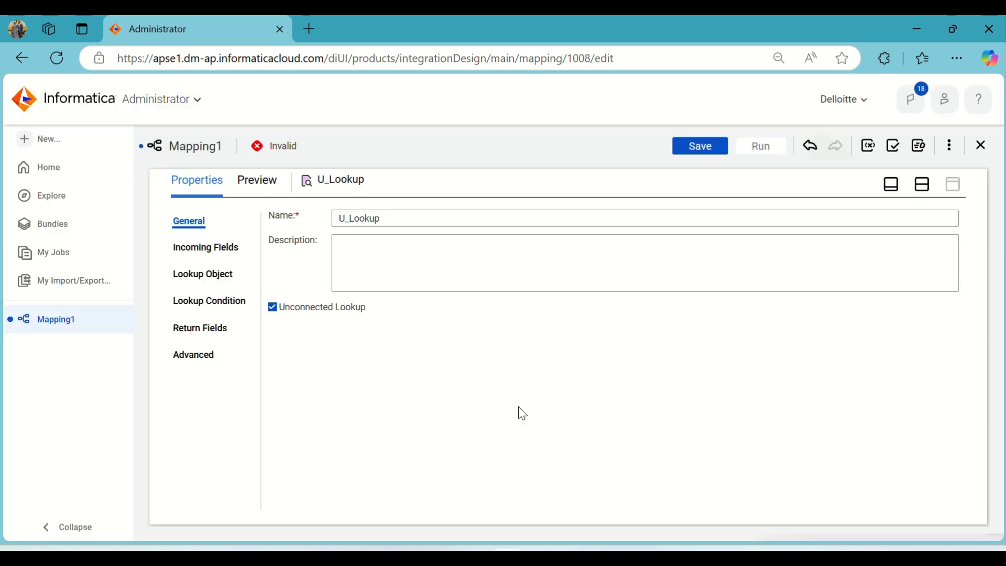
- Rearrange the Source, Expression and Target on the canvas below the U_Lookup transformation
left_click(926, 188)
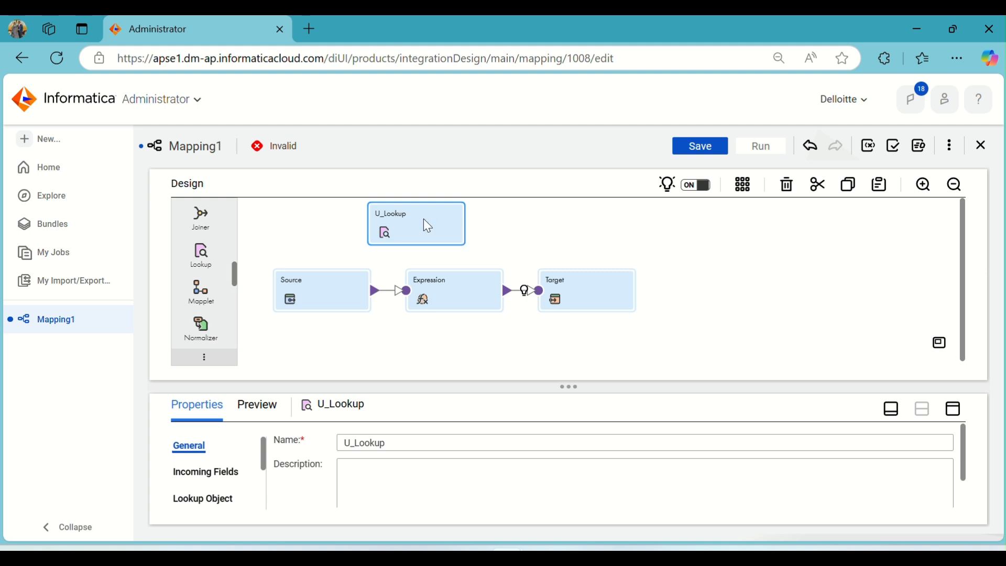
left_click_drag(476, 302, 488, 345)
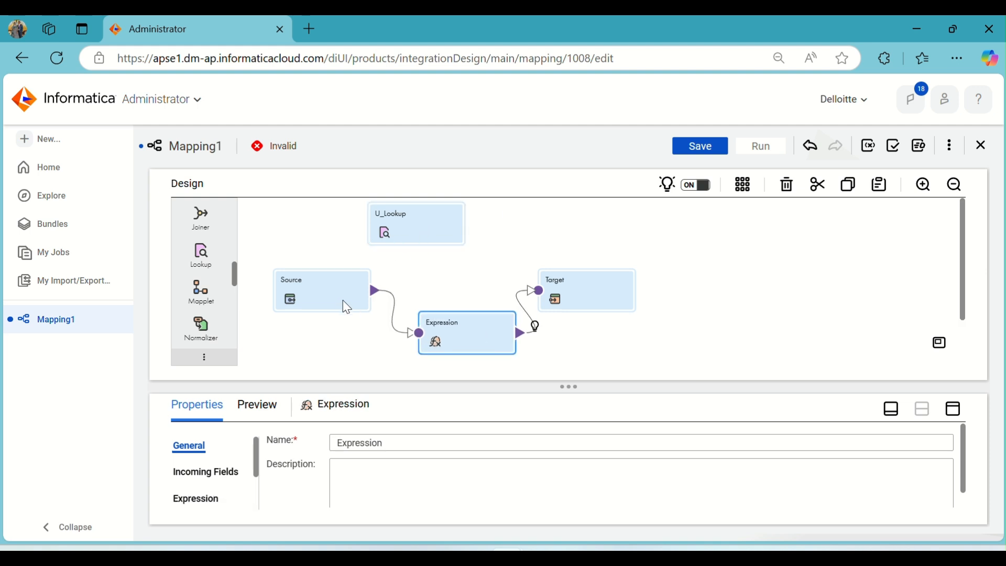
left_click_drag(337, 293, 332, 327)
left_click_drag(571, 299, 625, 335)
left_click(438, 225)
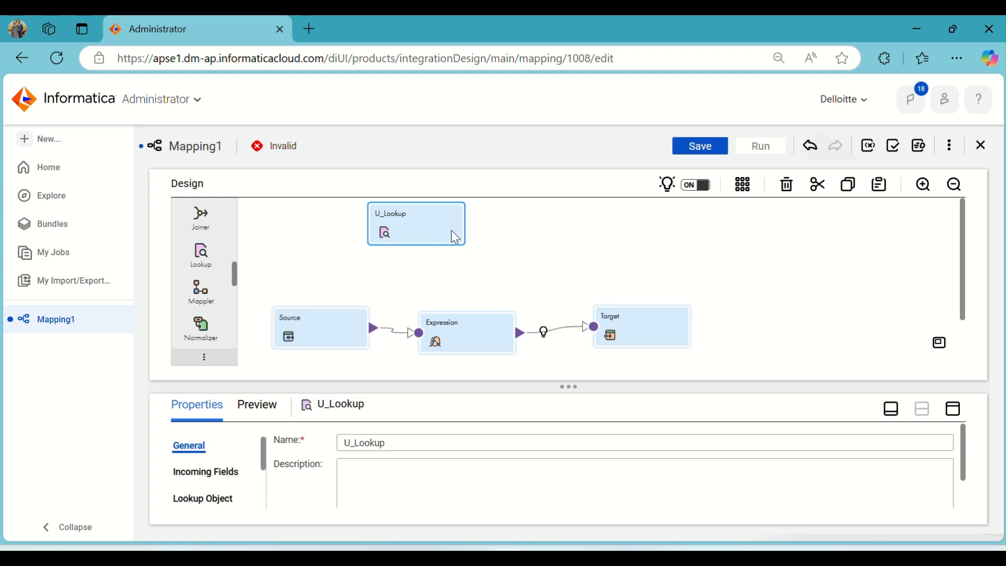
- Add a new incoming field to the U_Lookup transformation
left_click(952, 408)
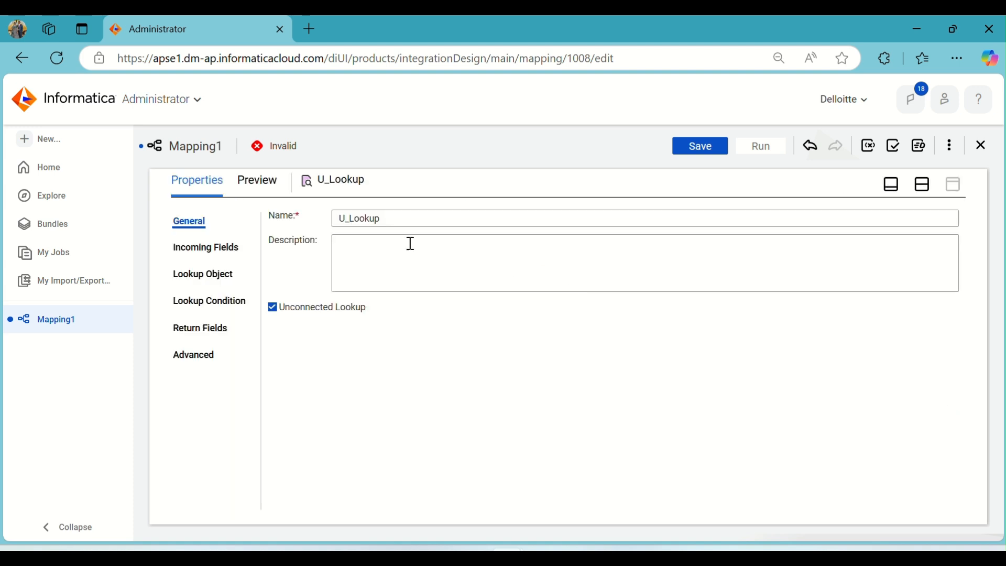
left_click(204, 250)
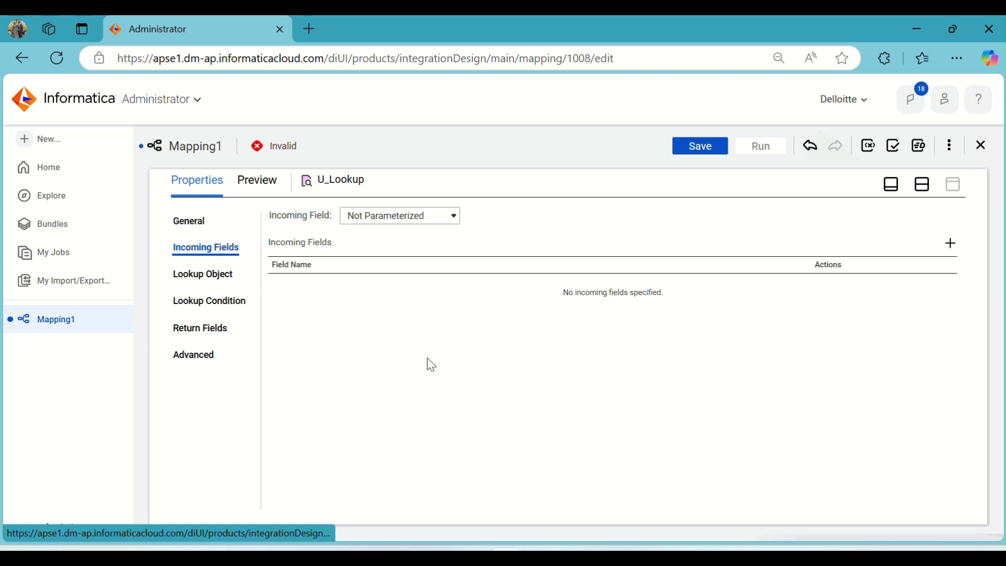
left_click(952, 245)
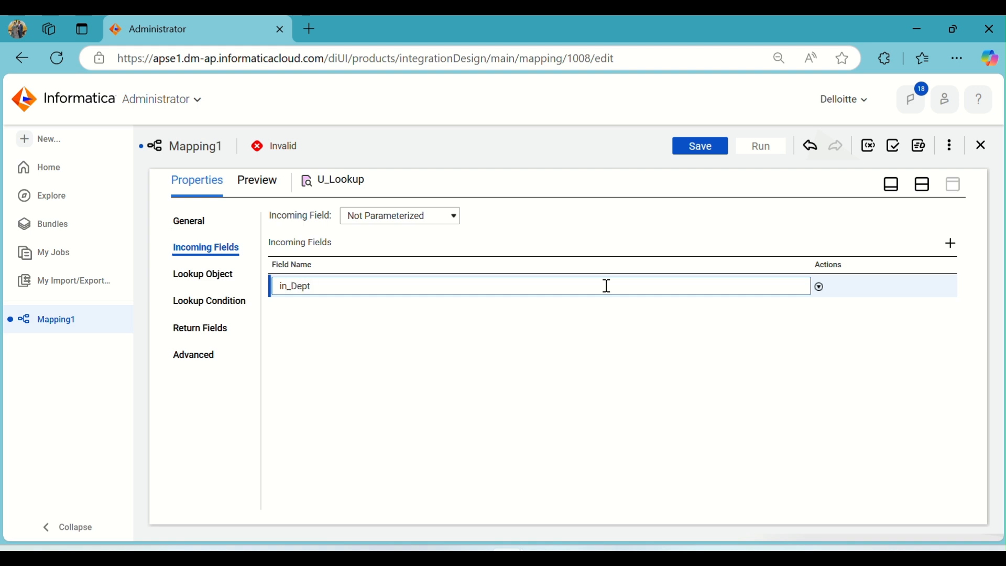
- Switch to Oracle SQL Developer and run the query on T_LOCATION to check its columns
left_click(568, 546)
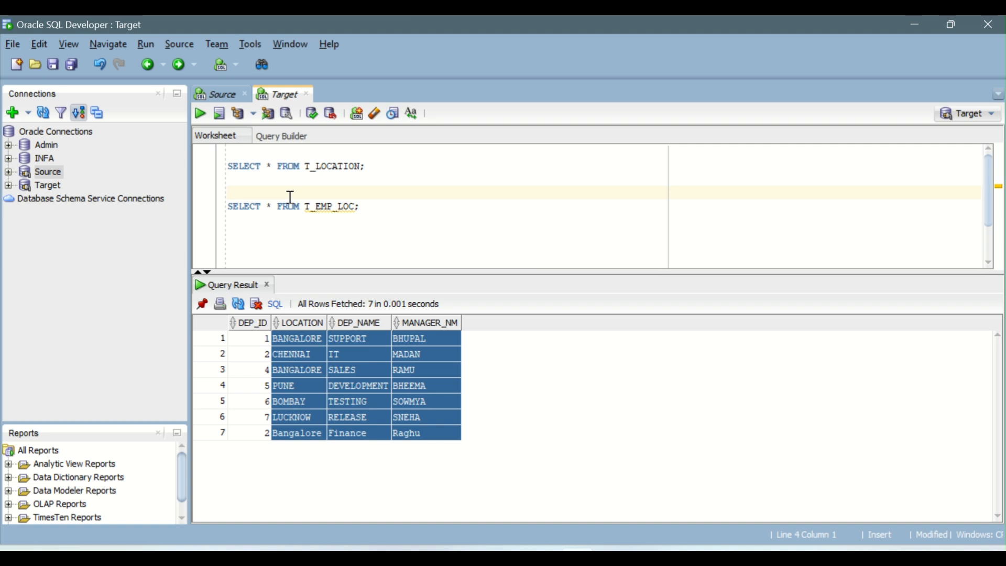
left_click(297, 166)
left_click(200, 114)
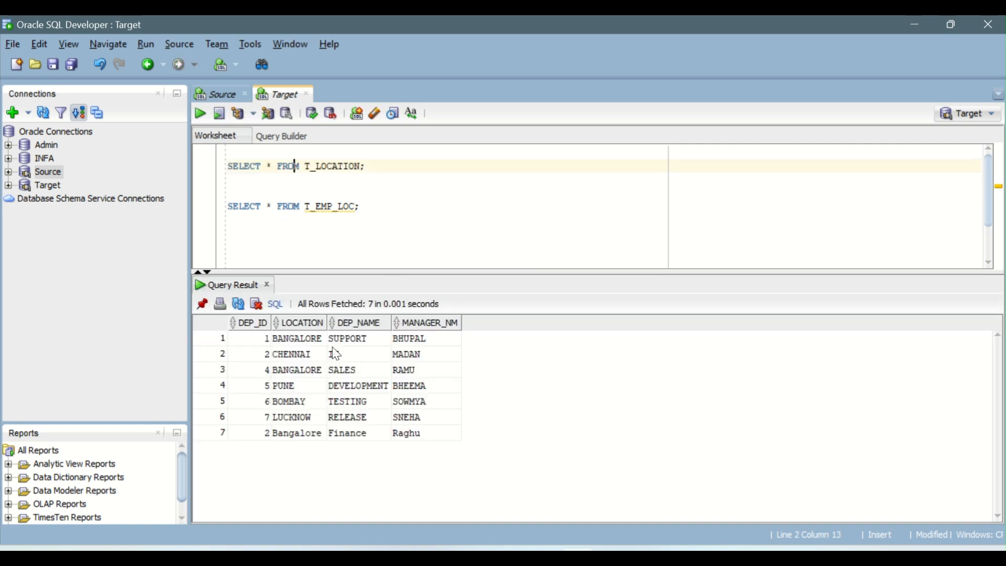
- Return to the mapping and name the Lookup's incoming field in_Dep_ID
key("alt+Tab")
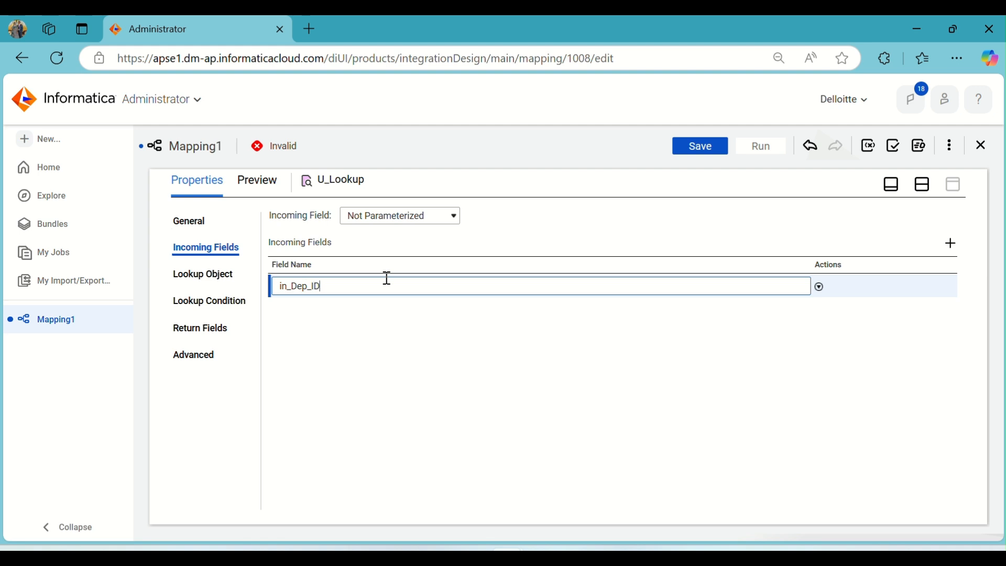
left_click(430, 333)
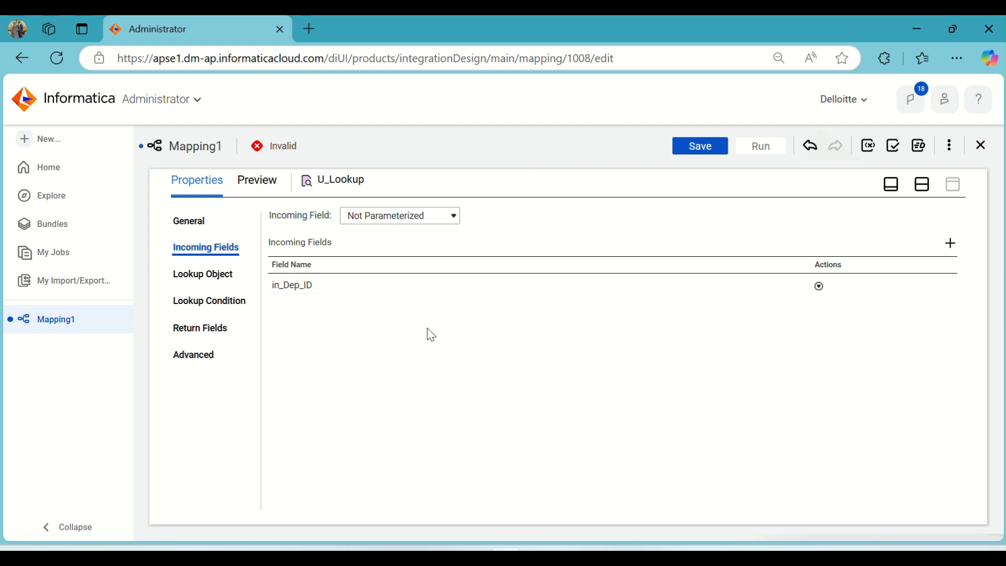
- Set the Lookup object's Multiple Matches option to Return any row
left_click(213, 272)
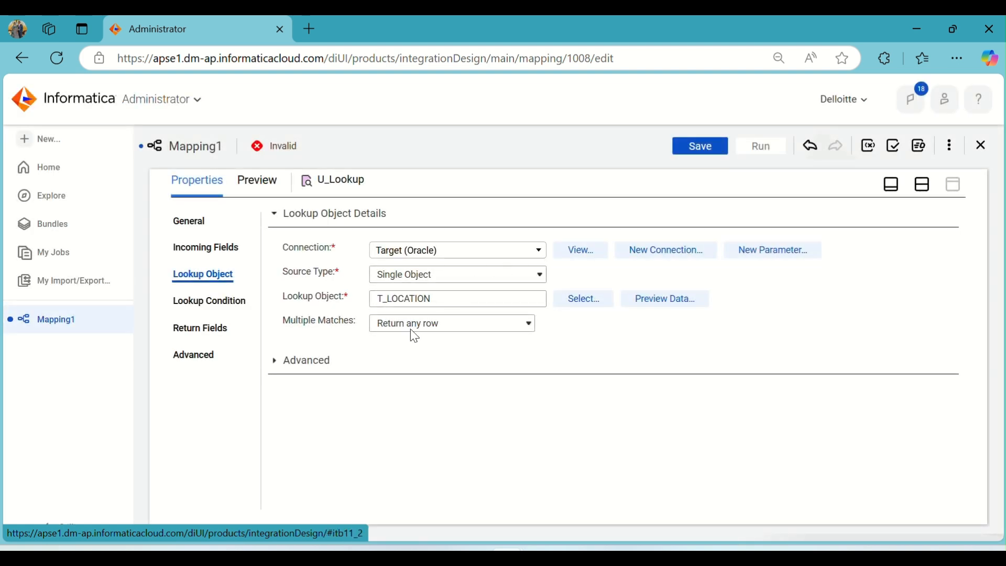
left_click(425, 324)
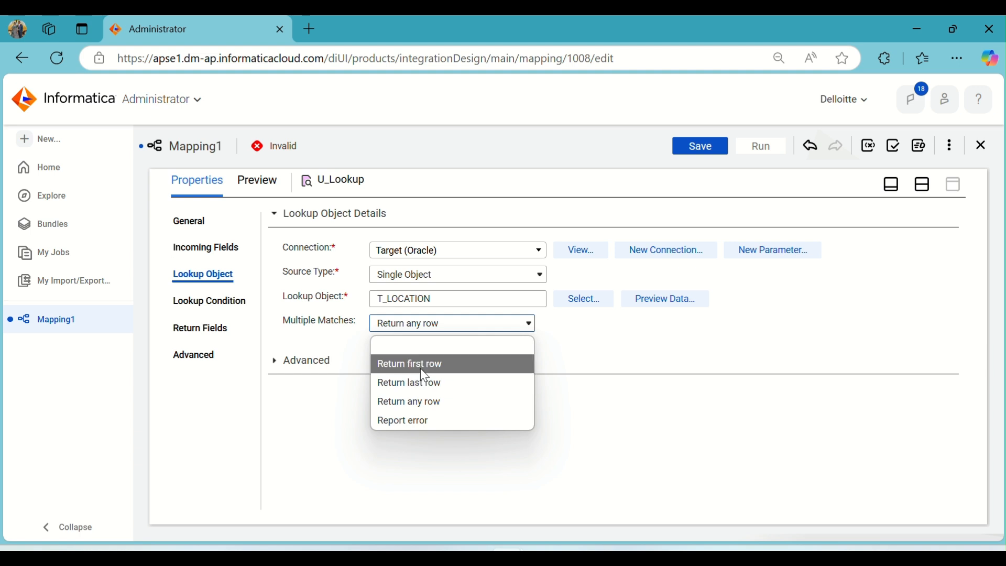
left_click(437, 402)
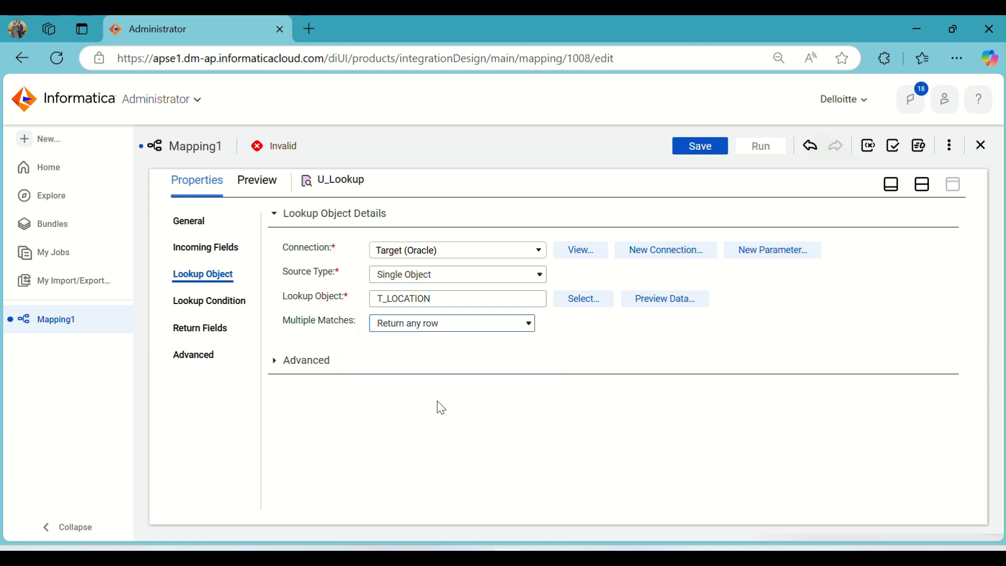
- Add a lookup condition using in_Dep_ID as the incoming field with the = operator
left_click(240, 304)
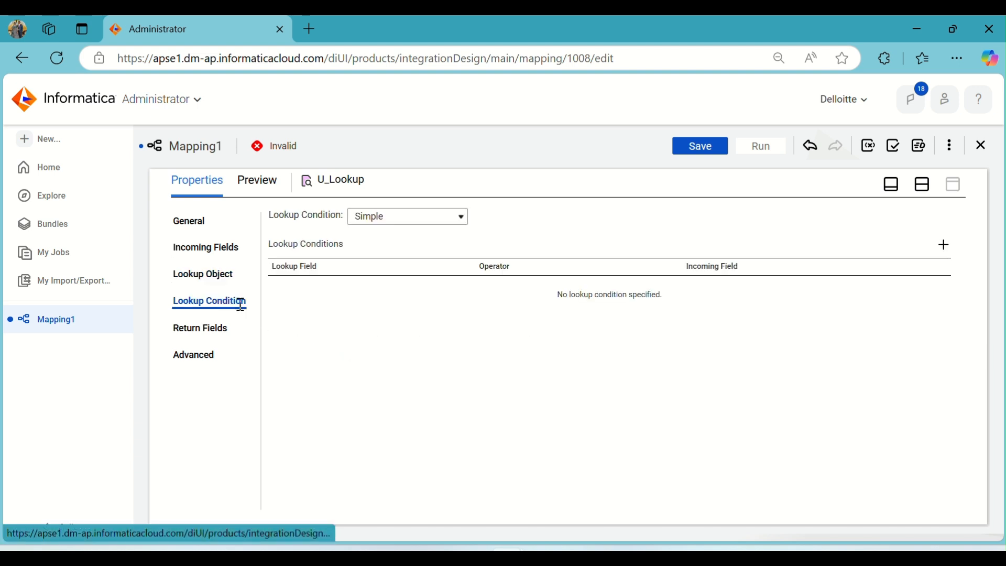
left_click(944, 245)
left_click(432, 292)
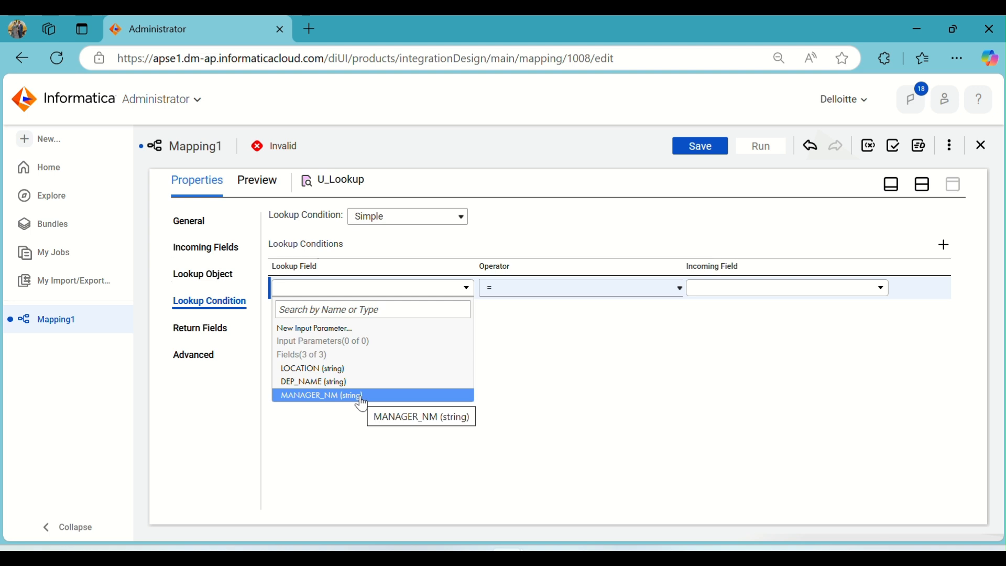
left_click(734, 291)
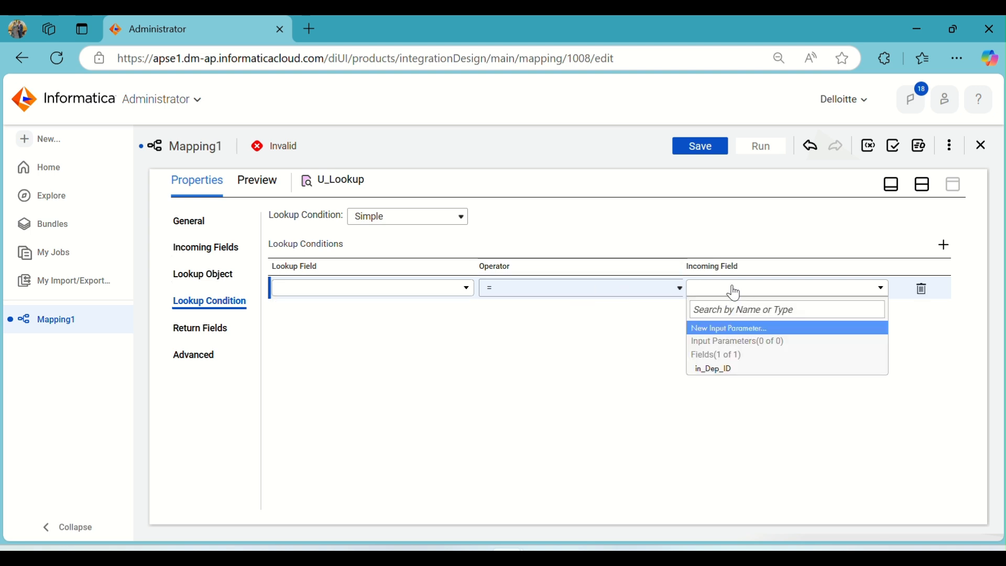
left_click(744, 369)
left_click(439, 291)
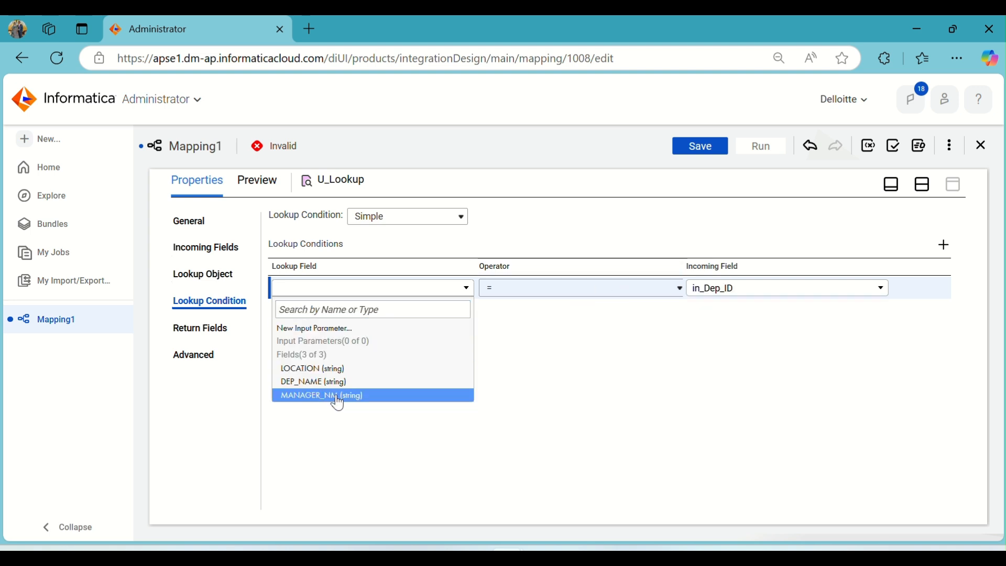
left_click(587, 334)
left_click(924, 187)
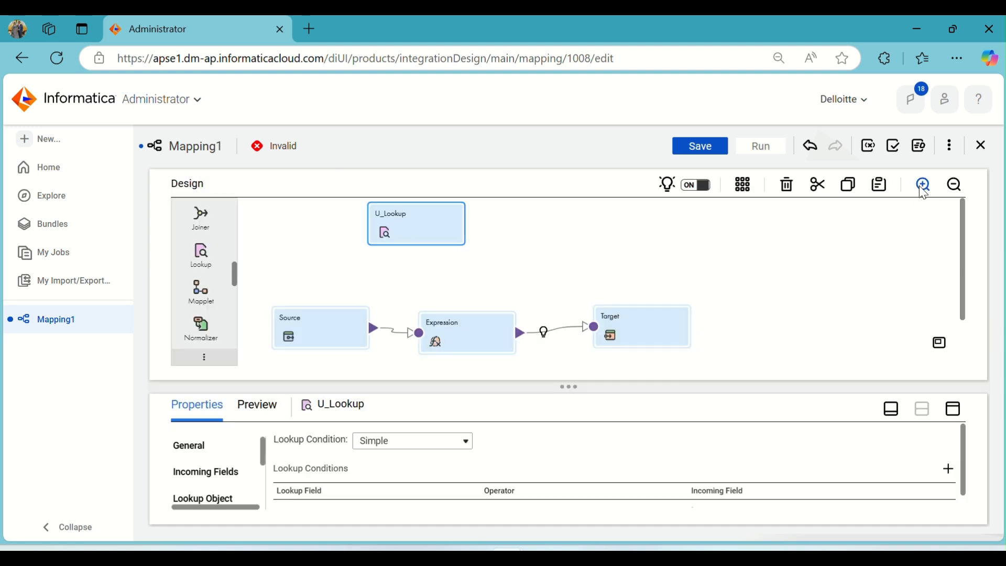
left_click(953, 409)
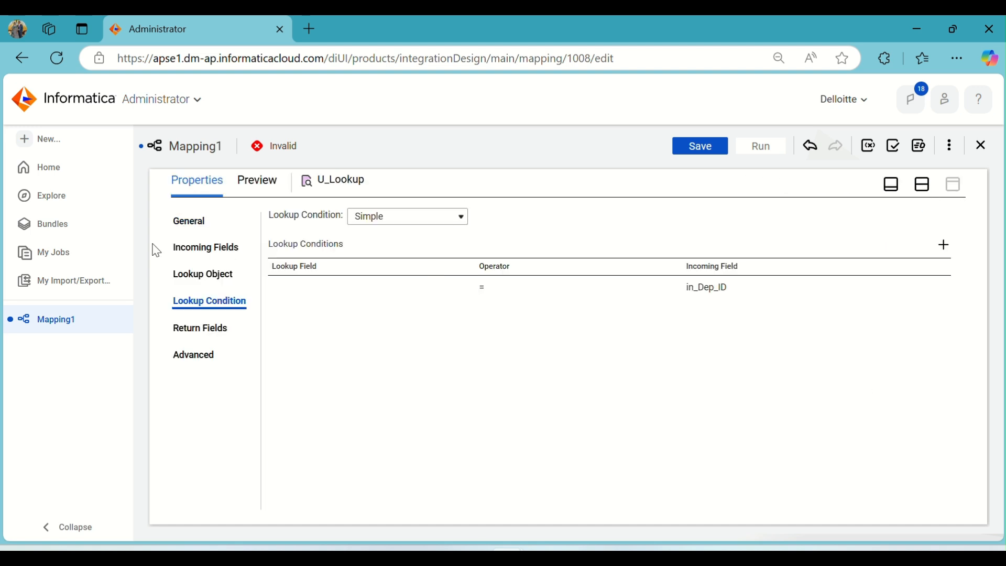
- Reselect T_LOCATION as the Lookup object from the Target (Oracle) connection
left_click(206, 274)
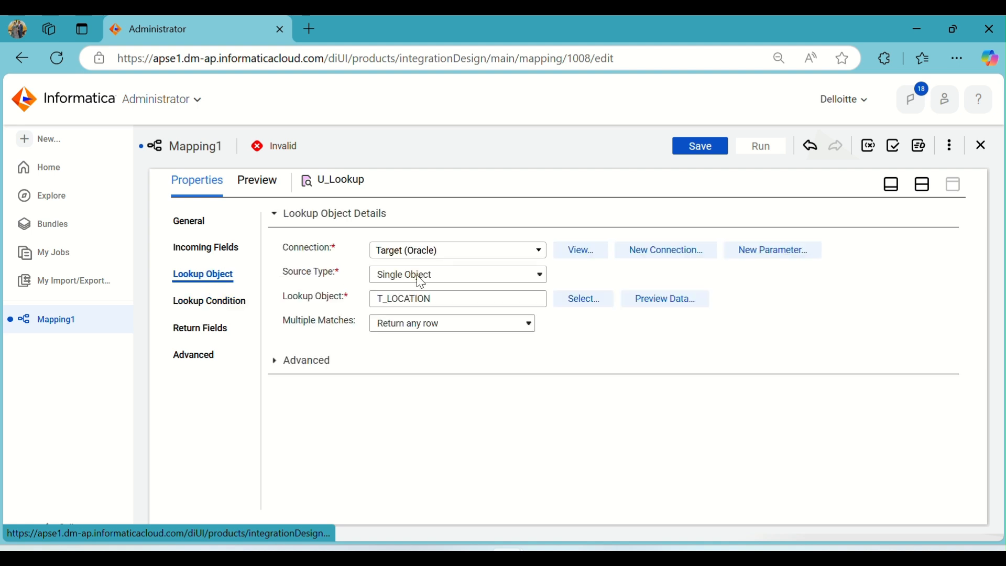
left_click(572, 297)
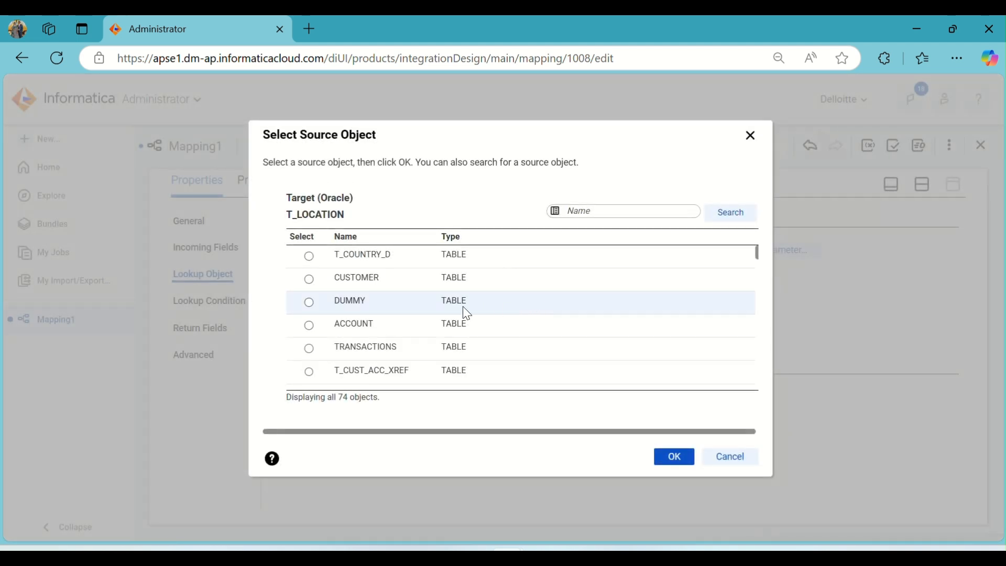
scroll(447, 304, "down", 5)
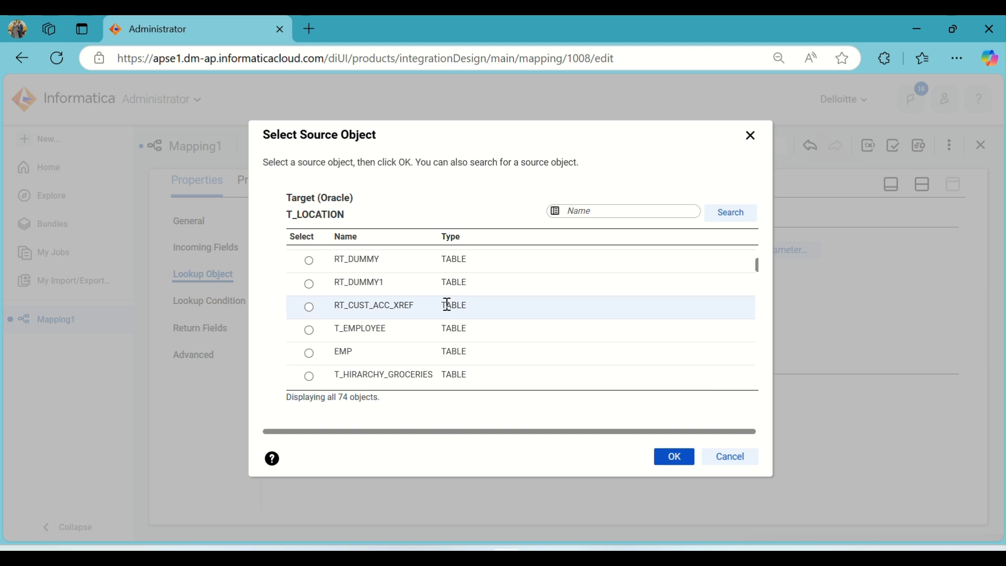
scroll(447, 304, "down", 10)
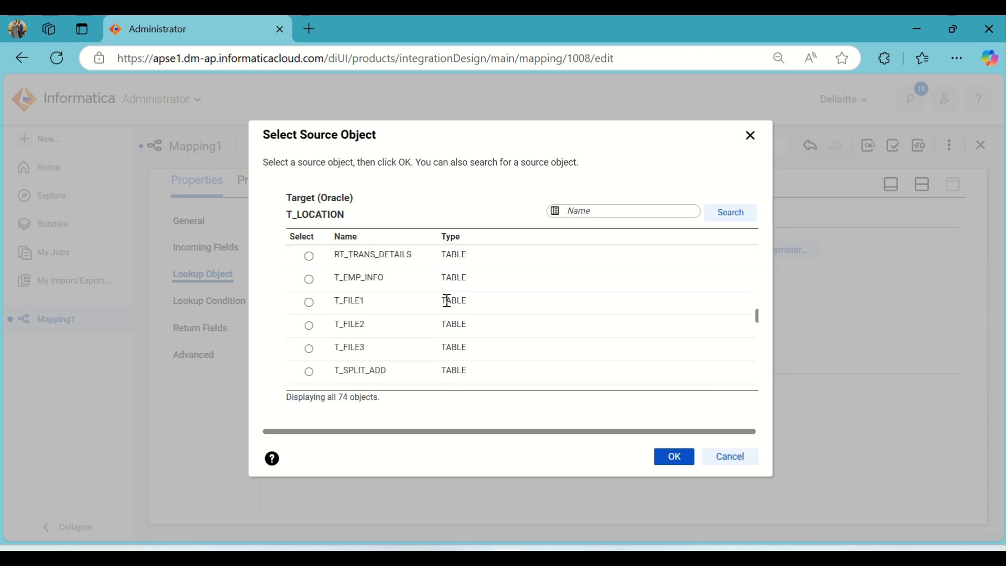
scroll(447, 301, "down", 5)
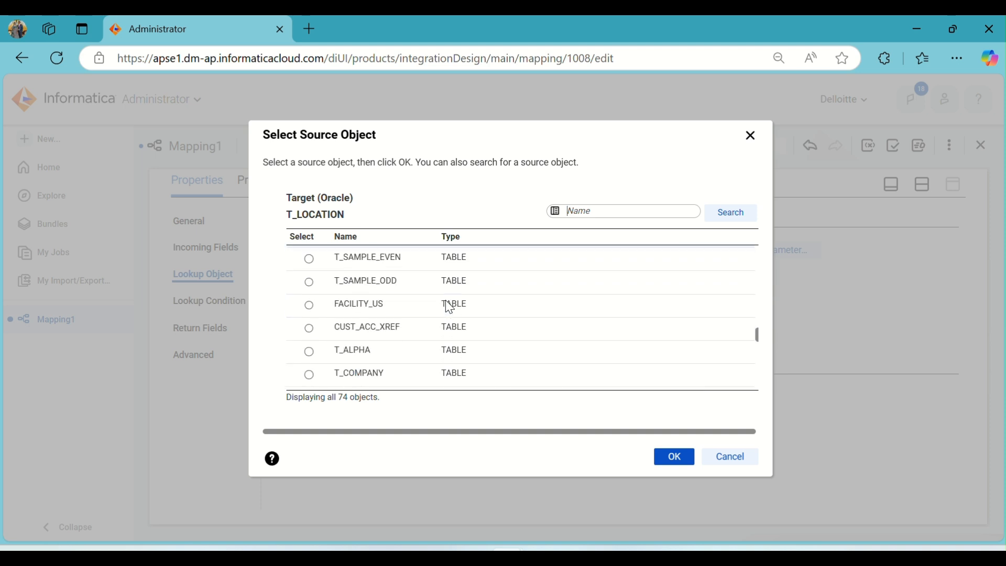
scroll(447, 301, "down", 8)
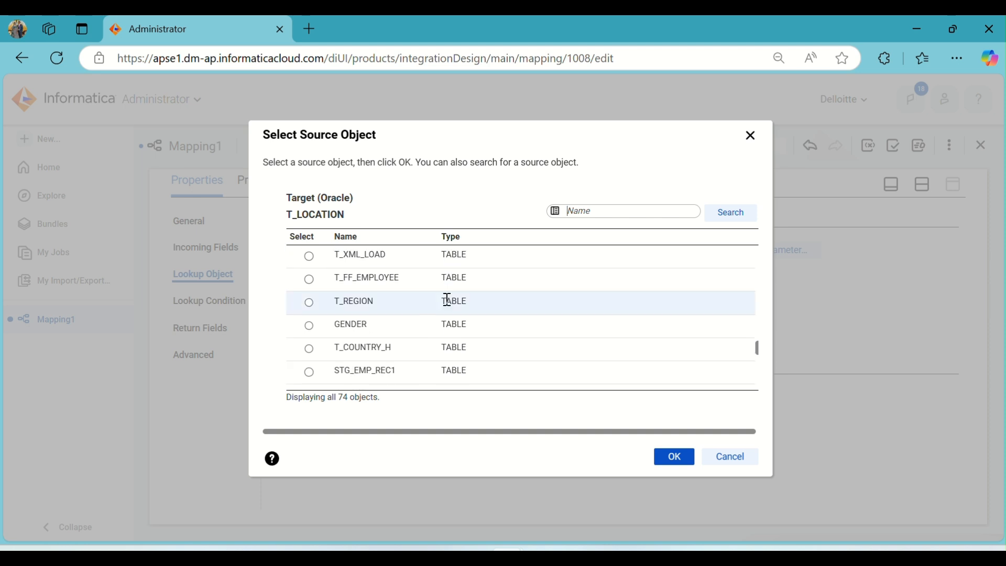
scroll(447, 299, "down", 7)
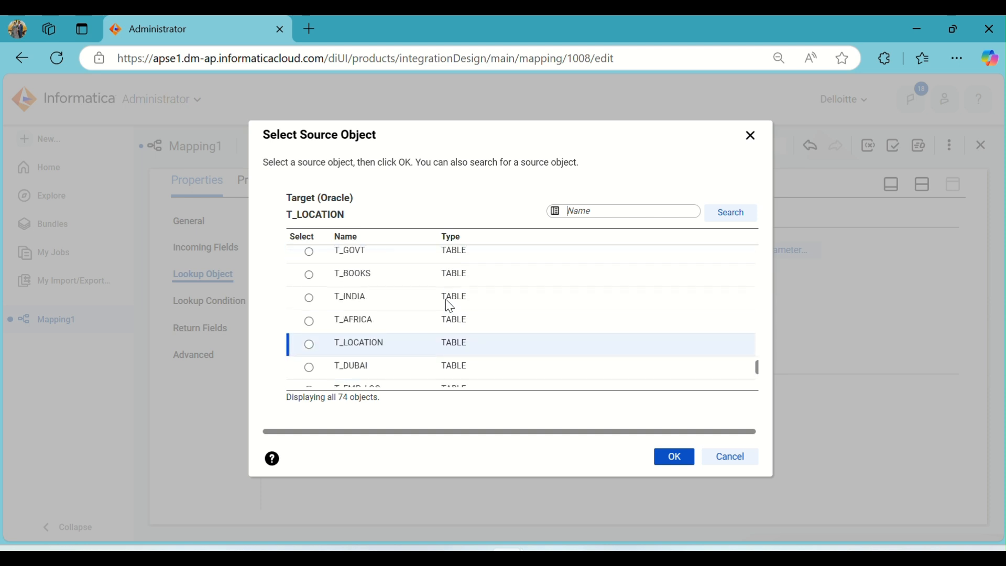
left_click(432, 349)
left_click(671, 459)
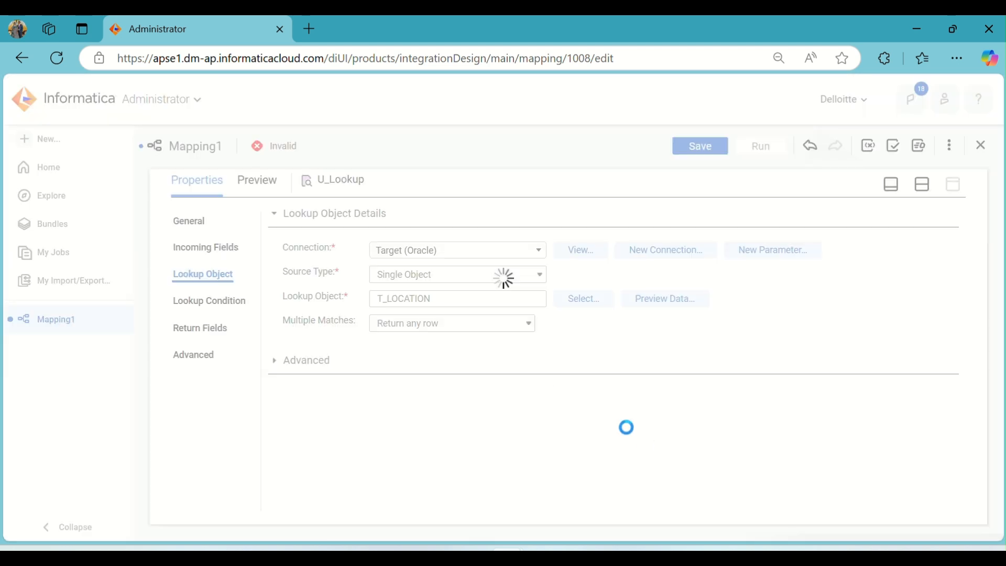
- Set the lookup condition's lookup field to DEP_ID, matched against in_Dep_ID
left_click(207, 298)
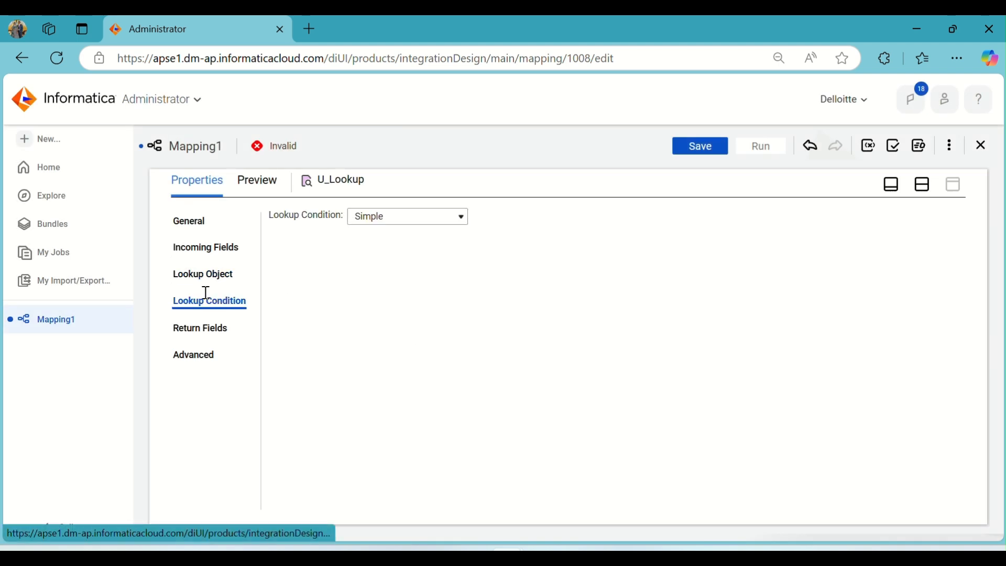
left_click(453, 296)
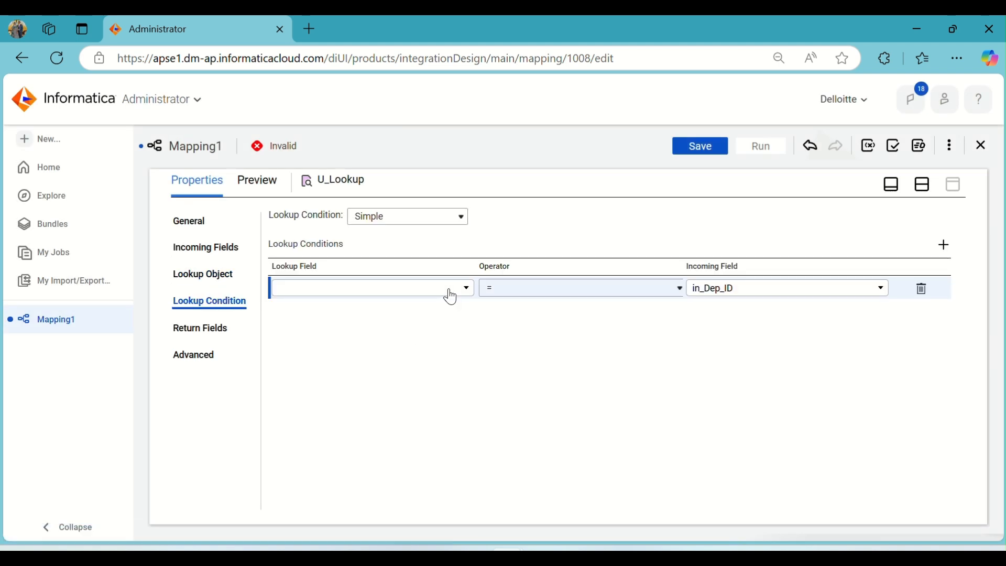
left_click(448, 294)
left_click(350, 372)
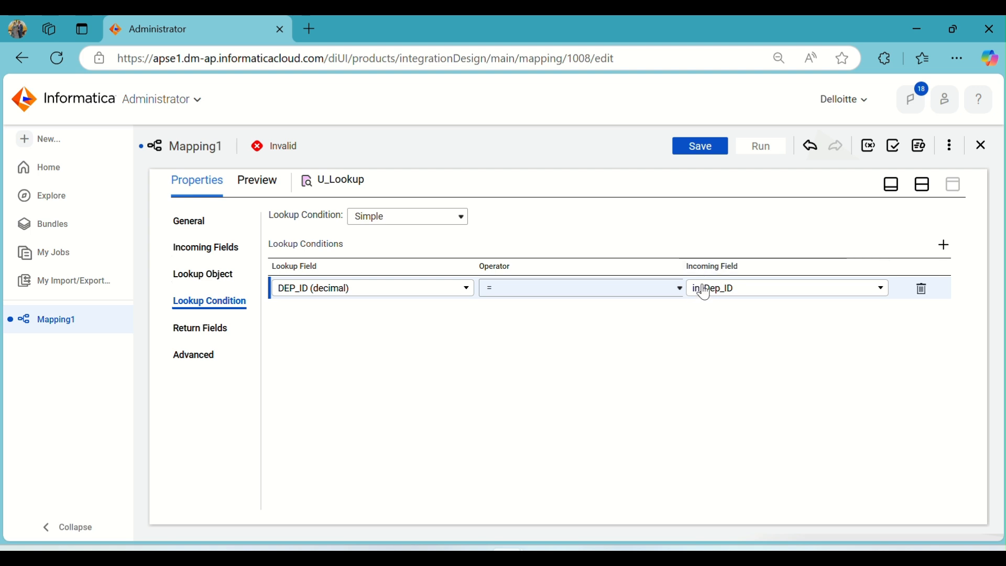
left_click(213, 247)
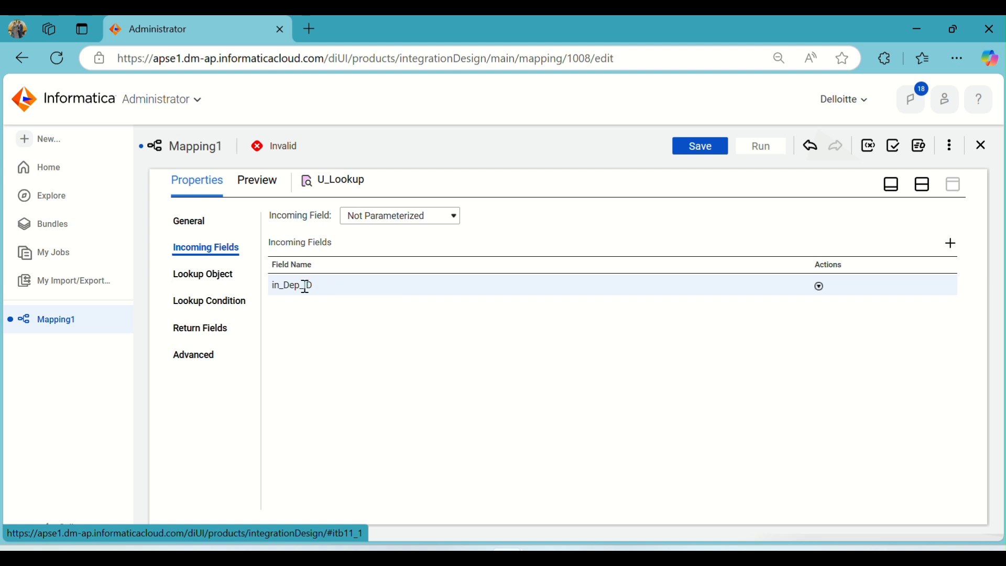
left_click(227, 298)
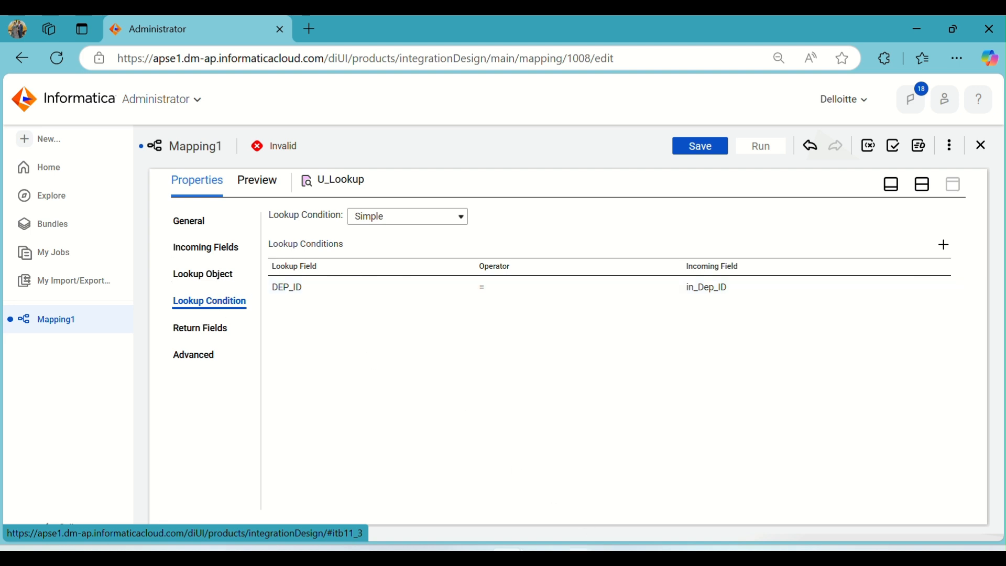
- Check the T_LOCATION query results in SQL Developer and return to the Lookup's return fields
left_click(578, 555)
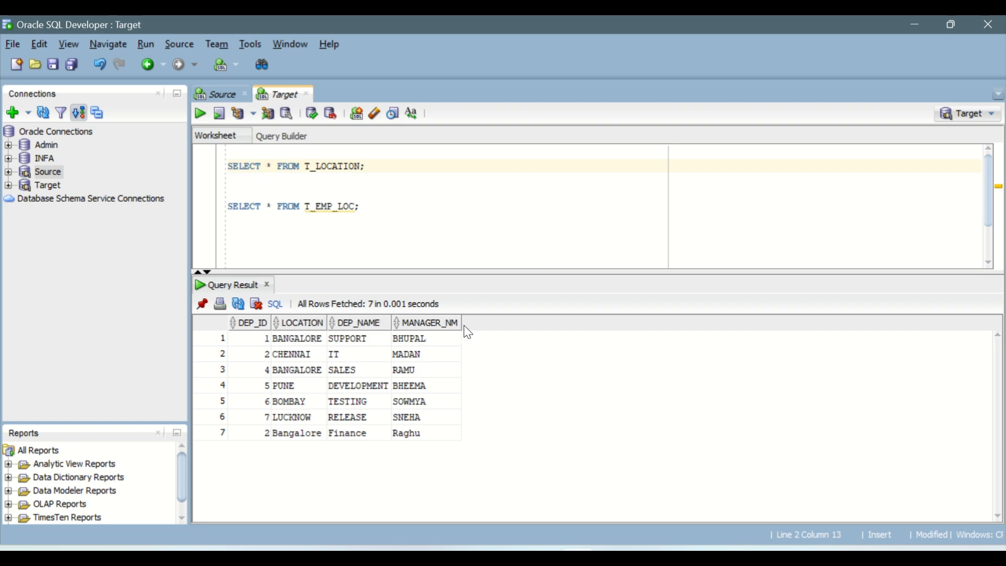
key("alt+Tab")
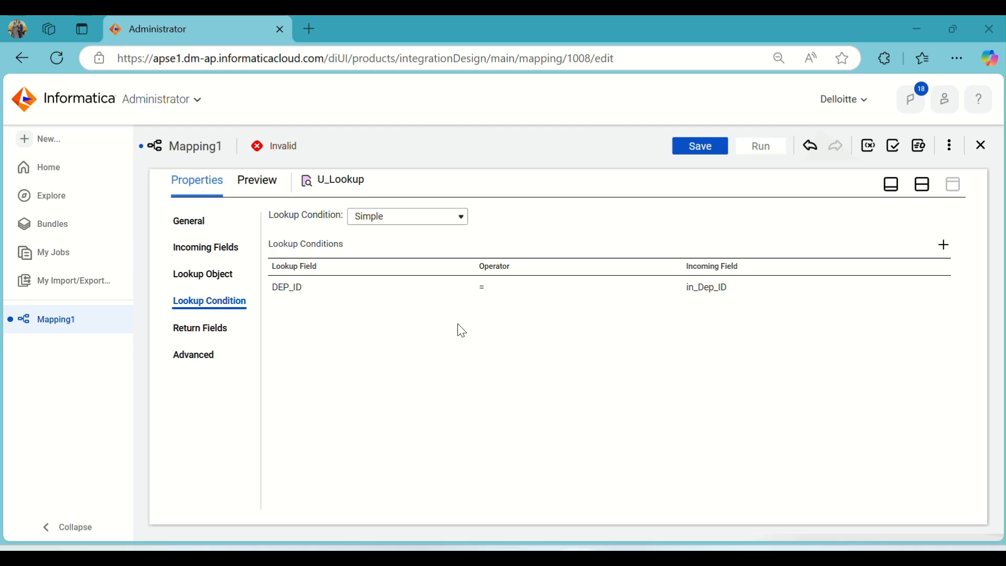
left_click(213, 325)
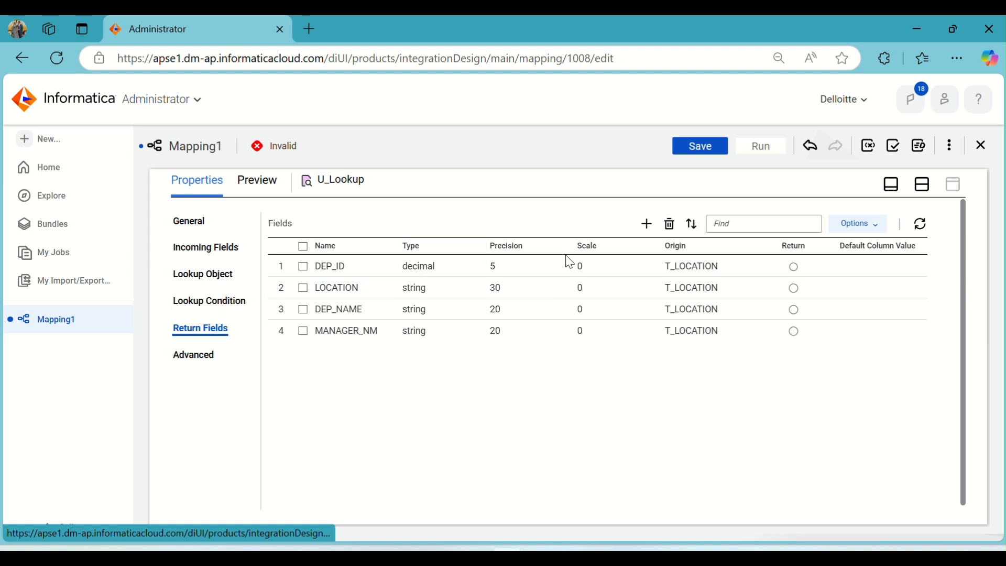
- Delete the DEP_ID field from the Lookup's return fields
left_click(330, 268)
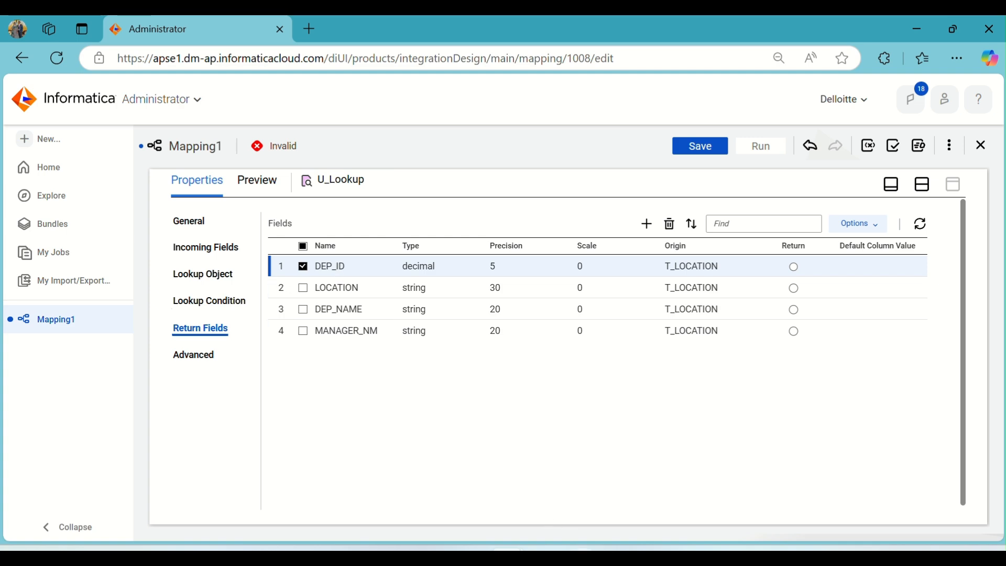
left_click(577, 556)
left_click(215, 93)
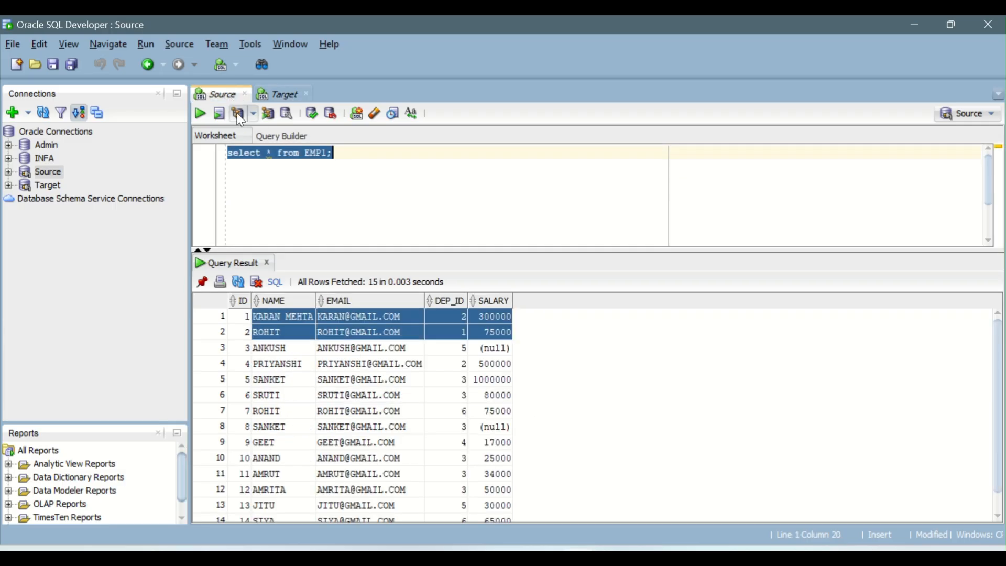
left_click_drag(454, 316, 451, 368)
key("alt+Tab")
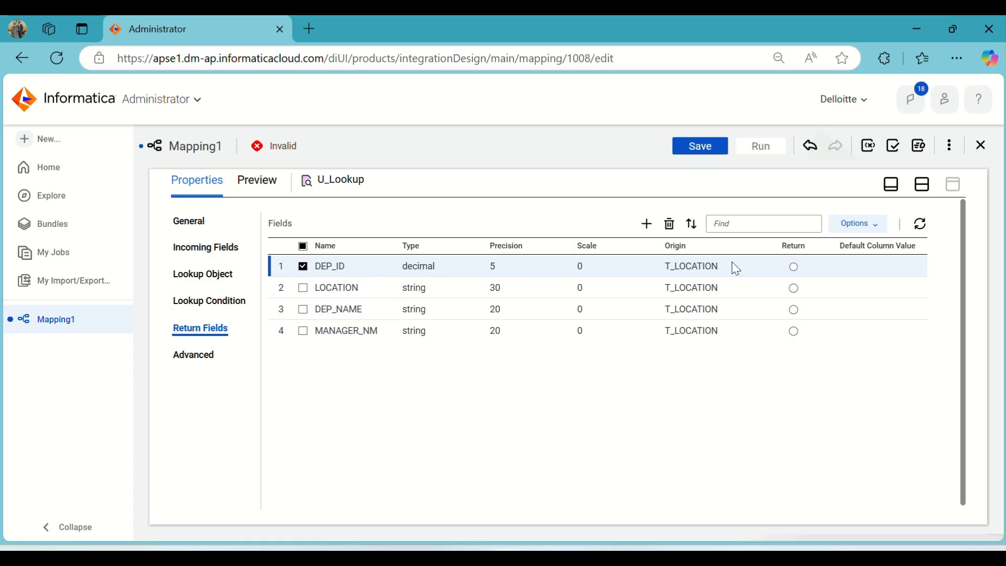
left_click(669, 223)
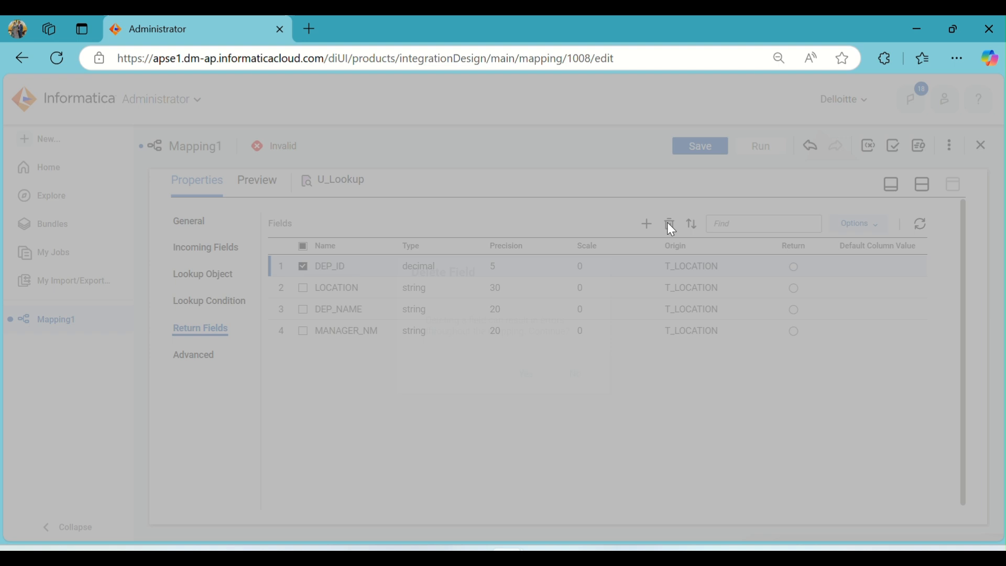
left_click(525, 385)
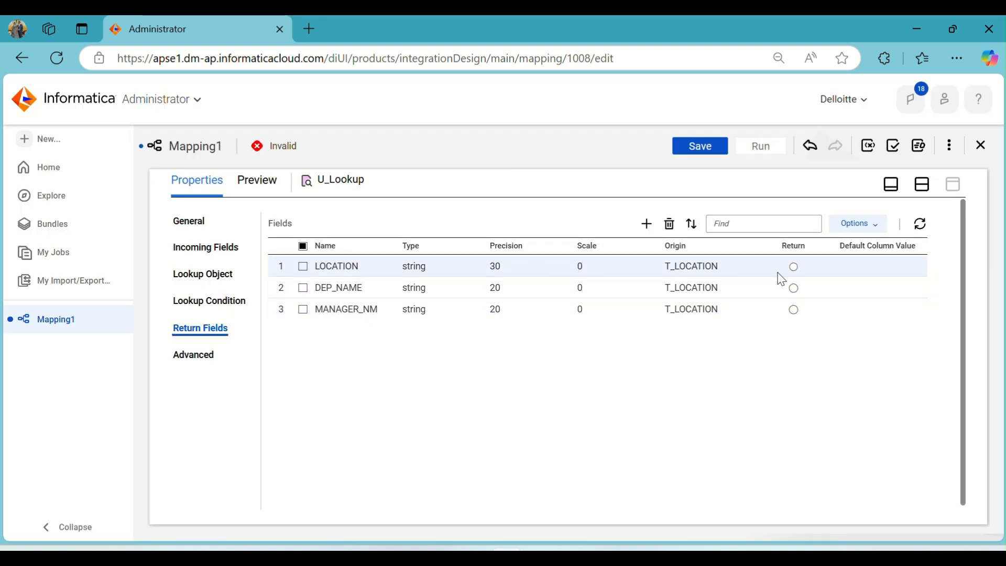
- Mark LOCATION as the Lookup's return field
left_click(794, 267)
left_click(793, 288)
left_click(794, 309)
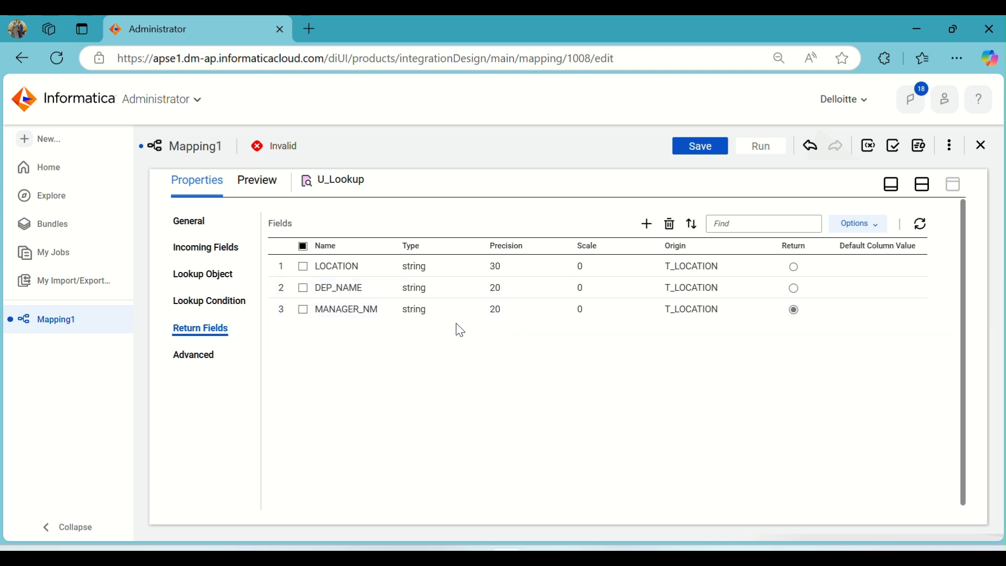
left_click(794, 267)
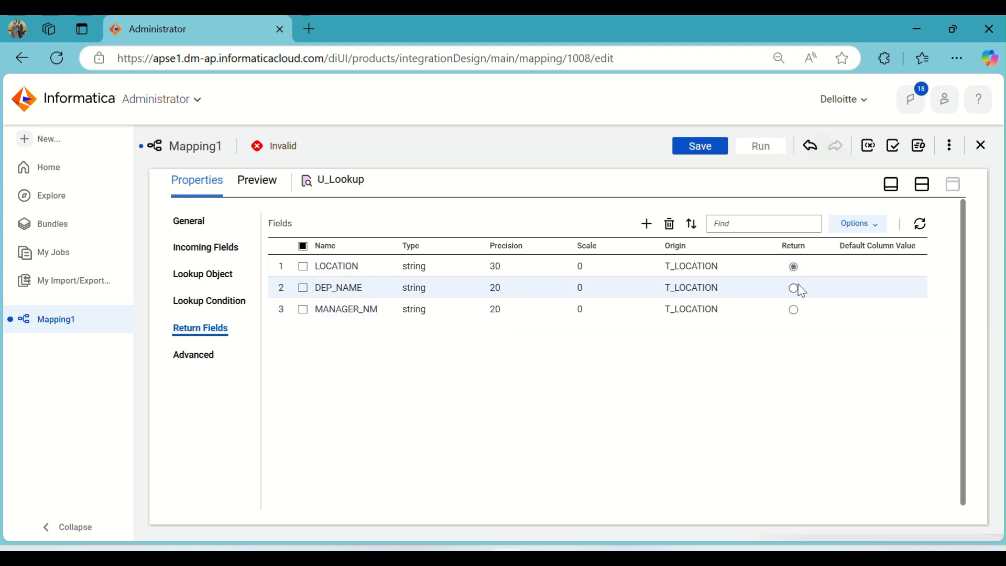
left_click(794, 287)
left_click(794, 267)
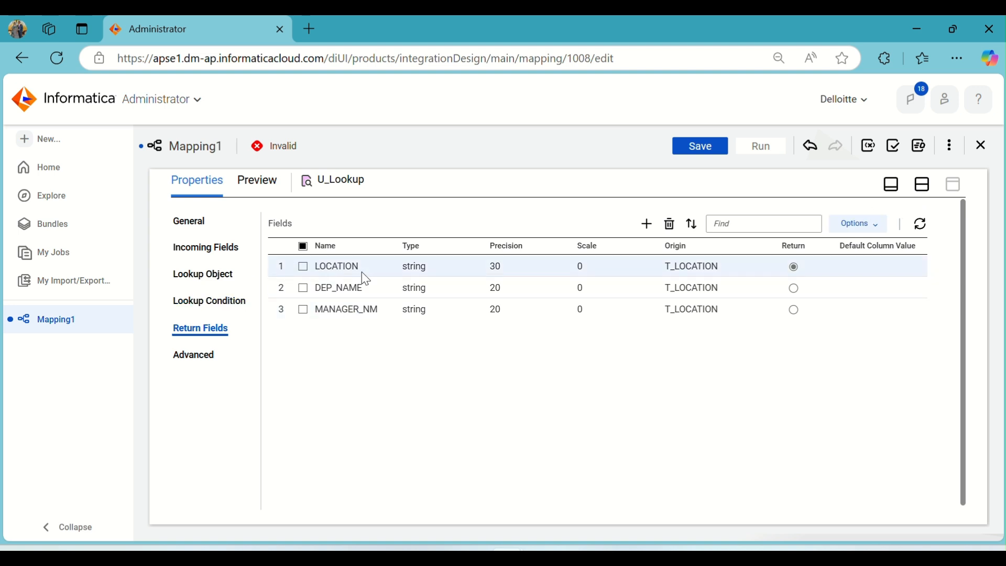
- Review the Lookup's advanced settings and the Expression transformation's incoming fields
left_click(202, 360)
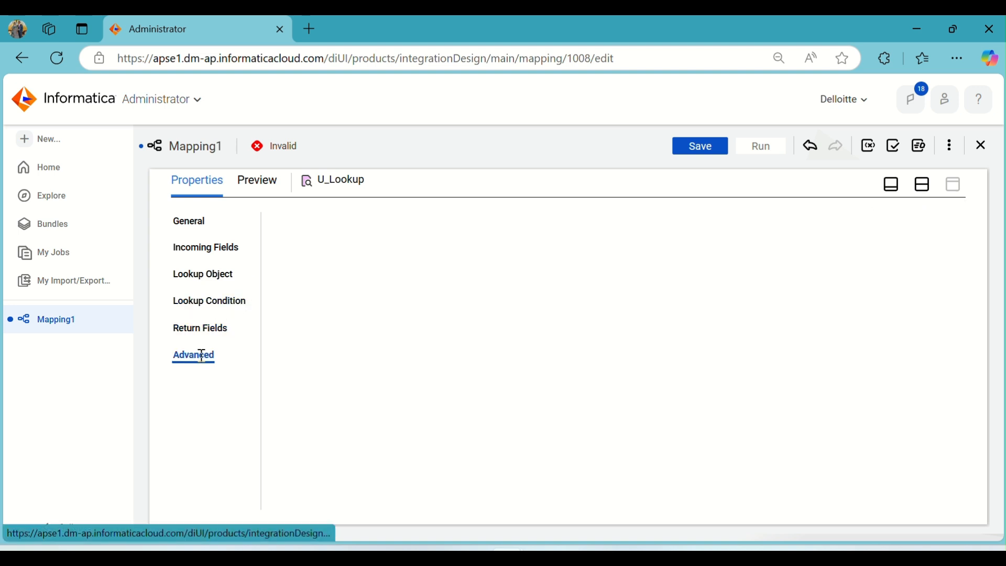
left_click(232, 275)
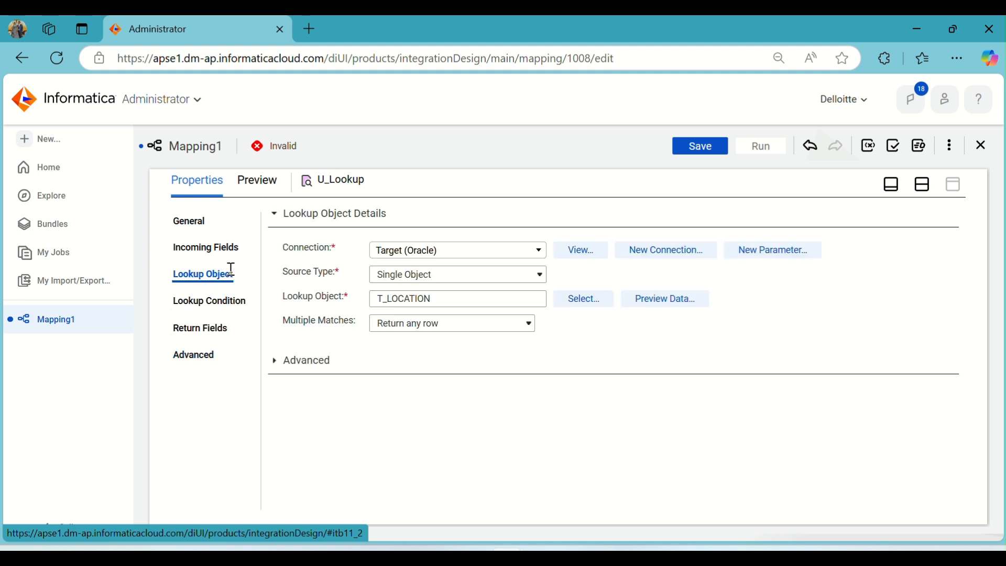
left_click(924, 192)
left_click(460, 338)
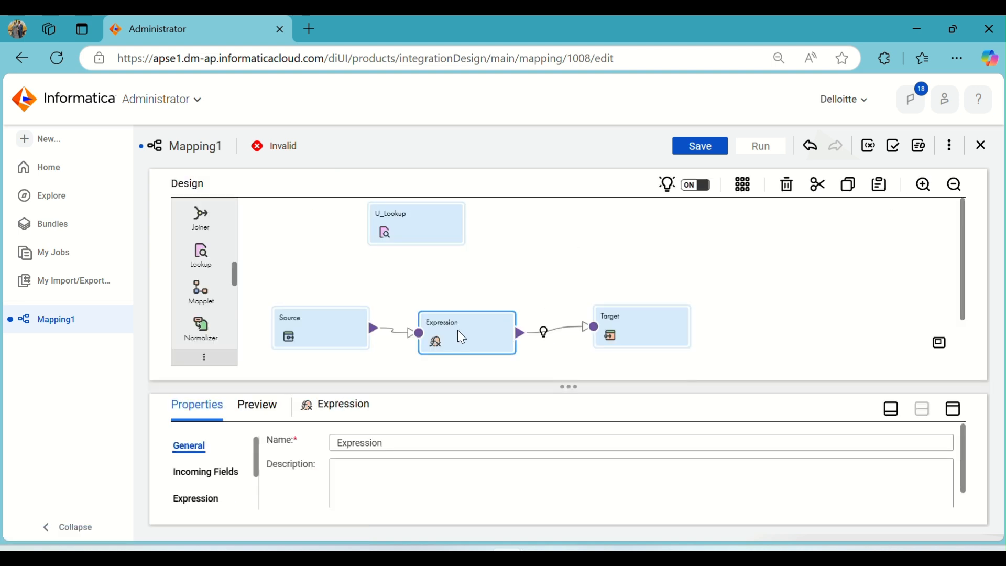
left_click_drag(479, 331, 482, 323)
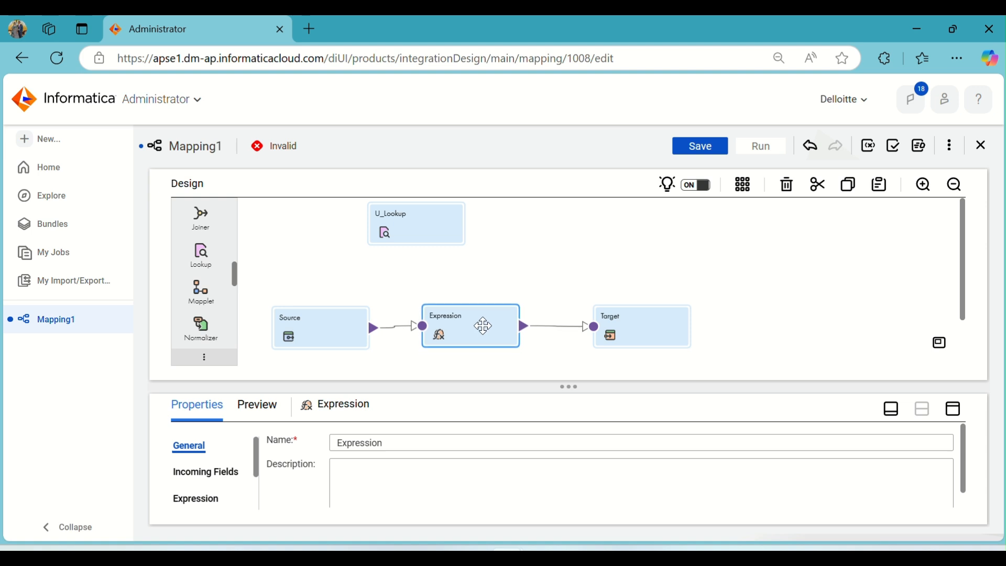
left_click(961, 416)
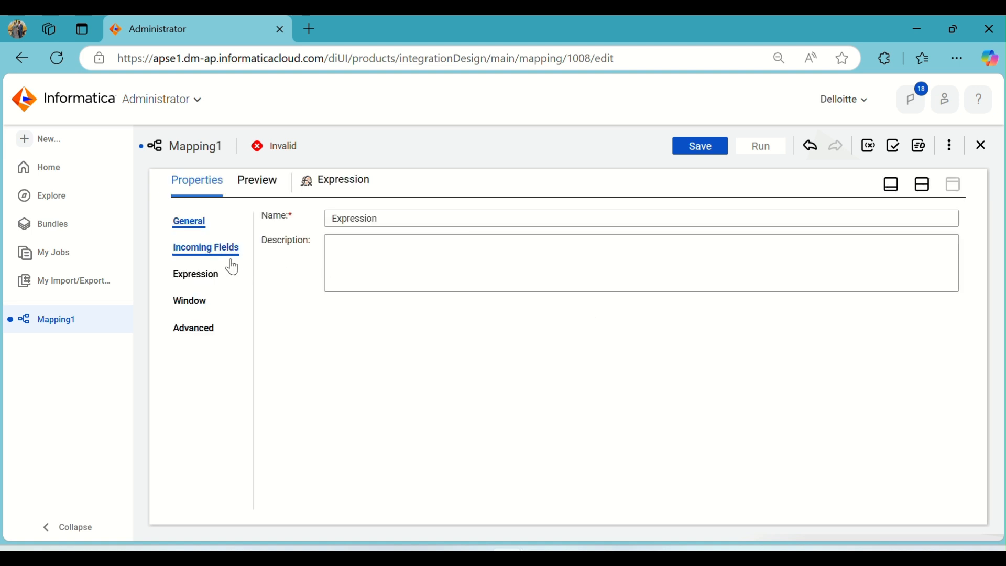
left_click(204, 253)
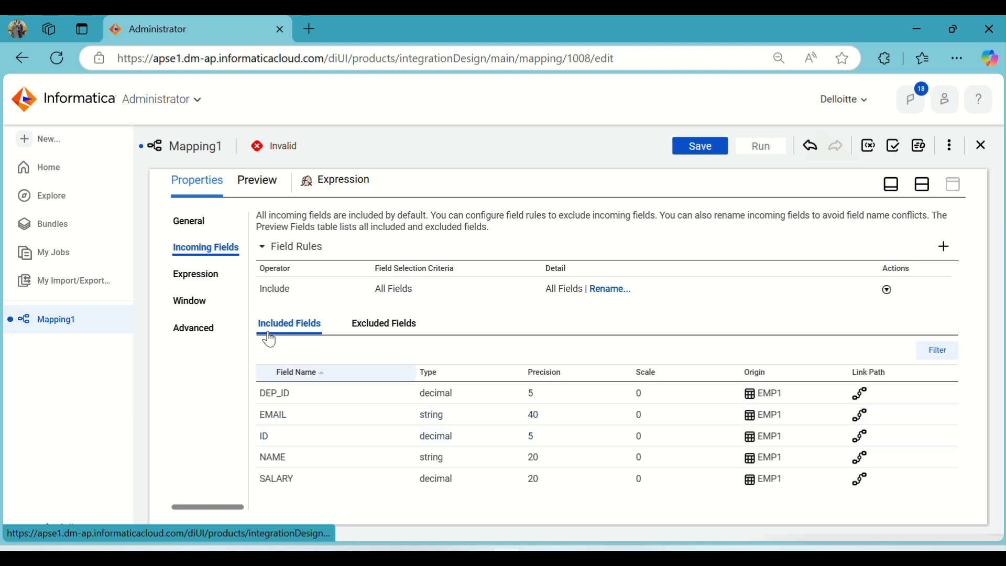
left_click(193, 276)
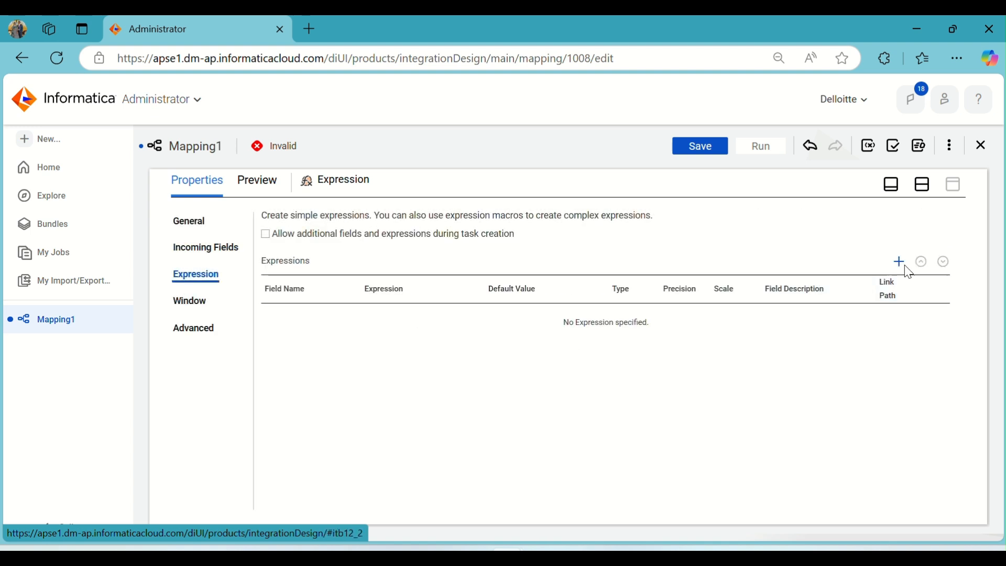
- Add an integer output field named o_DEP_ID to the Expression transformation
left_click(900, 263)
left_click_drag(420, 241, 375, 241)
type("o_DEP_ID")
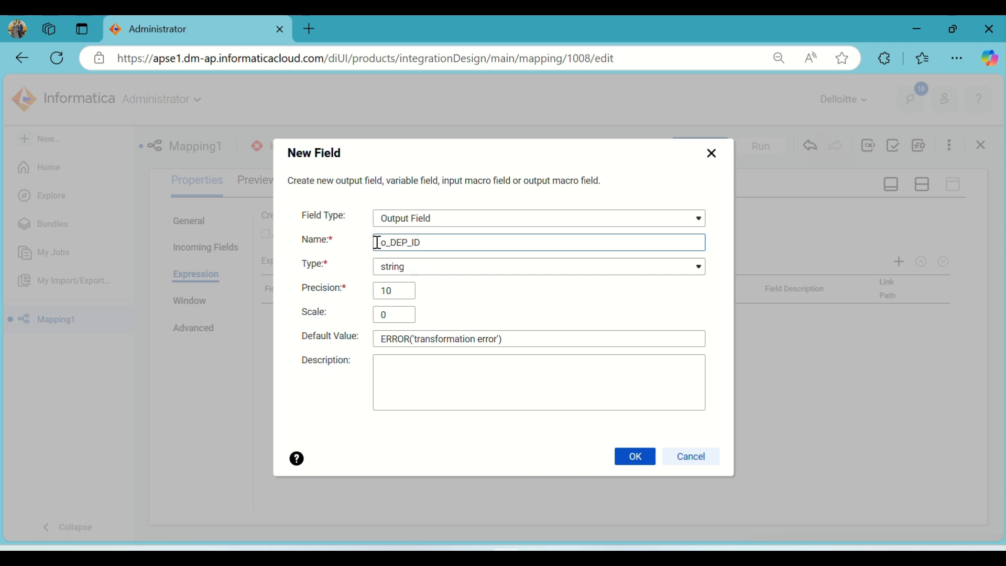
left_click(432, 266)
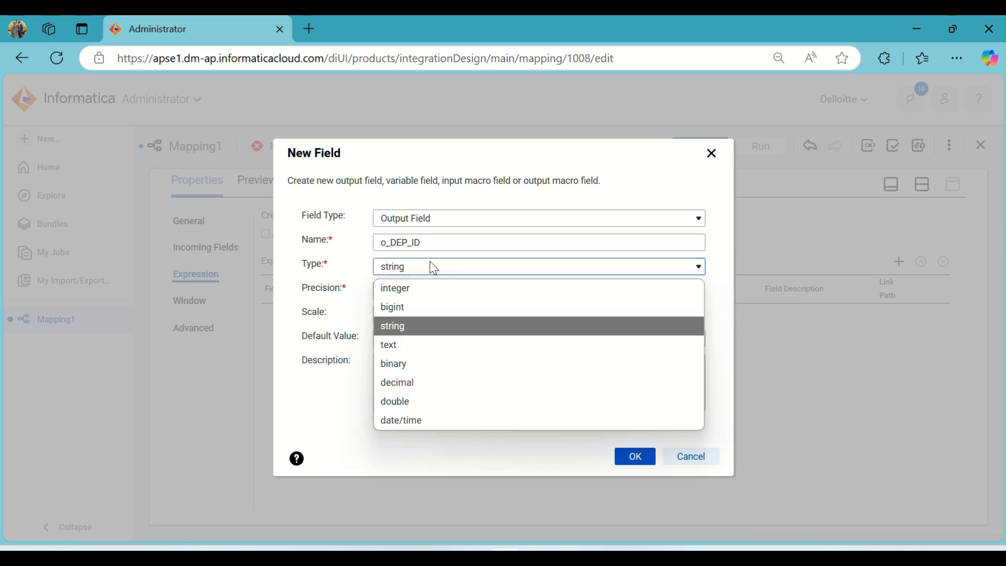
left_click(433, 295)
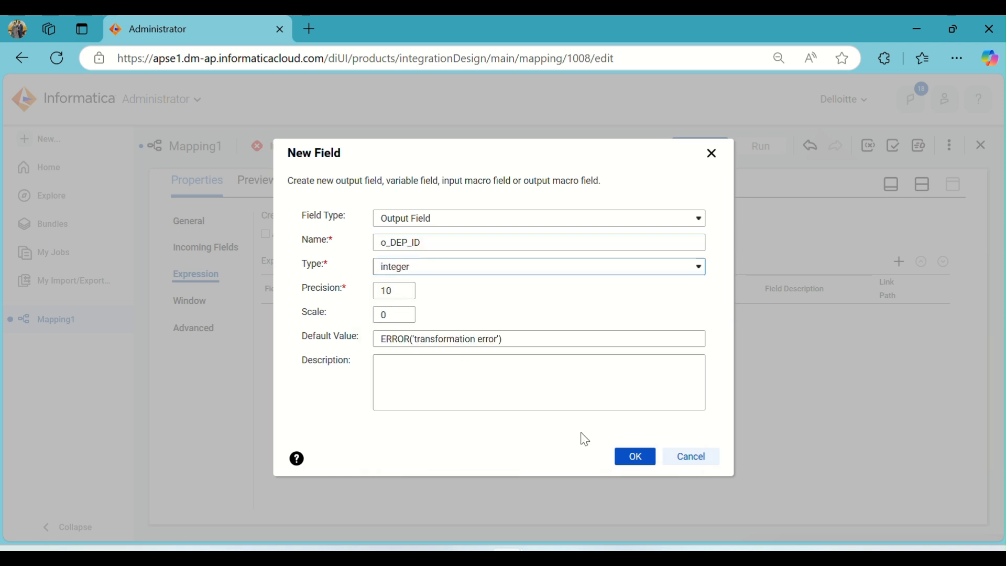
left_click(634, 464)
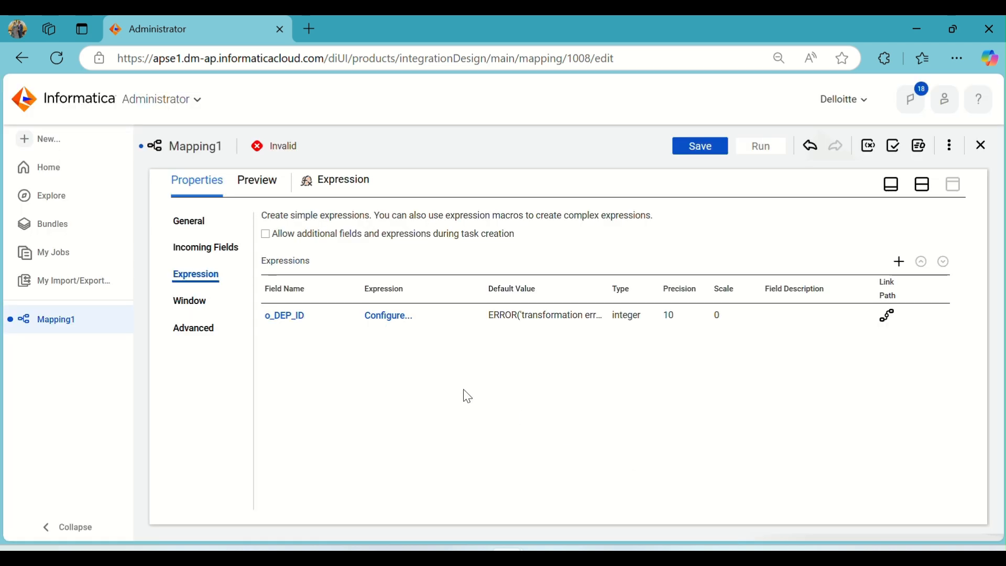
- Open the o_DEP_ID expression editor and insert the built-in U_Lookup lookup function
left_click(401, 323)
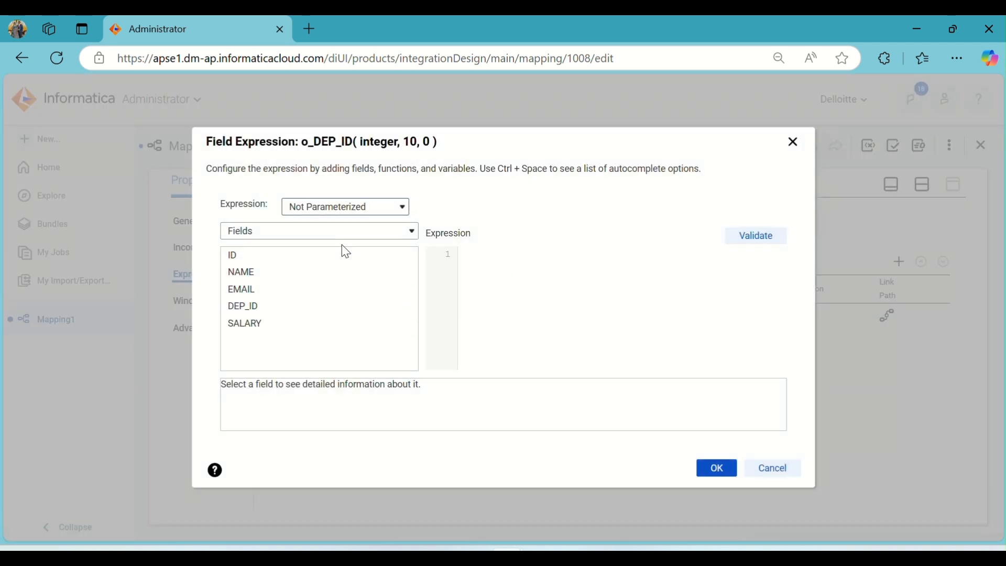
left_click(329, 235)
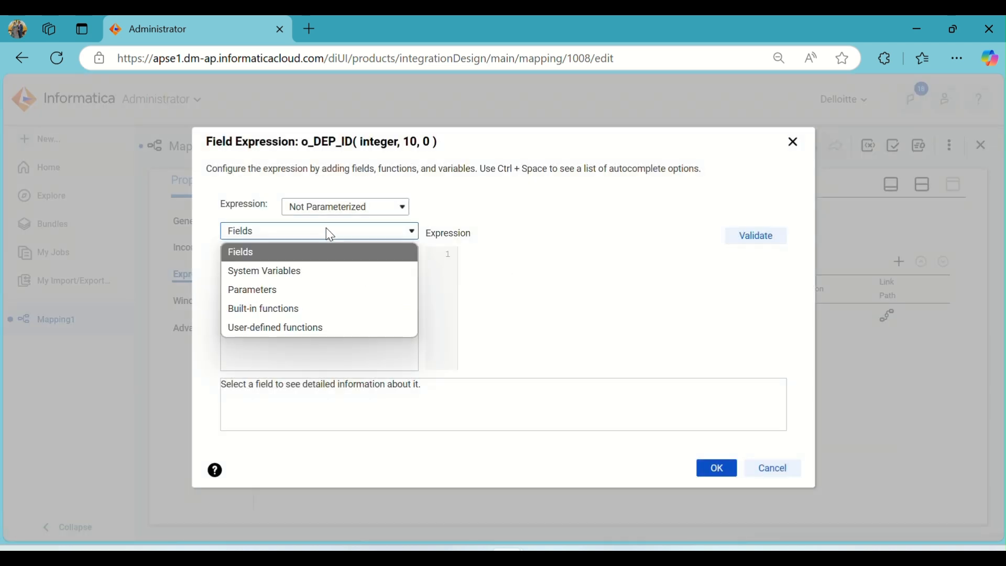
left_click(324, 329)
left_click(292, 234)
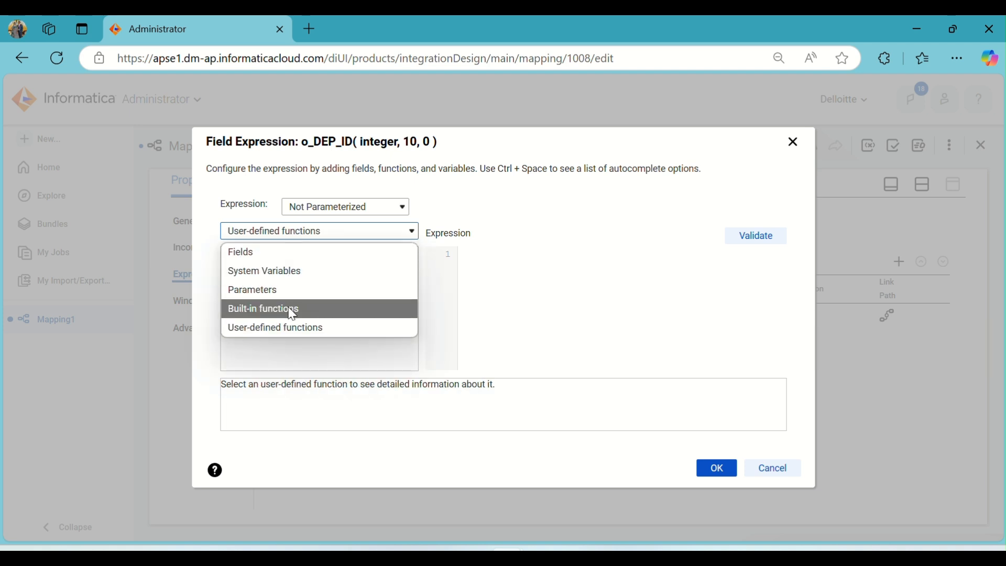
left_click(292, 310)
scroll(291, 317, "down", 1)
scroll(290, 317, "down", 1)
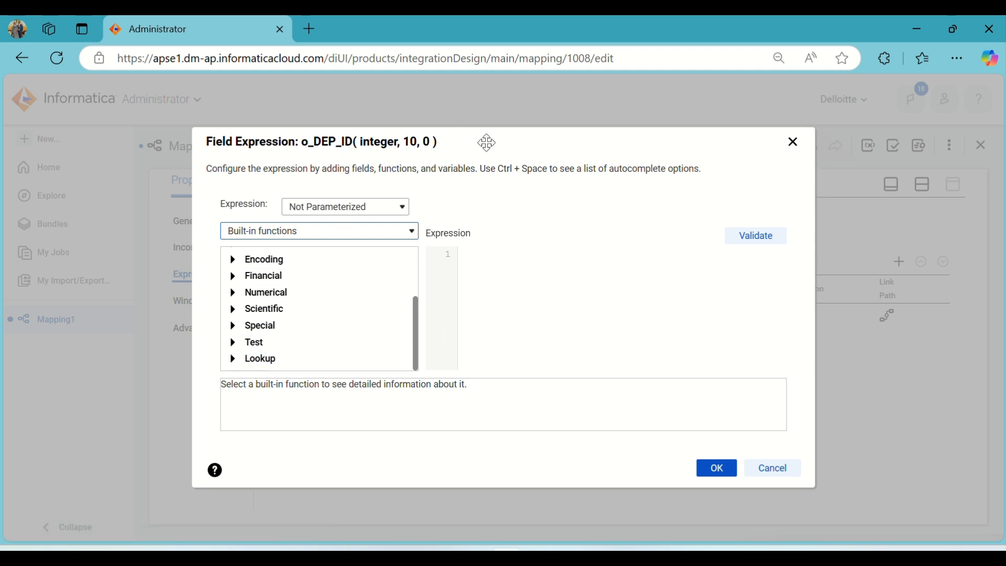
left_click(234, 359)
scroll(355, 302, "down", 1)
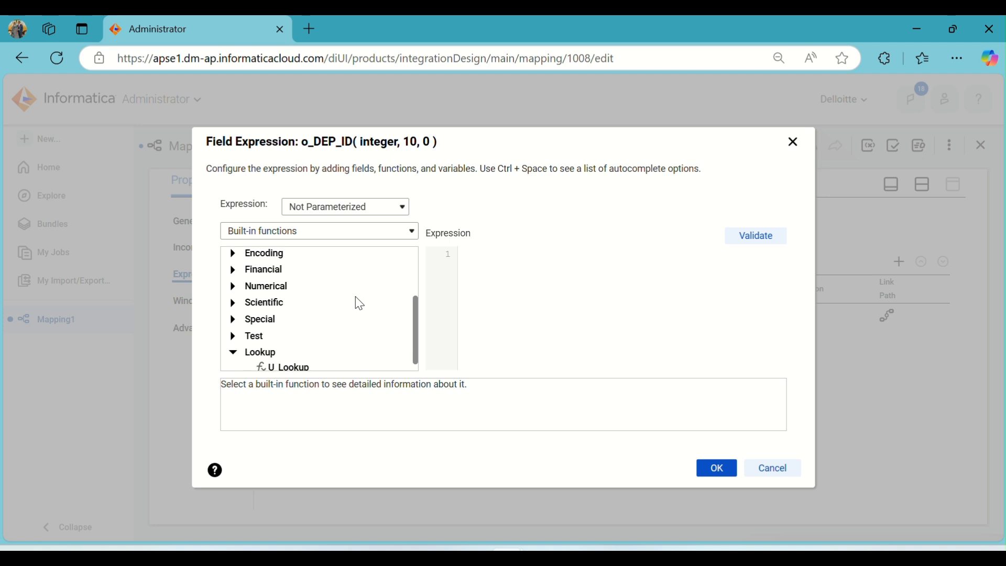
double_click(288, 362)
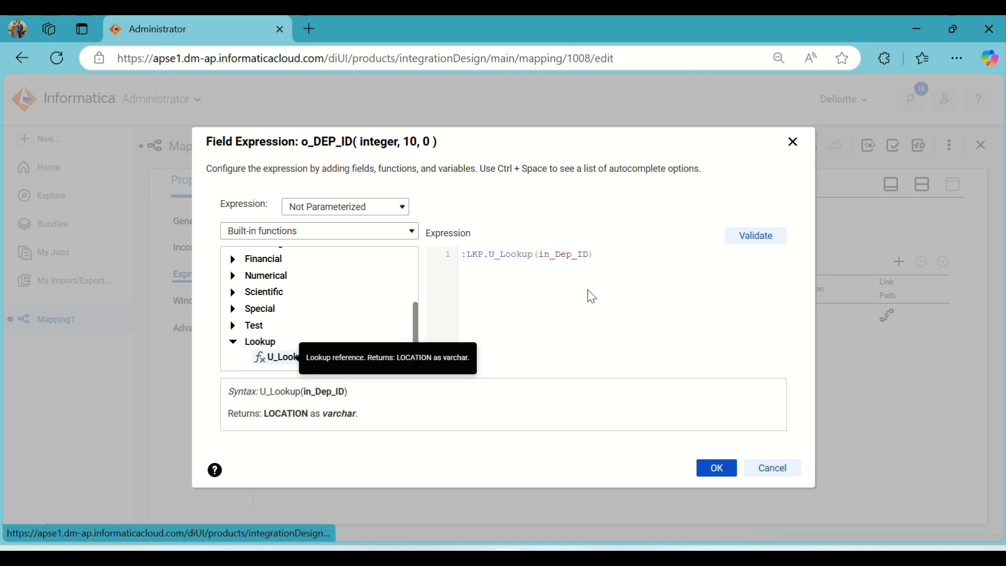
- Replace the lookup argument with the DEP_ID field, validate the expression and confirm it
left_click(350, 236)
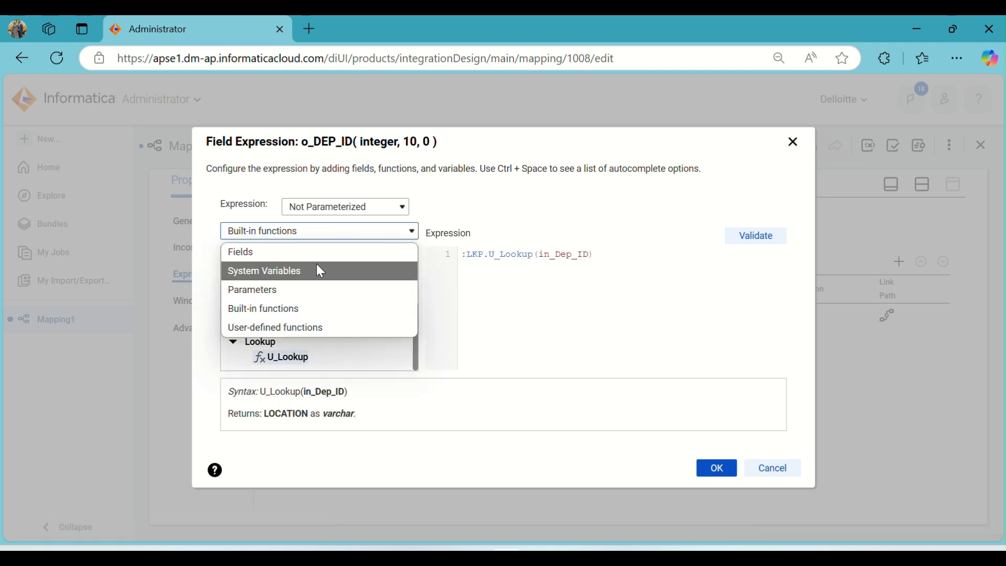
left_click(308, 251)
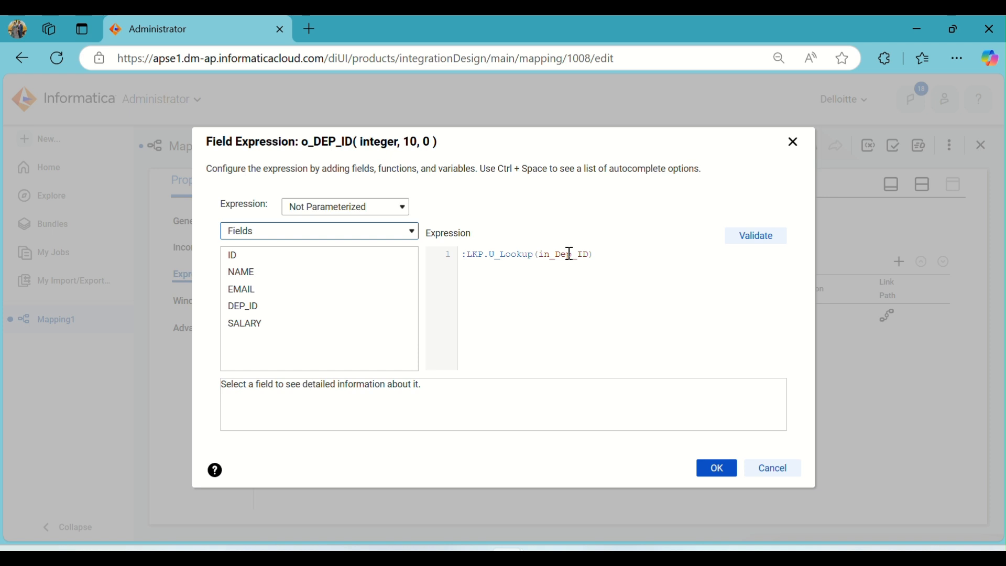
double_click(569, 254)
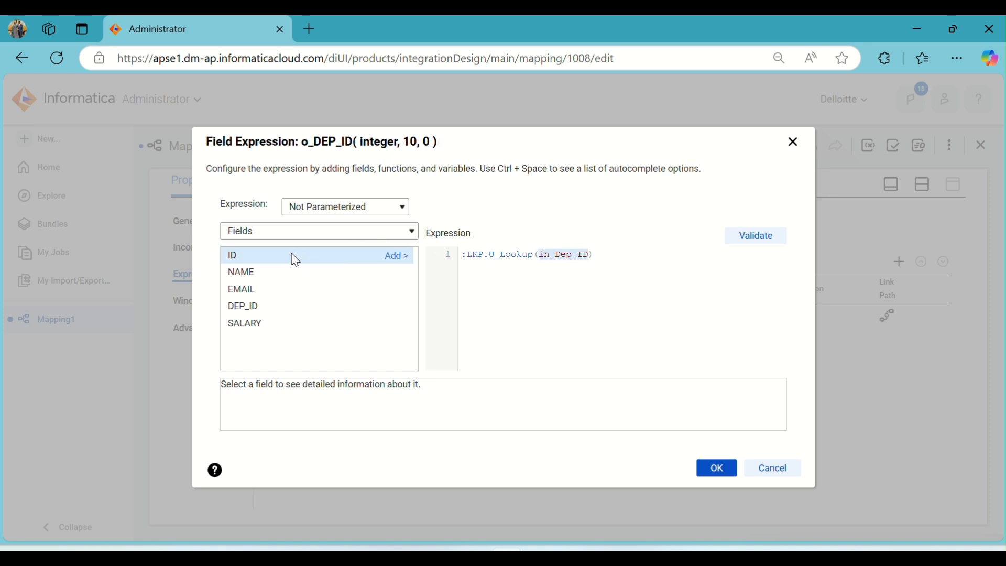
left_click(400, 308)
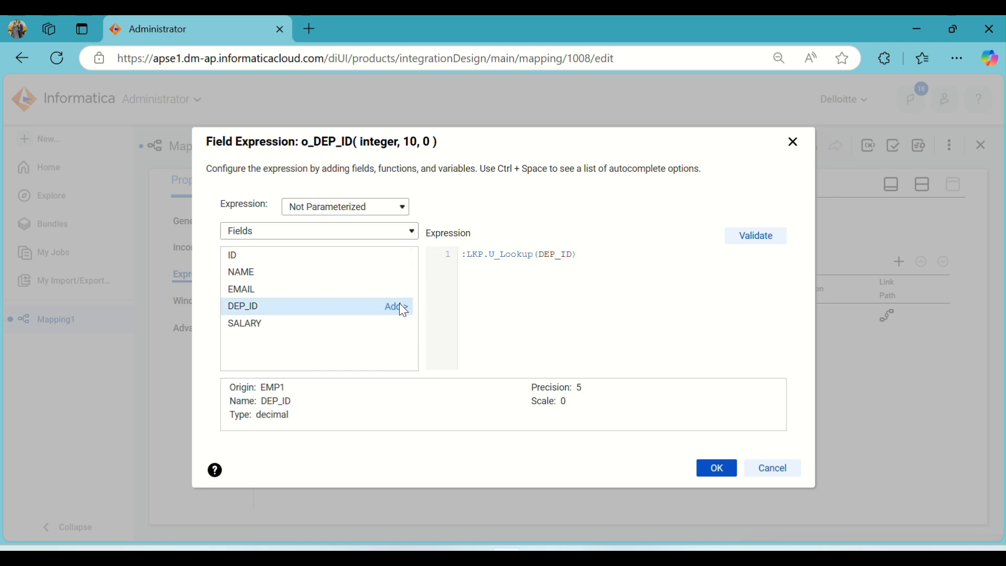
left_click(754, 240)
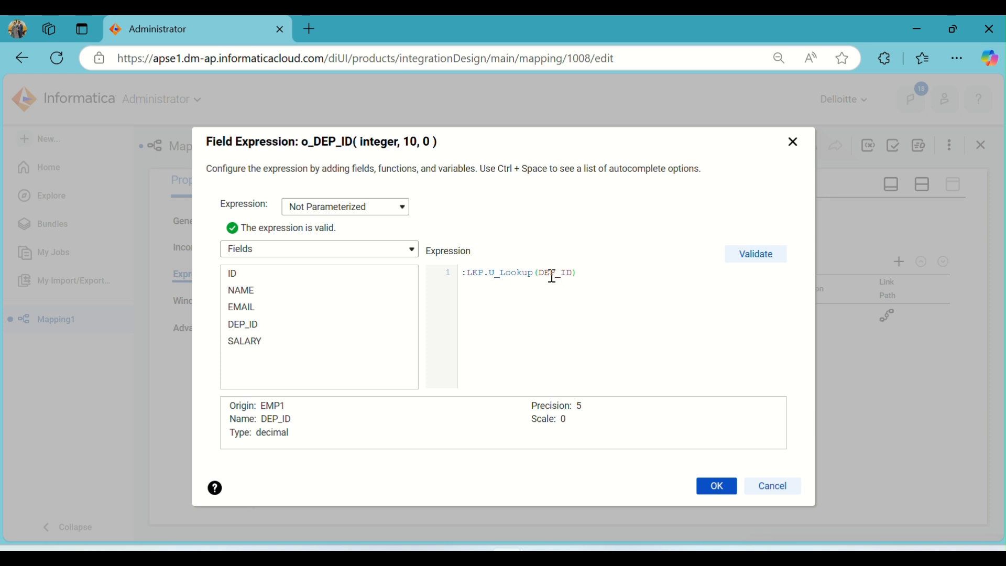
left_click(715, 488)
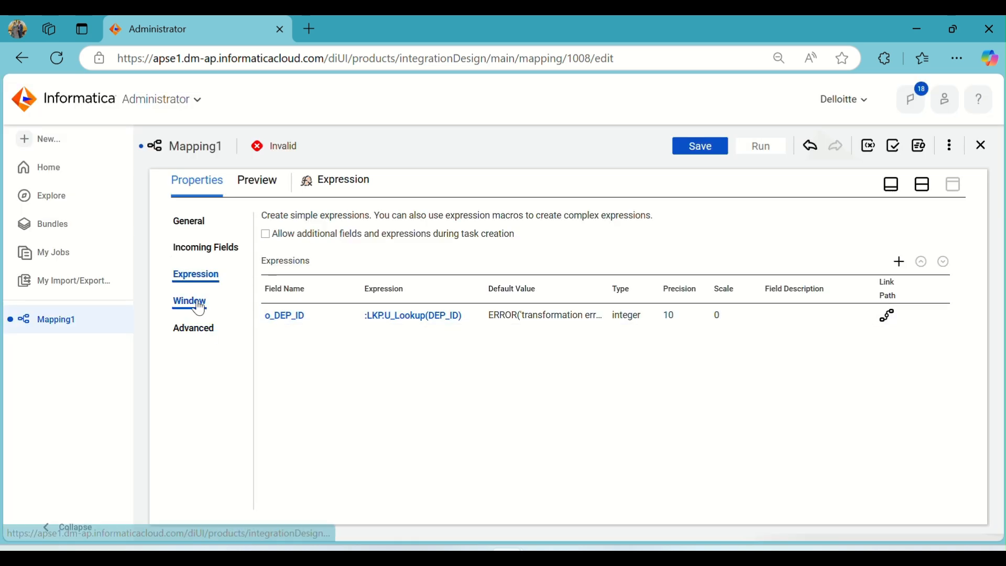
- Open the Target transformation's settings and set its connection to Target (Oracle)
left_click(923, 185)
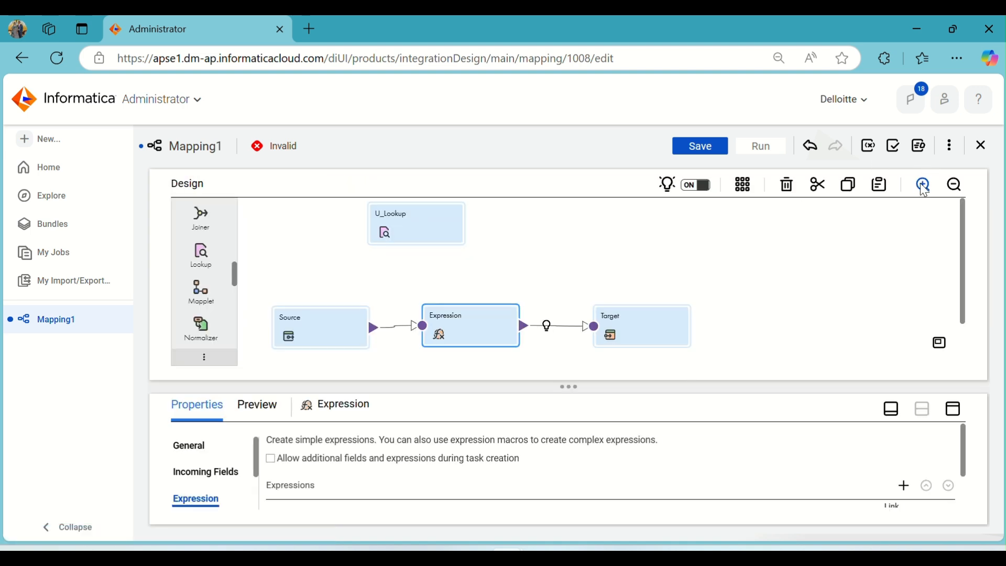
left_click(652, 327)
left_click(960, 415)
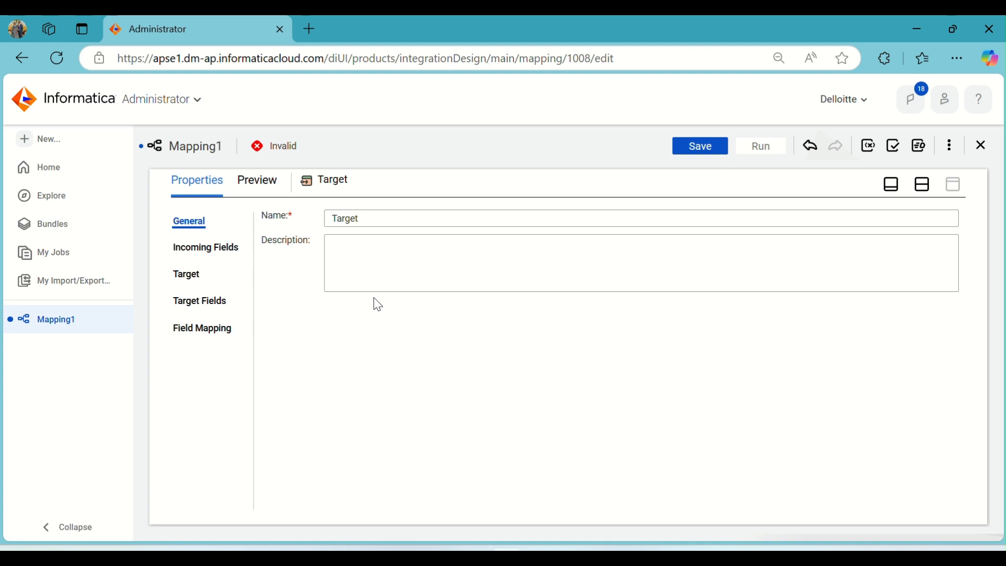
left_click(185, 274)
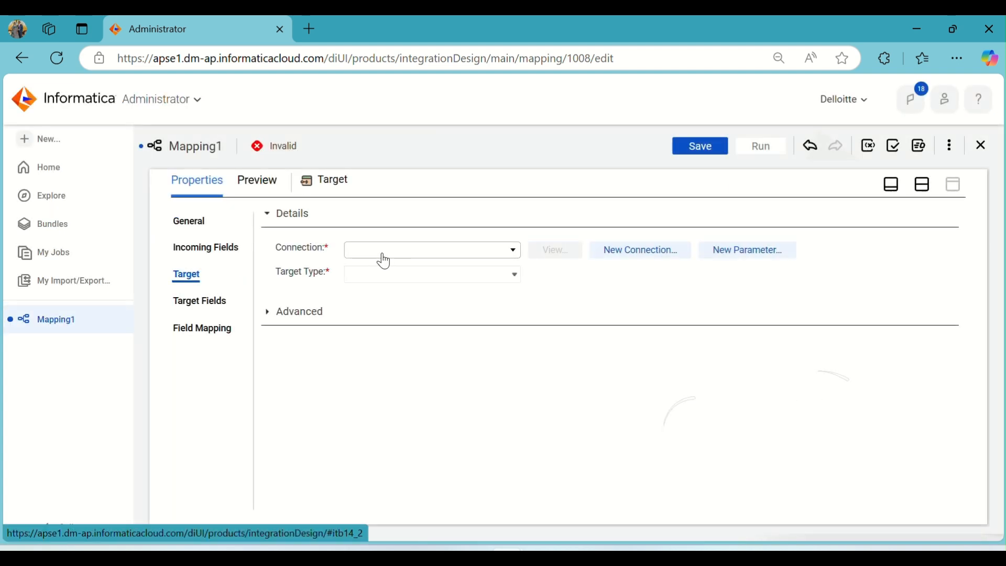
left_click(382, 257)
left_click(388, 385)
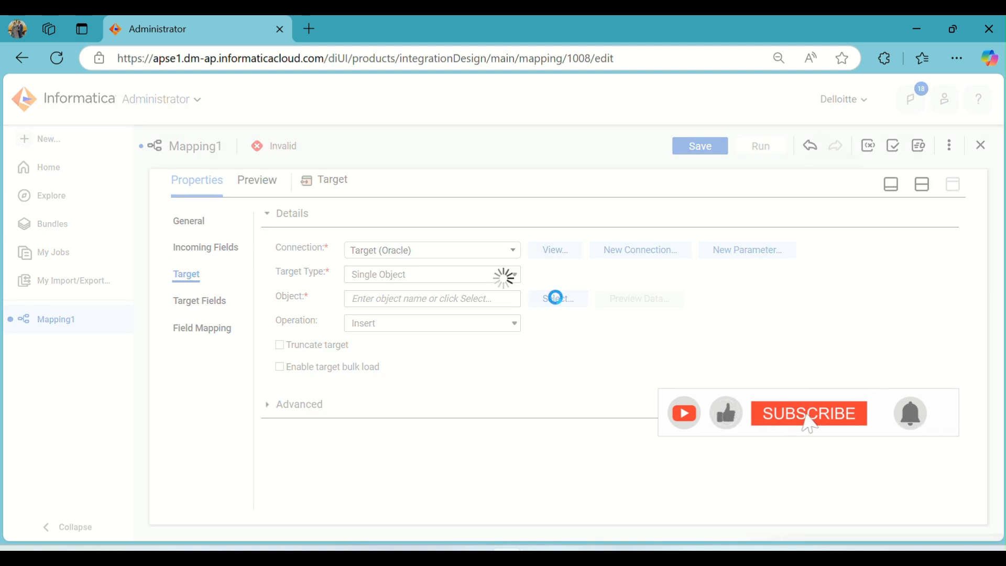
- Choose T_EMP_LOC as the target object and enable Truncate target
left_click(556, 297)
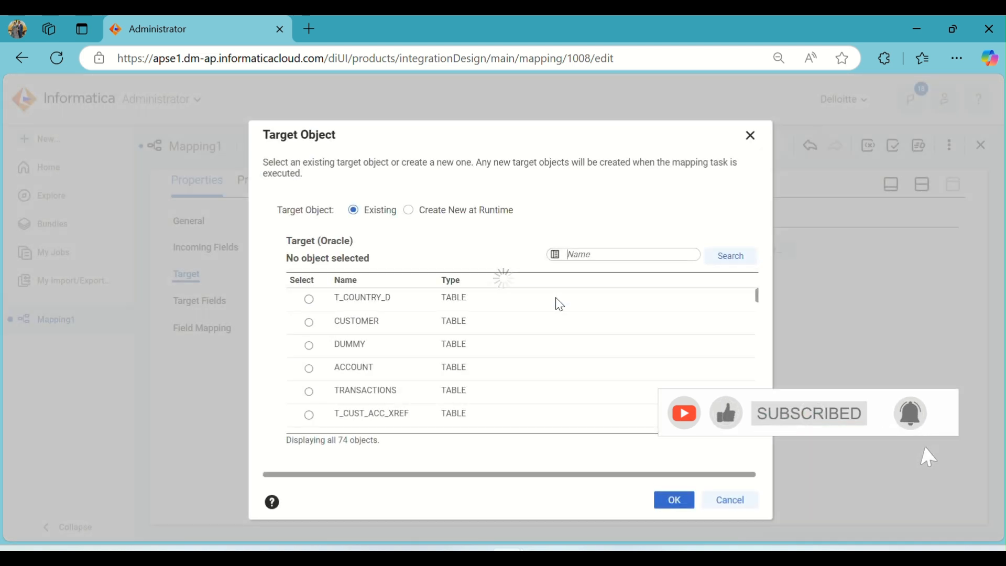
scroll(554, 304, "down", 2)
scroll(554, 304, "down", 10)
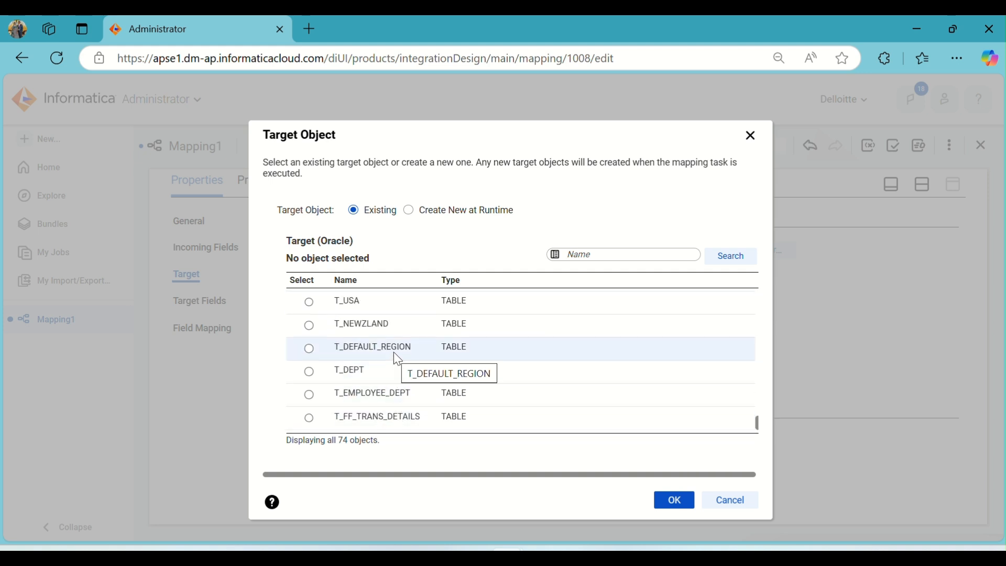
scroll(394, 351, "up", 3)
scroll(435, 388, "up", 1)
scroll(407, 369, "down", 2)
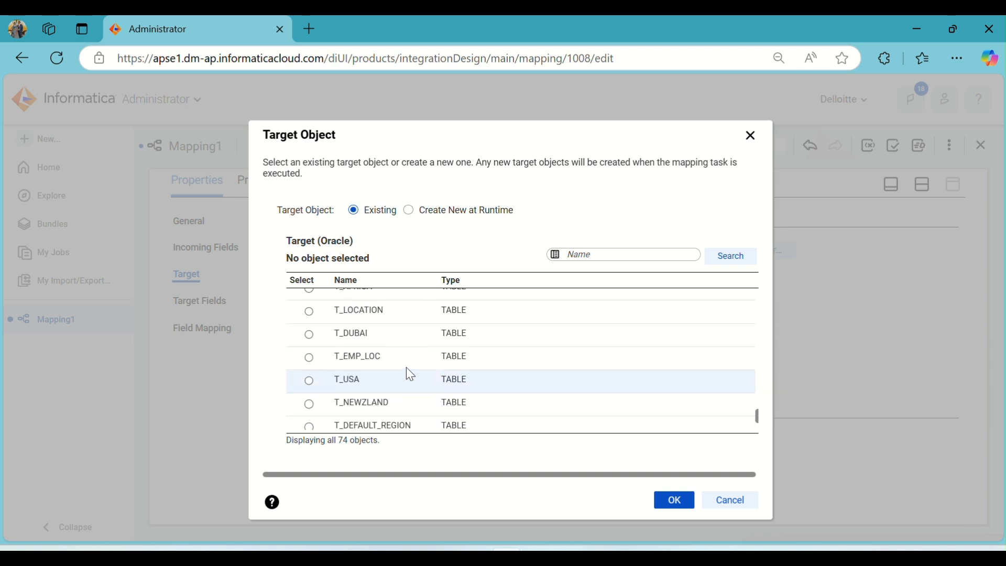
left_click(407, 366)
left_click(673, 499)
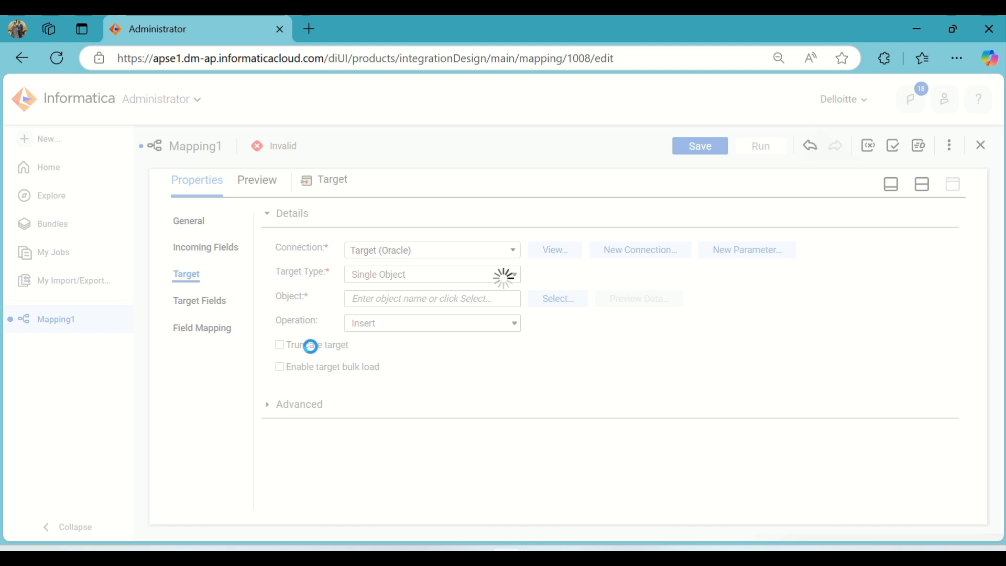
left_click(313, 350)
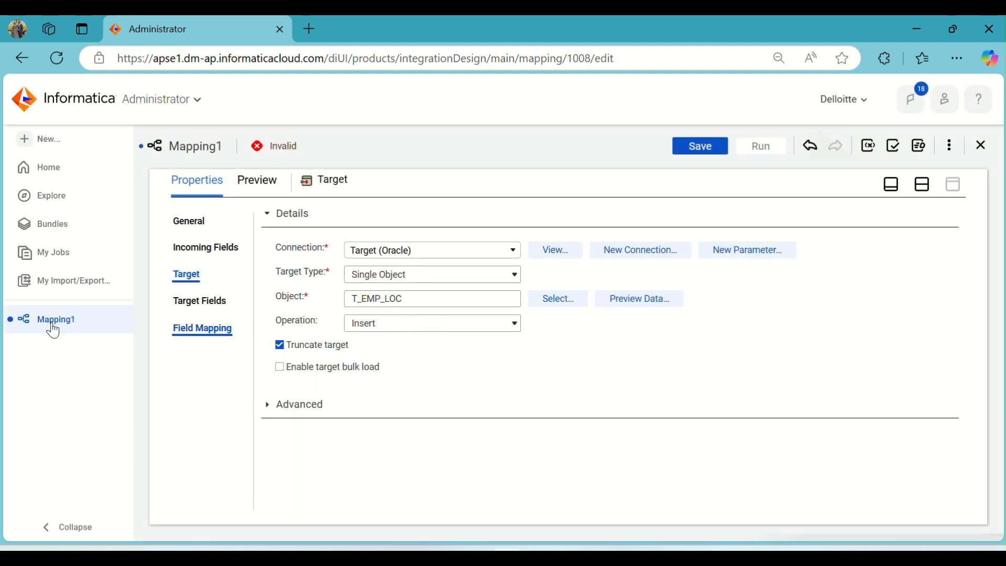
- Review the target fields and try to save the mapping
left_click(195, 316)
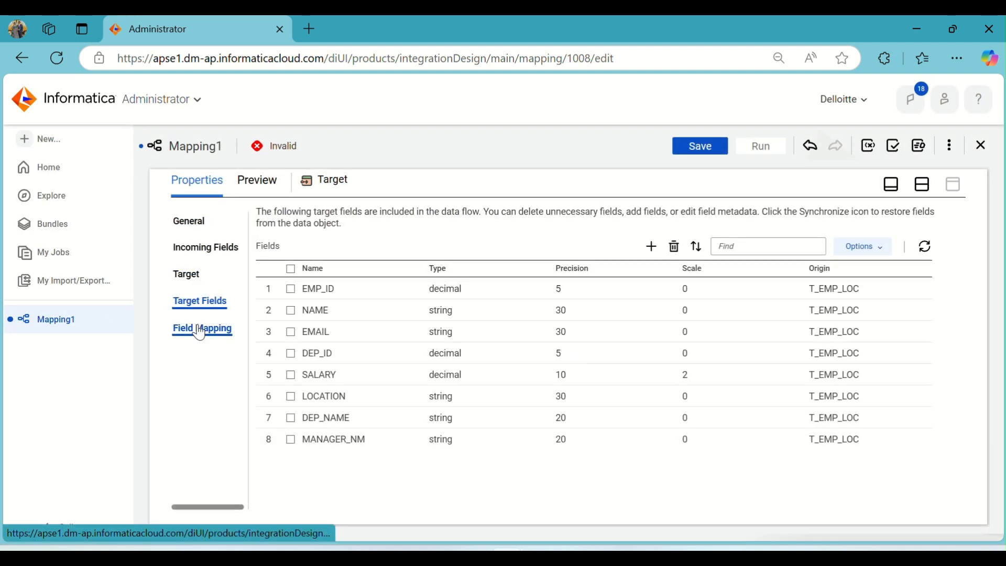
left_click(701, 147)
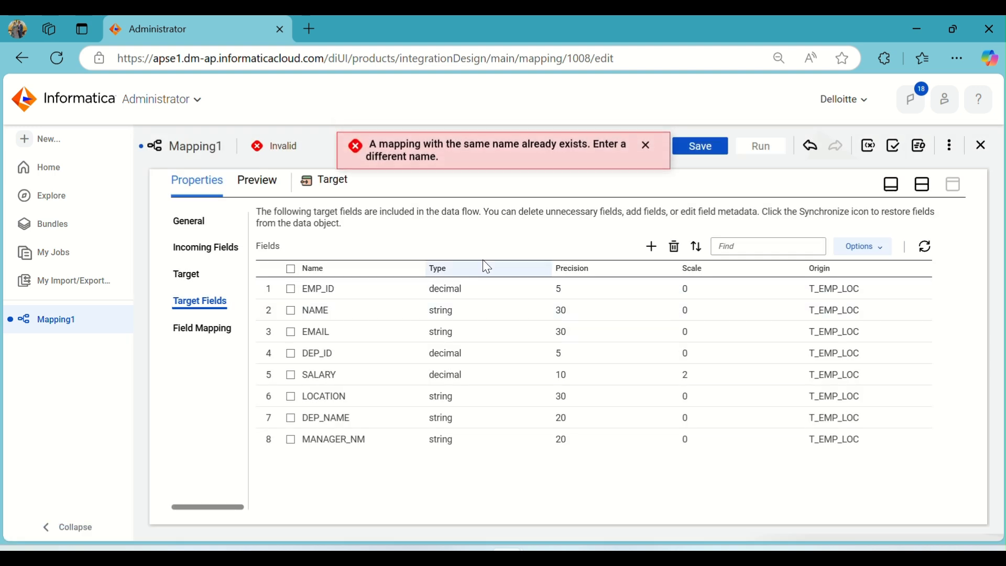
left_click(645, 148)
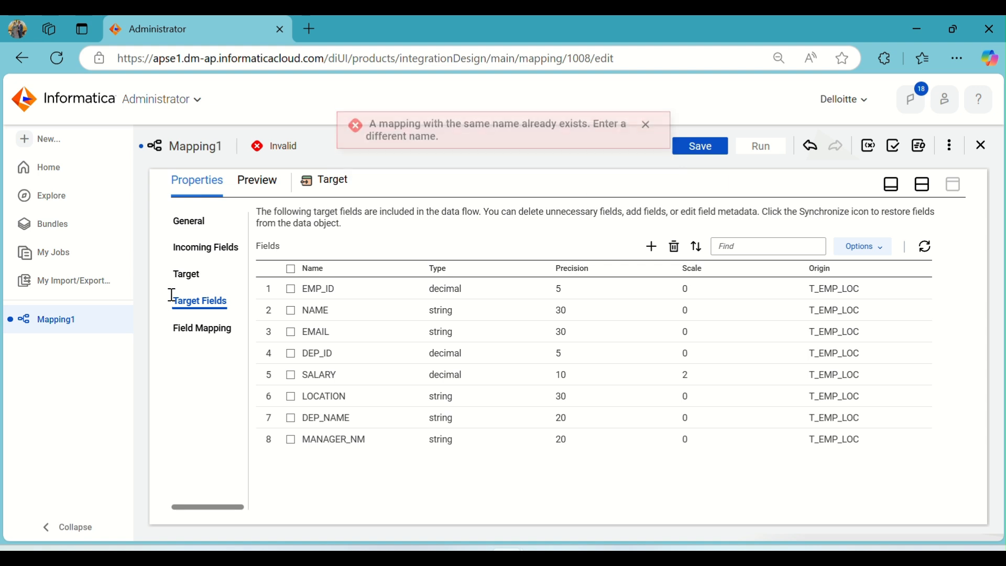
- Automap the target fields to incoming fields using Smart Map
left_click(189, 328)
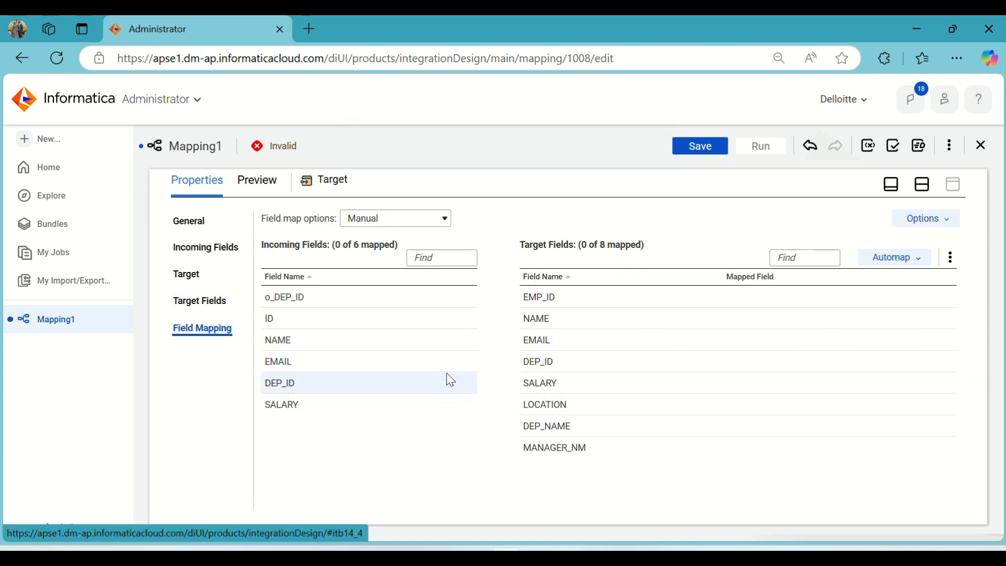
mouse_move(447, 374)
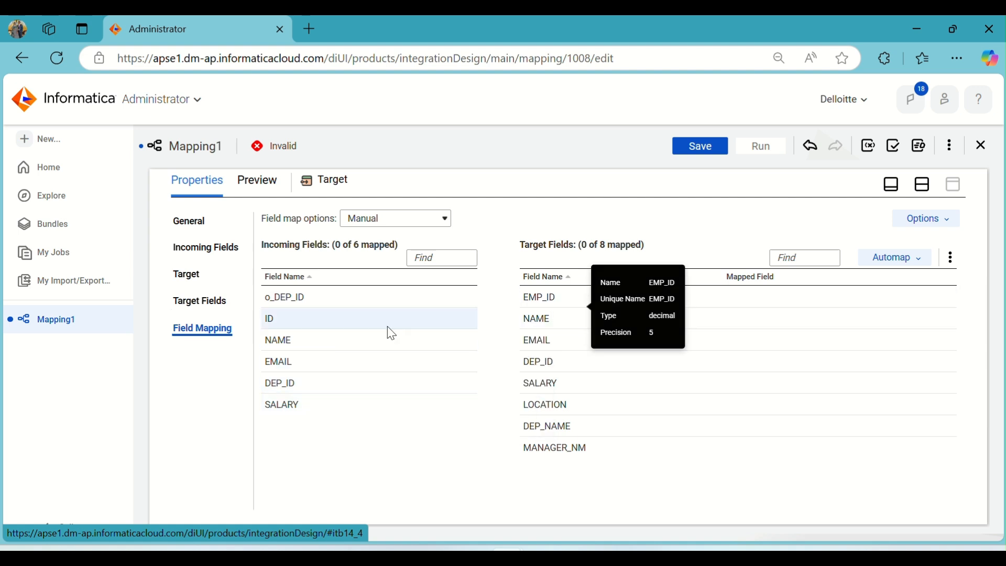
left_click(908, 273)
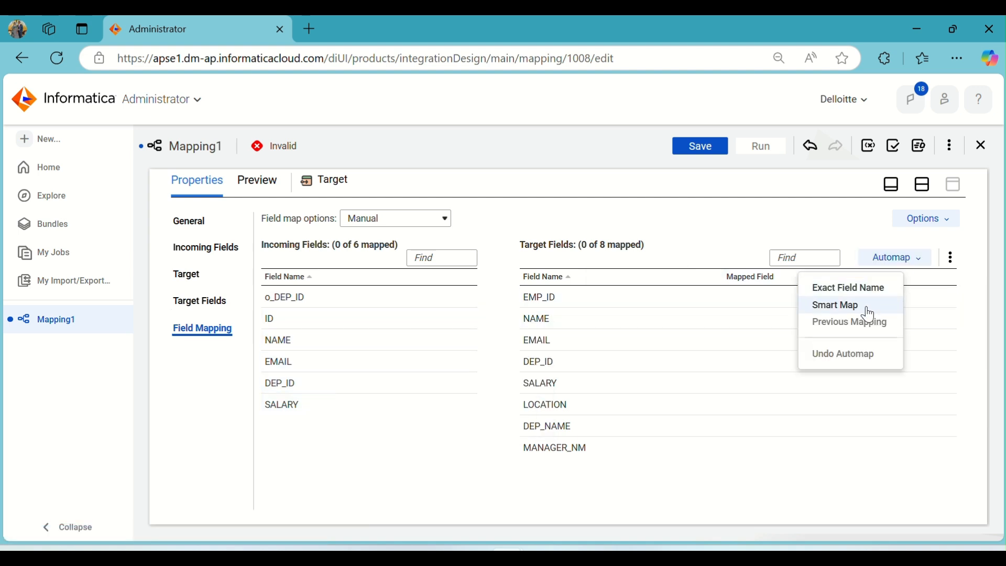
left_click(864, 306)
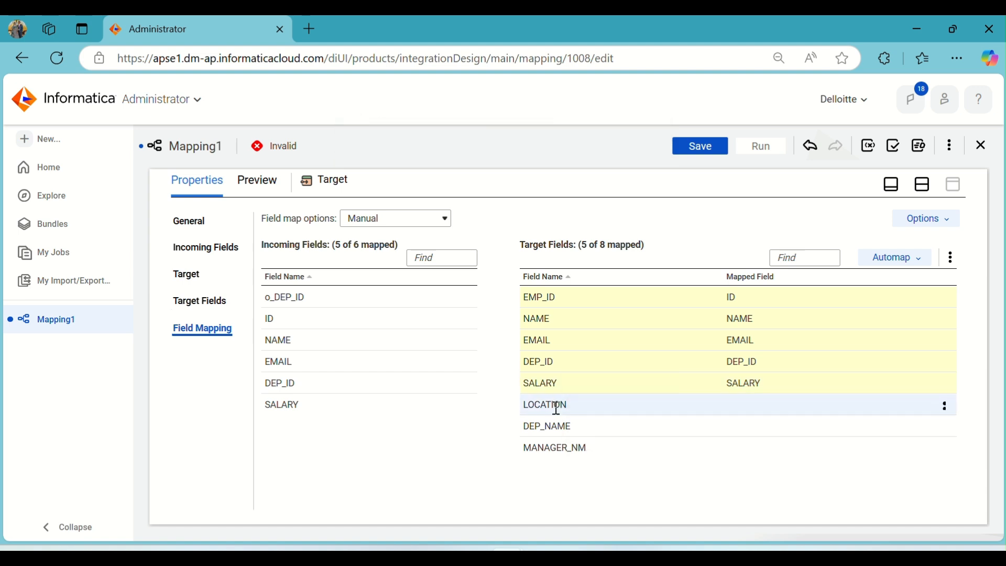
- Map the o_DEP_ID incoming field to the target's LOCATION field
left_click(314, 304)
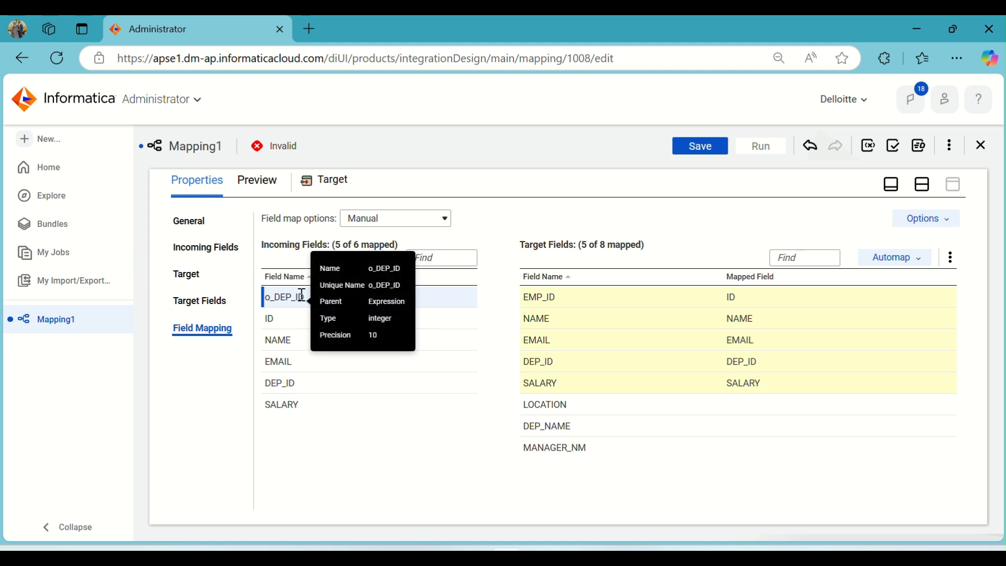
left_click_drag(302, 297, 710, 405)
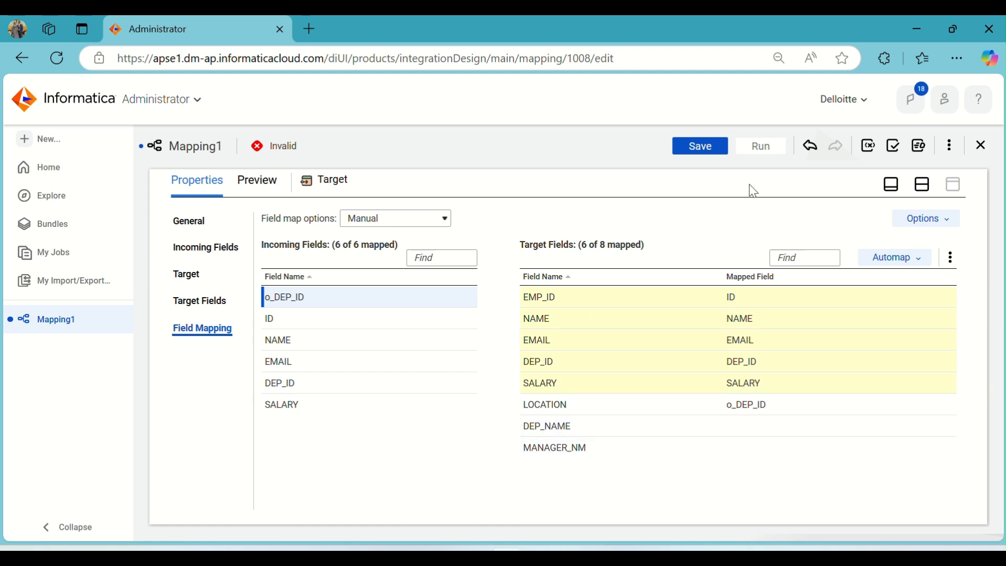
left_click(923, 188)
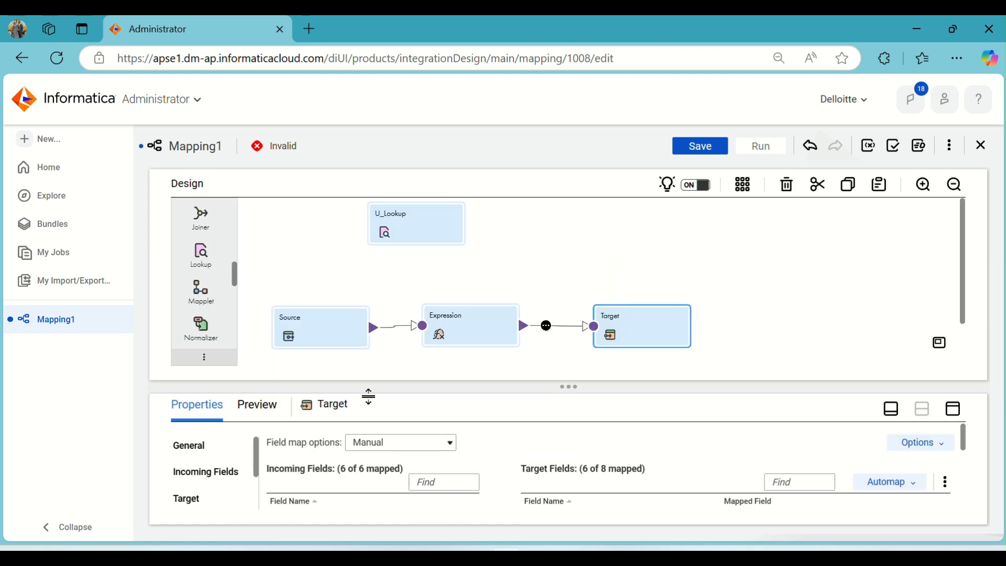
- Rename the mapping to m_Unconn_Lookup_Trans1 and try to save it
left_click(320, 270)
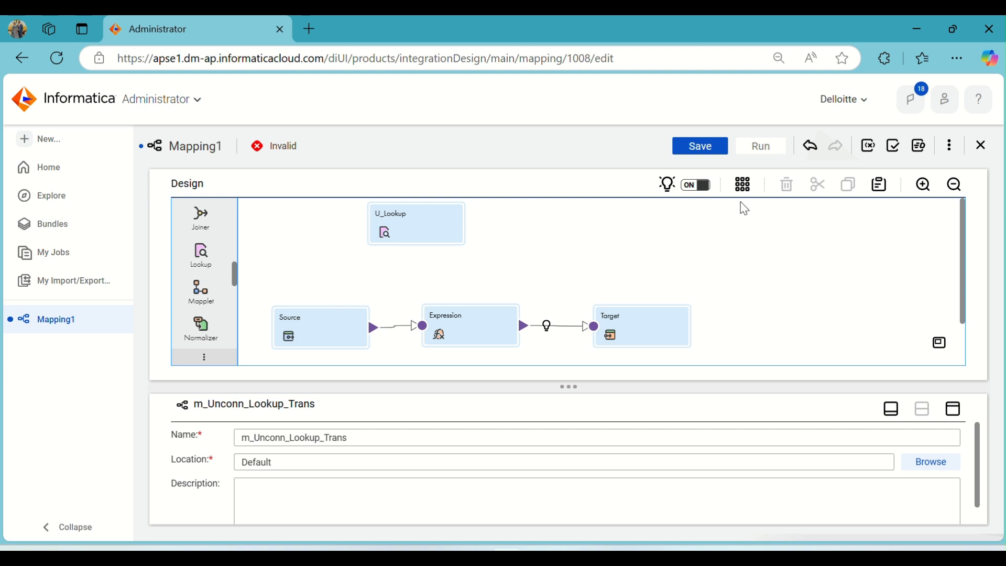
left_click(748, 186)
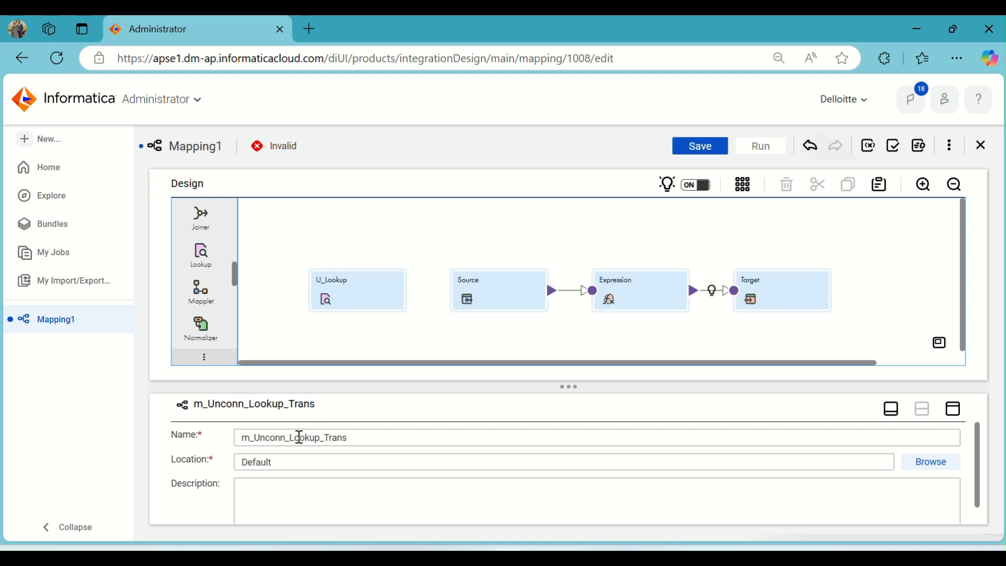
left_click(361, 439)
type("1")
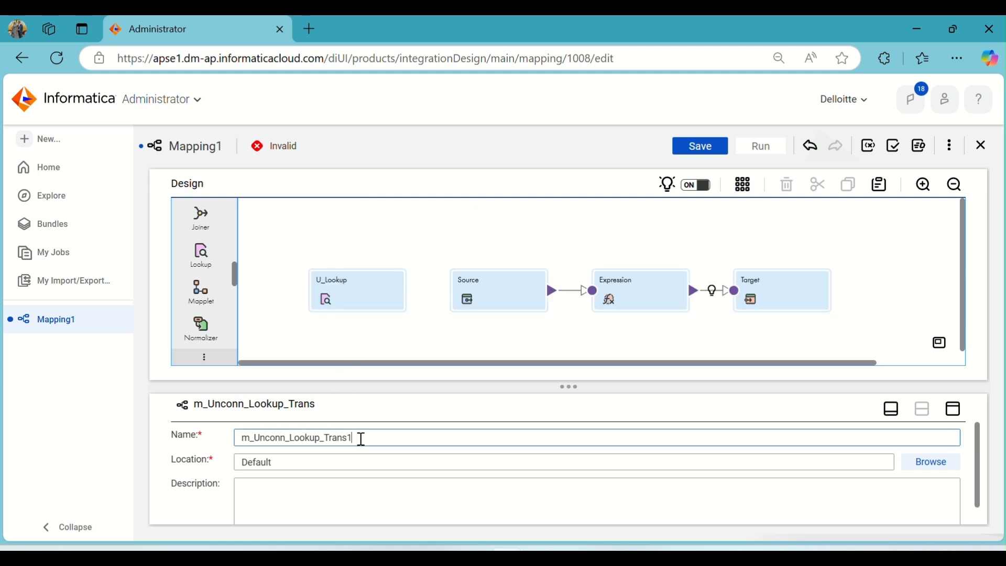
left_click(692, 150)
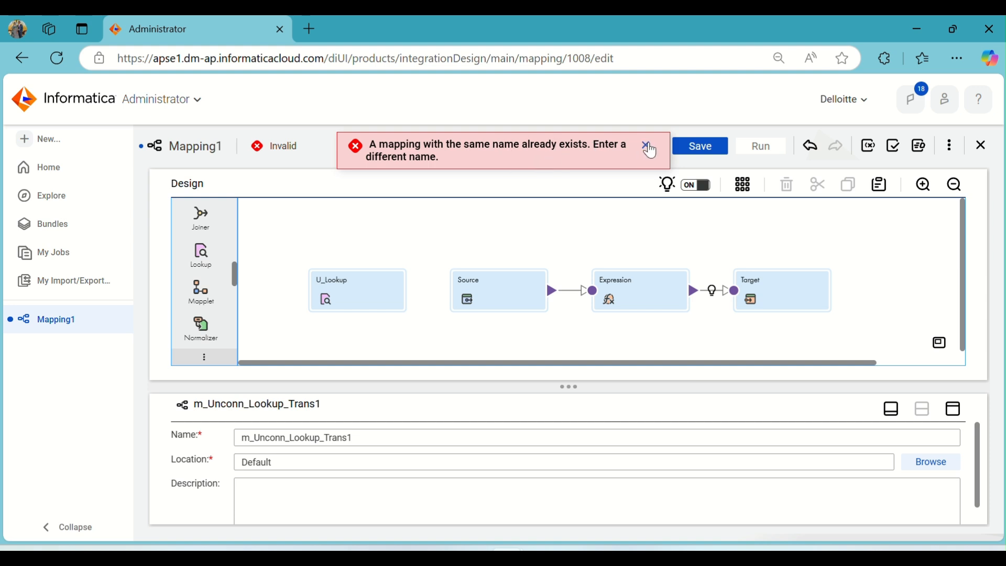
- Rename the mapping to m_Unconn_Lookup_Trans11 and try to save it
left_click(646, 146)
left_click(370, 439)
type("1")
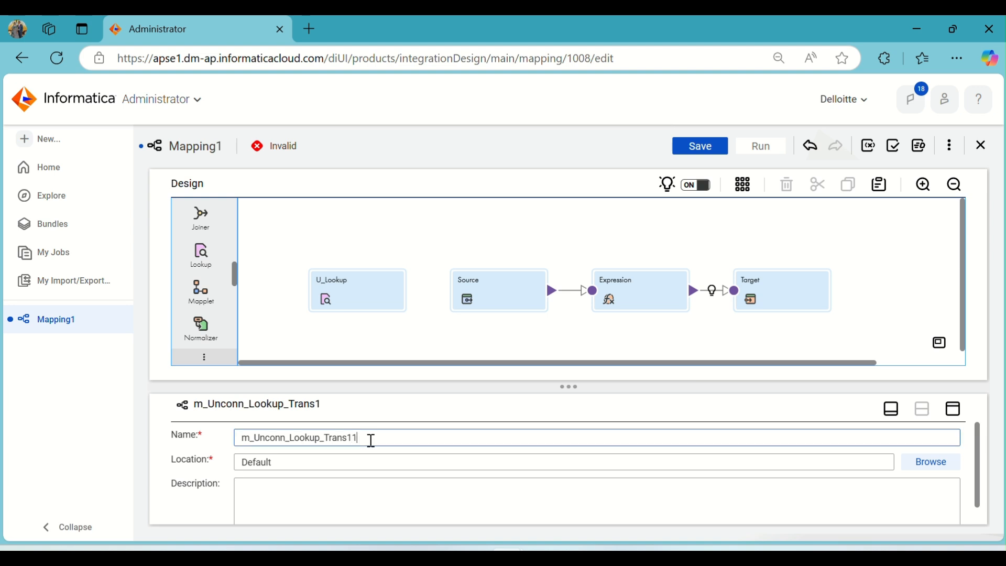
left_click(702, 146)
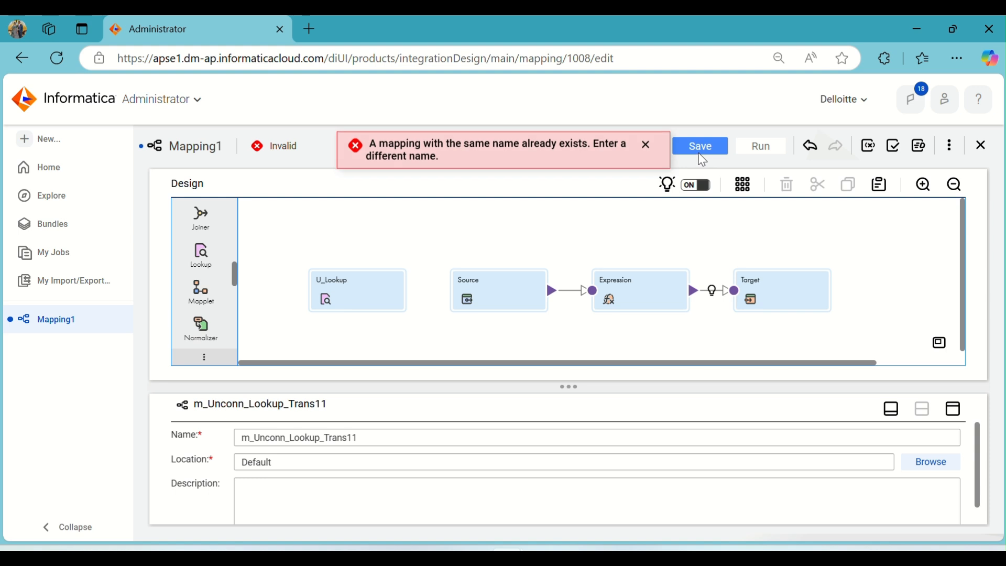
- Rename the mapping to m_unconnlkp_Trans and try to save it again
left_click(650, 145)
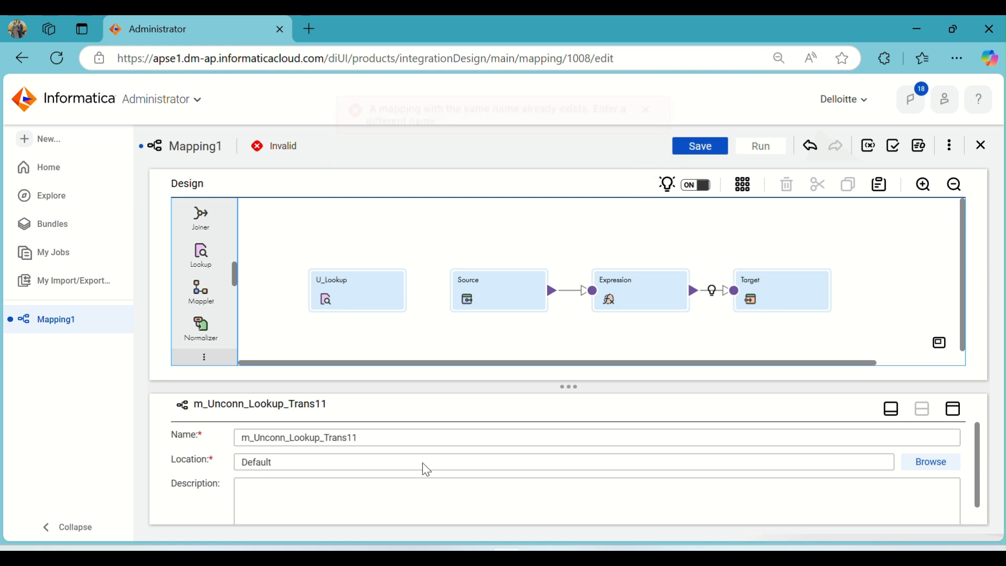
left_click(375, 438)
left_click_drag(386, 437, 233, 449)
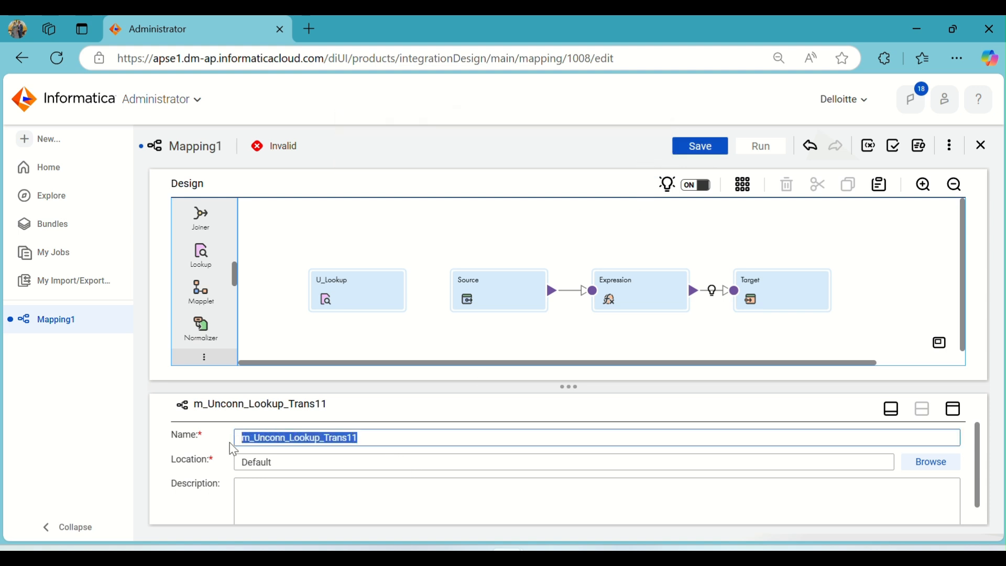
type("n)")
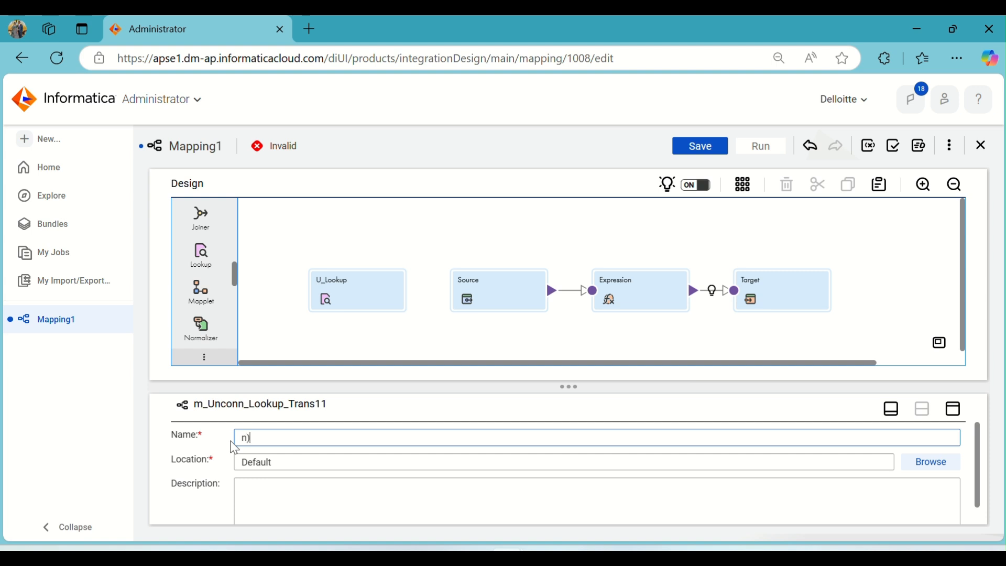
type("u")
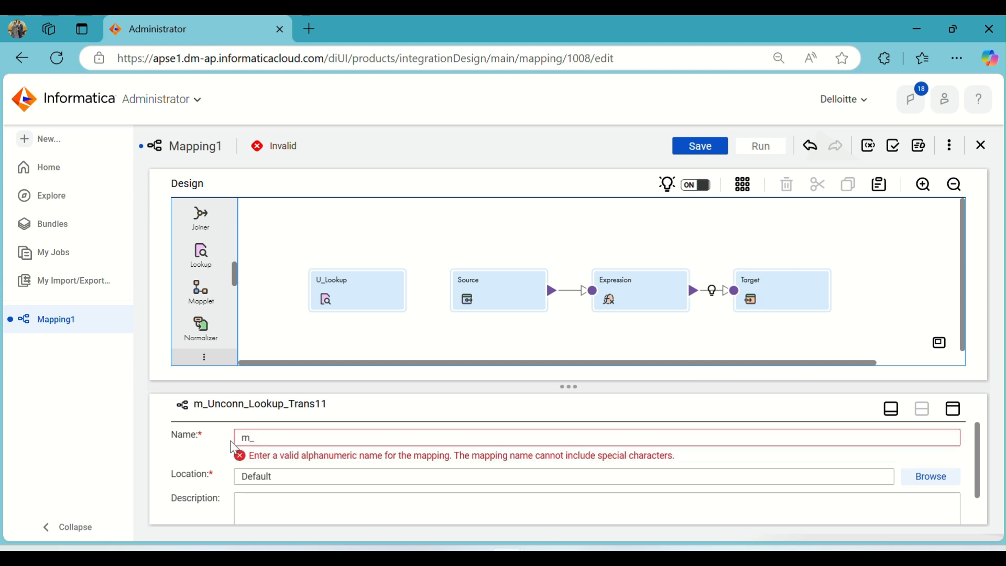
type("unconnlkp_Trans")
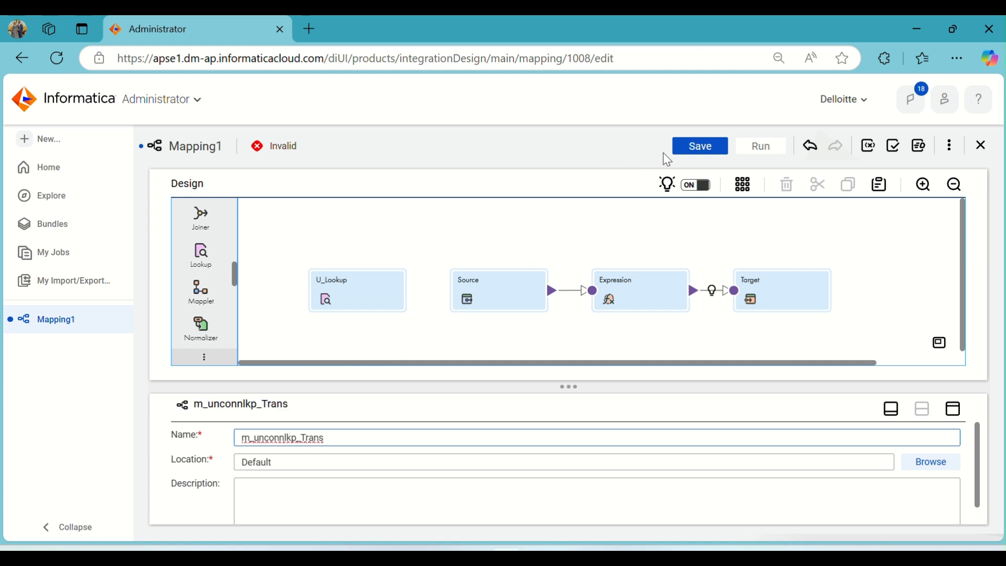
left_click(693, 146)
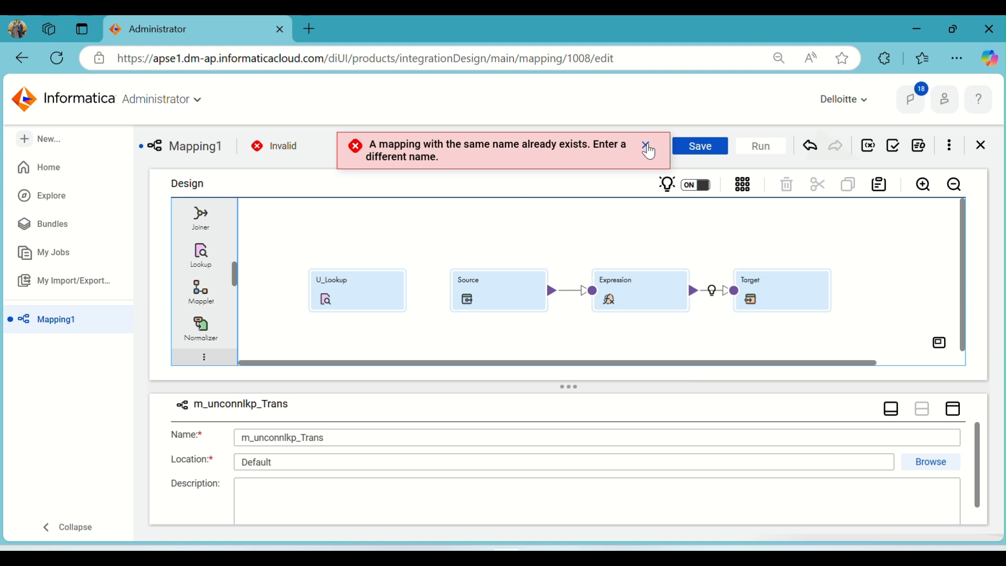
left_click(645, 146)
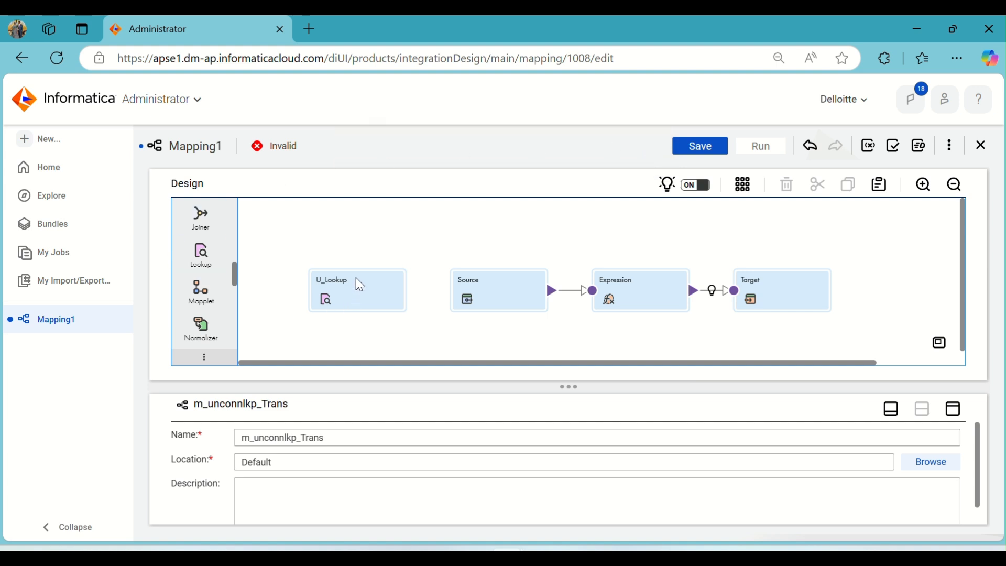
- Browse the recent assets and the Dev project's asset list for existing mapping names, then return to Mapping1
left_click(356, 292)
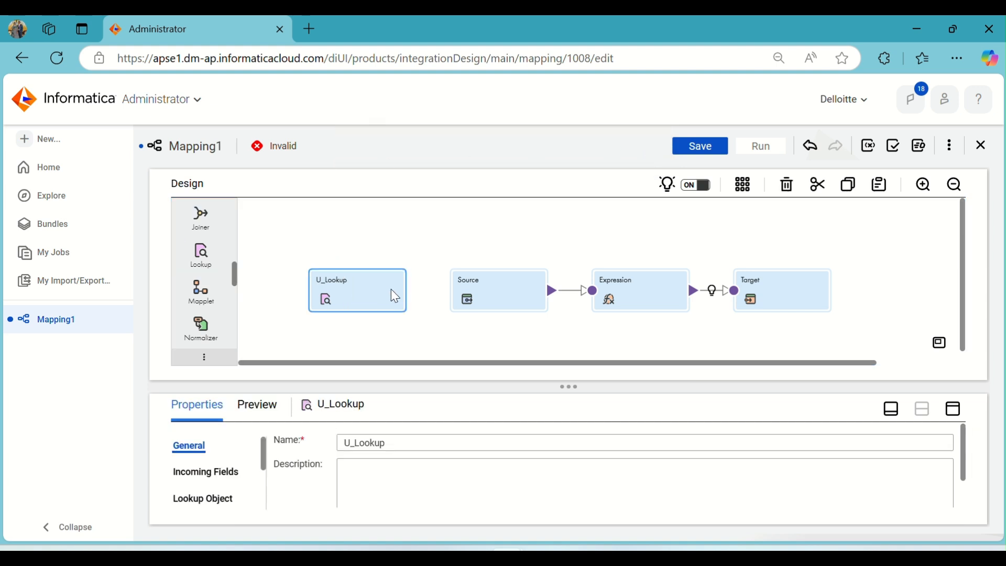
left_click(474, 296)
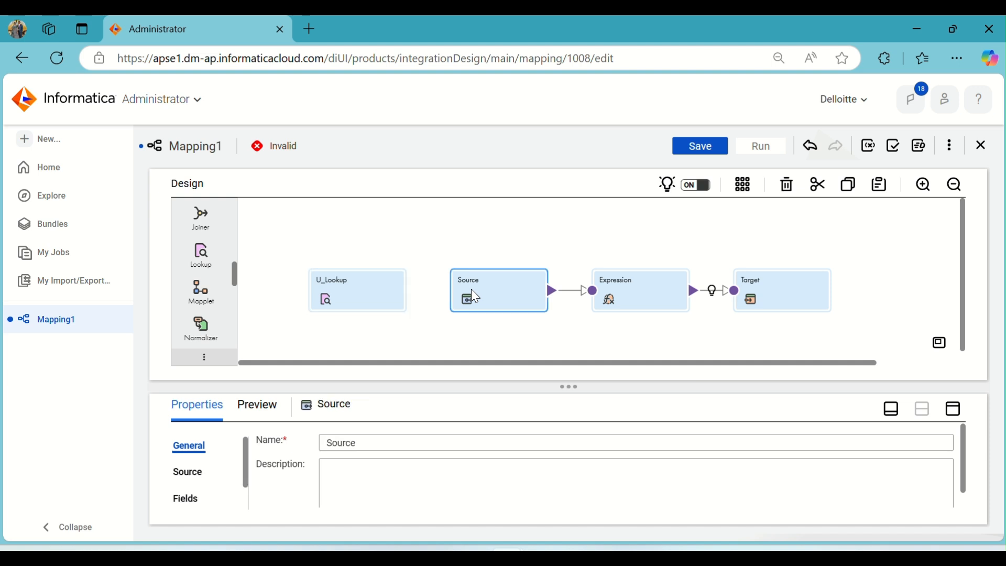
left_click(43, 170)
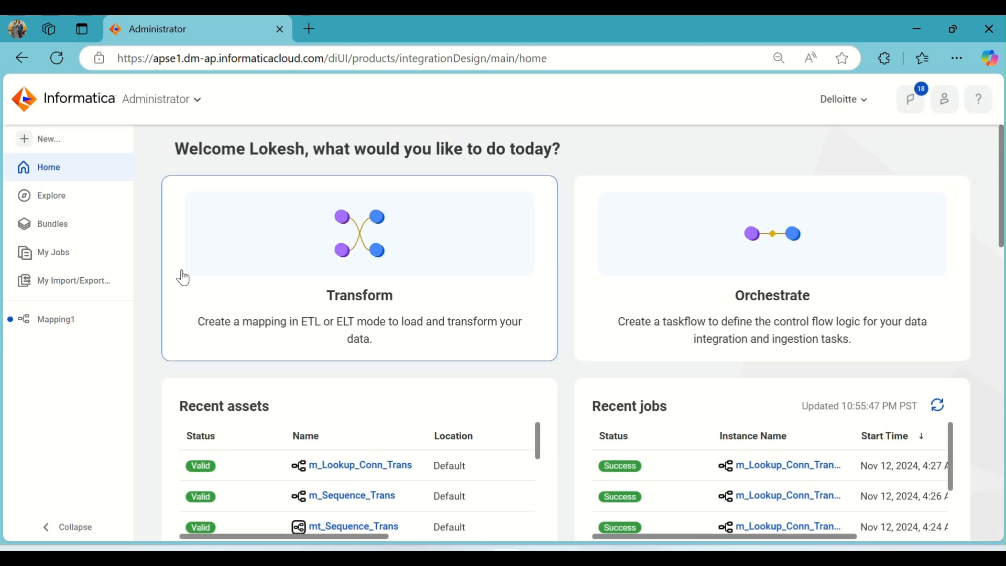
scroll(445, 337, "down", 3)
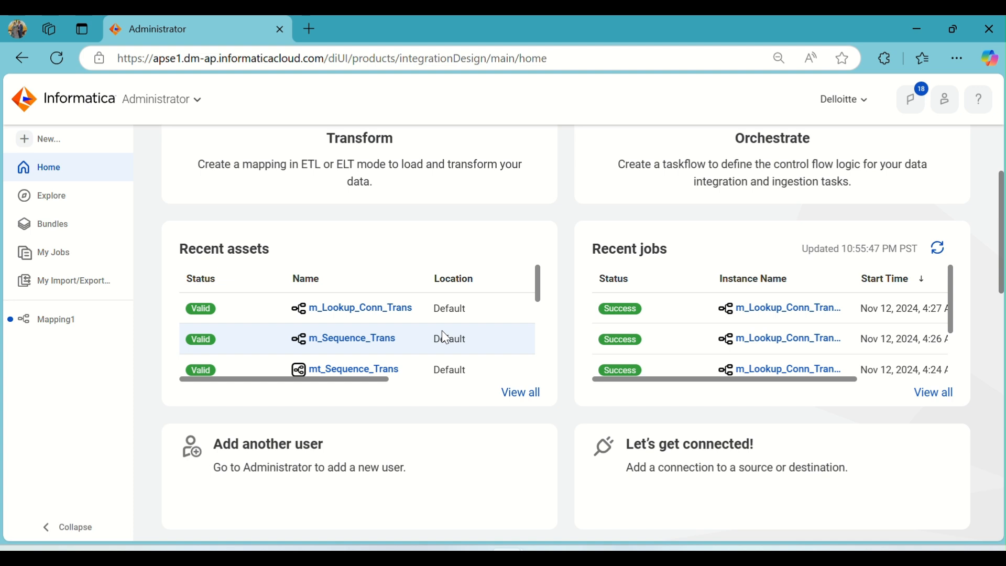
scroll(445, 337, "down", 3)
scroll(443, 337, "up", 3)
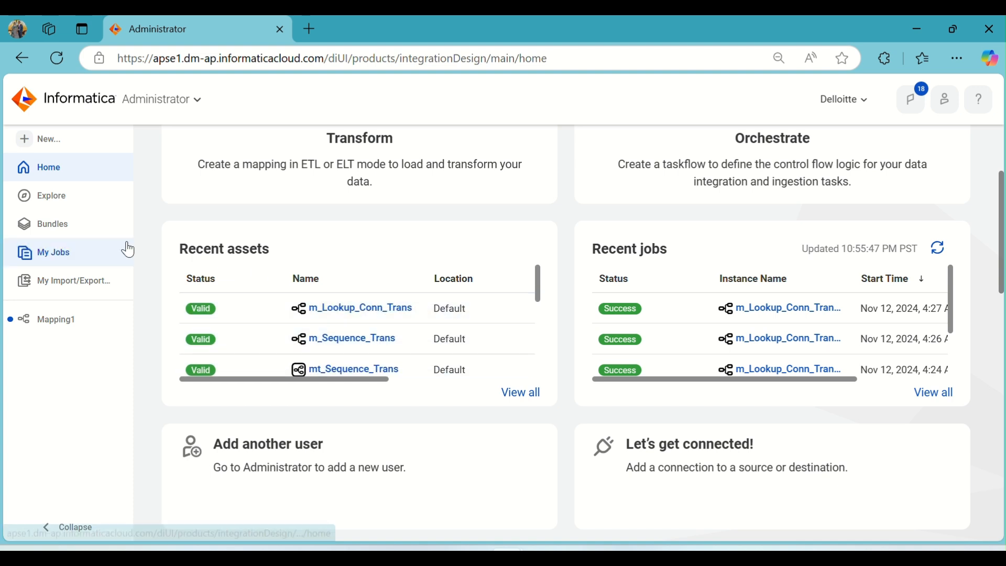
left_click(68, 235)
left_click(58, 205)
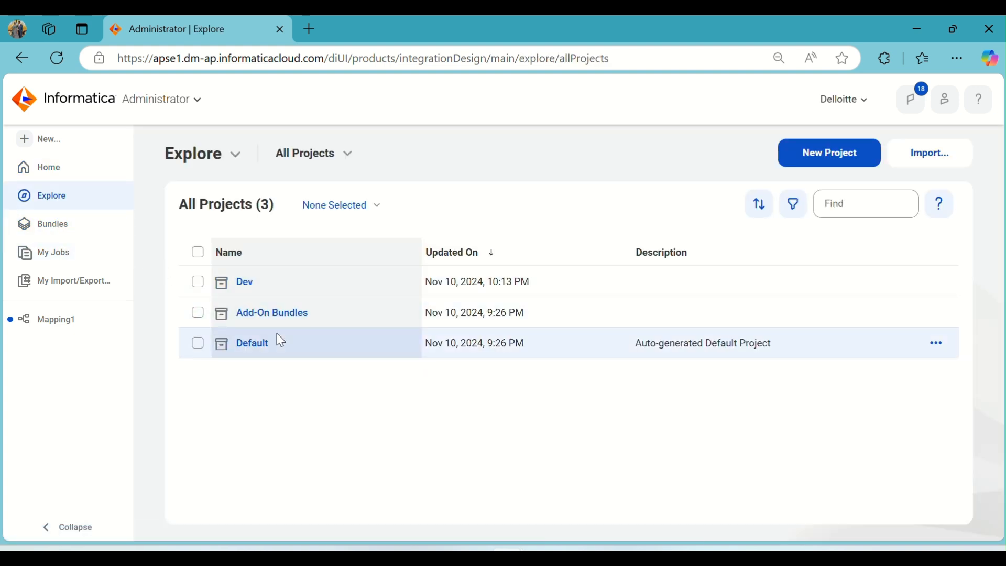
left_click(257, 287)
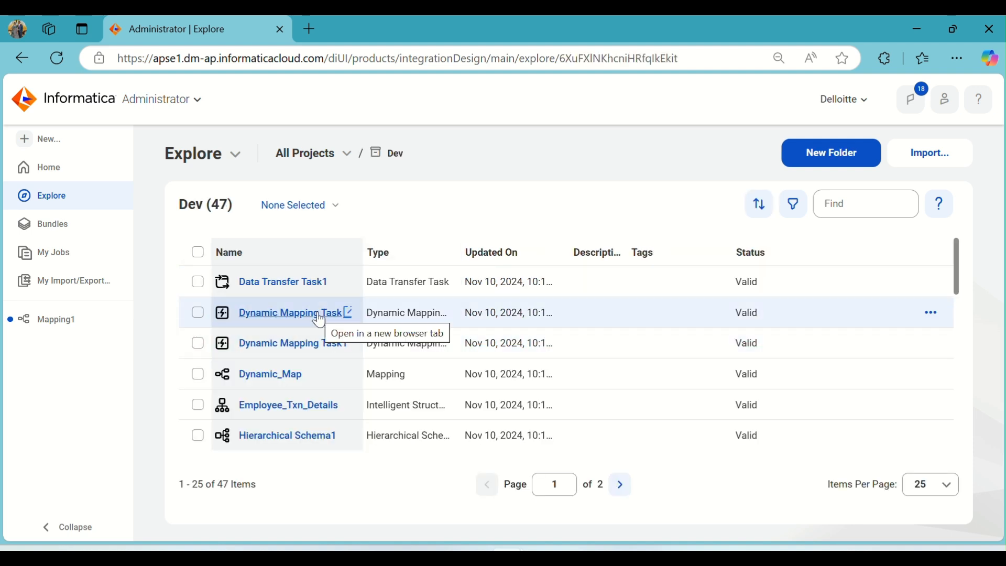
scroll(348, 351, "down", 10)
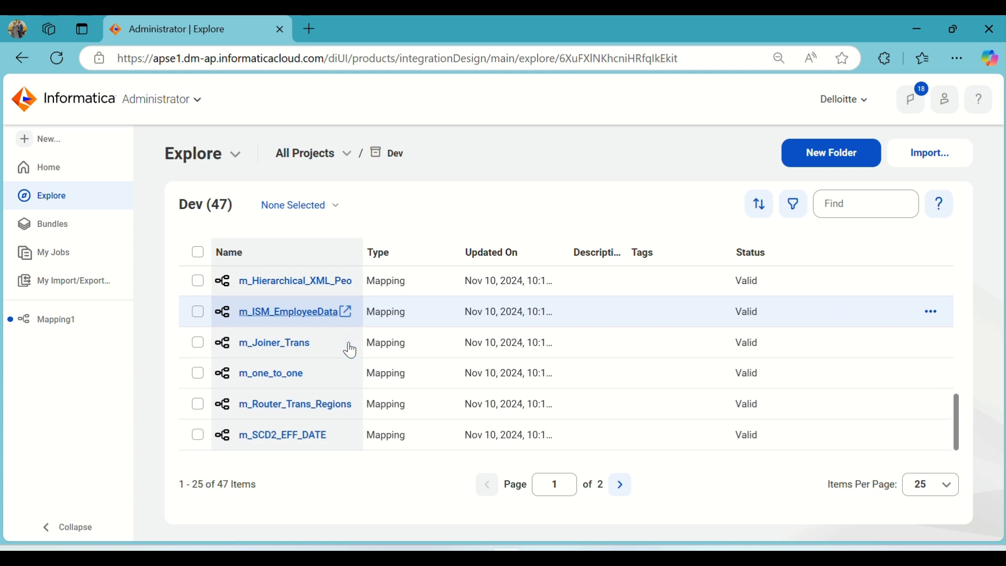
scroll(355, 356, "up", 10)
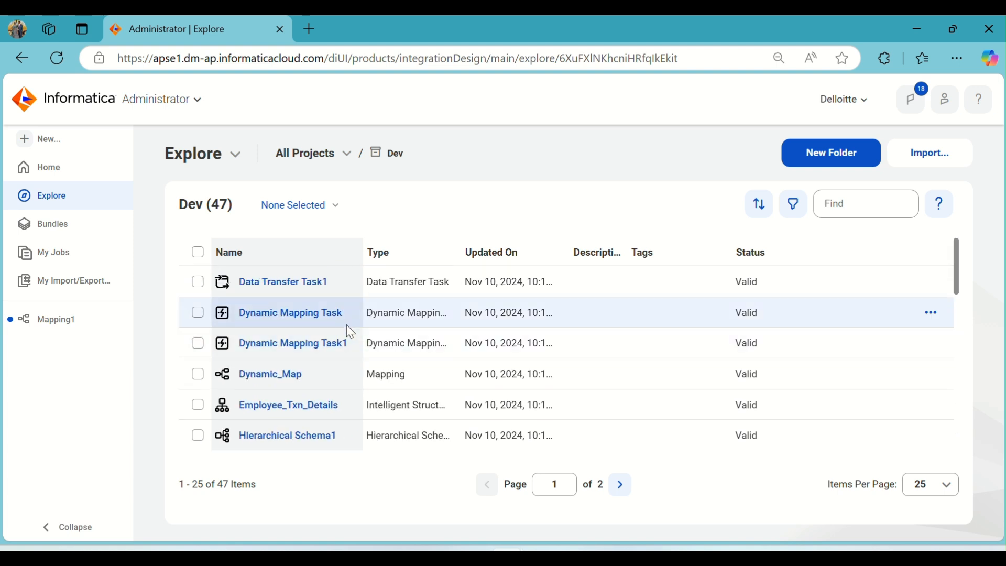
left_click(53, 179)
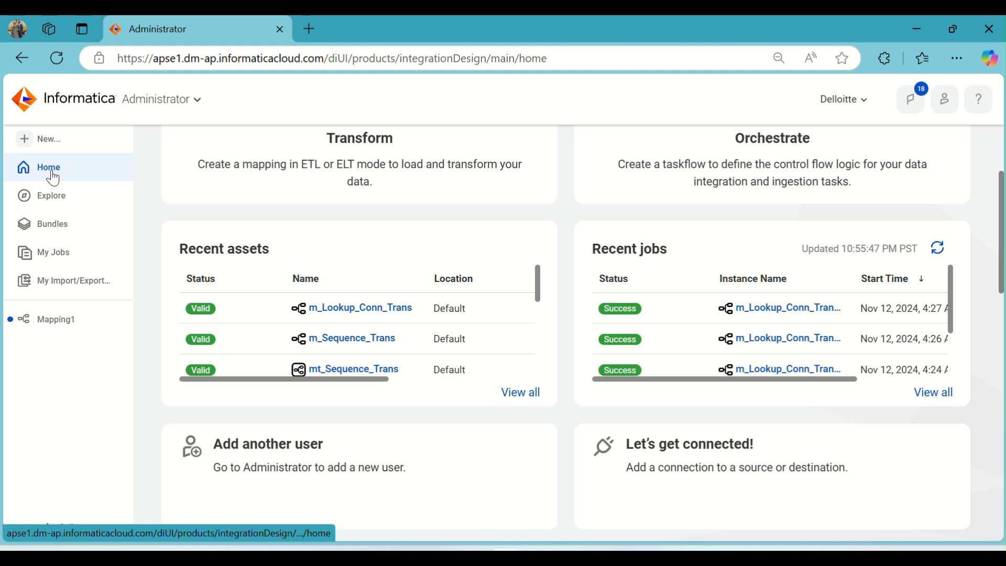
left_click(54, 320)
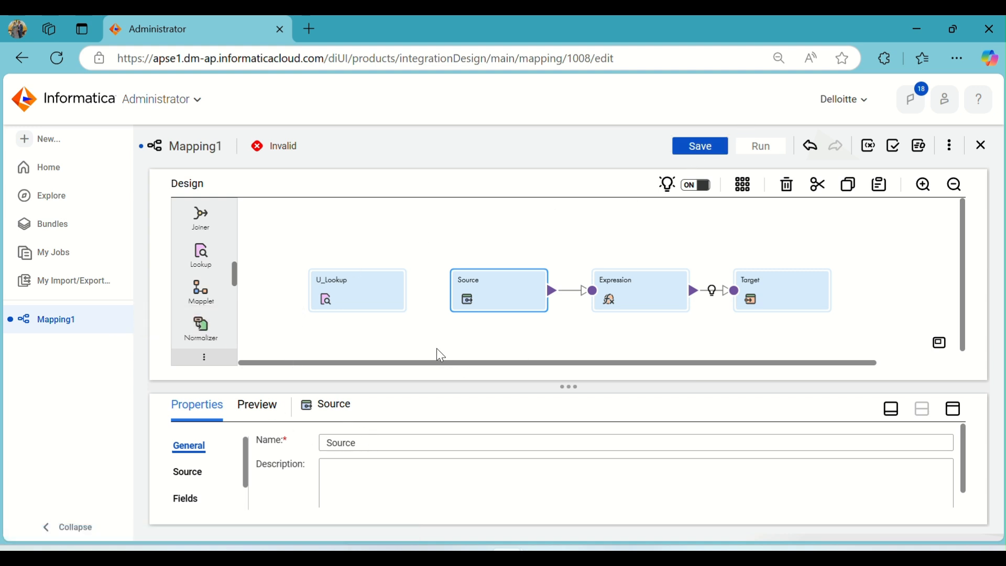
- Rename the mapping to m_mapping1 and try to save it
left_click(422, 324)
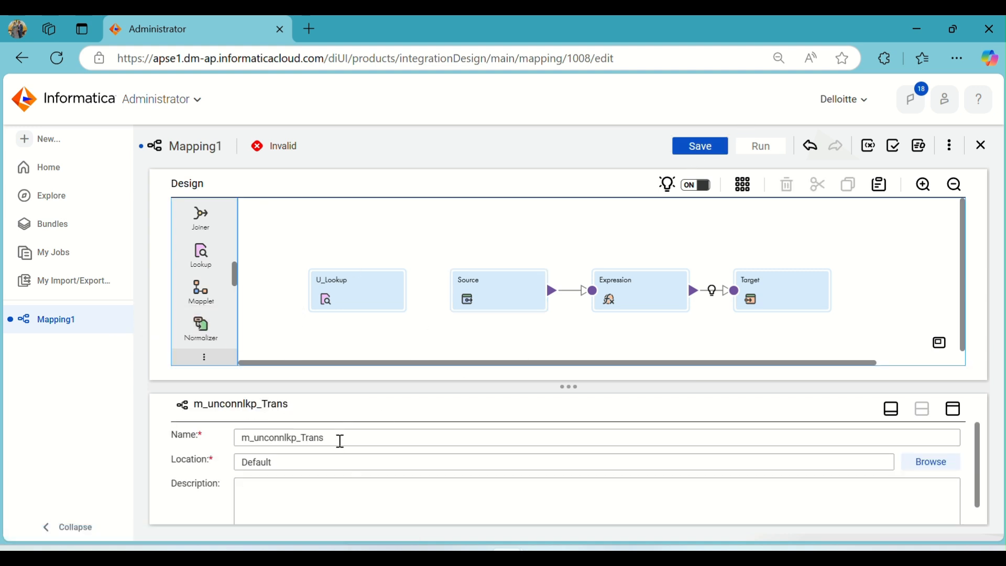
left_click_drag(339, 440, 205, 444)
type("mapping1")
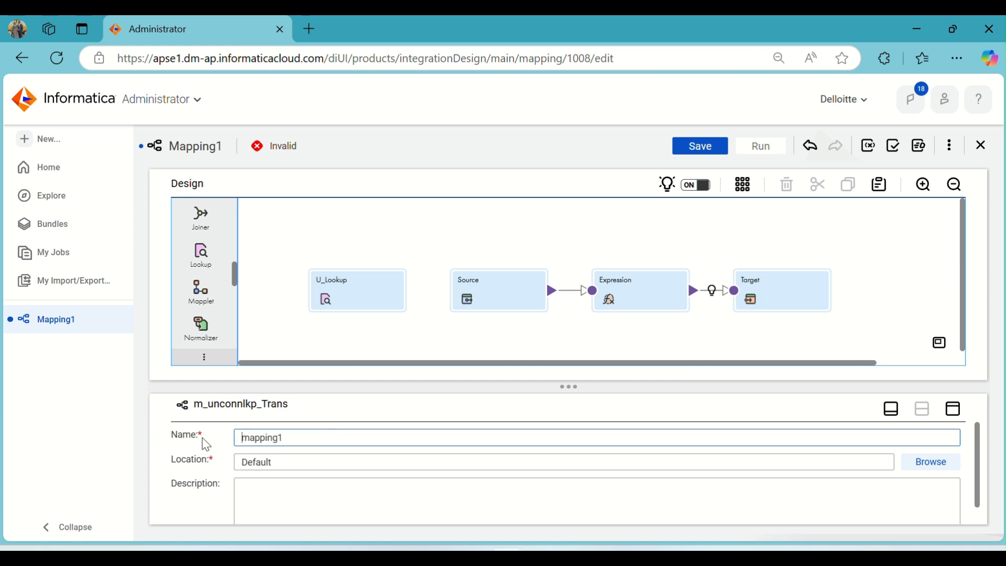
type("m_")
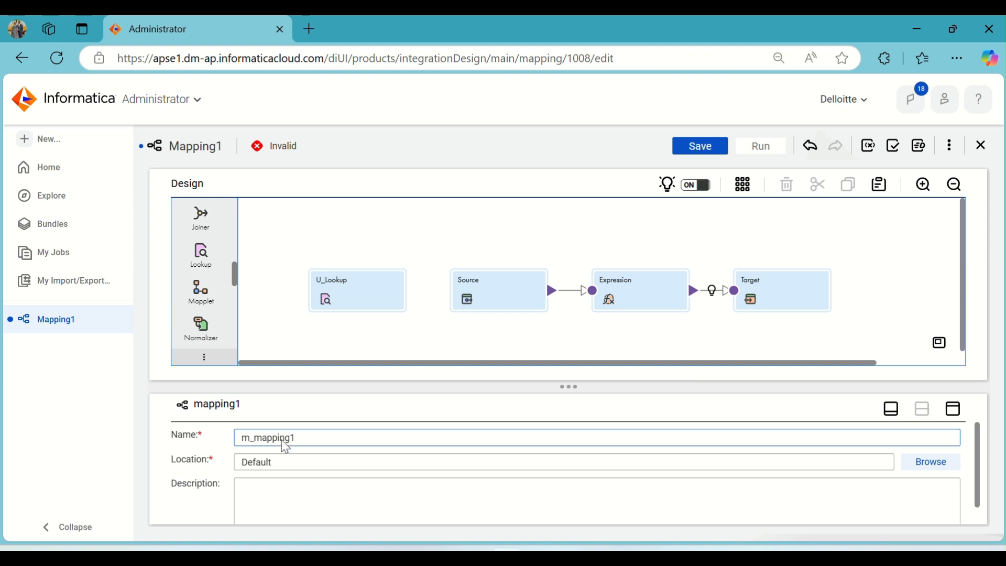
left_click(532, 218)
left_click(694, 151)
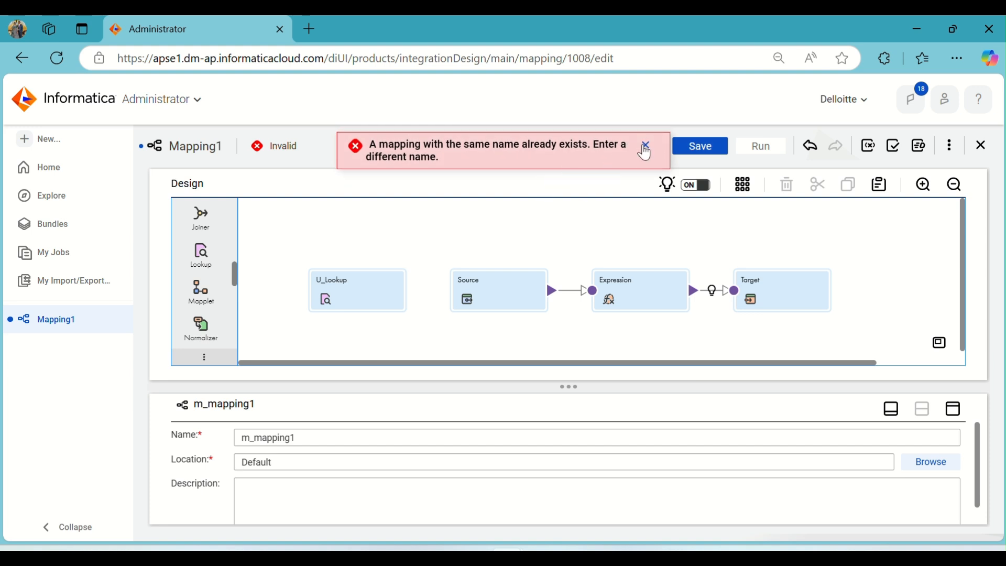
left_click(645, 153)
- Create a new blank mapping asset
left_click(53, 147)
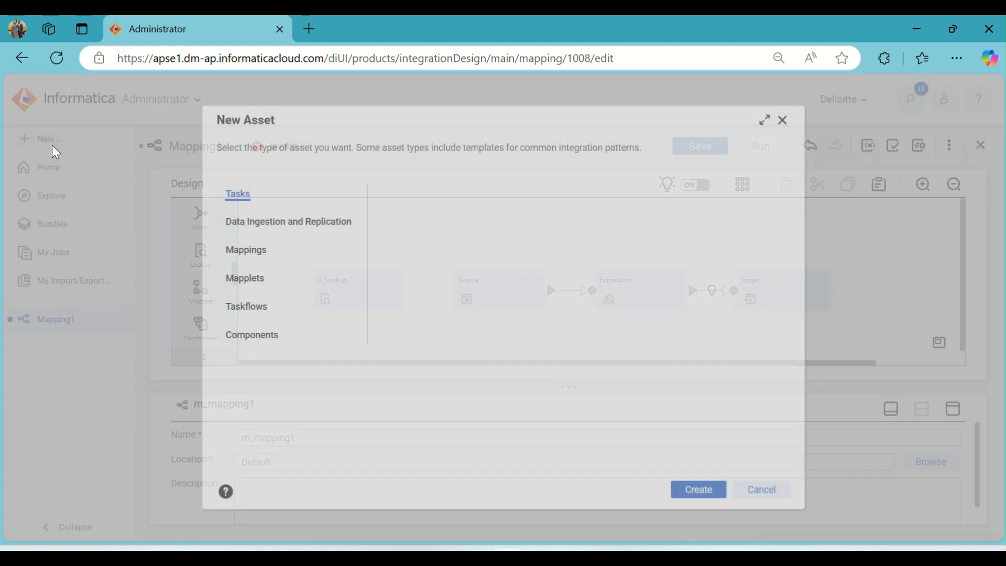
left_click(246, 250)
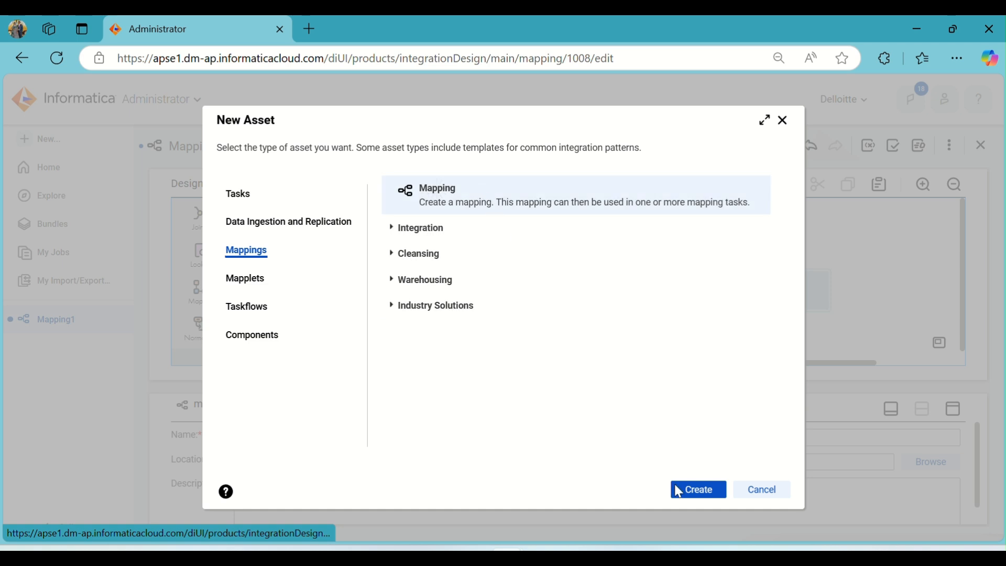
left_click(700, 492)
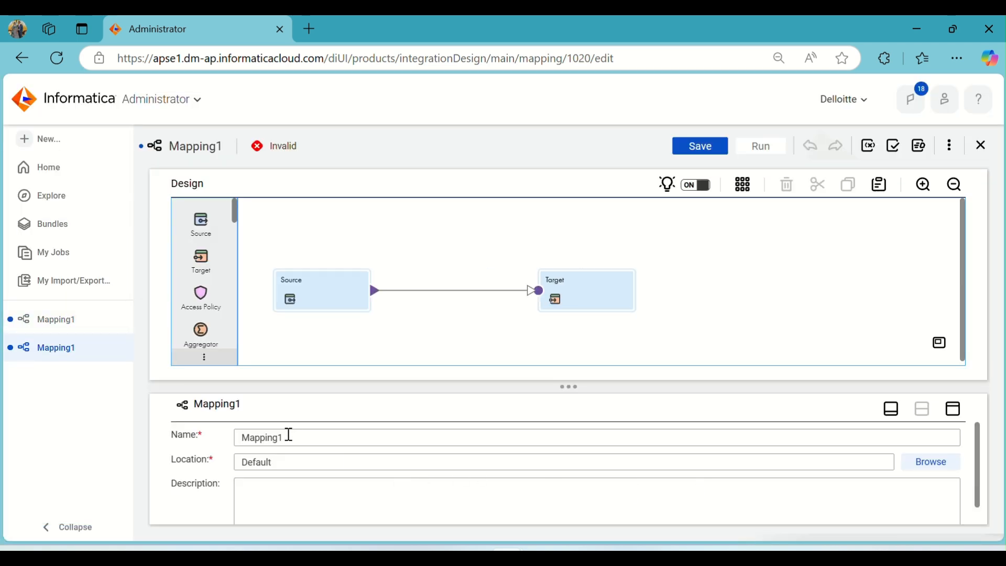
- Name the new mapping m_UnconnLkp_Trans
double_click(289, 435)
type("m_UnconnLkp")
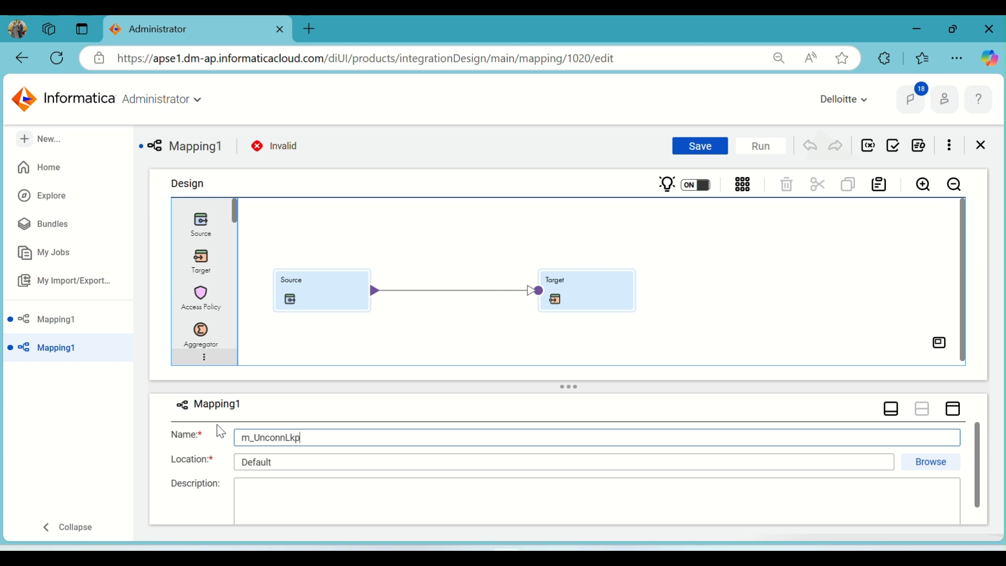
type("_Trans")
left_click(447, 241)
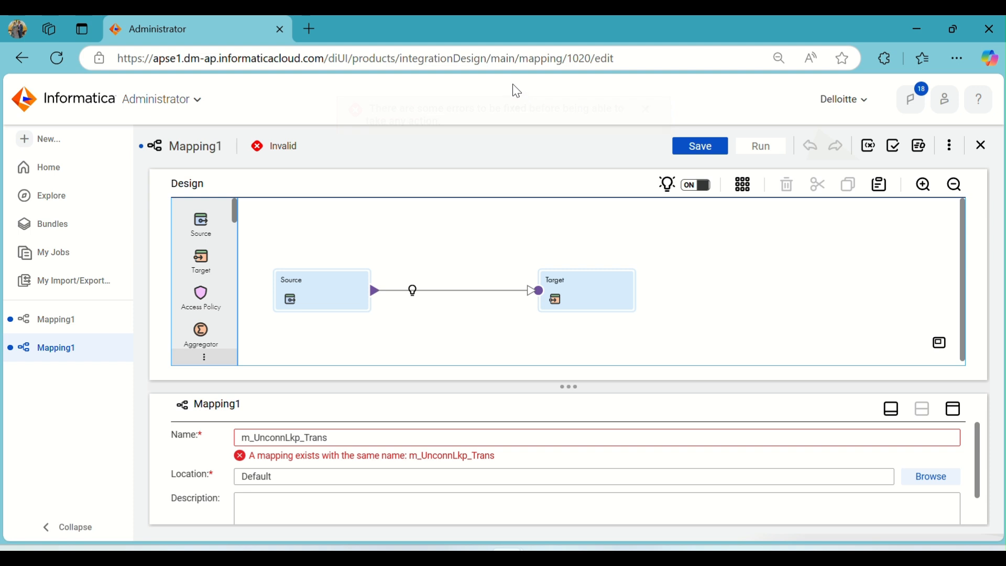
left_click(417, 45)
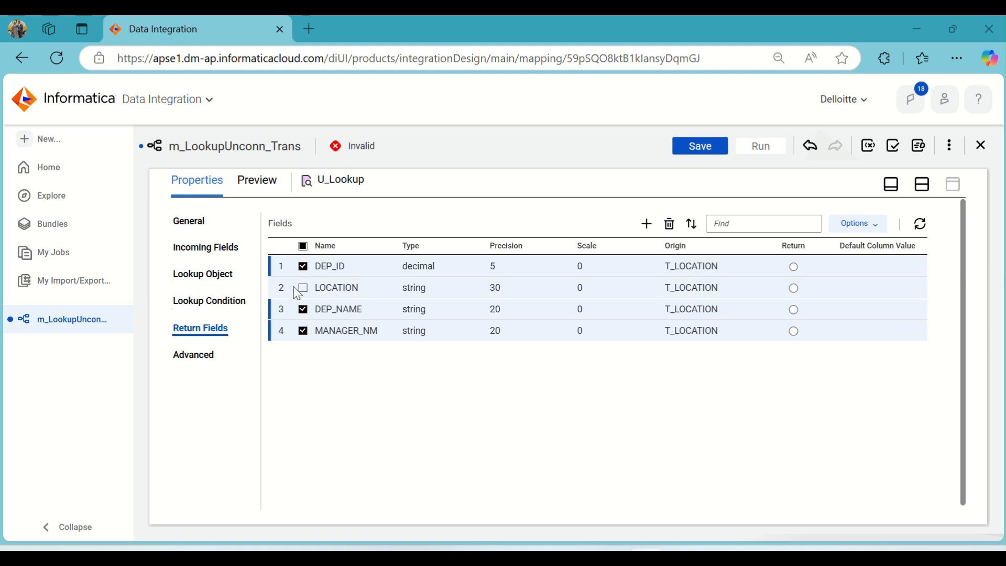
- Delete the checked lookup return fields, keeping only LOCATION, and mark LOCATION as the return field
left_click(673, 226)
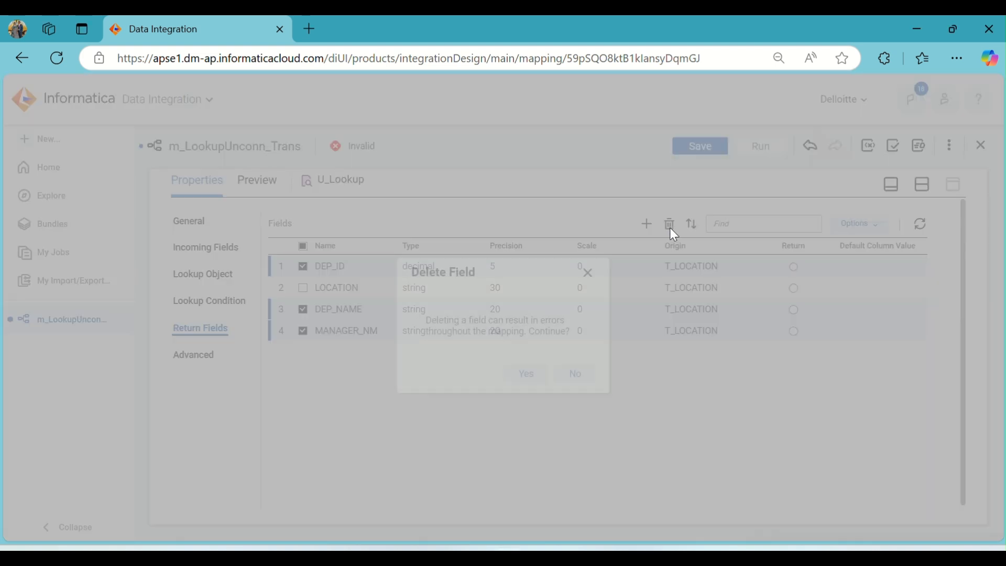
left_click(530, 375)
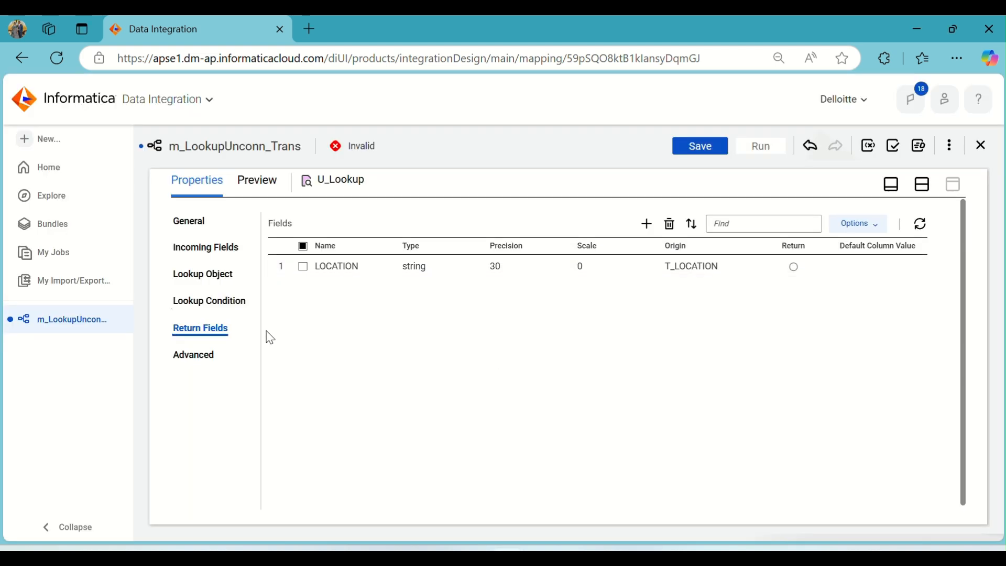
left_click(795, 267)
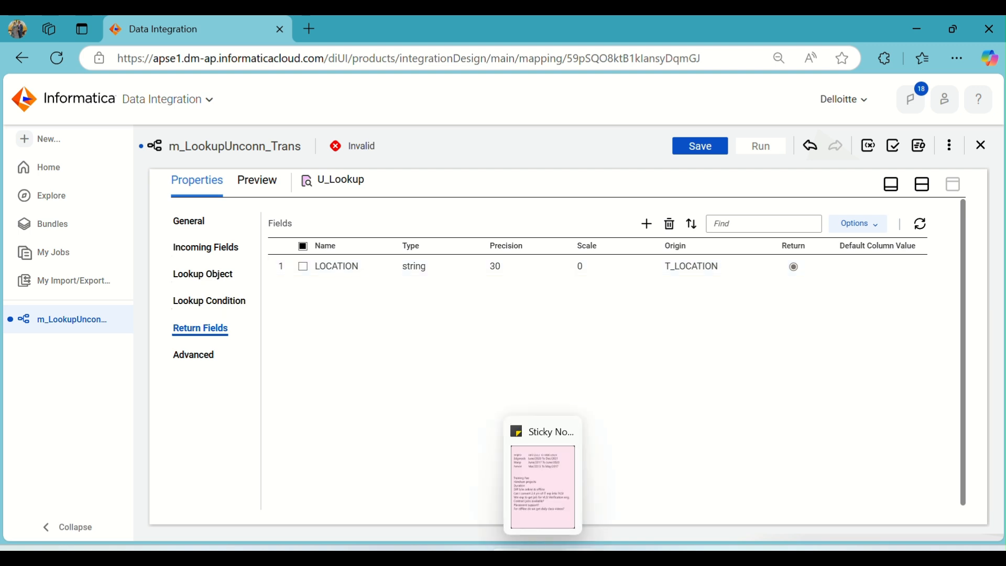
- Switch to Oracle SQL Developer and review the EMP1 source data and the T_LOCATION query results
left_click(577, 558)
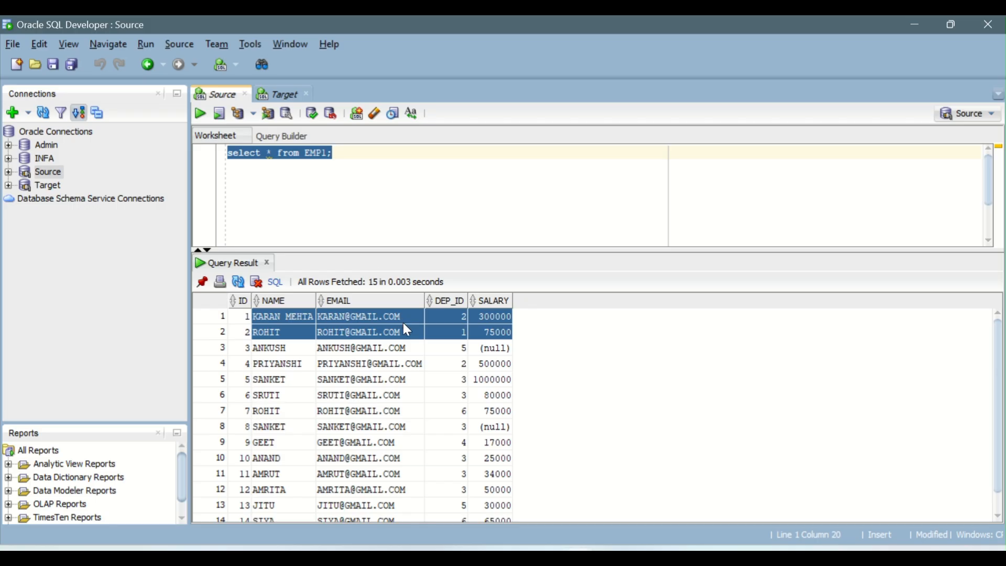
left_click(365, 348)
left_click(280, 97)
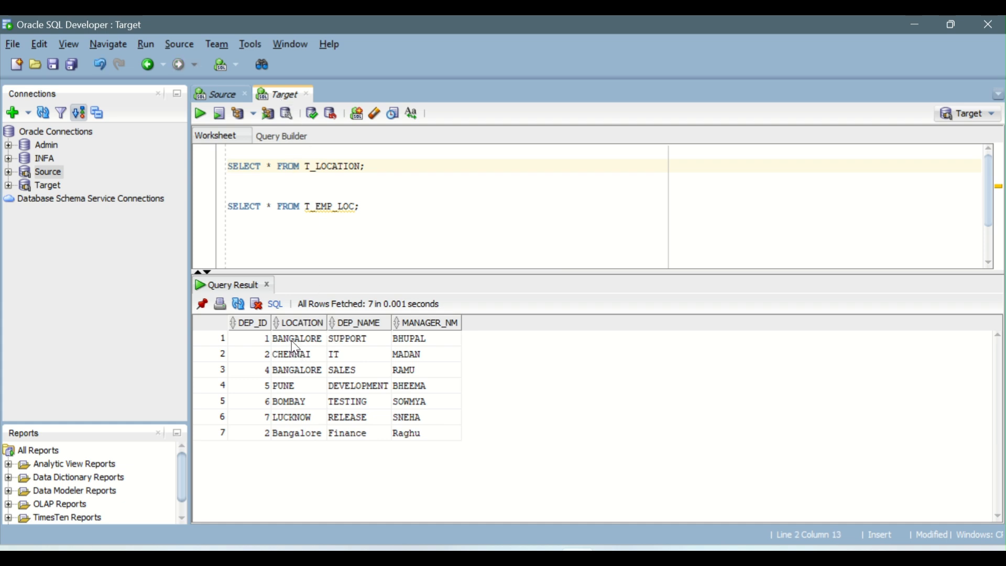
- Inspect the DEP_ID and LOCATION values in the T_LOCATION query results and return to the mapping designer
left_click_drag(291, 341, 425, 348)
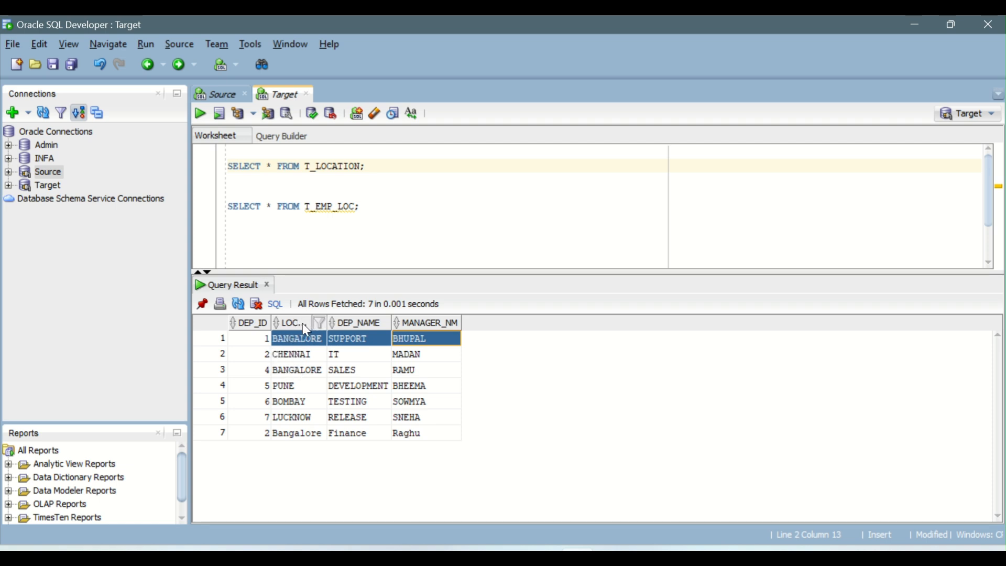
left_click(368, 340)
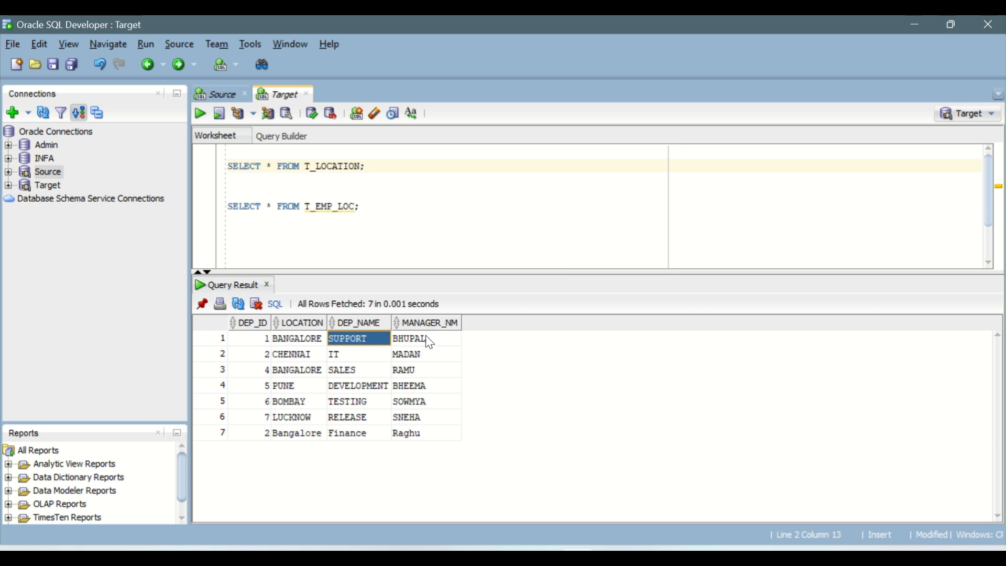
left_click(305, 343)
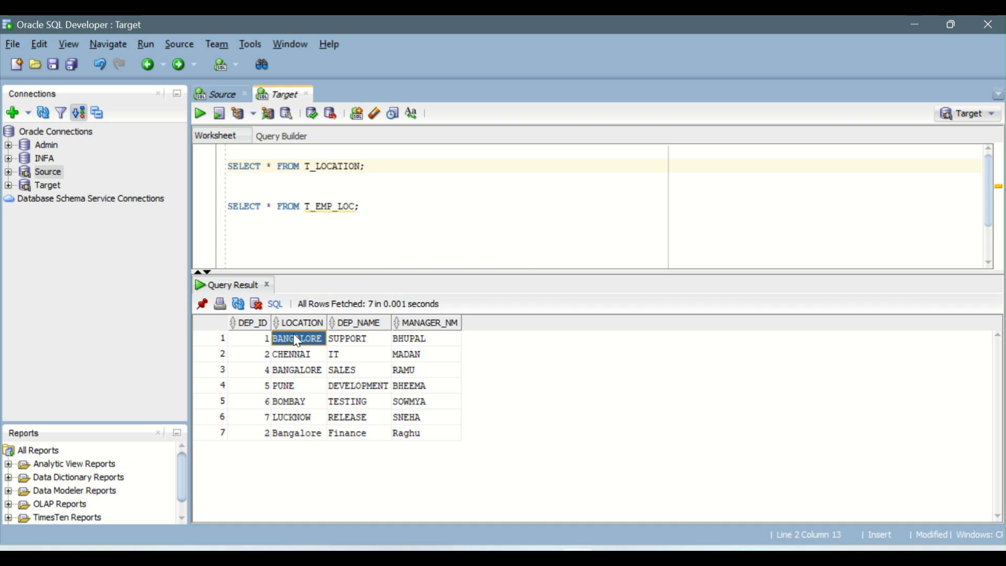
key("alt+Tab")
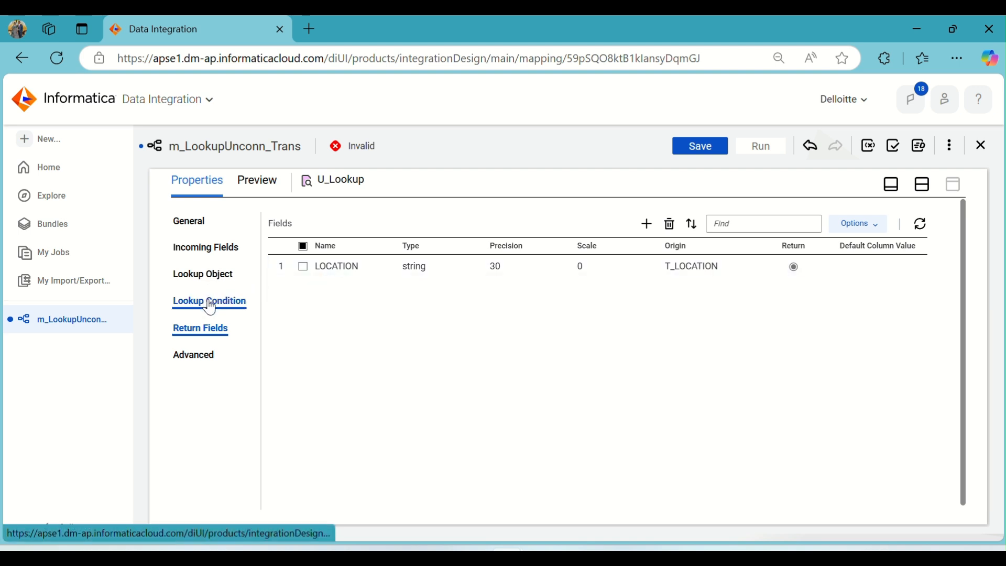
- Add an integer output field named o_DEP_ID to the Expression transformation
left_click(921, 184)
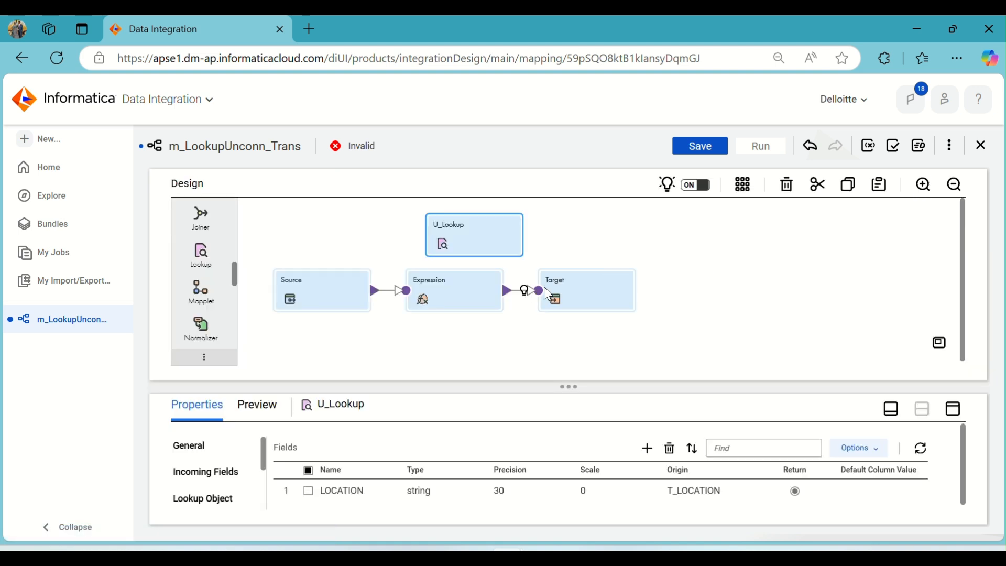
left_click(444, 291)
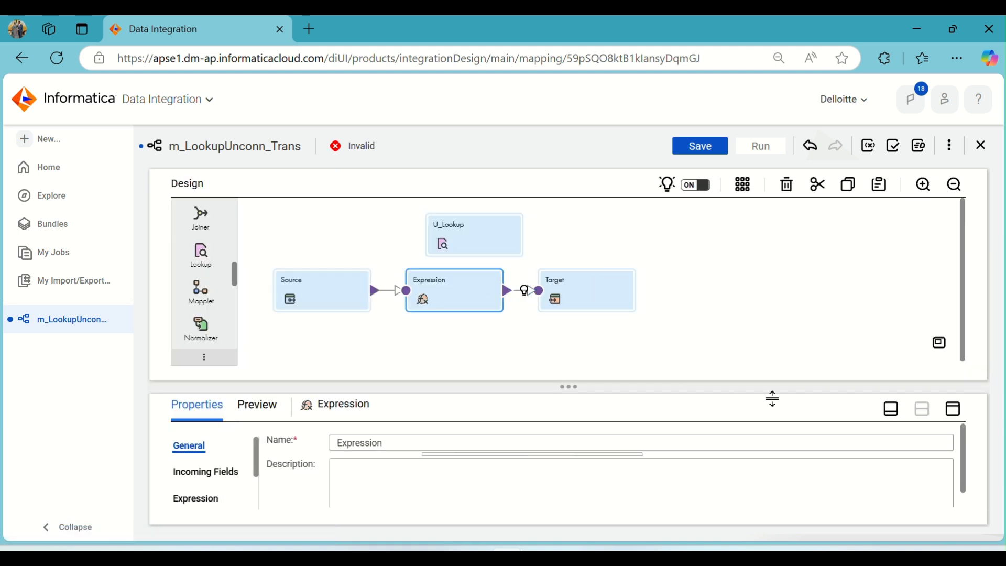
left_click(953, 409)
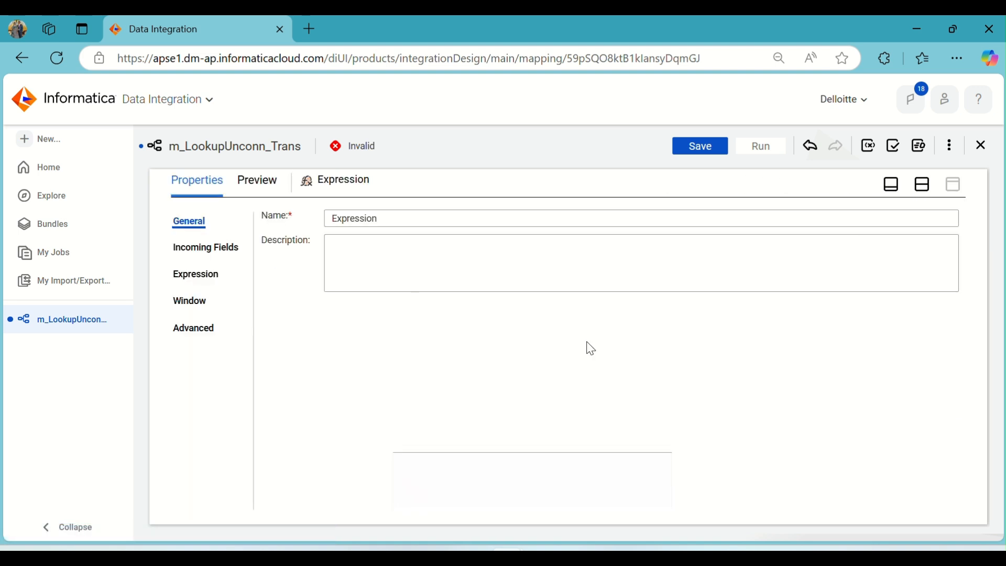
left_click(202, 251)
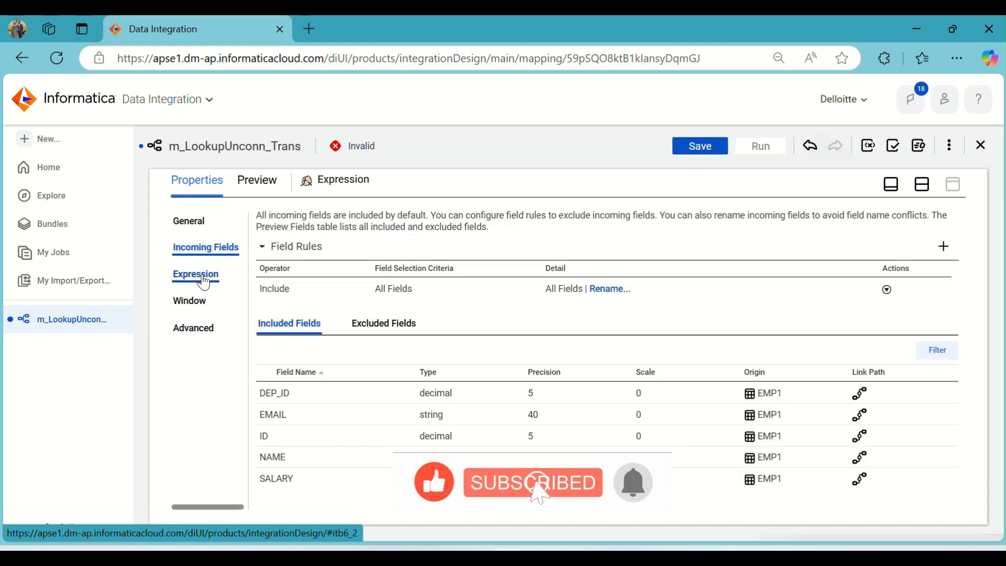
left_click(204, 280)
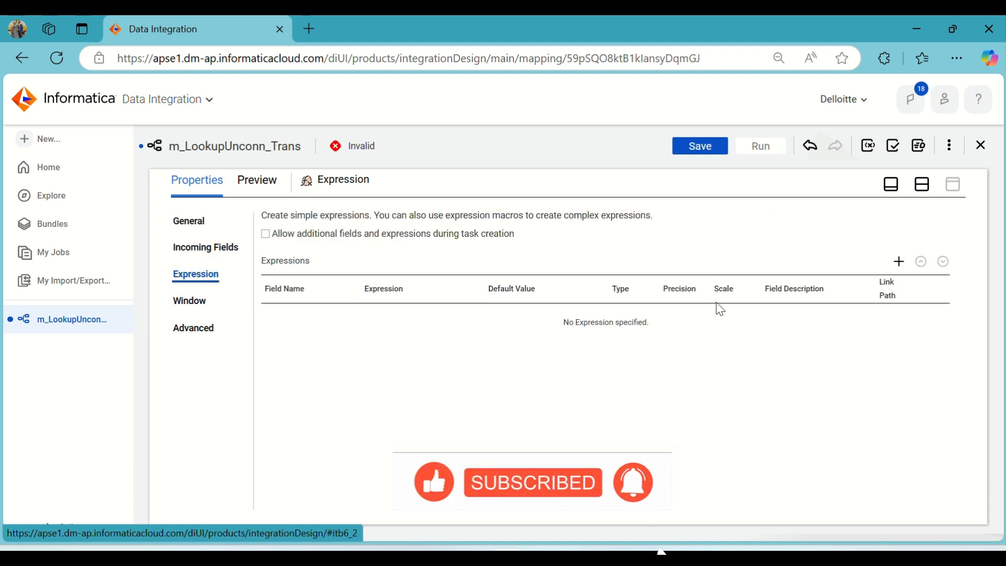
left_click(899, 261)
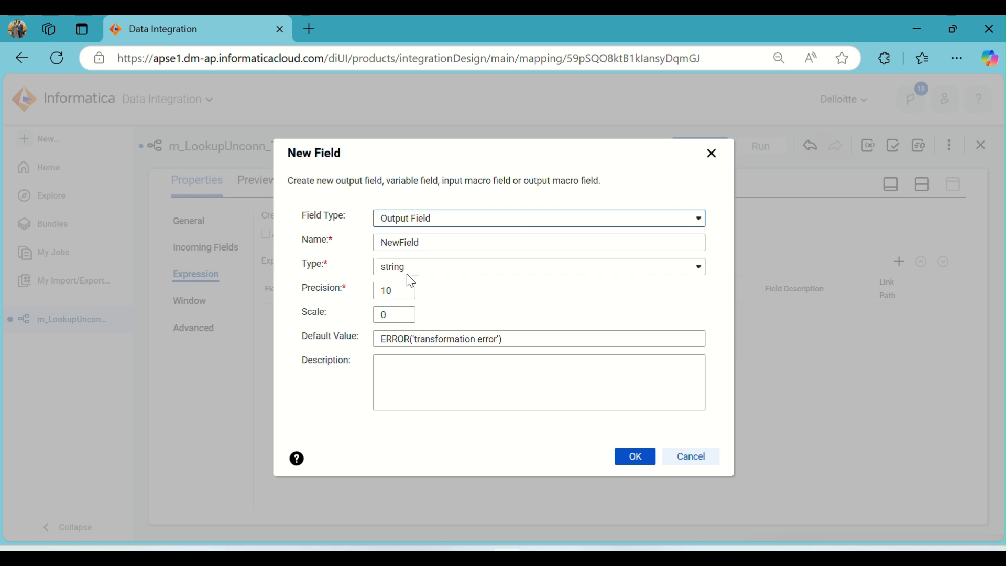
left_click_drag(431, 241, 327, 244)
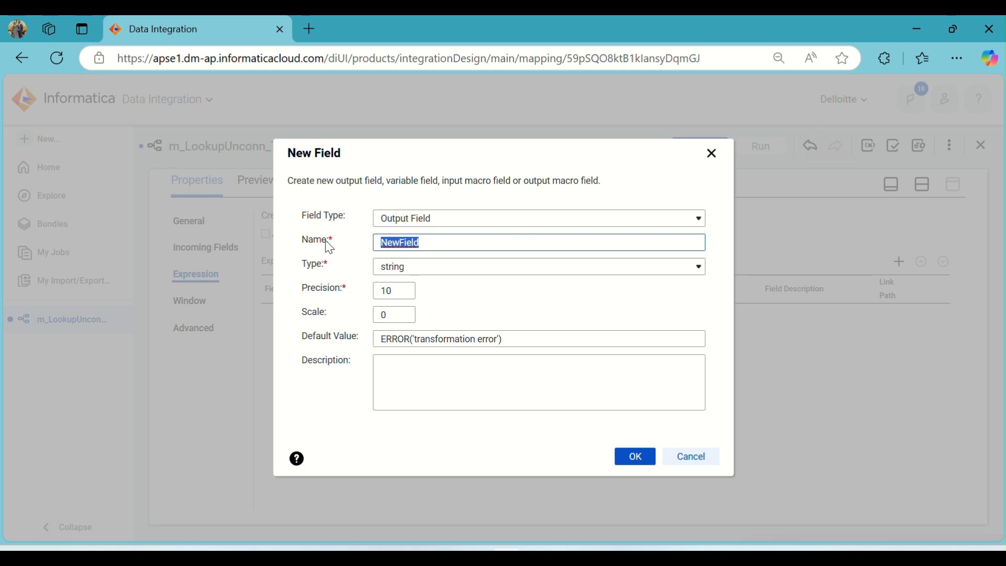
type("o_DEP_ID")
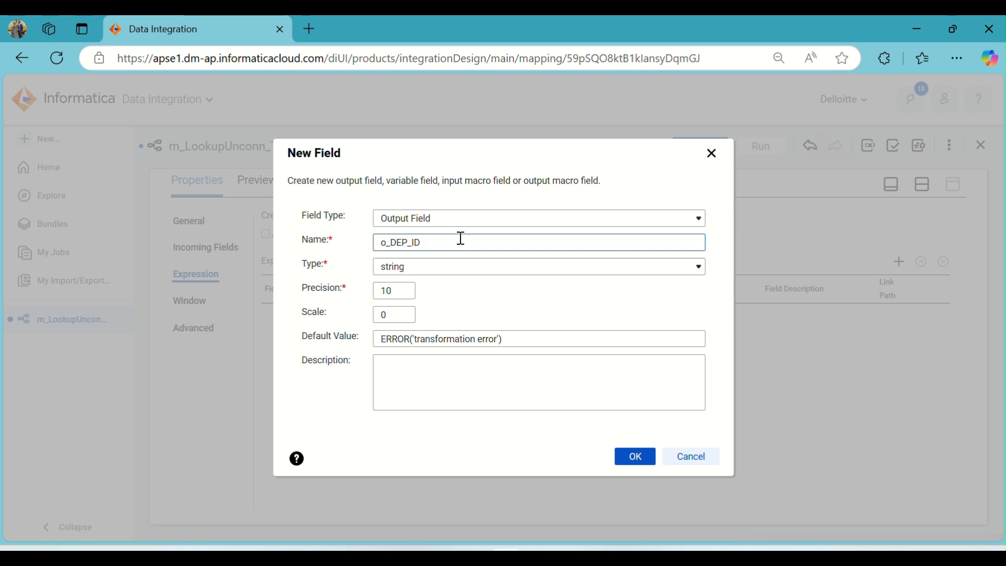
left_click(429, 267)
left_click(420, 287)
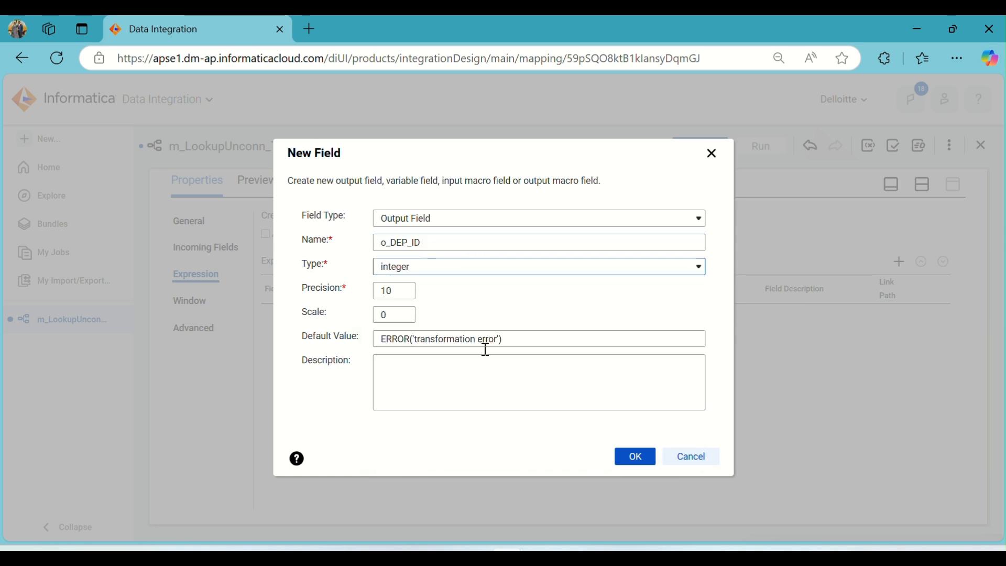
left_click(636, 466)
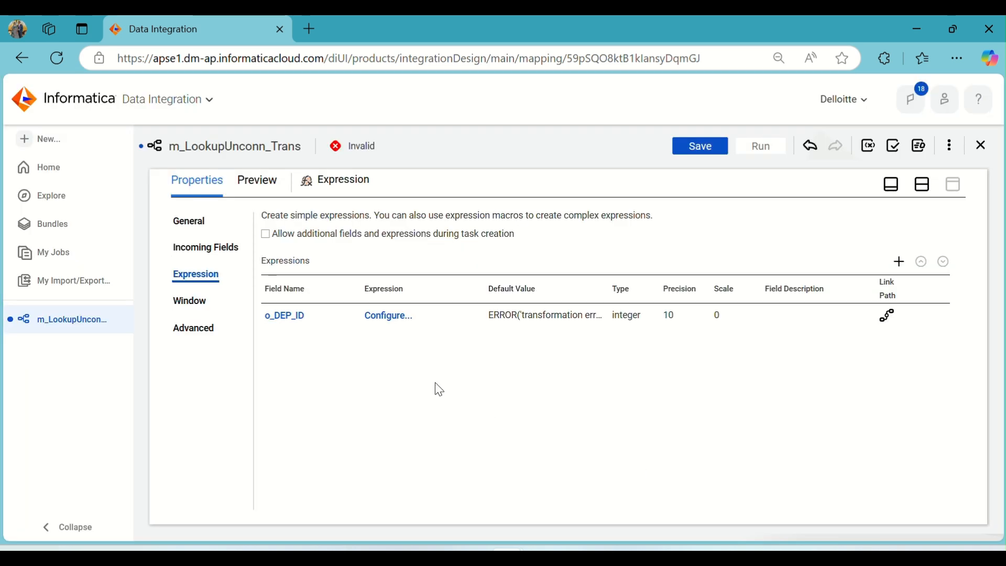
- Set the o_DEP_ID expression to :LKP.U_Lookup(DEP_ID) using the lookup function and the DEP_ID field, and validate it
left_click(398, 323)
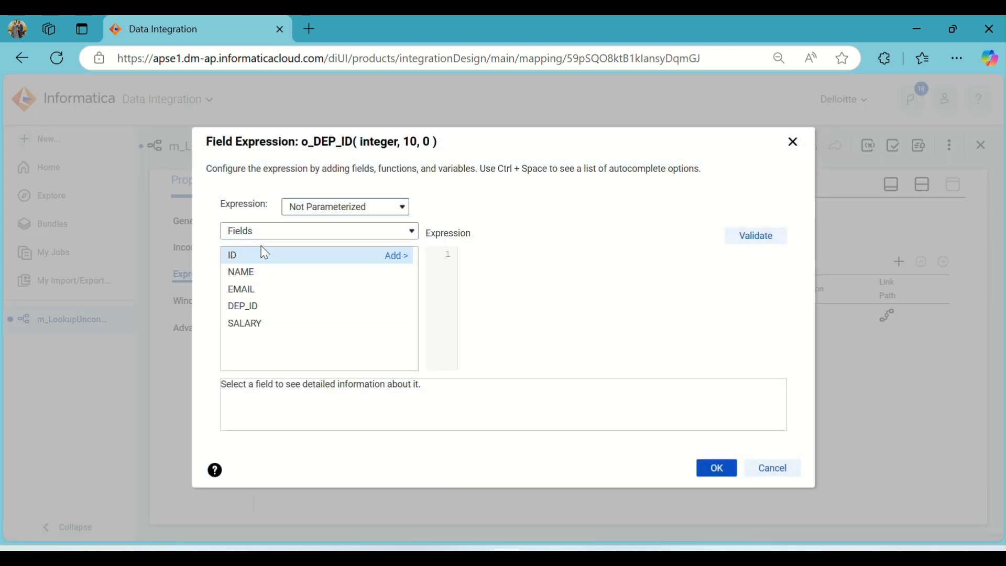
left_click(295, 231)
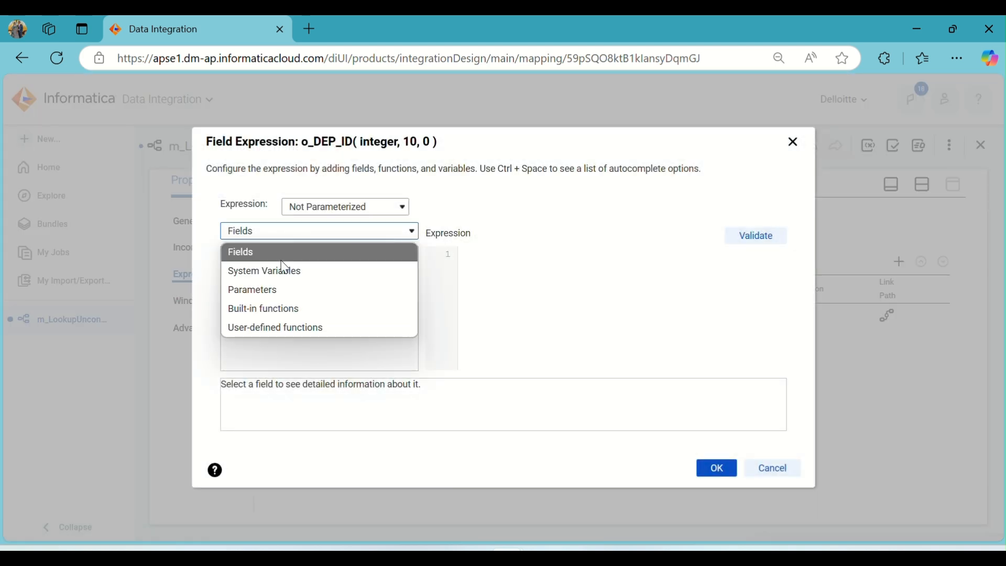
left_click(266, 309)
scroll(244, 359, "down", 3)
left_click(234, 360)
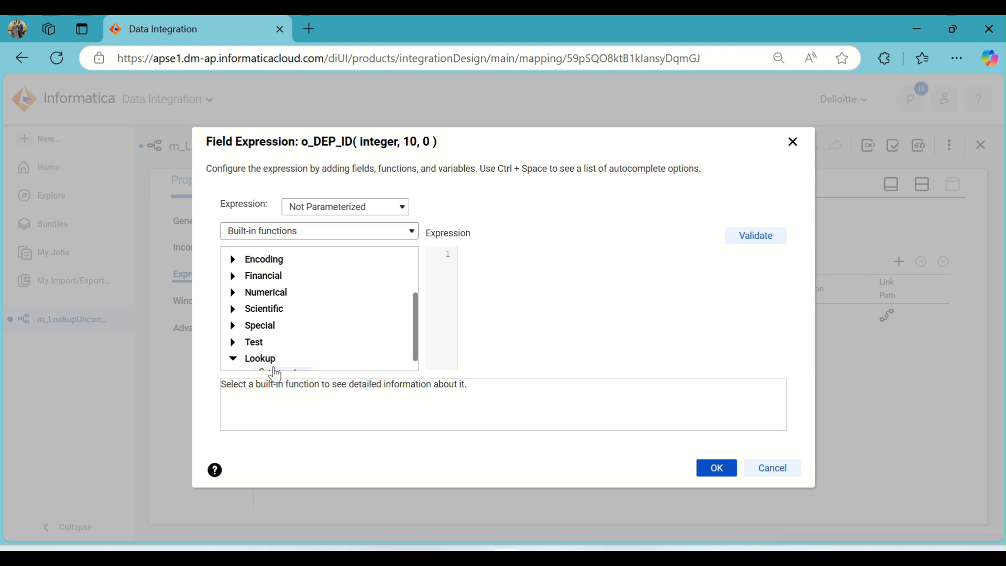
double_click(289, 358)
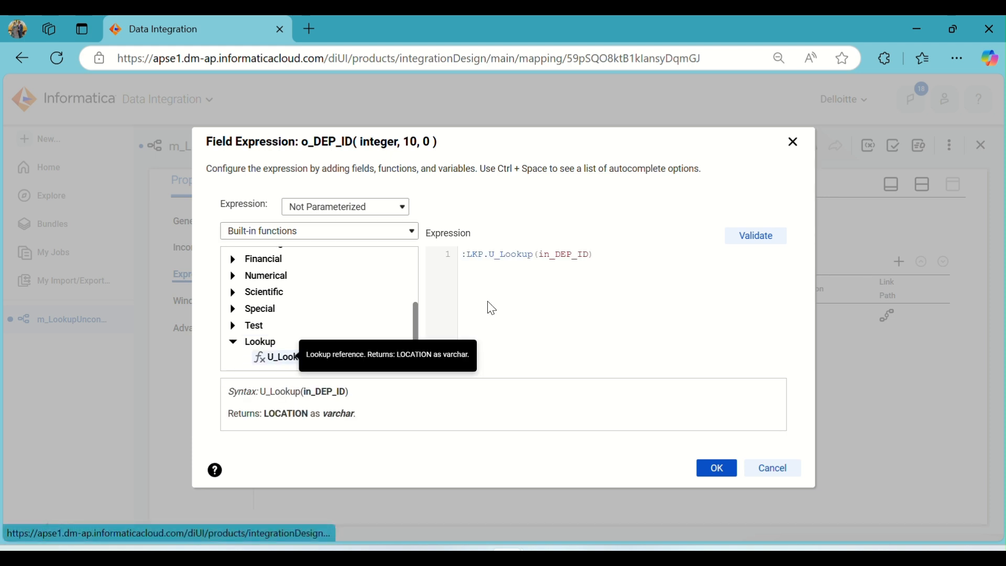
left_click(304, 231)
left_click(246, 252)
double_click(550, 255)
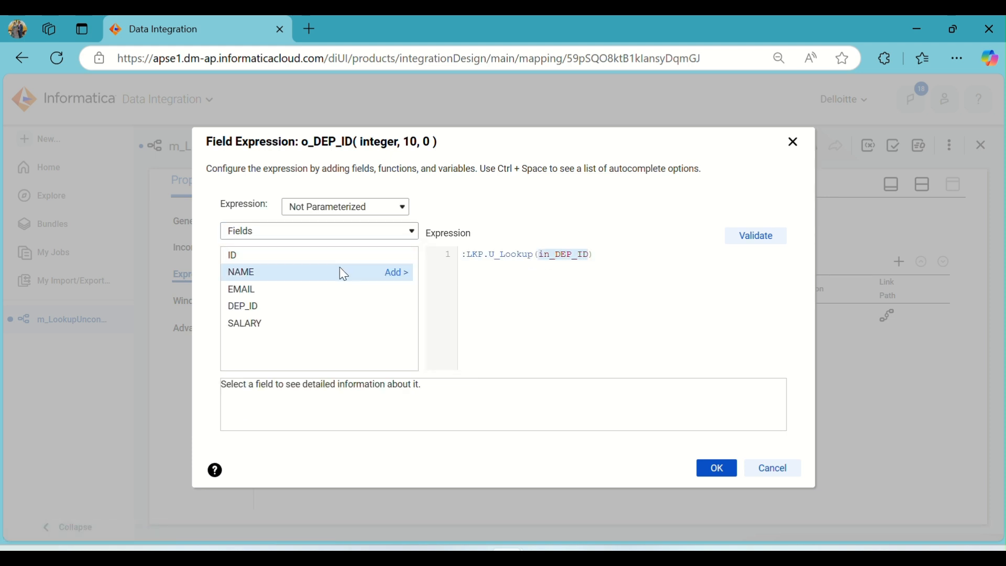
mouse_move(332, 313)
left_click(400, 305)
left_click(757, 235)
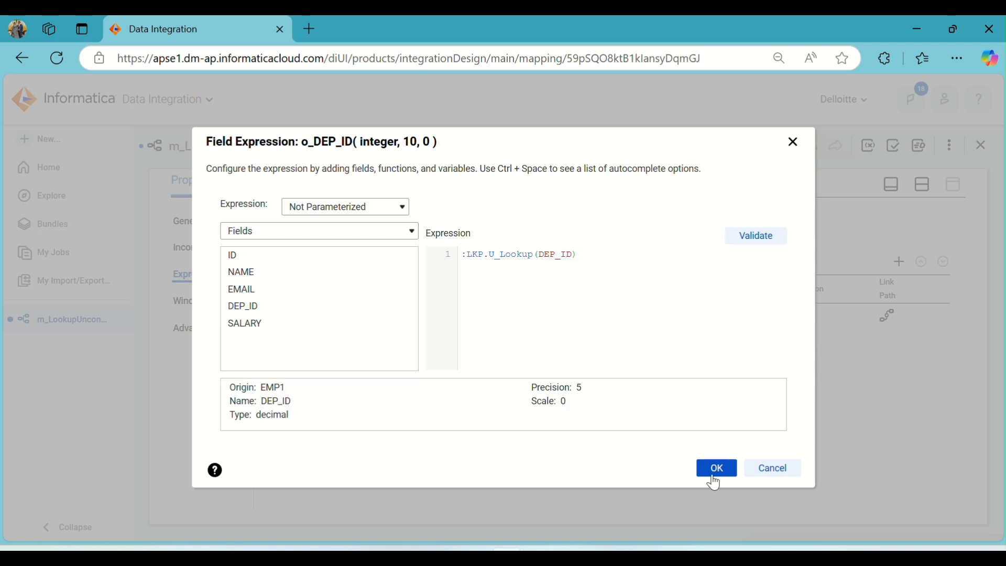
left_click(714, 487)
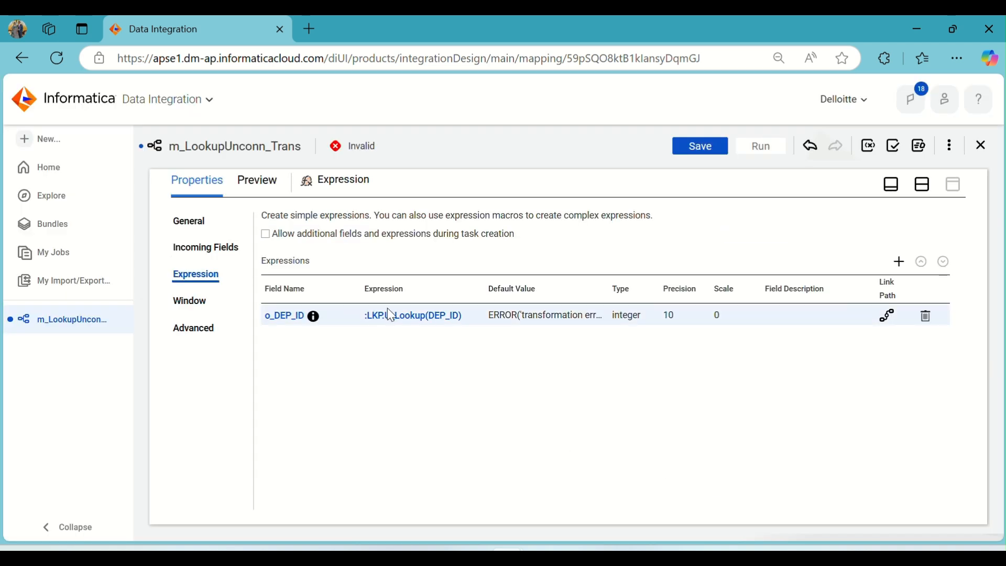
- Review the U_Lookup transformation's incoming fields, lookup condition and return fields
left_click(921, 190)
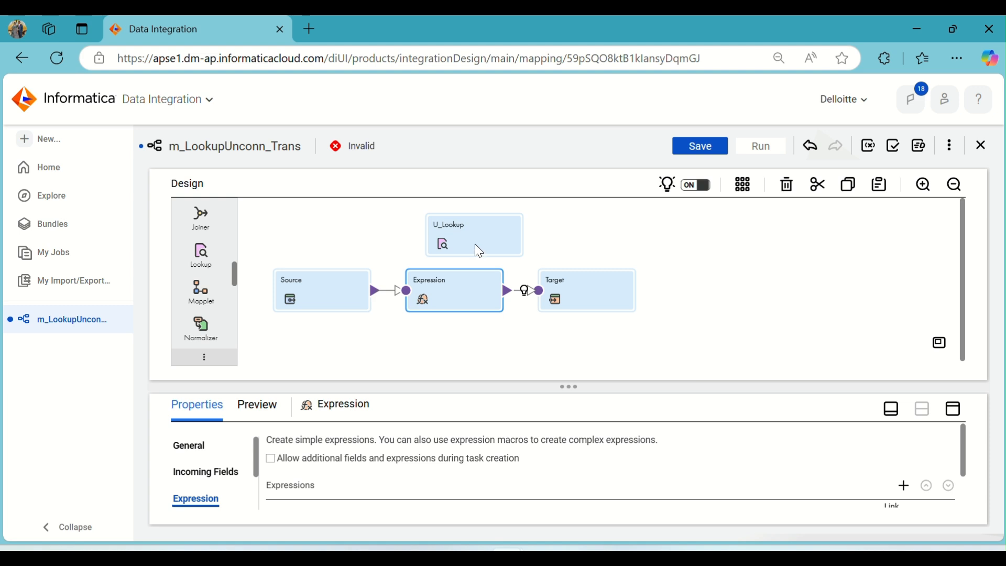
left_click_drag(476, 250, 453, 234)
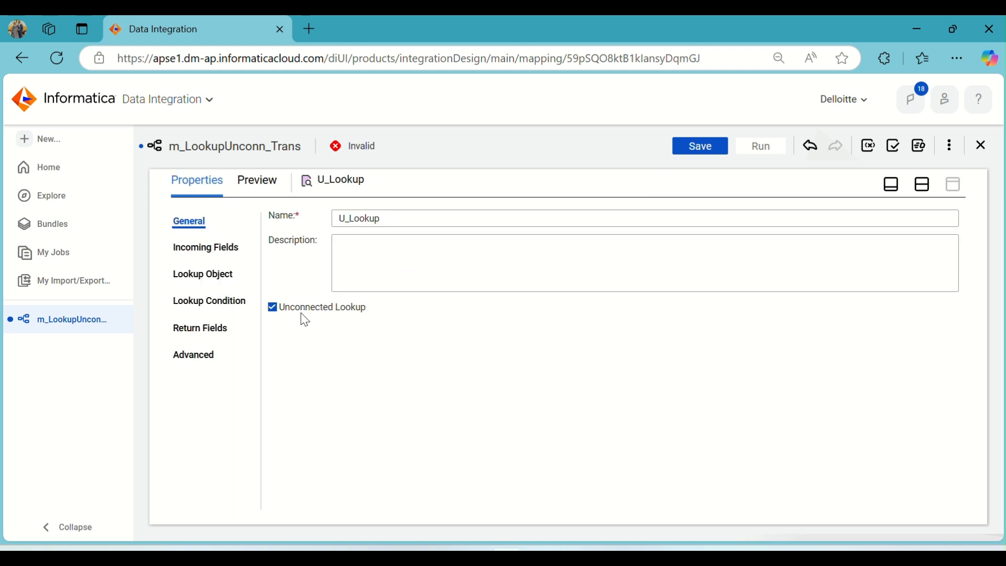
left_click(207, 250)
left_click(209, 278)
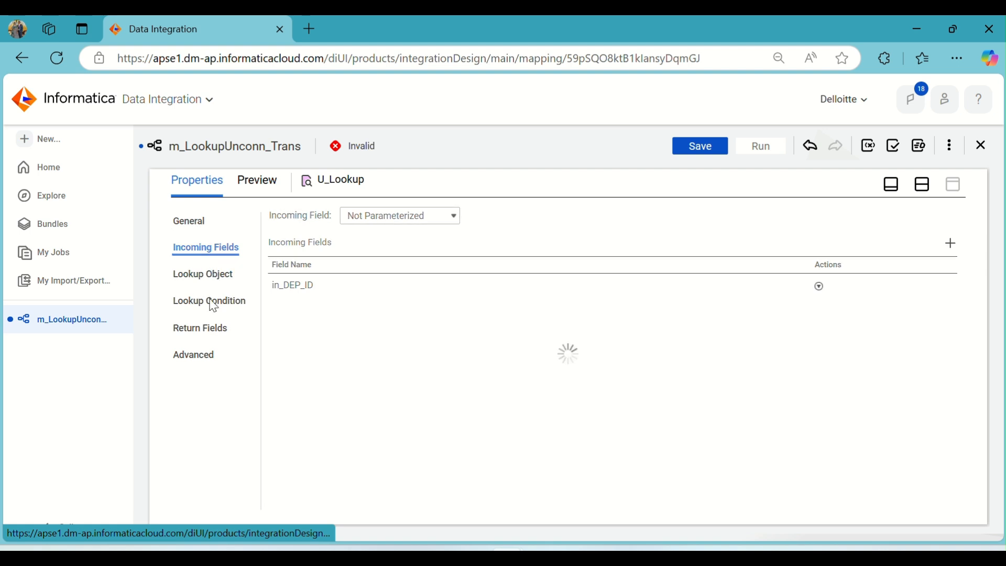
left_click(210, 303)
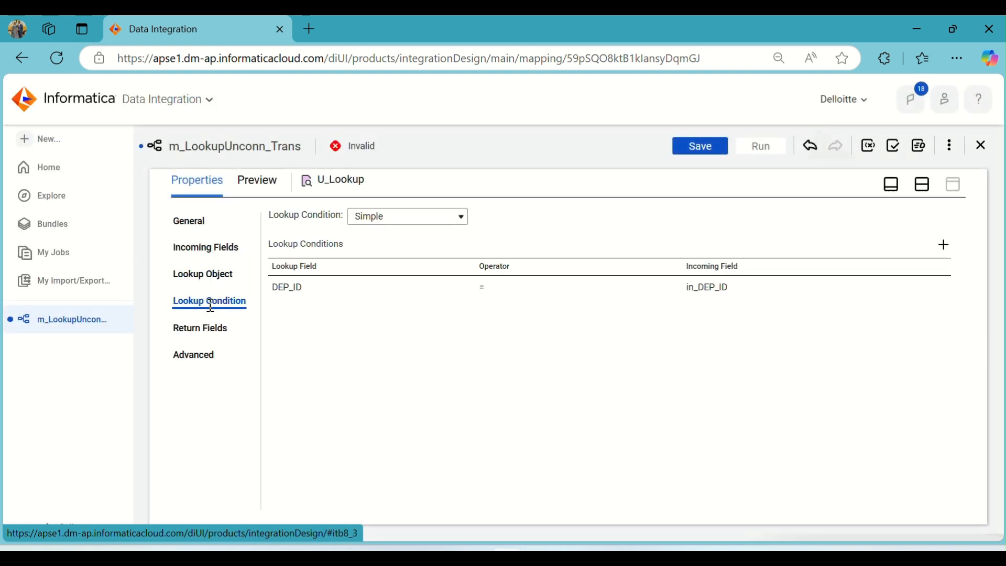
left_click(195, 329)
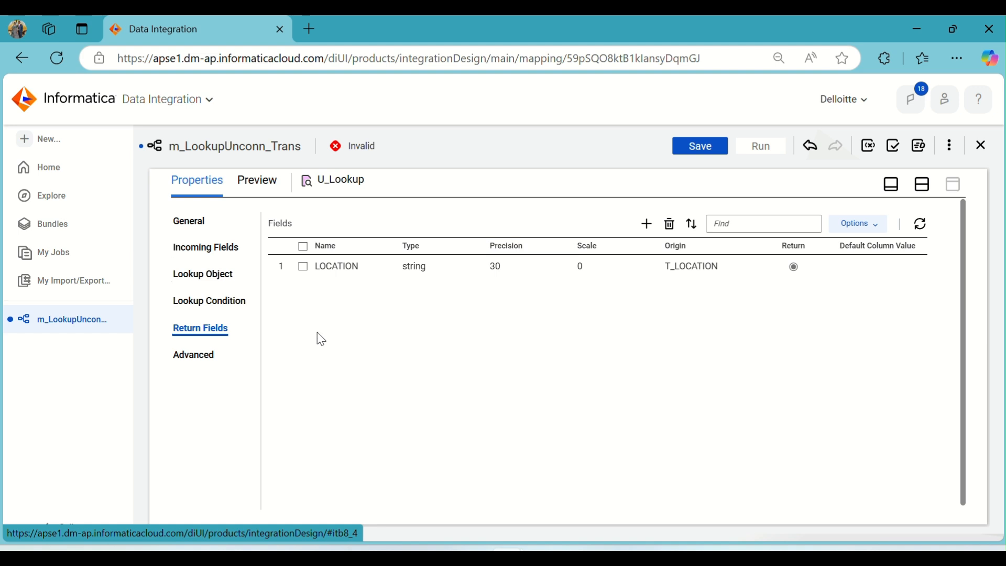
- Configure the Target transformation with the Target (Oracle) connection and the existing T_EMP_LOC table as its object
left_click(932, 193)
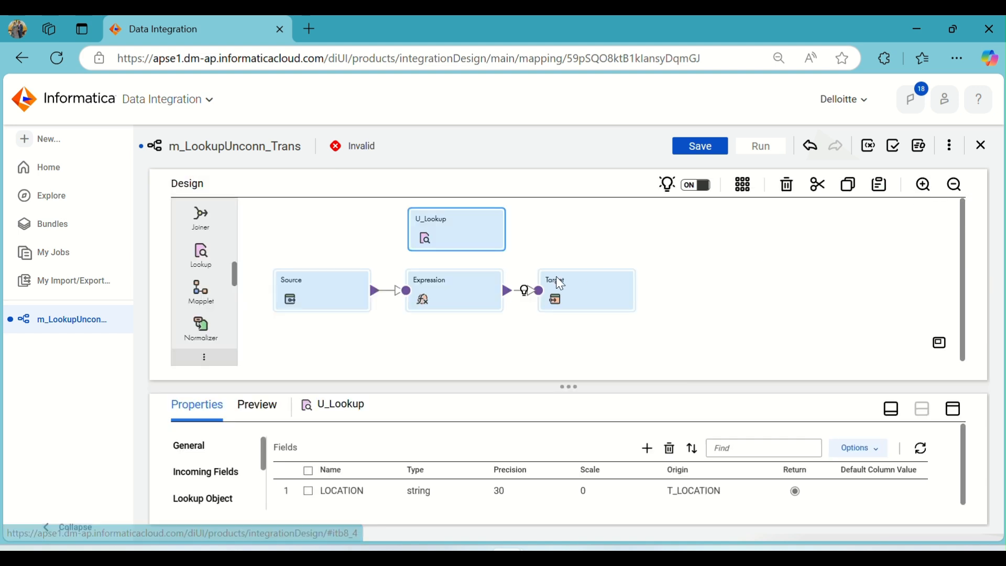
left_click(460, 291)
left_click(600, 292)
left_click(953, 409)
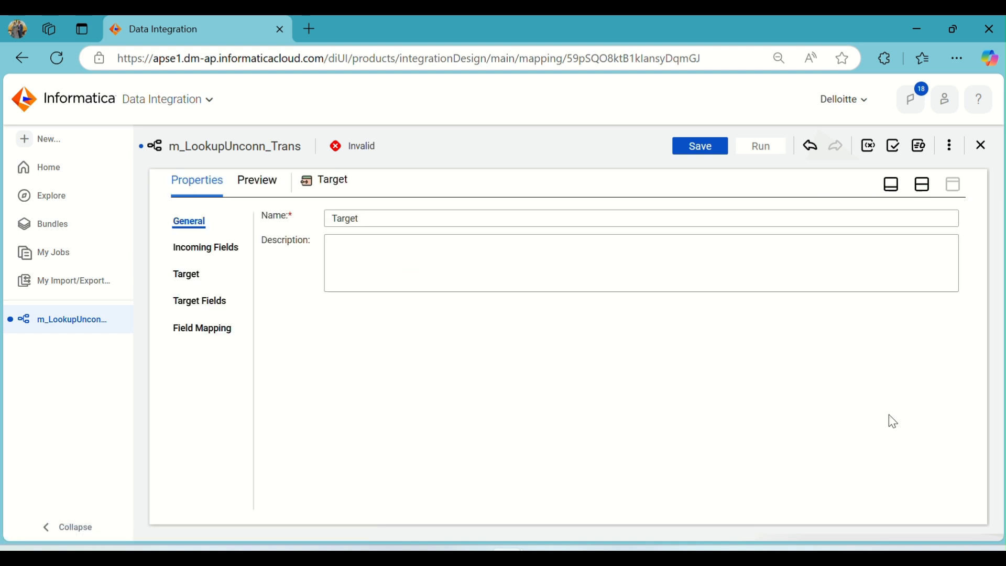
left_click(196, 299)
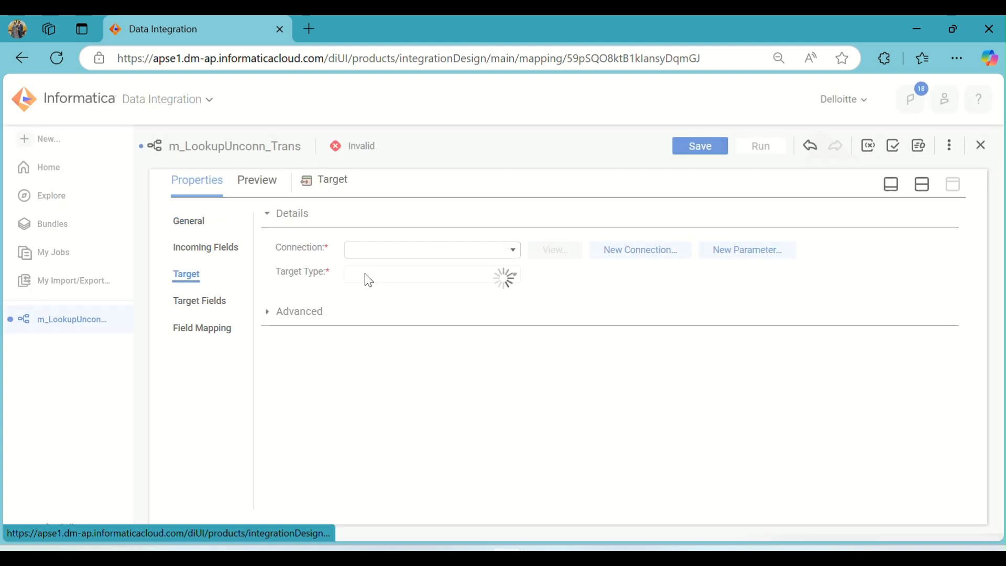
left_click(395, 251)
left_click(398, 385)
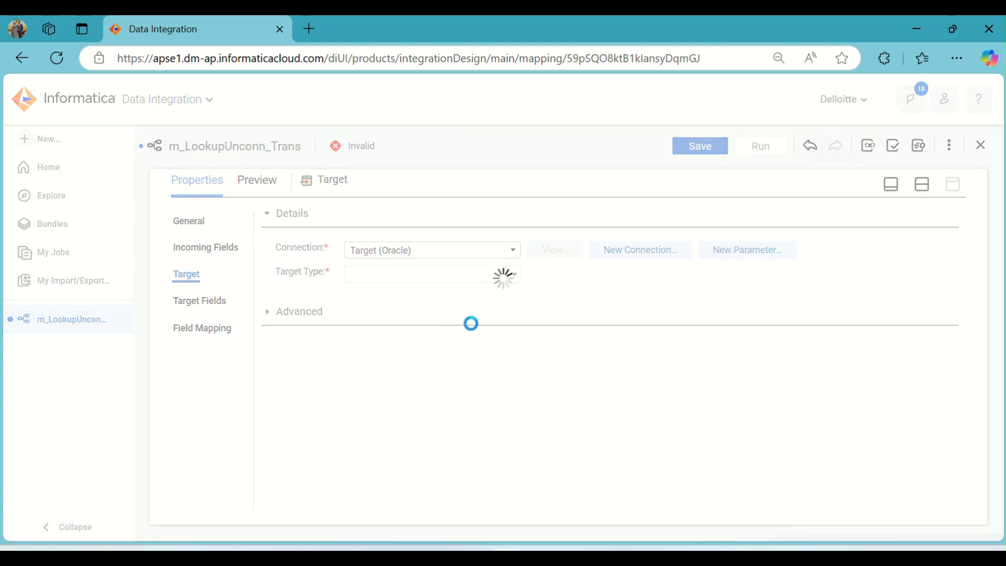
left_click(565, 308)
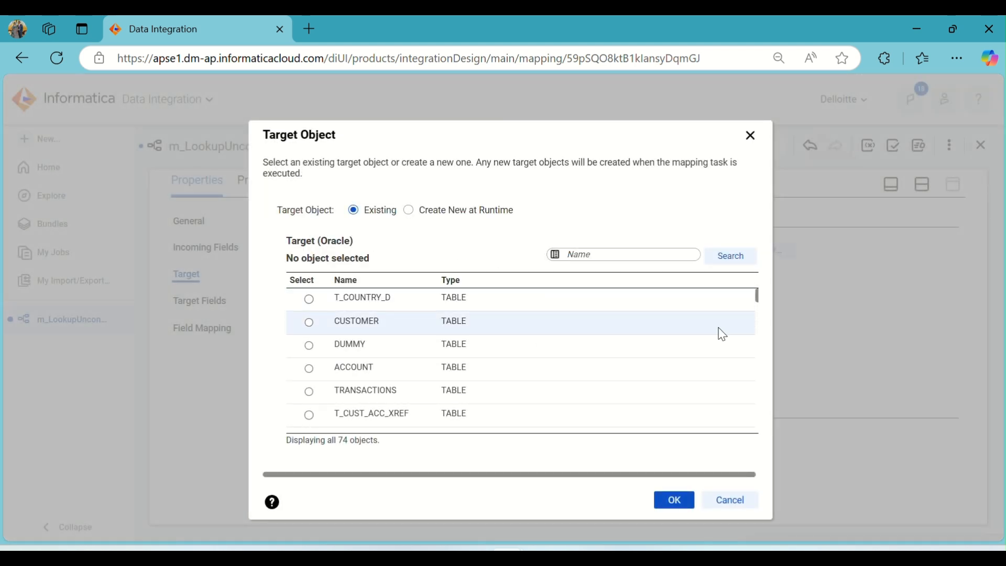
left_click_drag(760, 300, 771, 422)
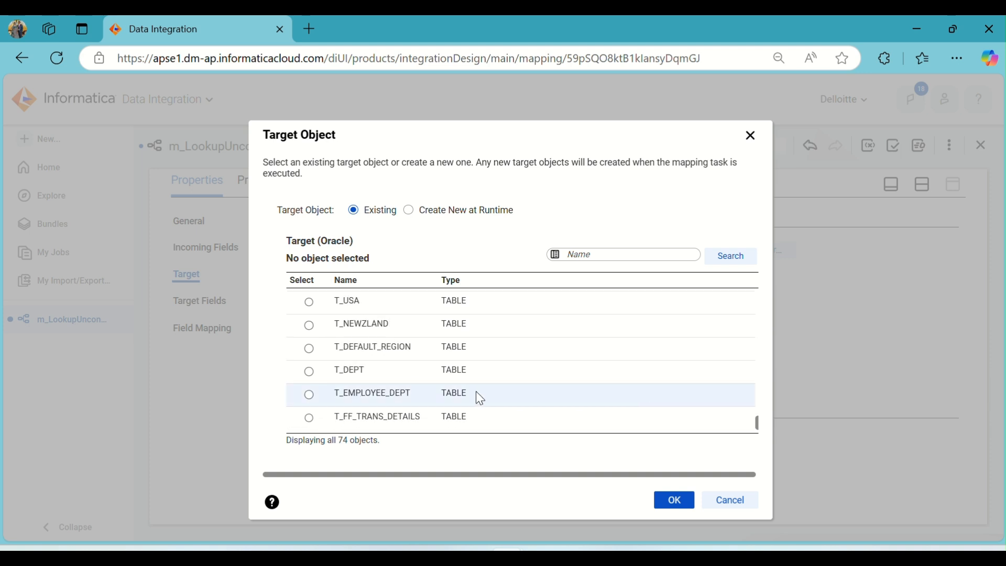
scroll(460, 393, "up", 3)
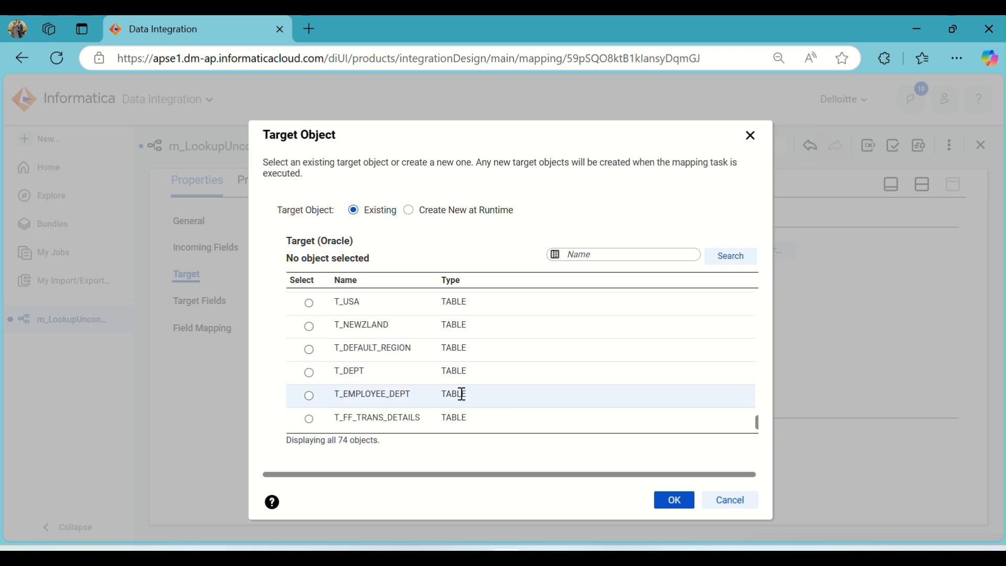
scroll(456, 393, "down", 3)
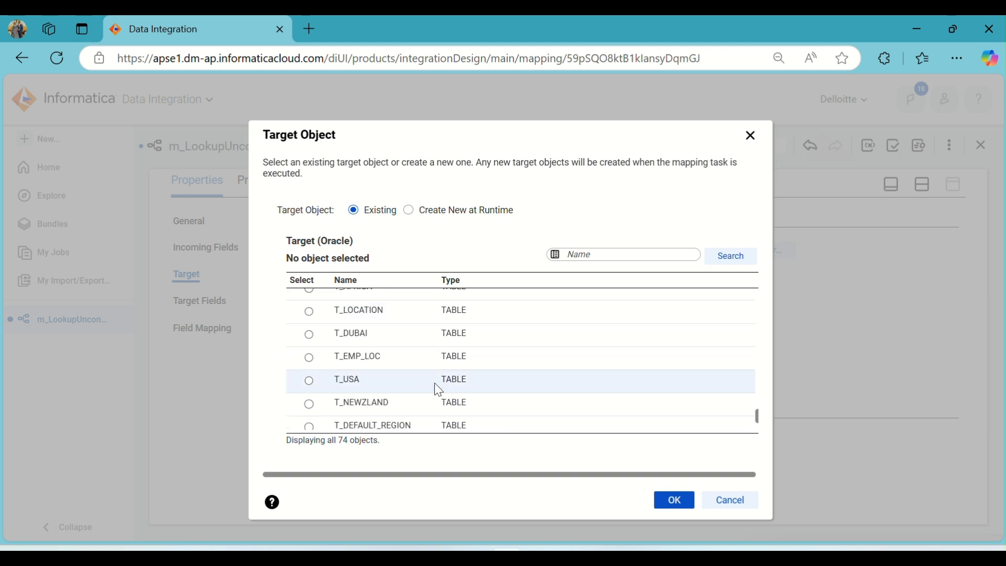
left_click(407, 360)
left_click(675, 500)
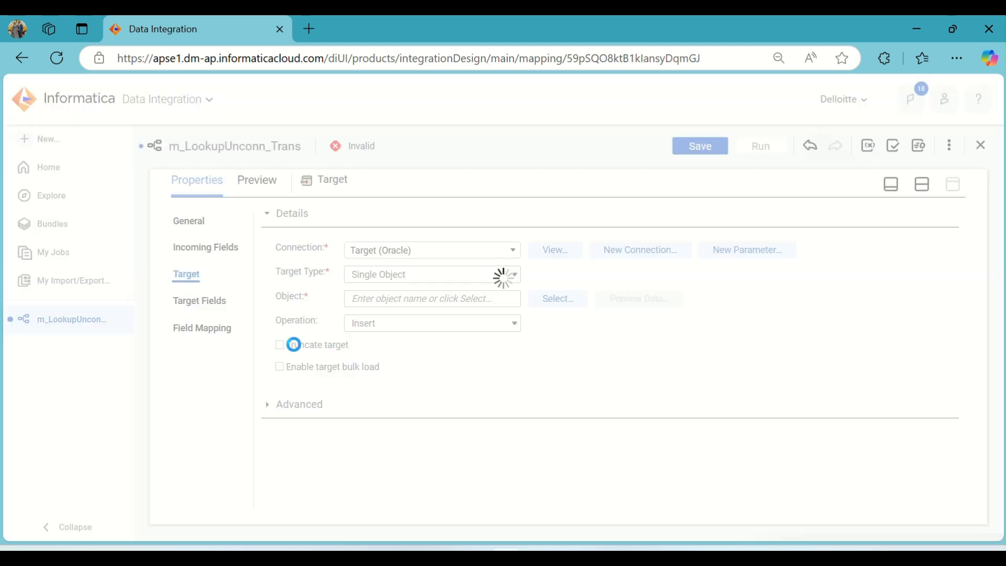
- Enable the Truncate target option on the Target and review its target fields
left_click(295, 347)
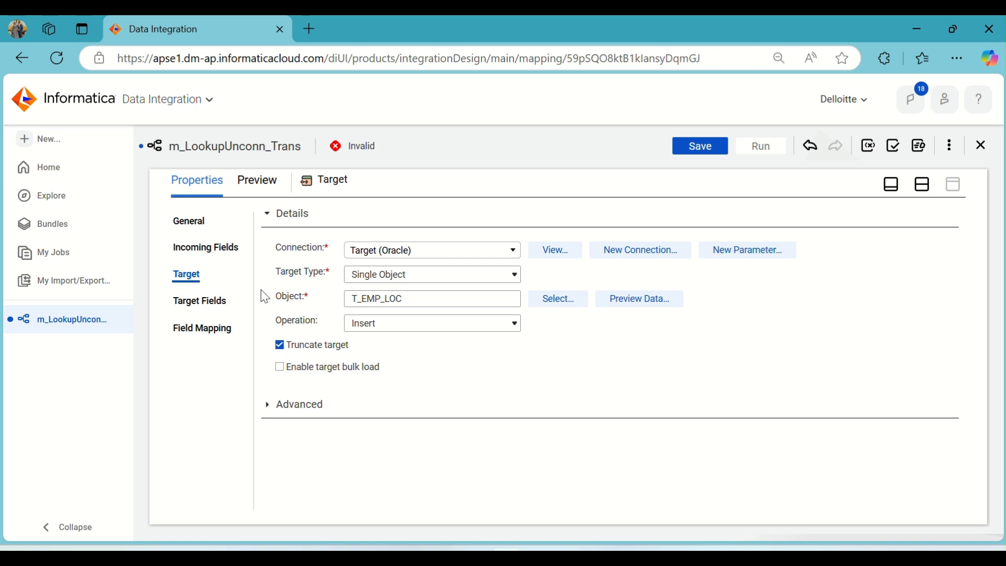
left_click(204, 297)
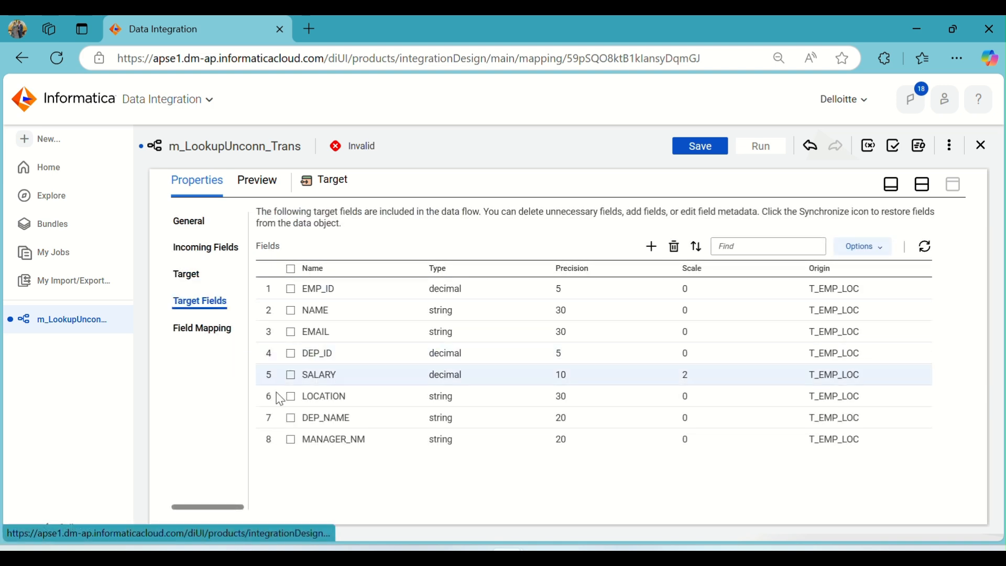
- In the Target field mapping, map o_DEP_ID to LOCATION and ID to EMP_ID
left_click(192, 330)
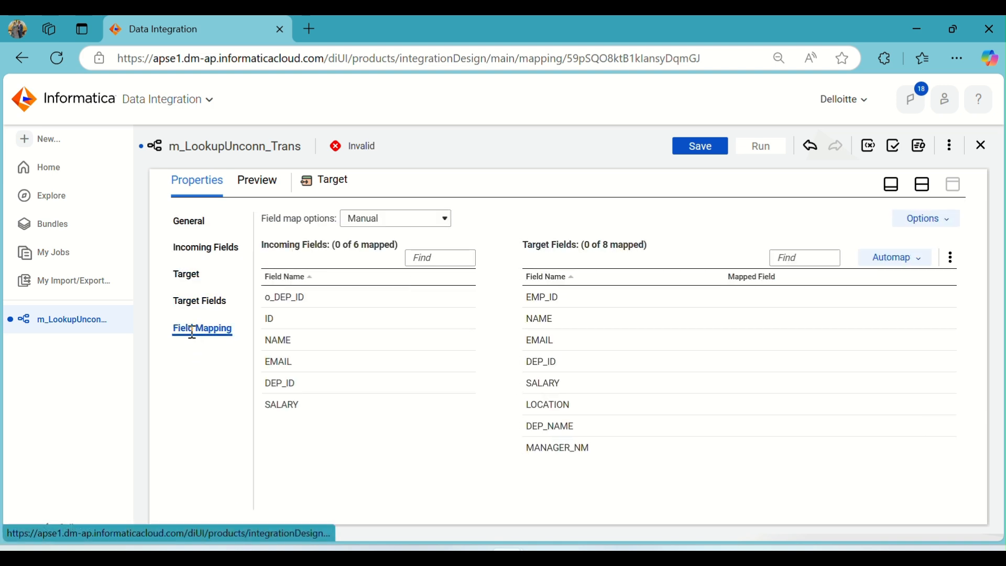
left_click_drag(329, 300, 693, 409)
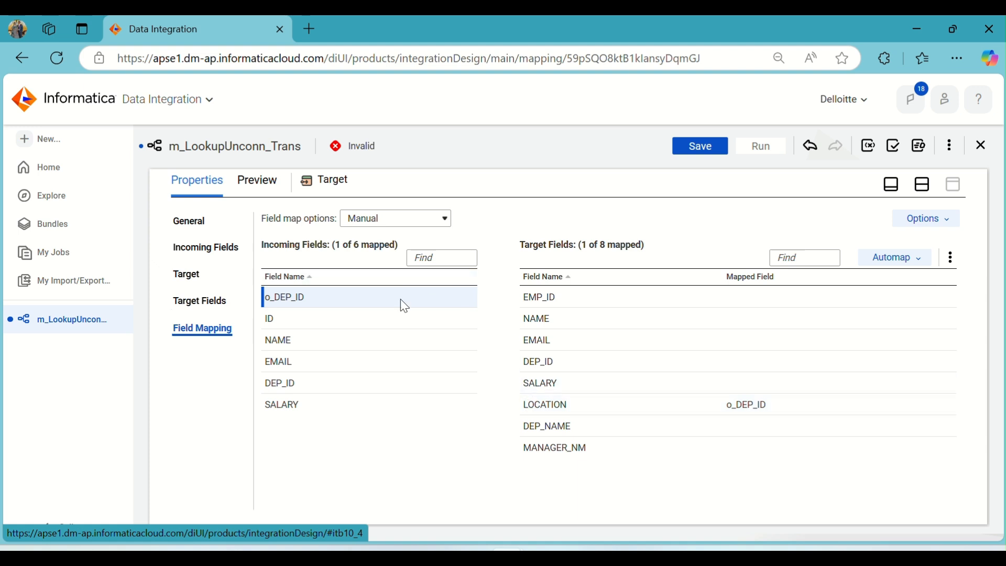
left_click_drag(321, 328, 728, 296)
- Automap the remaining target fields NAME, EMAIL, DEP_ID and SALARY by matching field names
left_click(912, 258)
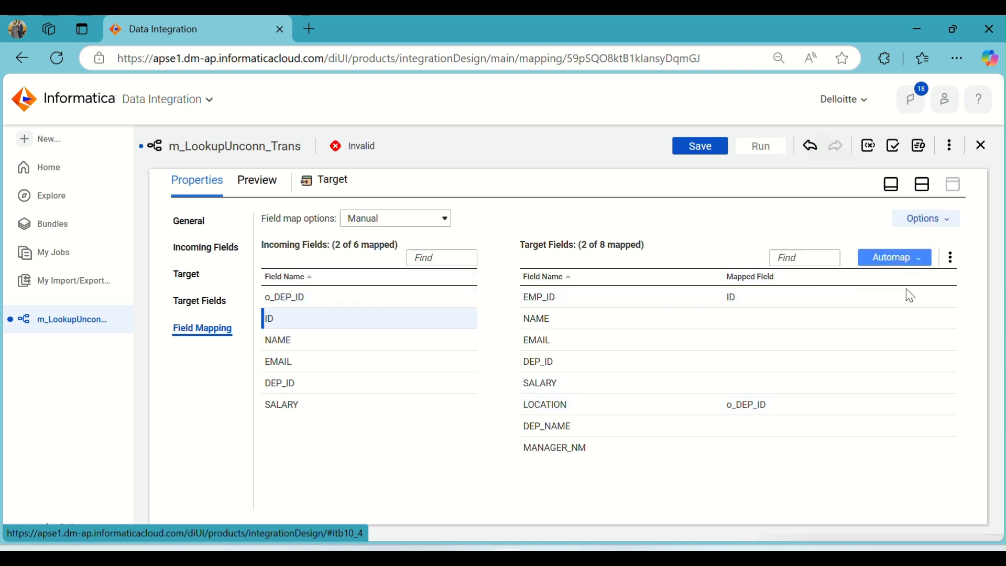
left_click(864, 306)
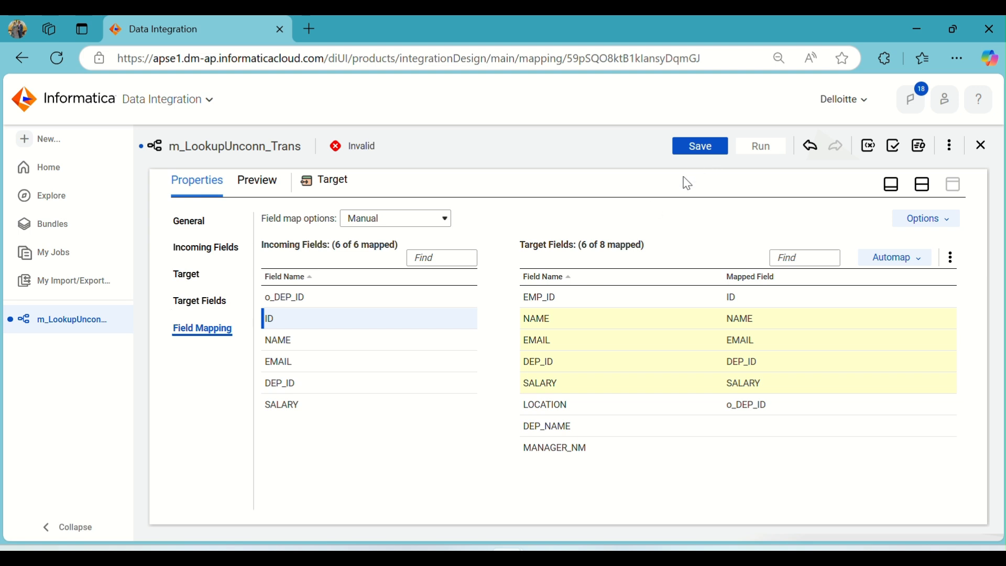
- Save the m_LookupUnconn_Trans mapping and dismiss the save notification
left_click(697, 147)
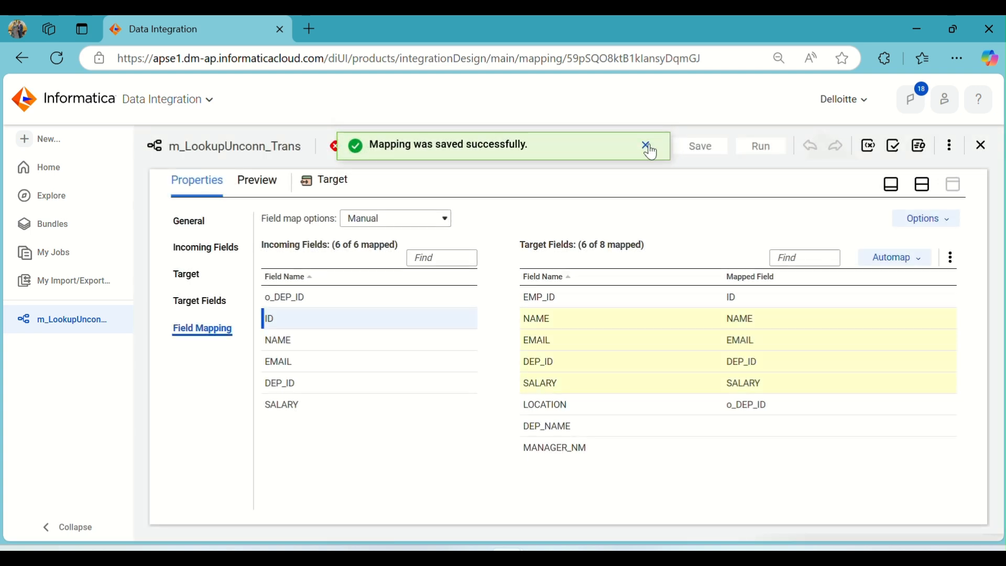
left_click(646, 146)
- Restore the design canvas, validate the mapping, and expand the U_Lookup validation error details
left_click(921, 185)
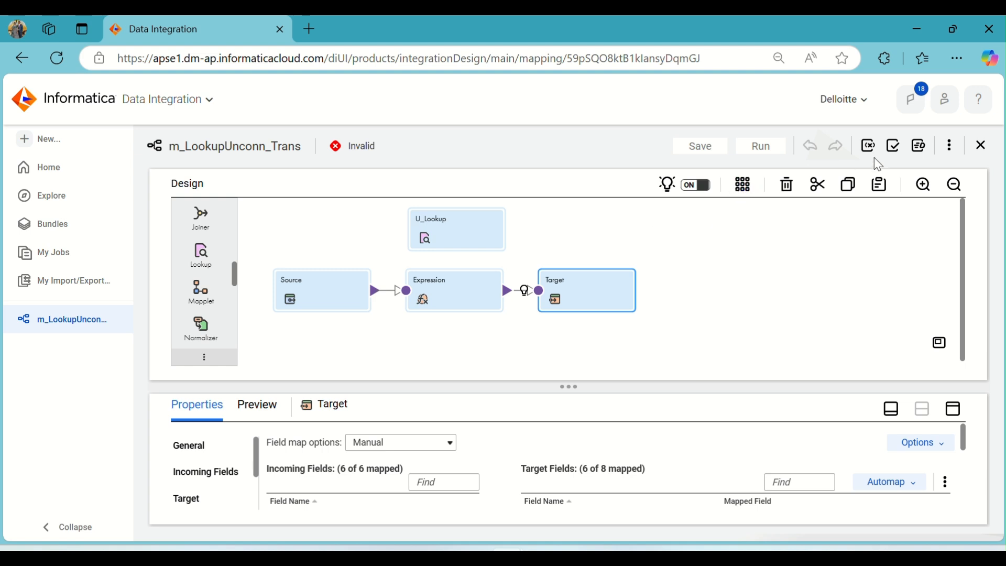
left_click(894, 148)
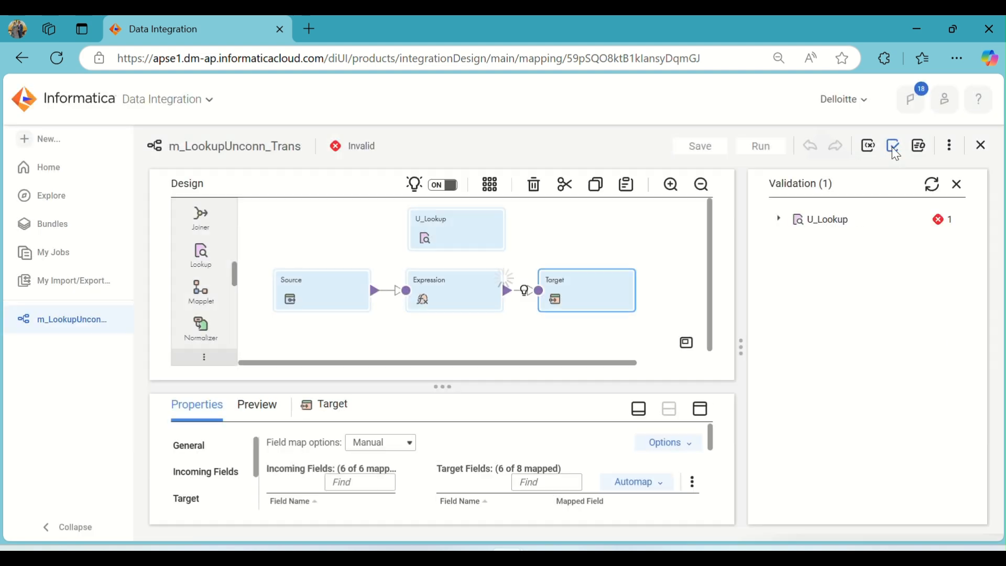
left_click(778, 219)
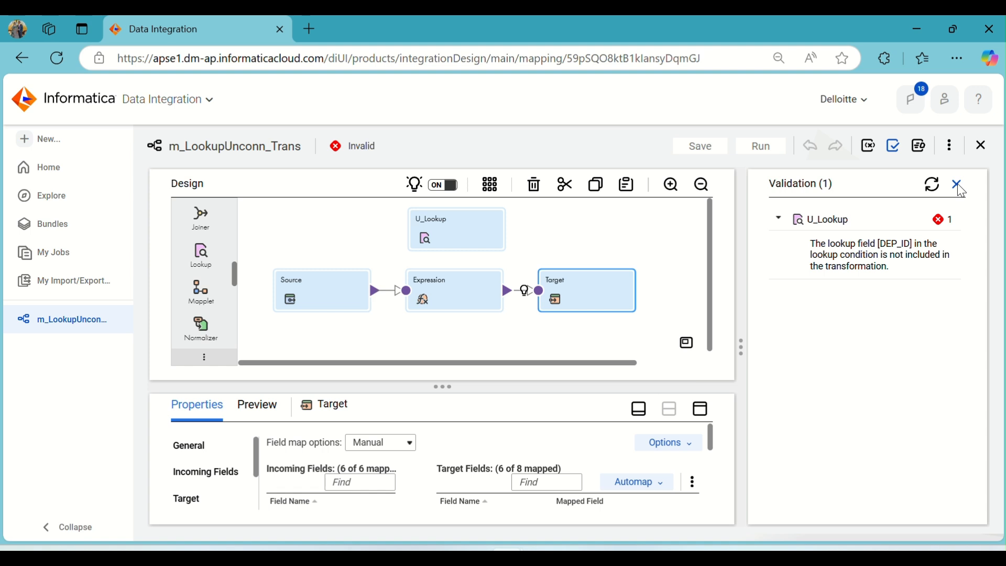
- Close the validation panel and review the Target's field mapping in the enlarged properties panel
left_click(960, 187)
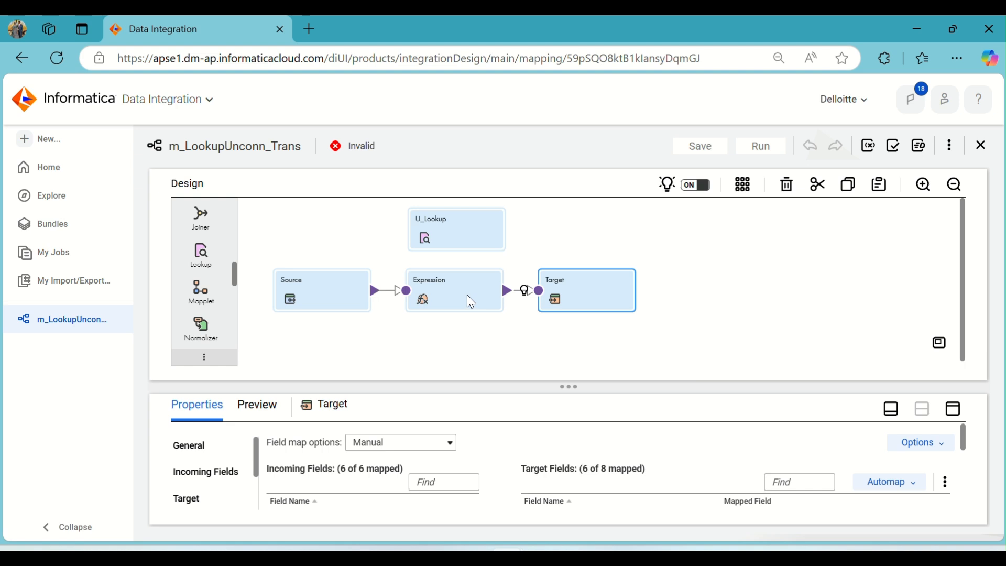
left_click(953, 408)
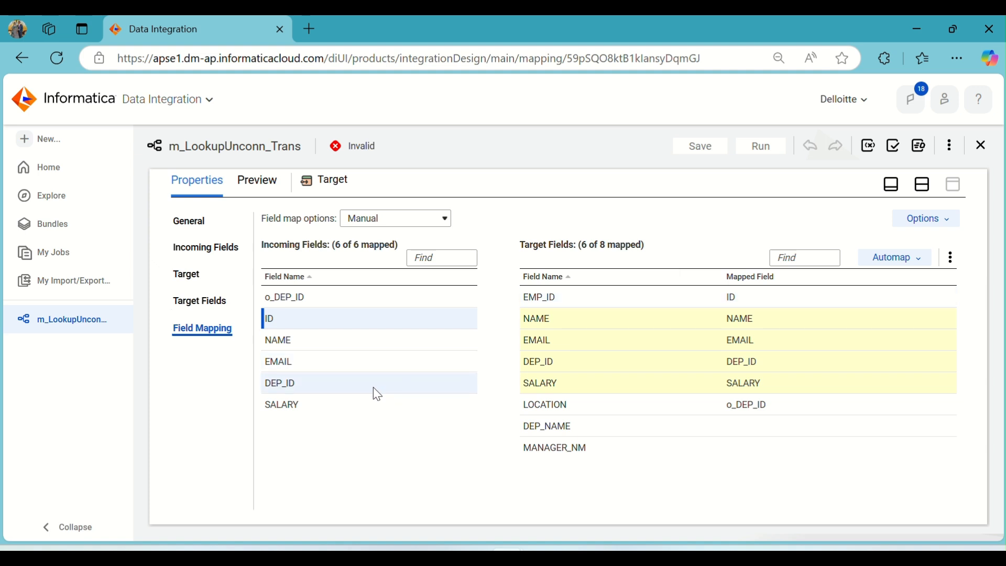
mouse_move(377, 394)
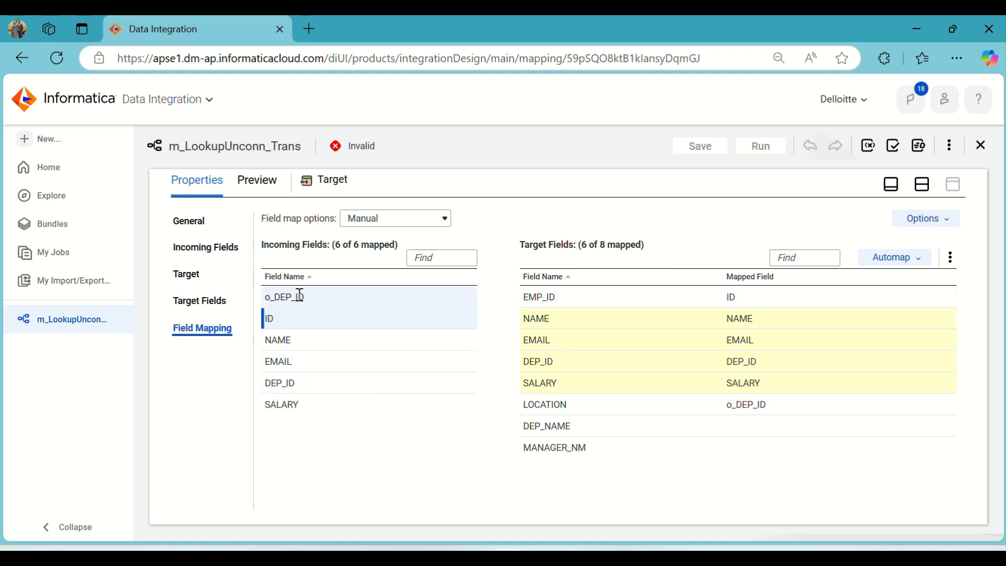
left_click(923, 186)
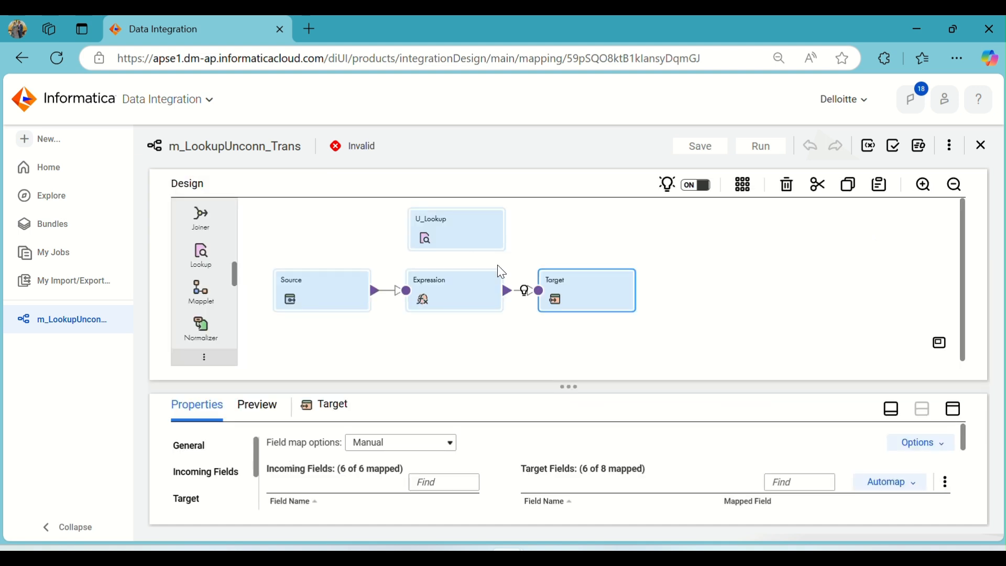
- Inspect the U_Lookup's lookup condition, return fields, lookup object and incoming fields, revalidating the mapping along the way
left_click(493, 242)
left_click(953, 409)
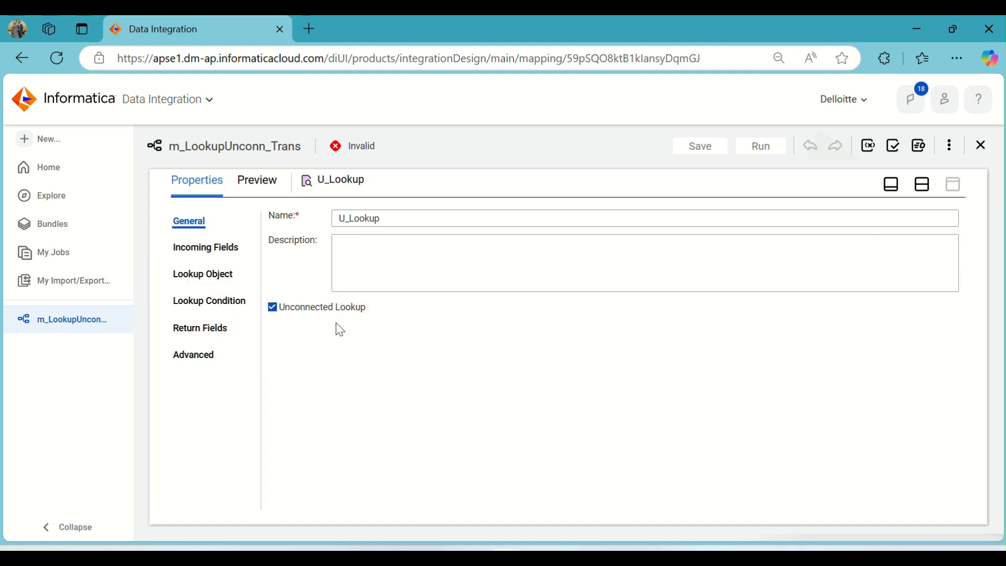
left_click(226, 307)
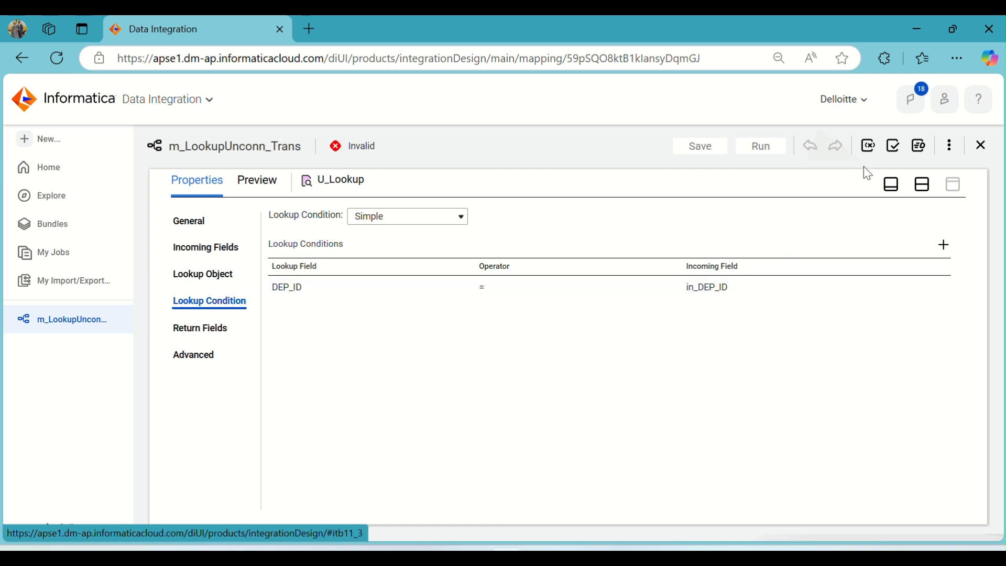
left_click(891, 147)
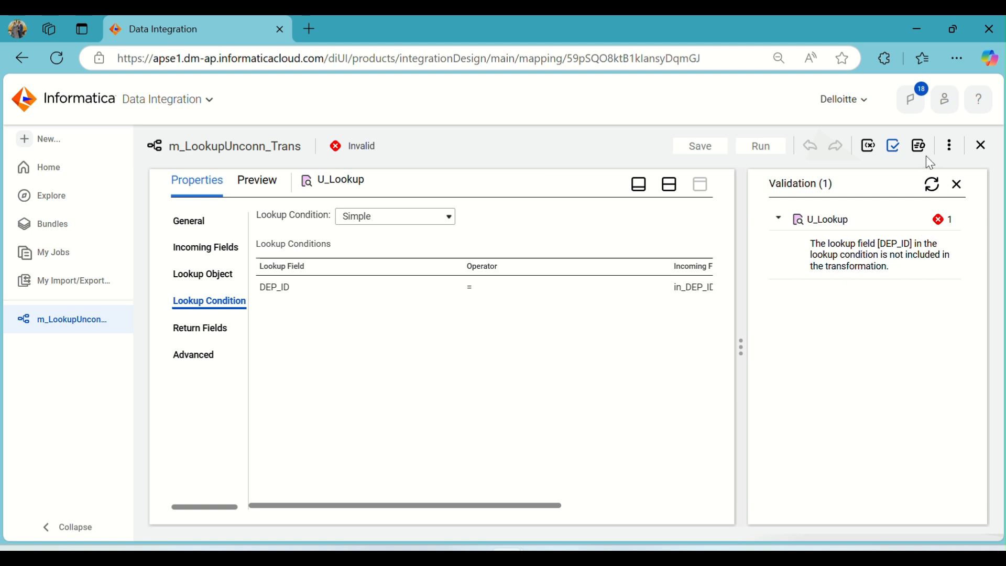
left_click(959, 188)
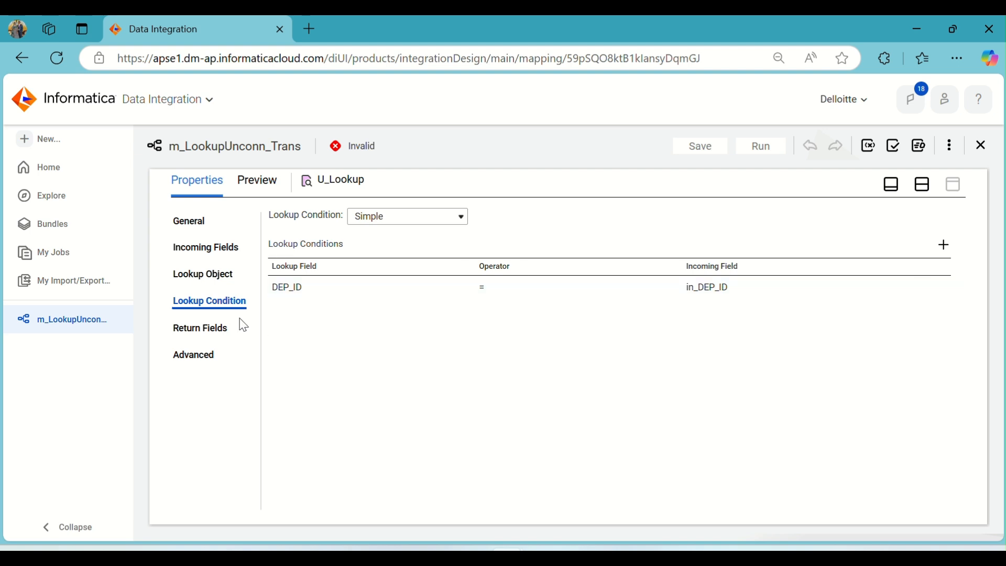
left_click(212, 328)
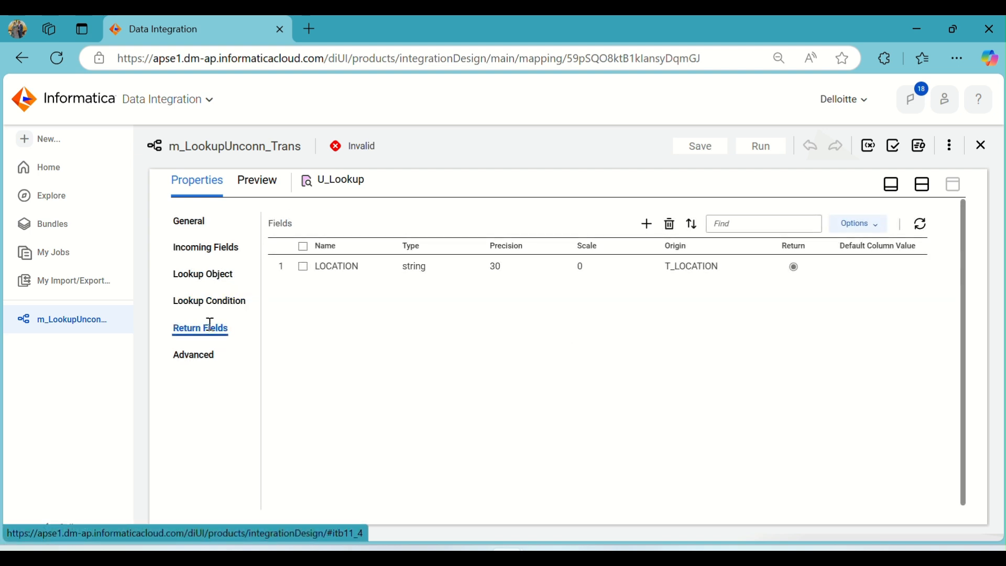
left_click(208, 284)
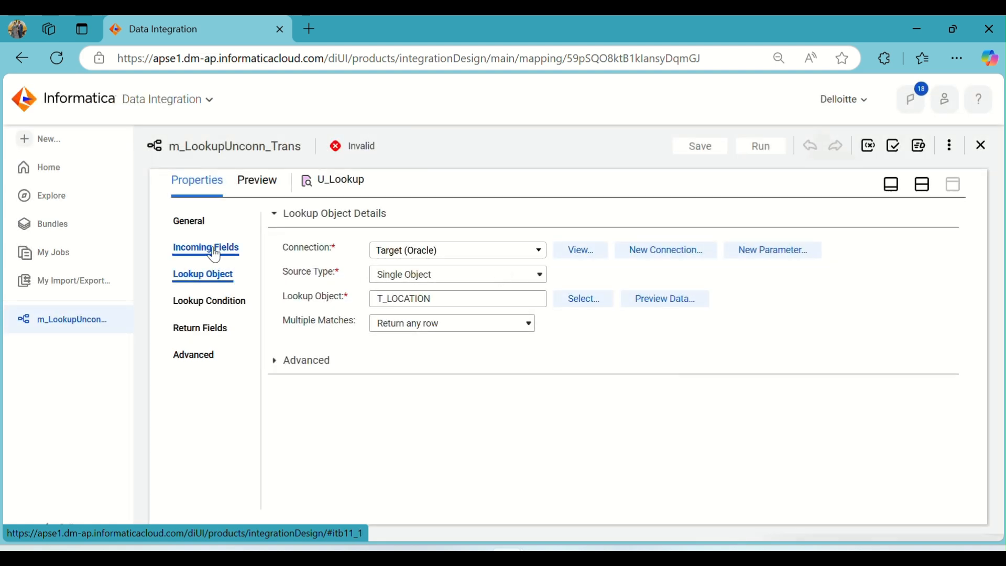
left_click(214, 248)
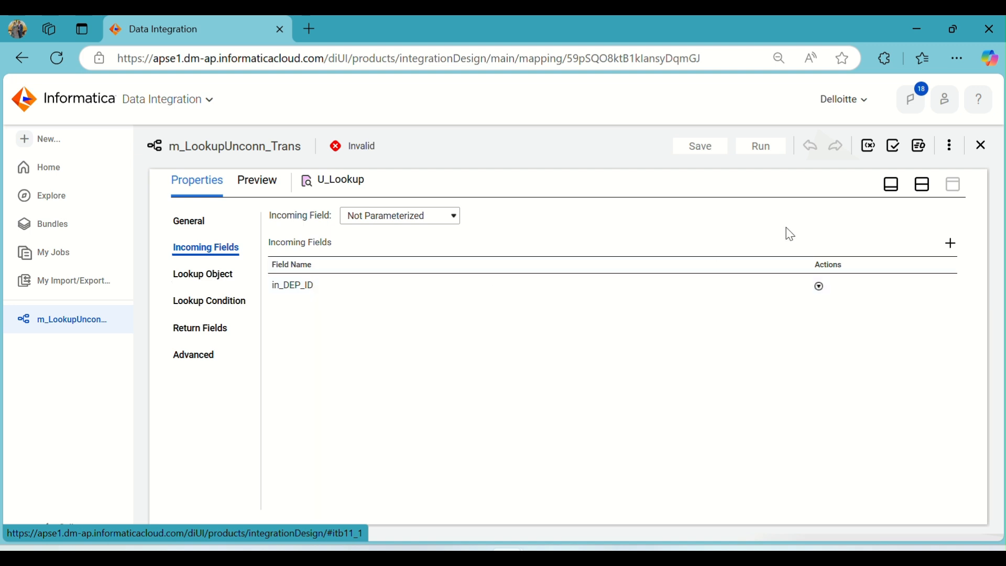
left_click(923, 185)
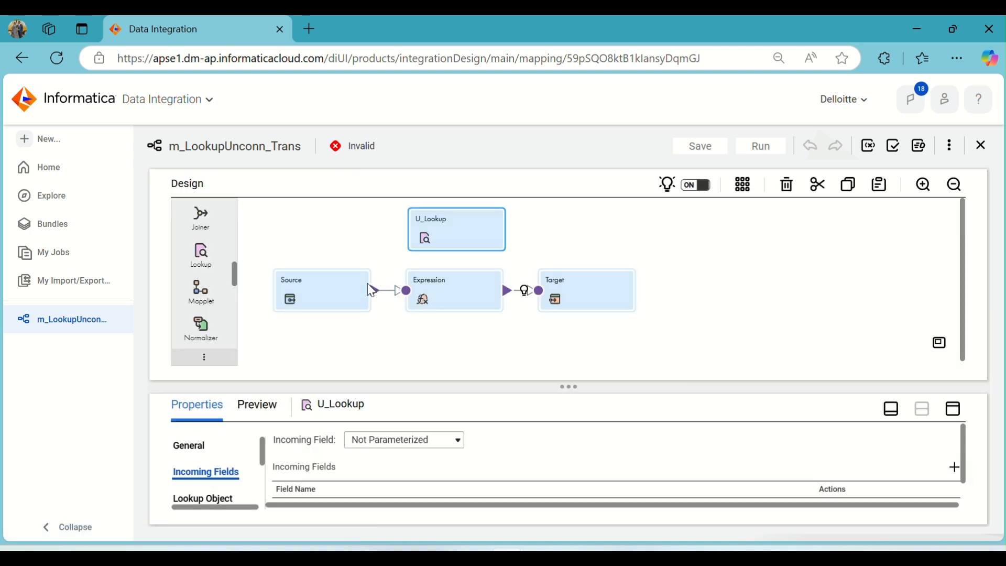
- Inspect the Expression's o_DEP_ID output field and its :LKP.U_Lookup(DEP_ID) expression without changing them
left_click(476, 293)
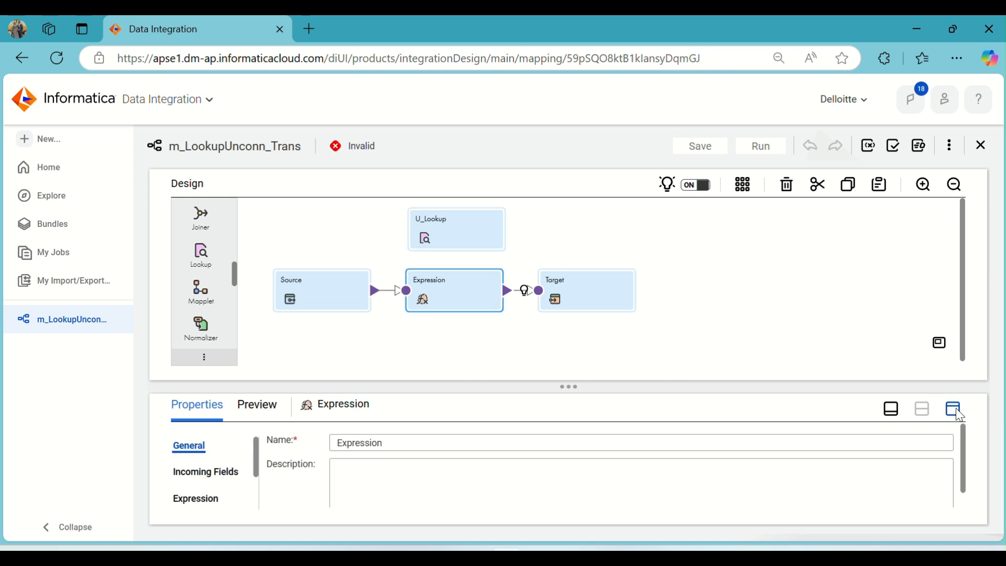
left_click(954, 409)
left_click(207, 273)
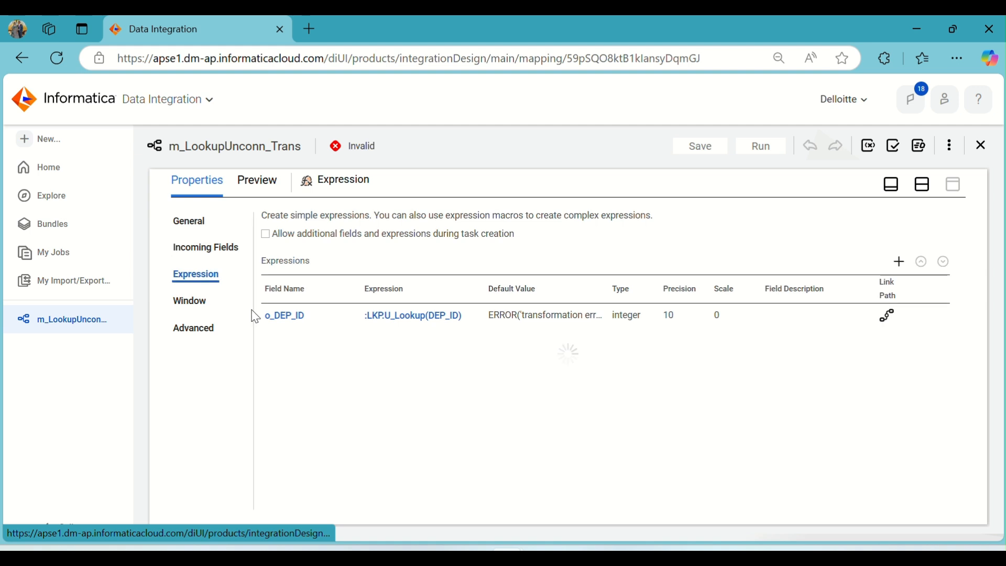
left_click(292, 328)
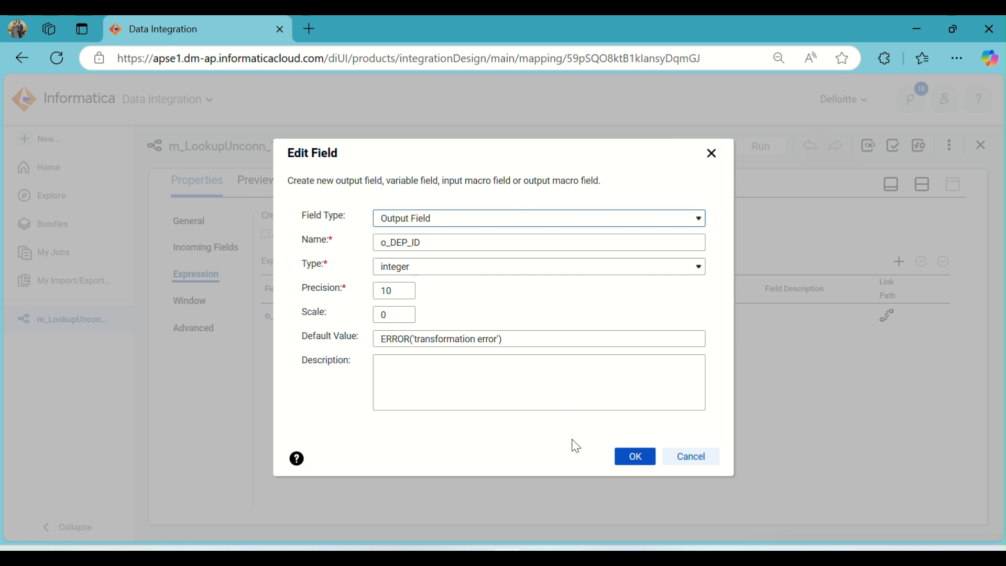
left_click(685, 456)
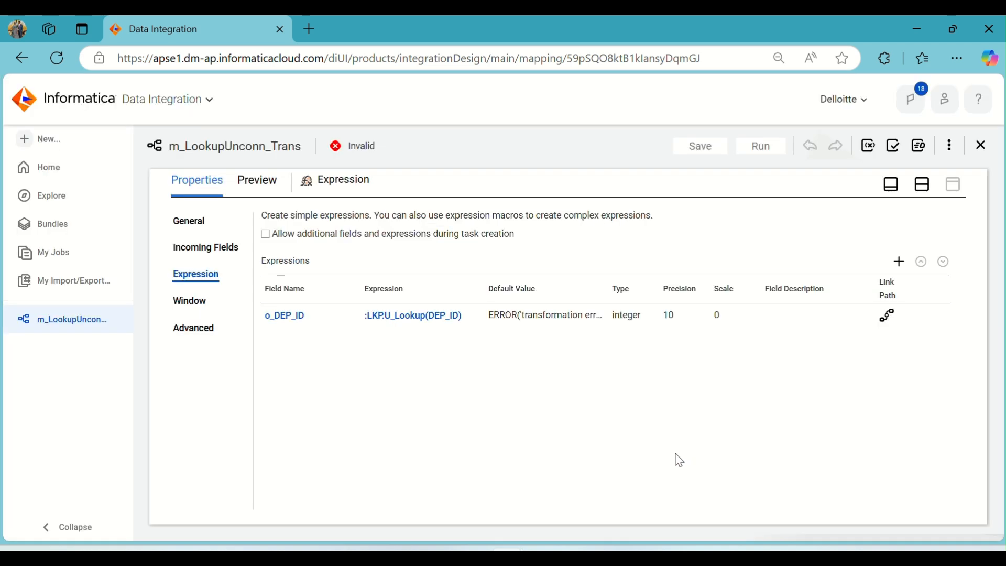
left_click(437, 317)
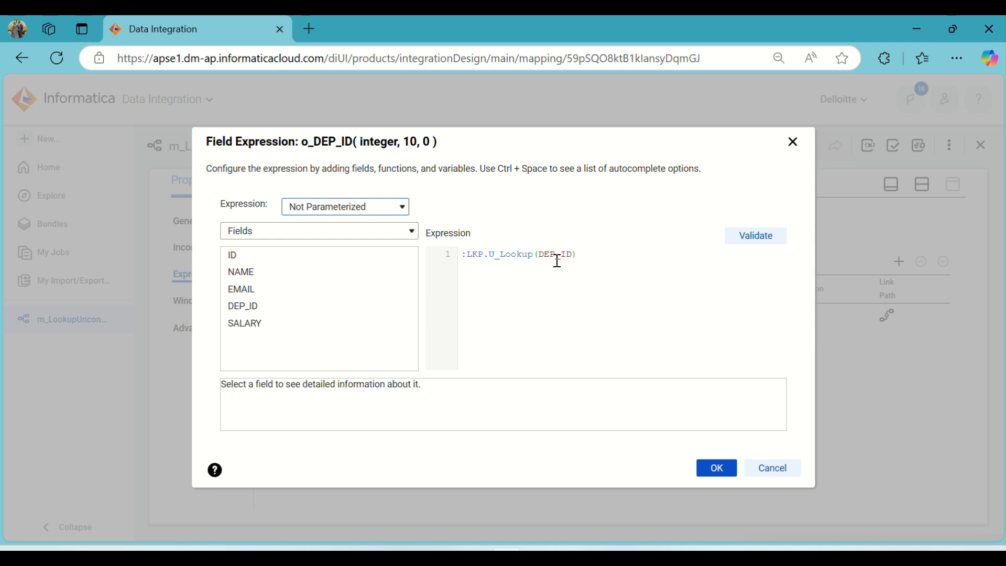
left_click(762, 465)
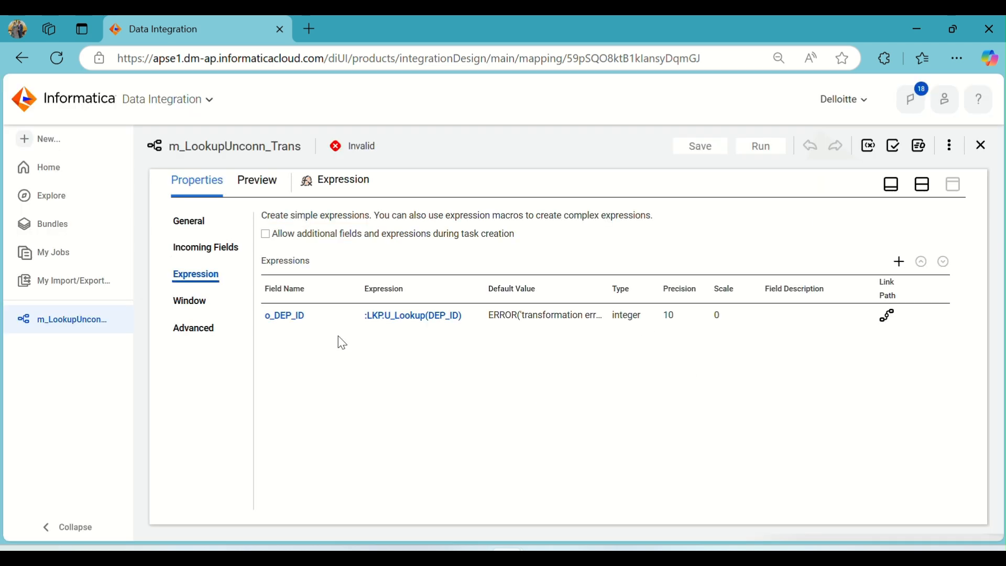
left_click(914, 188)
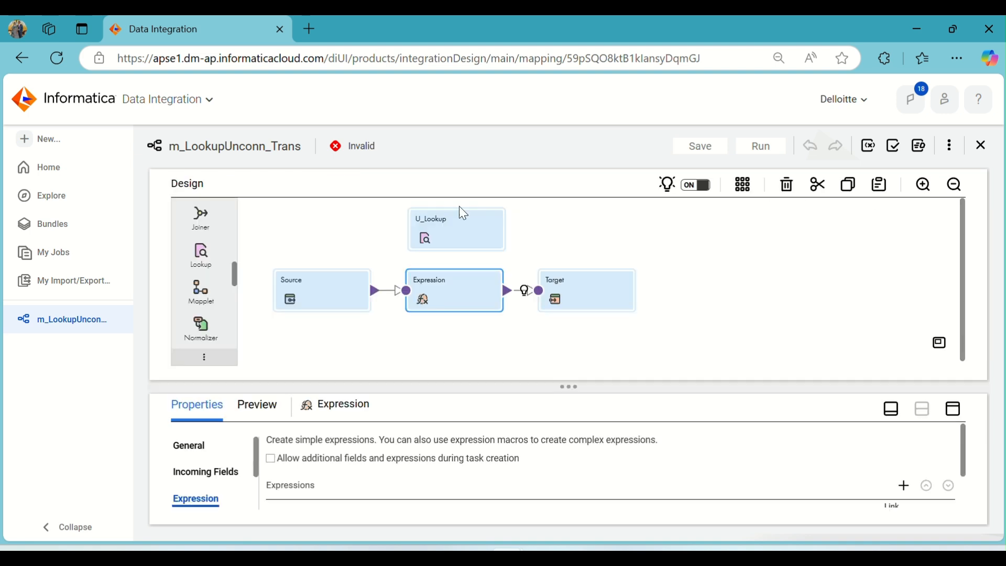
- Open the U_Lookup's lookup condition and check which lookup fields are available for the condition
left_click(439, 232)
left_click(952, 409)
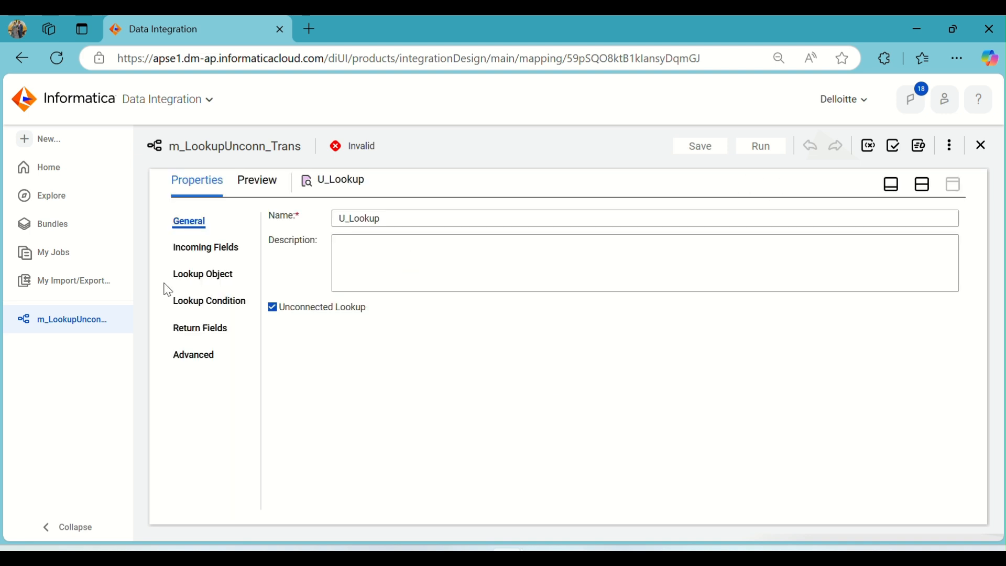
left_click(206, 287)
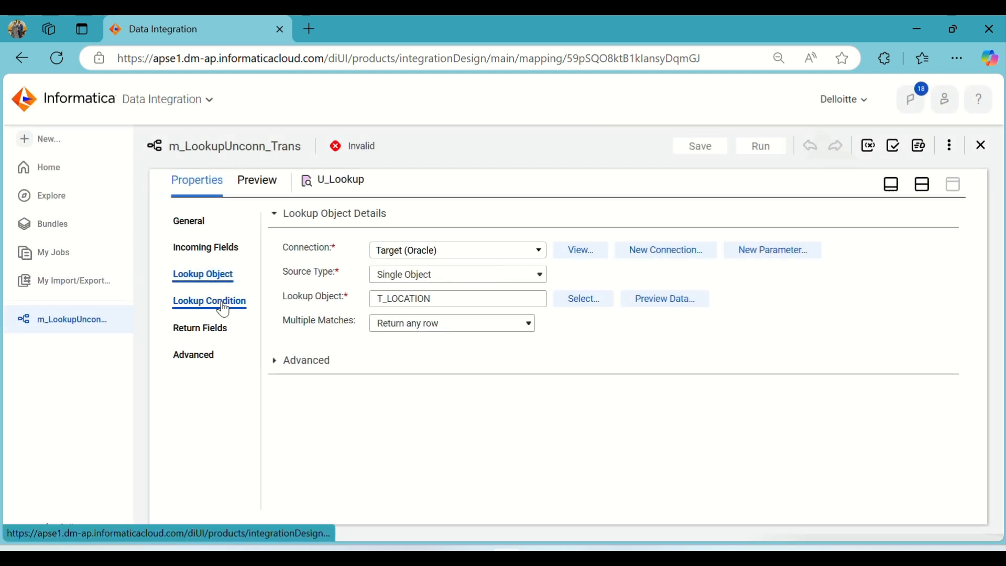
left_click(223, 309)
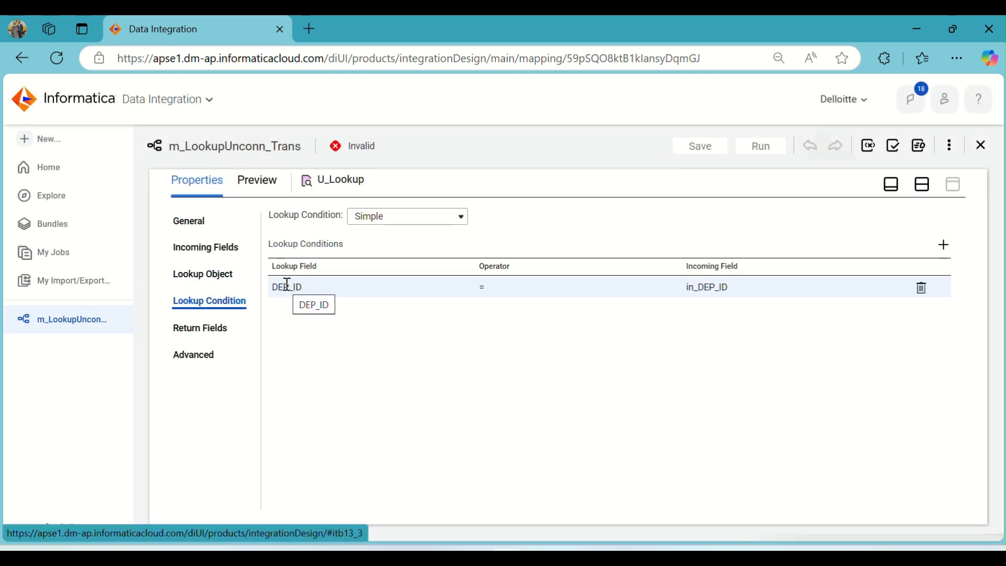
left_click(369, 294)
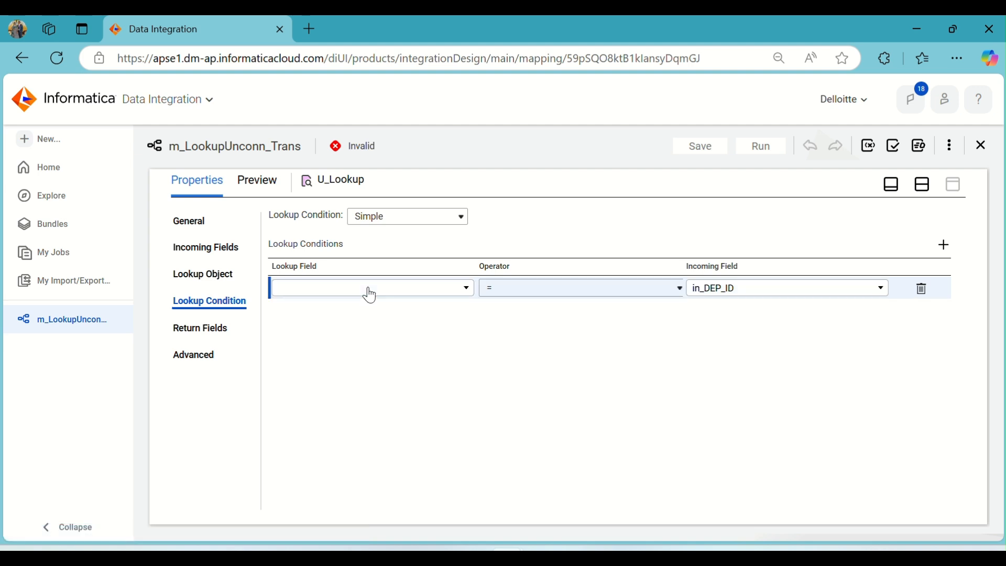
left_click(369, 295)
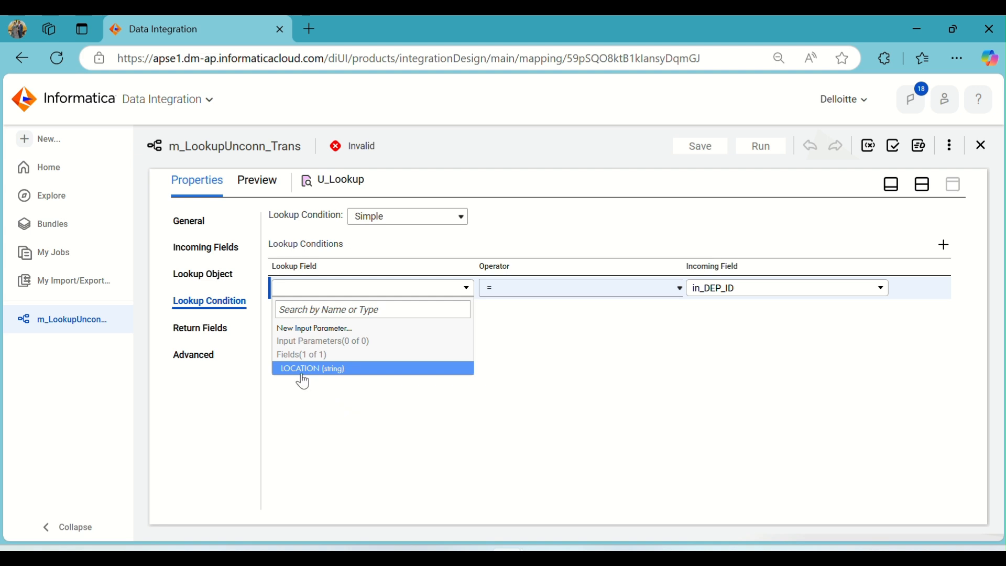
left_click(300, 406)
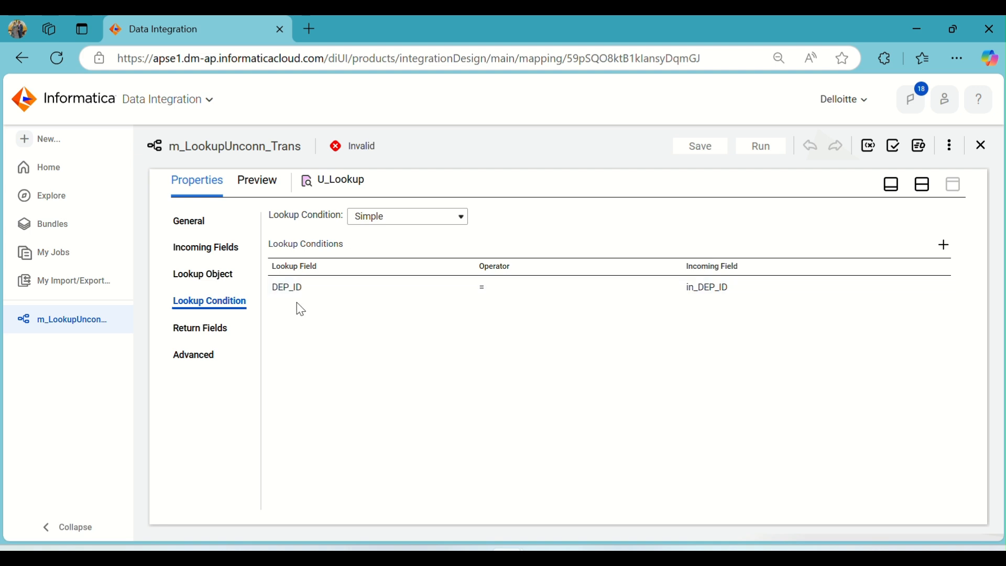
- Reselect T_LOCATION as the U_Lookup's lookup object to refresh its fields
left_click(207, 275)
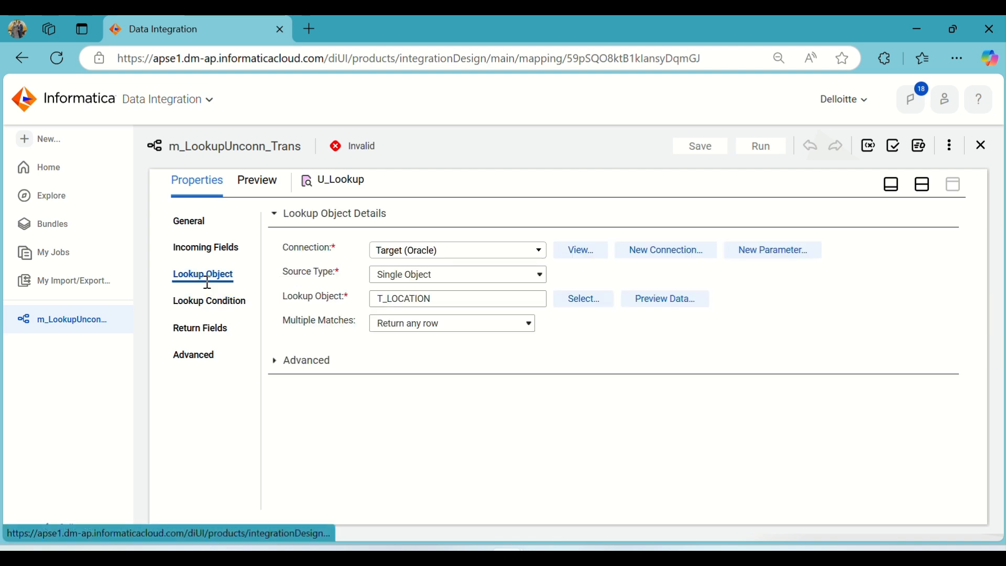
left_click(577, 300)
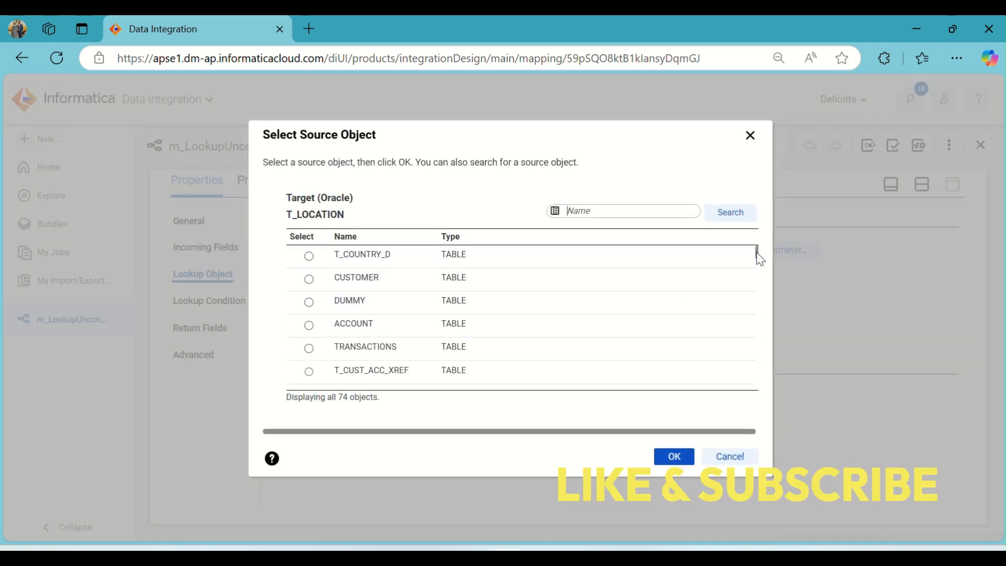
left_click_drag(758, 255, 744, 397)
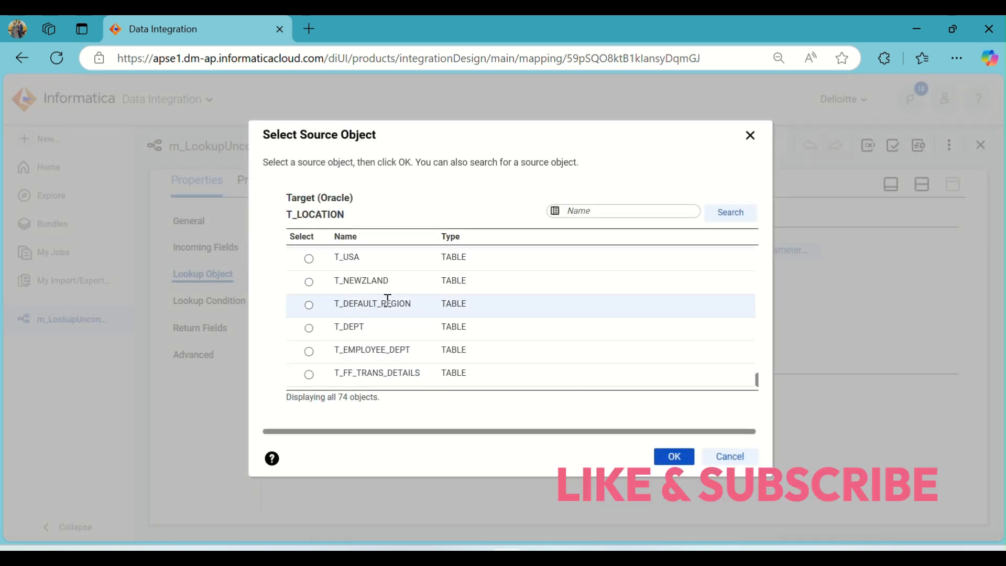
scroll(388, 299, "up", 2)
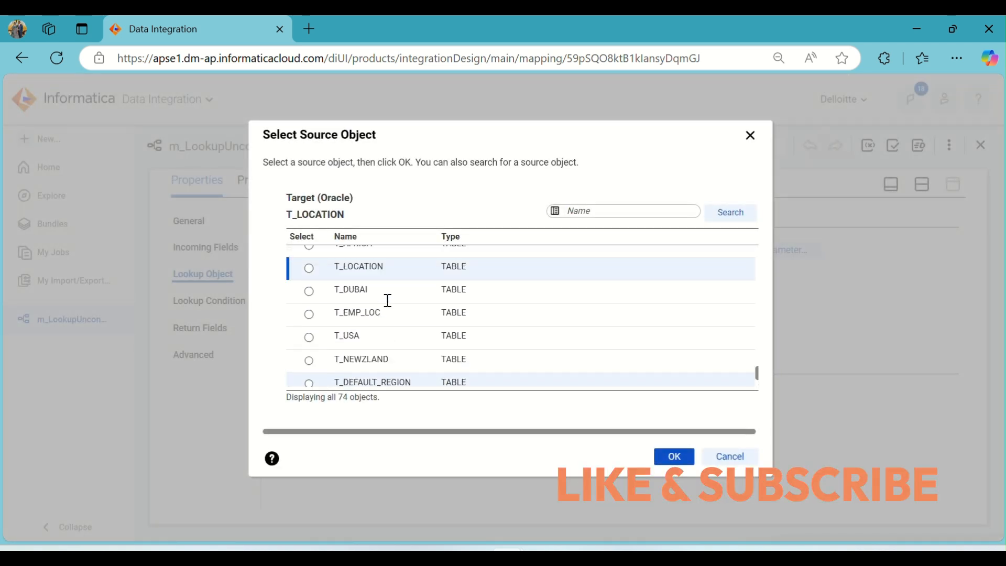
left_click(376, 265)
left_click(669, 454)
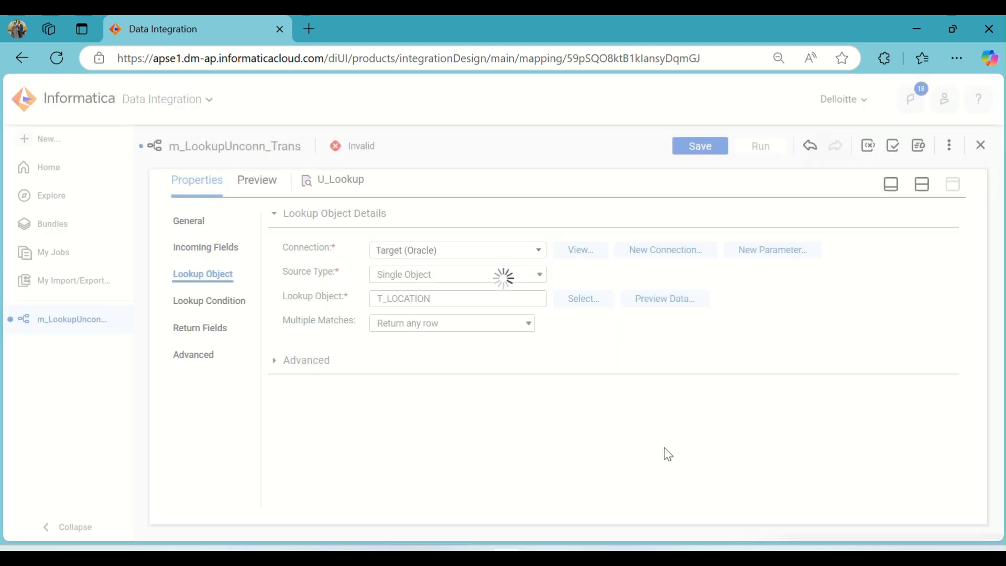
- Set the lookup condition's lookup field to DEP_ID, matched against the incoming field in_DEP_ID
left_click(206, 302)
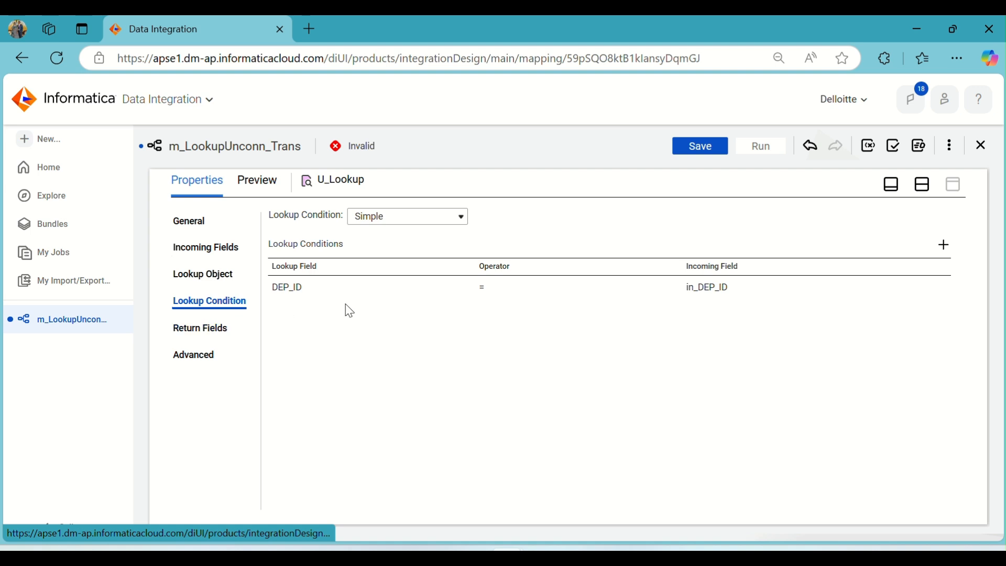
left_click(396, 292)
left_click(396, 291)
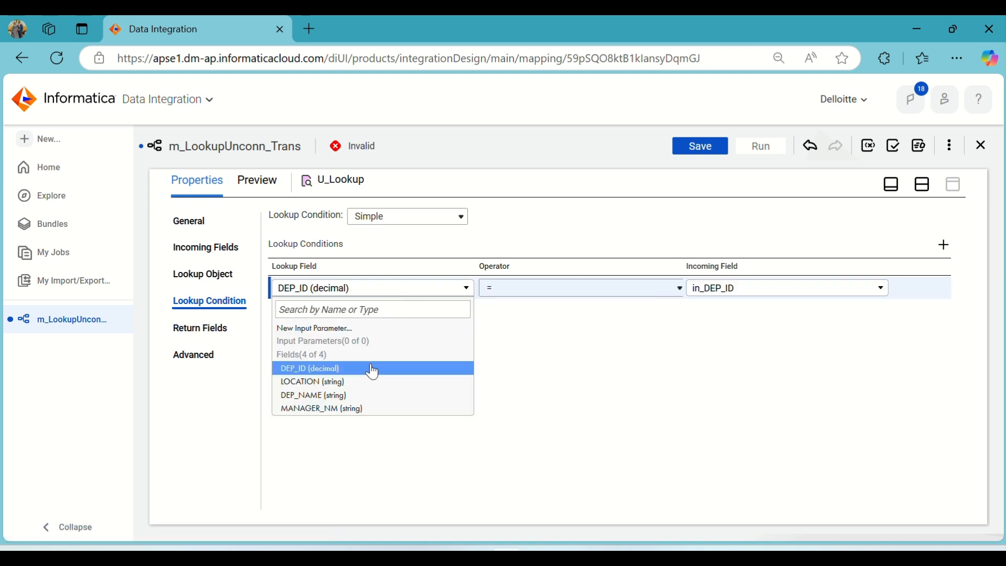
left_click(345, 370)
left_click(773, 294)
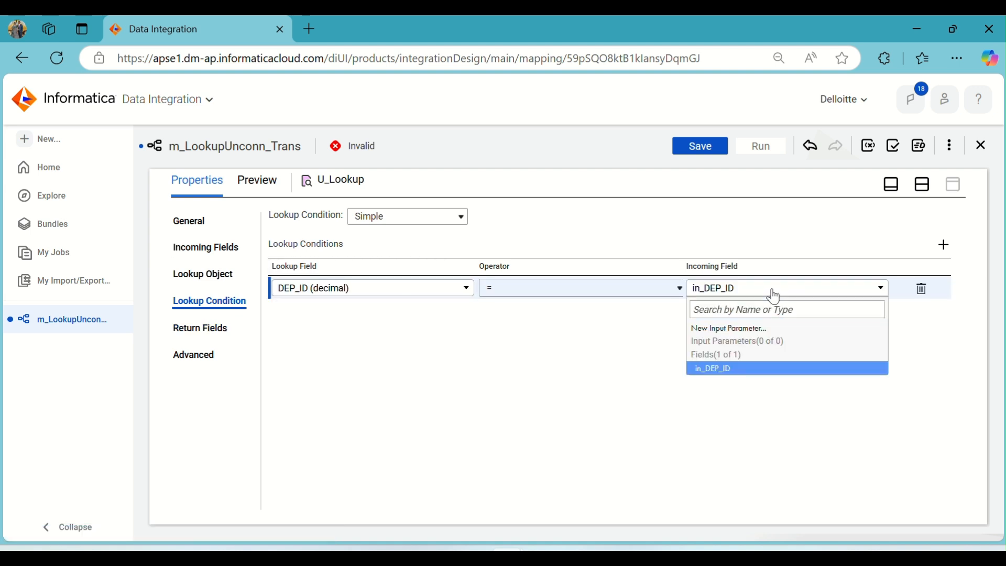
- Auto-arrange the mapping canvas and save the mapping with LOCATION as the U_Lookup's return field
left_click(193, 330)
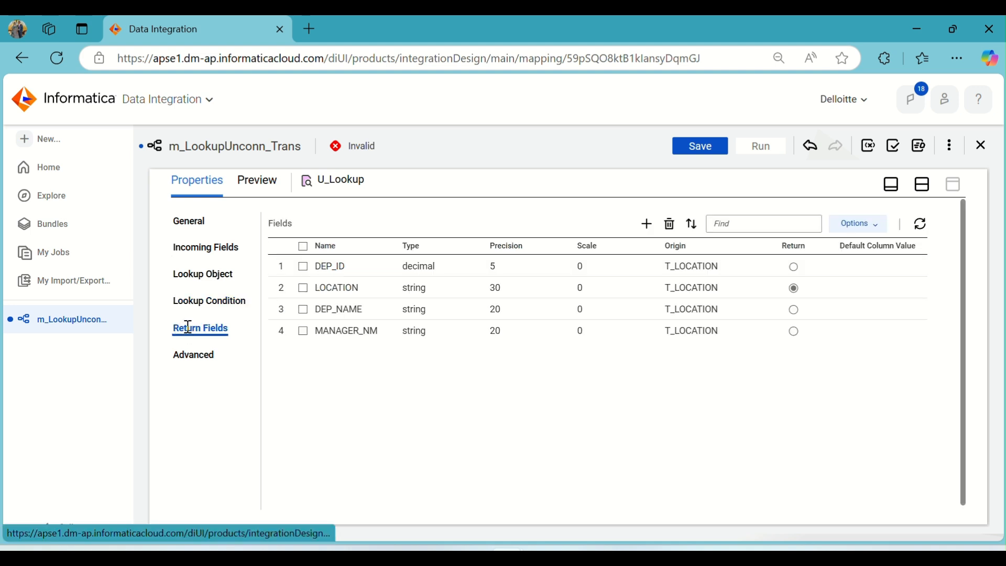
left_click(367, 292)
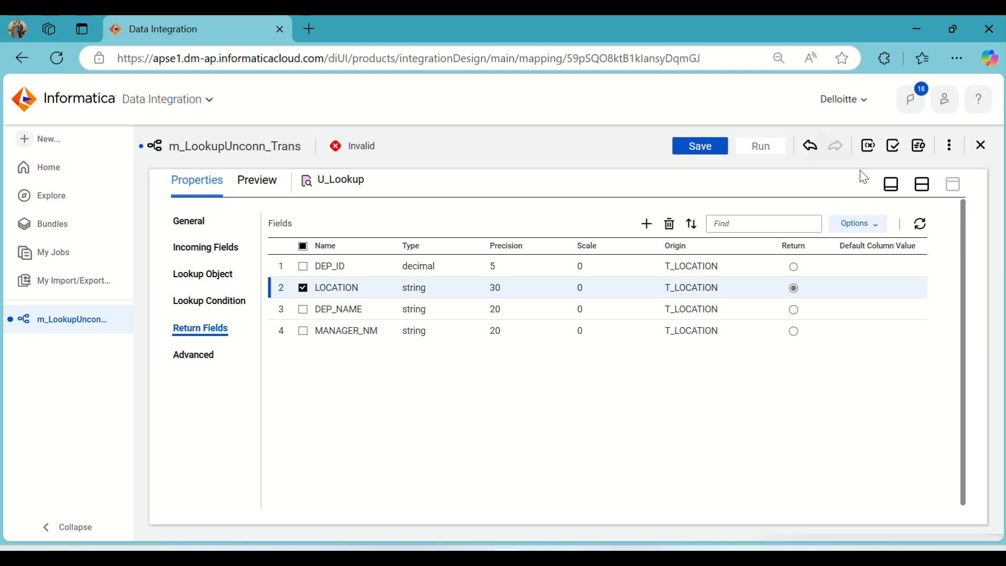
left_click(921, 186)
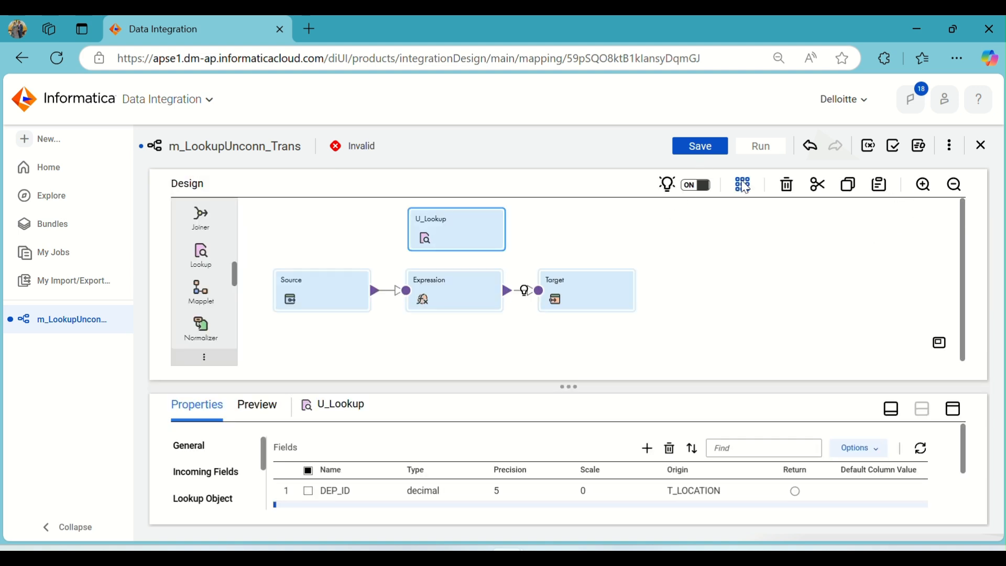
left_click(742, 184)
left_click(708, 152)
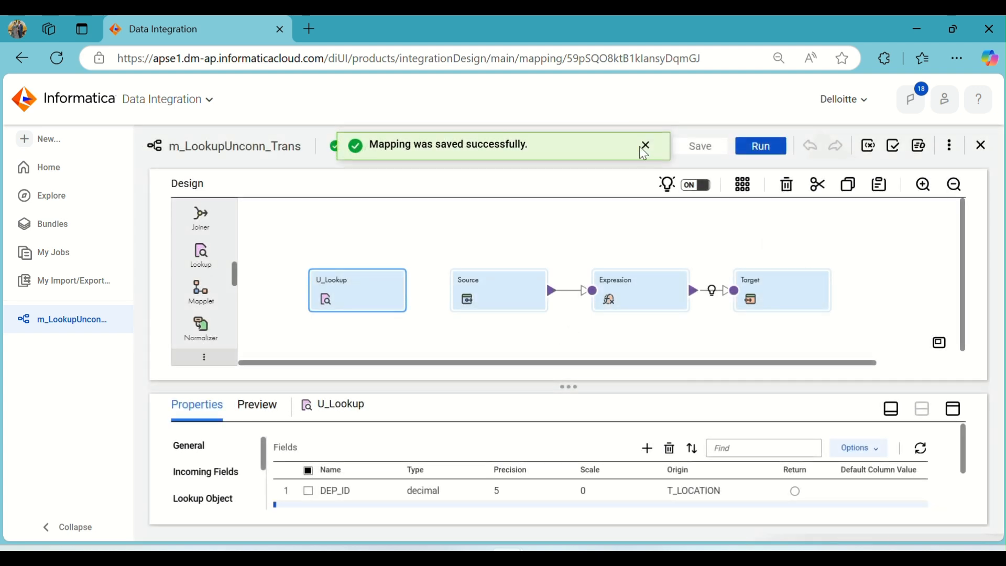
left_click(646, 148)
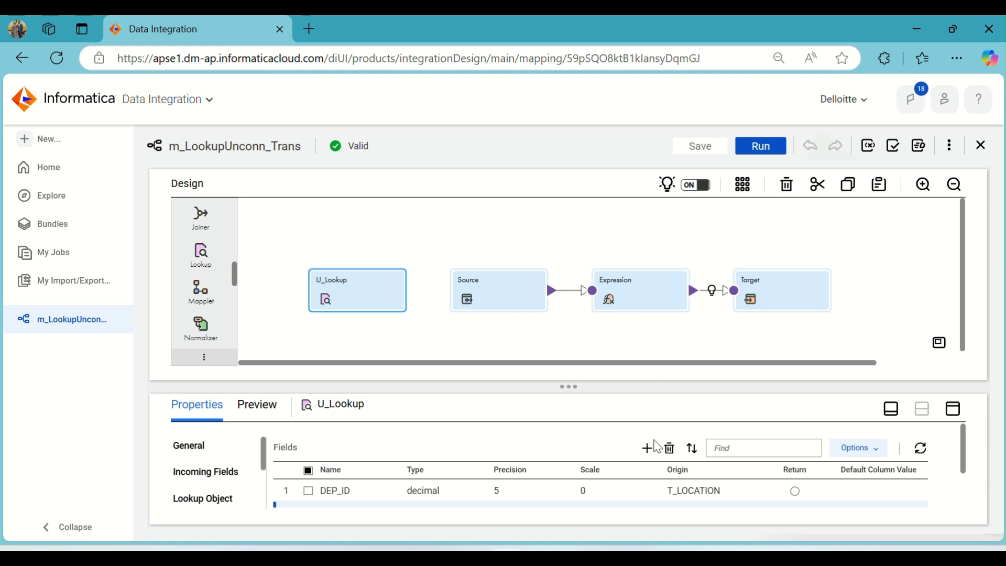
- Run the m_LookupUnconn_Trans mapping
scroll(543, 438, "down", 2)
scroll(543, 438, "up", 2)
left_click(194, 447)
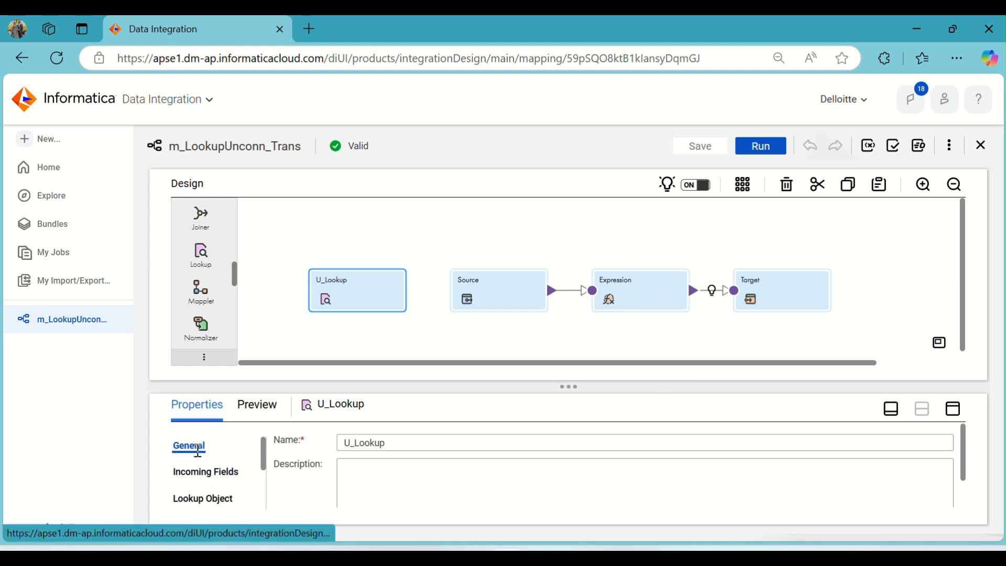
left_click(770, 151)
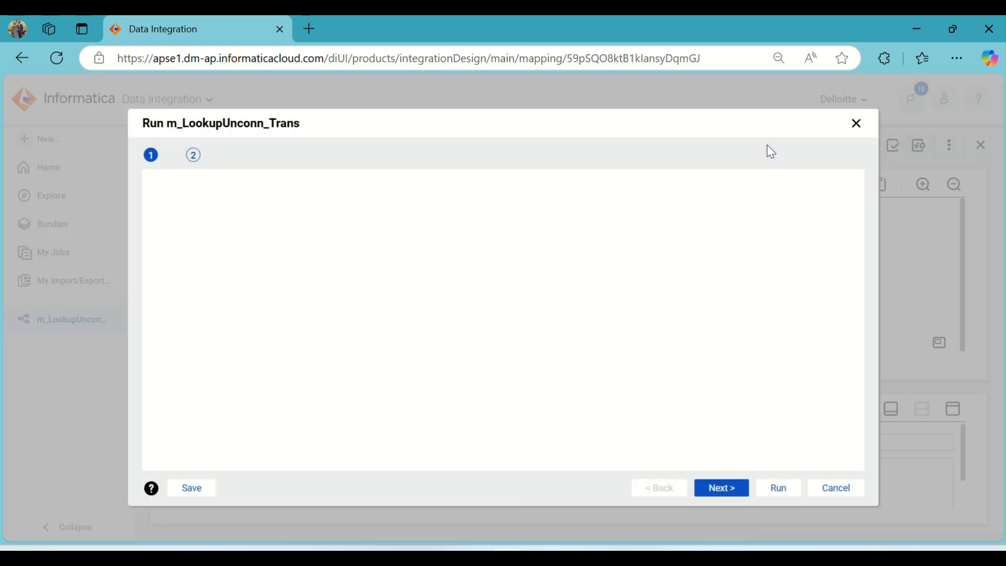
left_click(776, 489)
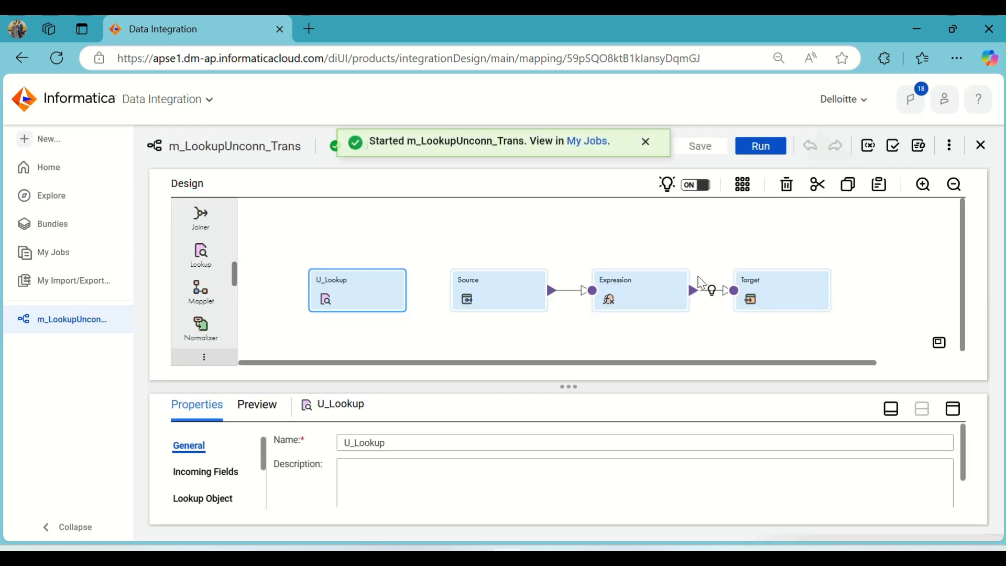
- Open My Jobs, refresh until the mapping's job finishes, and open the job's details
left_click(592, 152)
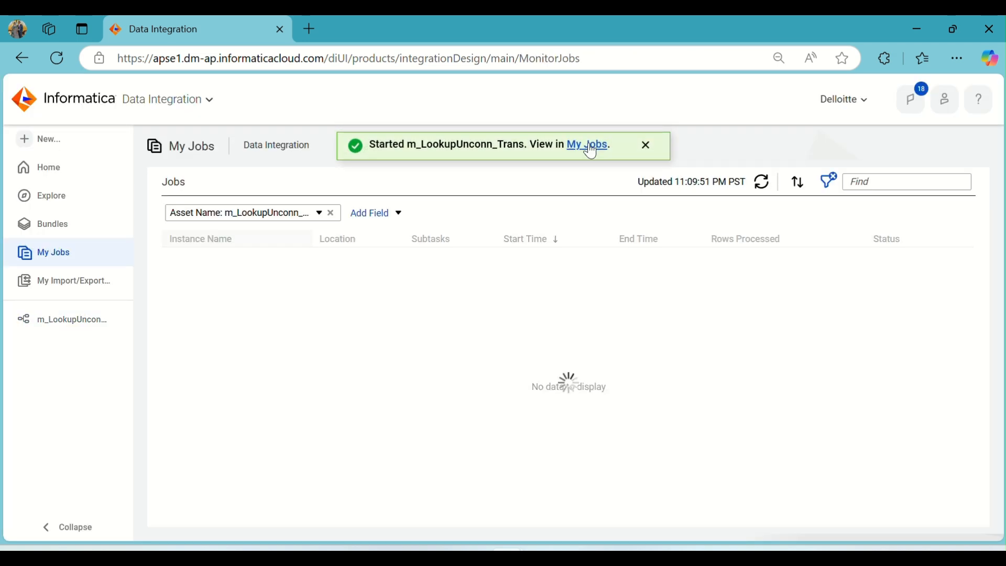
left_click(763, 188)
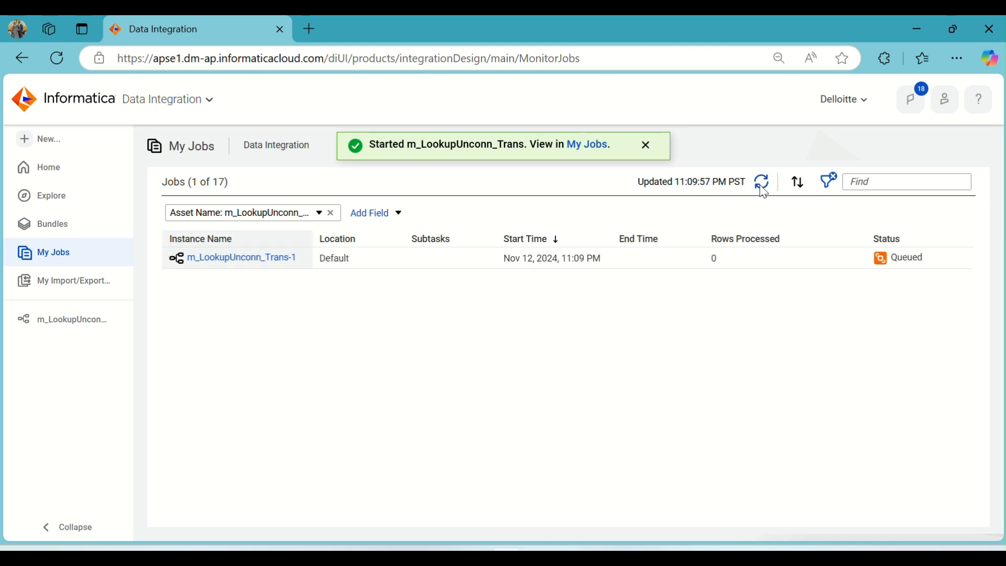
left_click(762, 189)
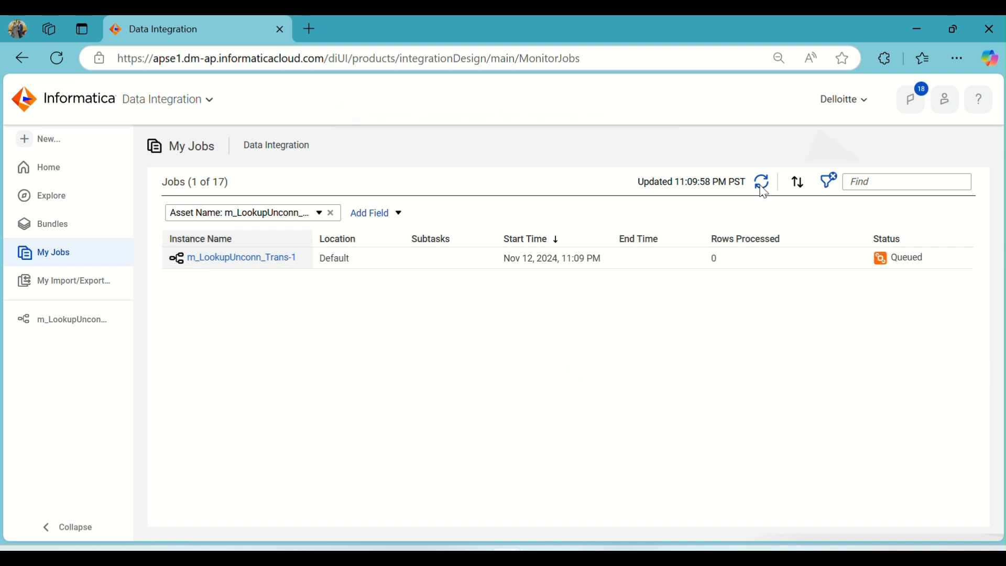
left_click(763, 189)
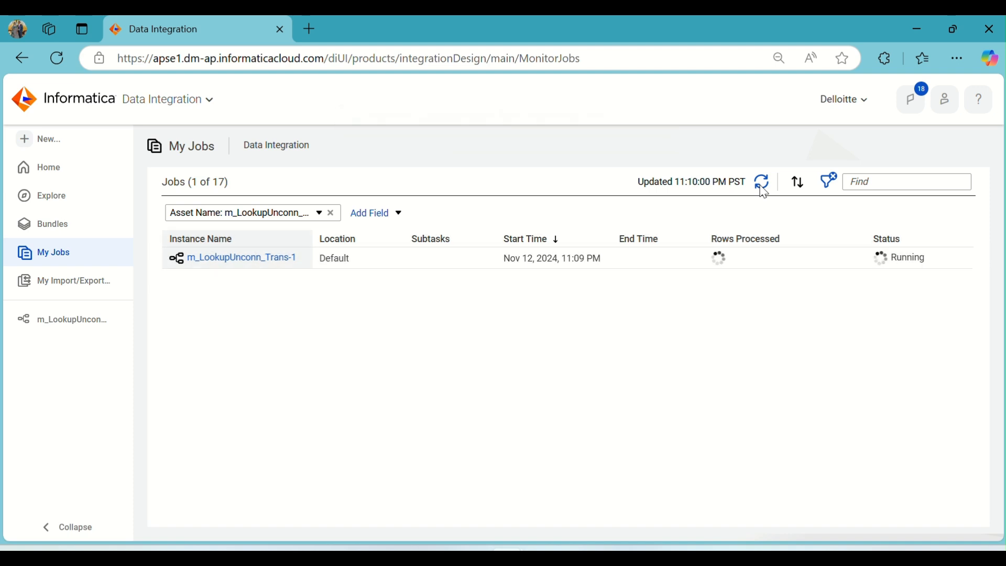
left_click(763, 188)
left_click(763, 189)
left_click(763, 188)
left_click(763, 189)
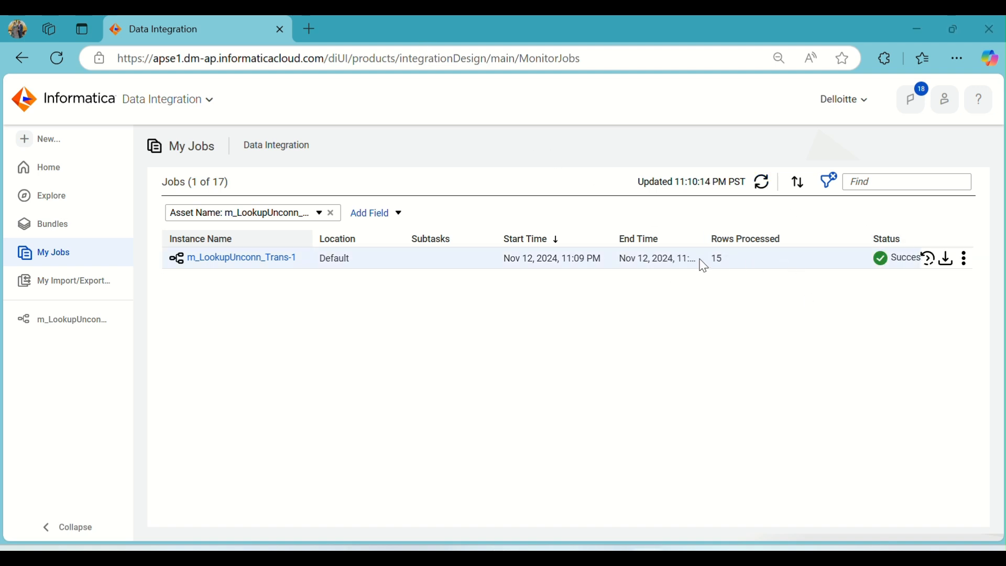
left_click(280, 258)
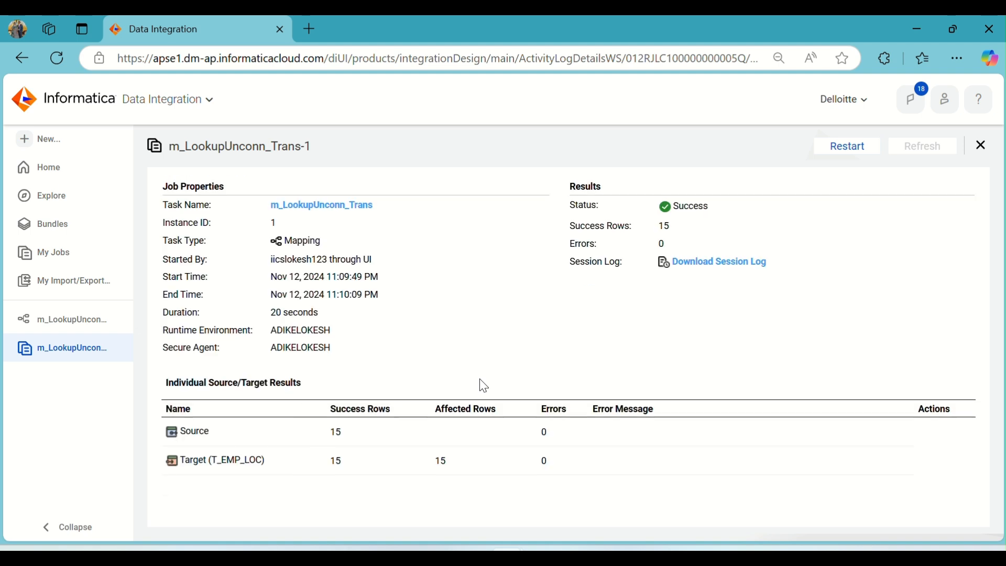
- Switch to Oracle SQL Developer and query T_EMP_LOC to inspect the loaded LOCATION values
left_click(578, 555)
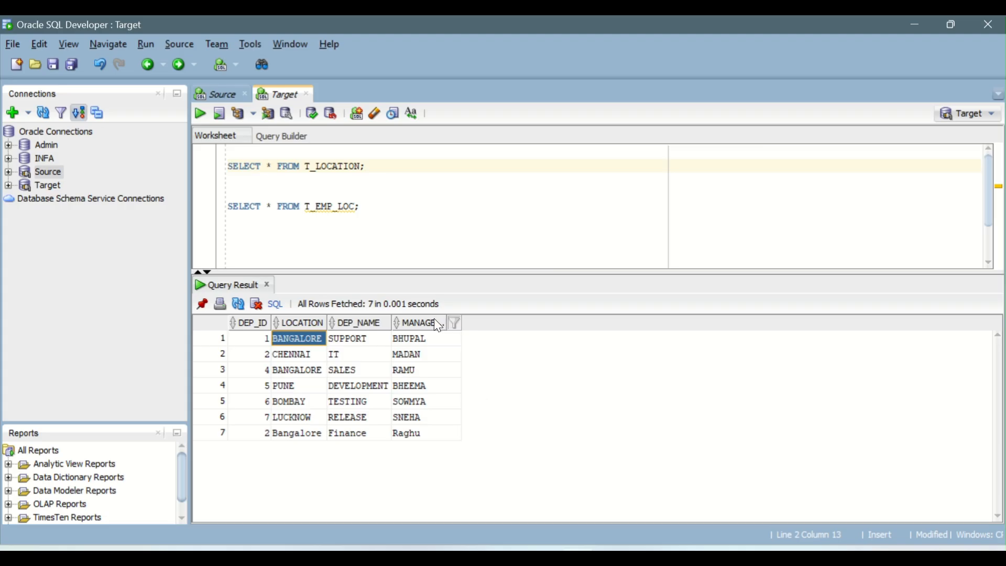
left_click(325, 206)
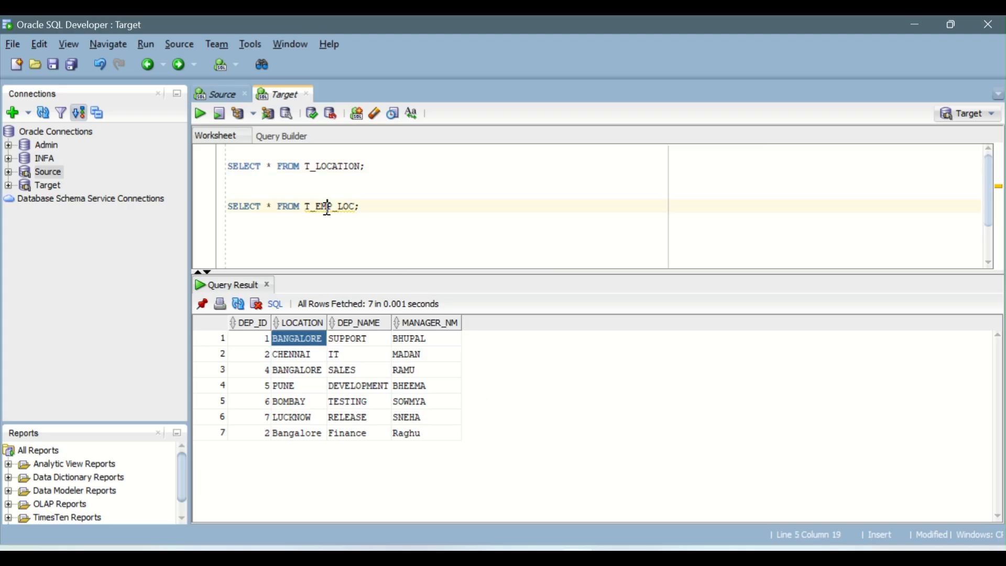
left_click(200, 113)
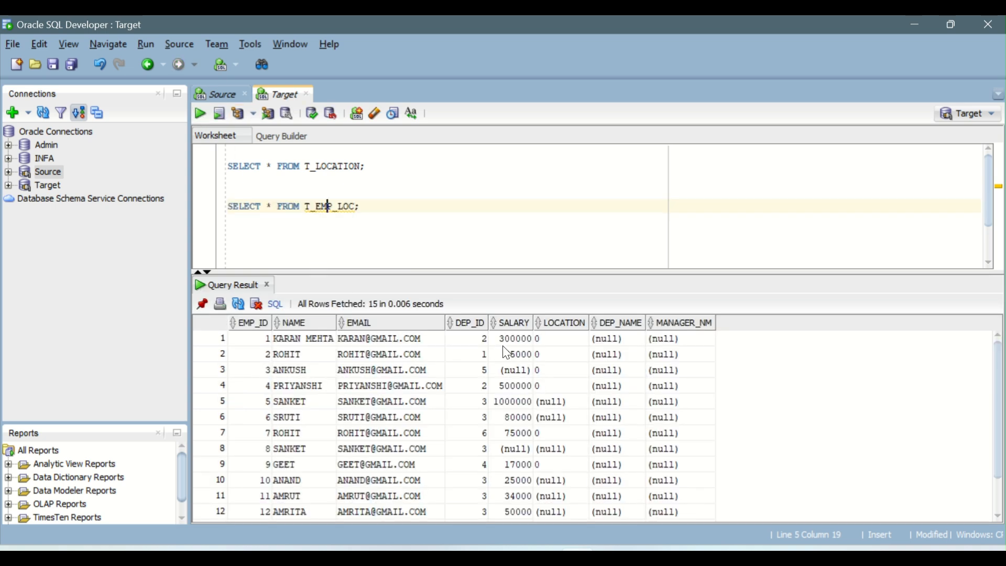
scroll(570, 347, "down", 1)
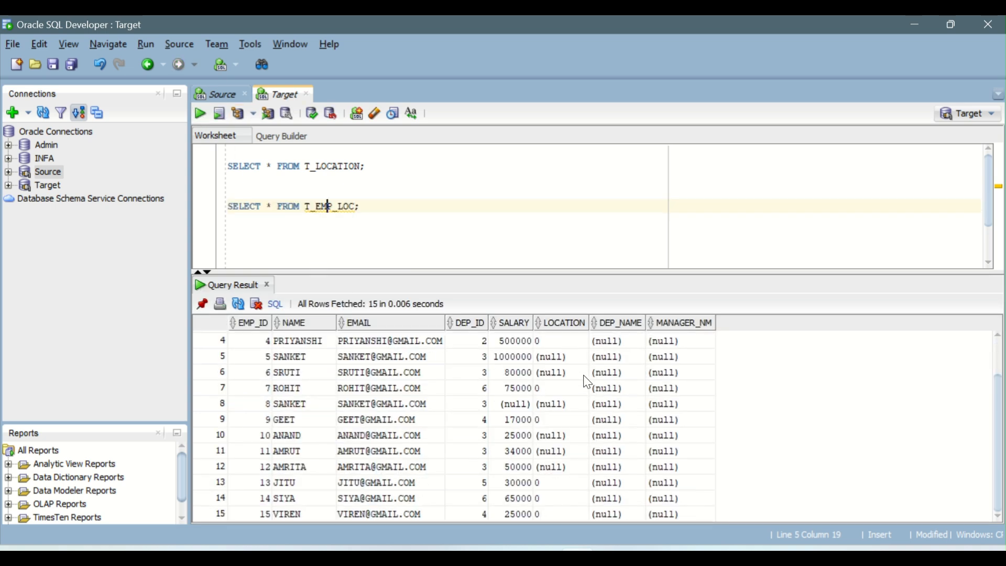
scroll(585, 461, "up", 1)
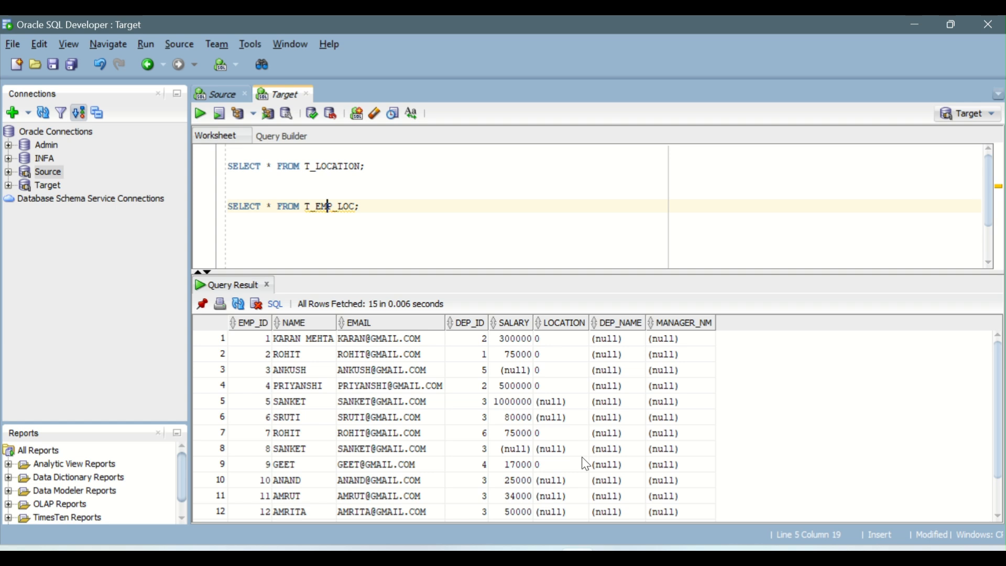
left_click_drag(565, 339, 590, 339)
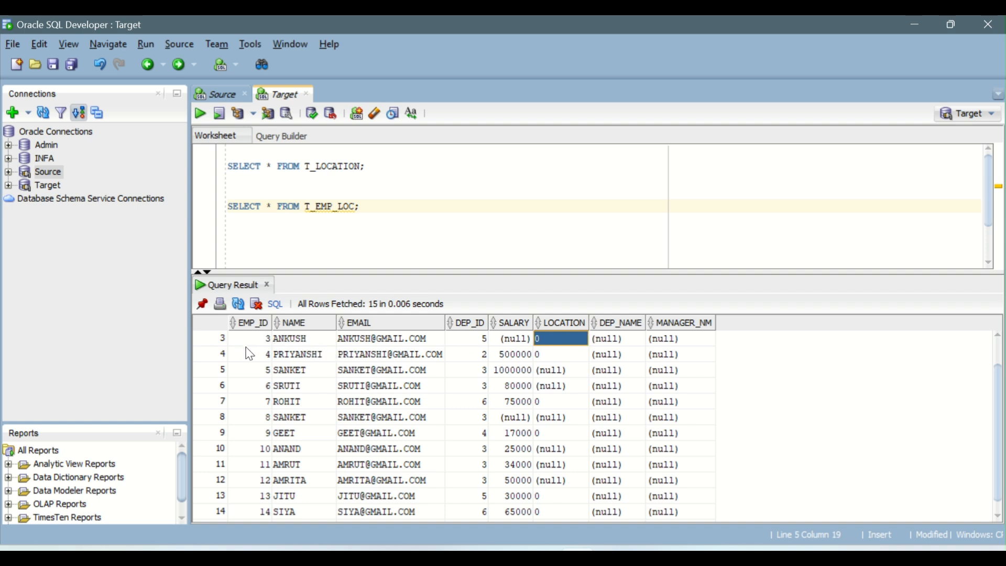
scroll(293, 367, "up", 1)
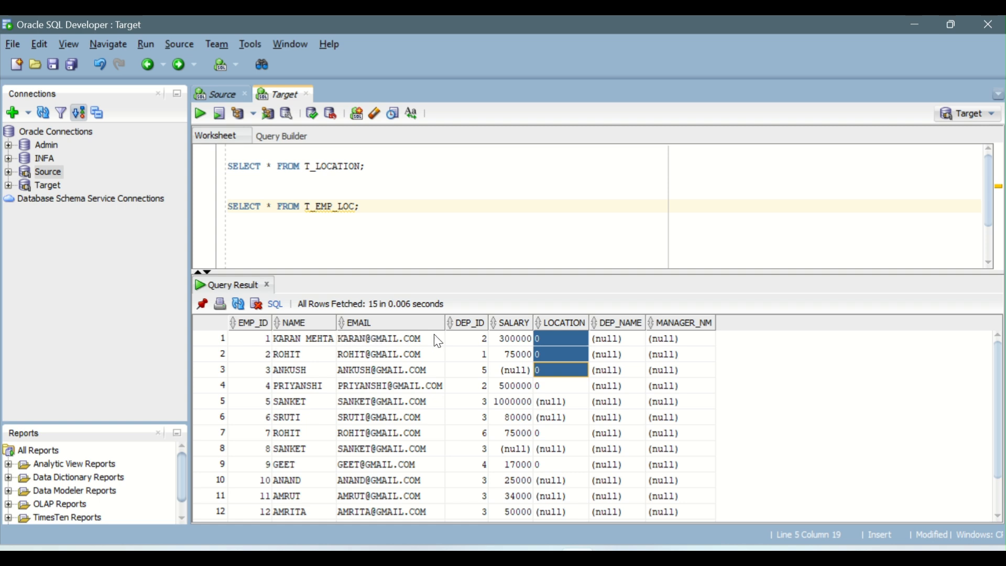
left_click_drag(471, 339, 544, 340)
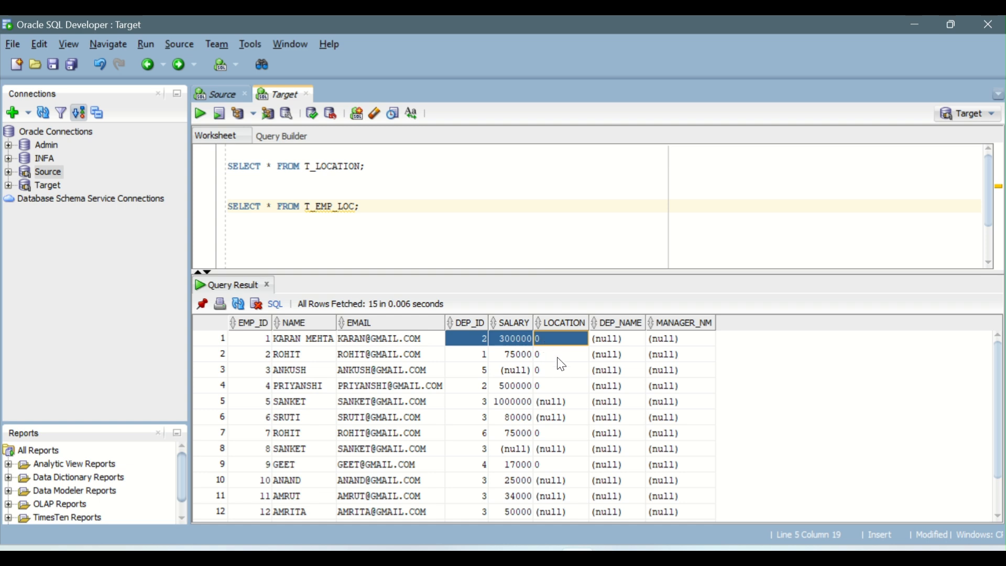
- Query T_LOCATION and then T_EMP_LOC again to compare the department locations
left_click(337, 162)
left_click(201, 116)
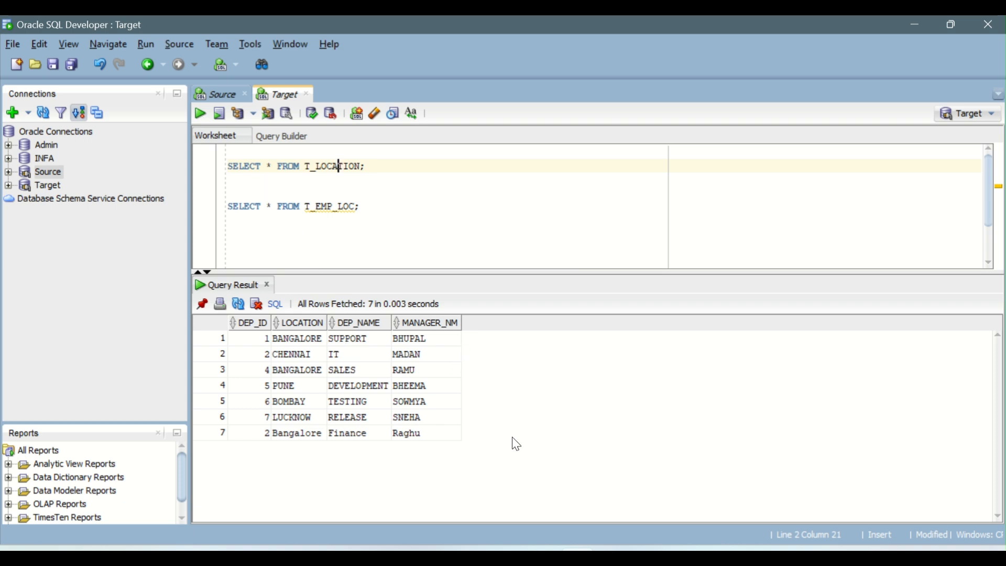
left_click(261, 206)
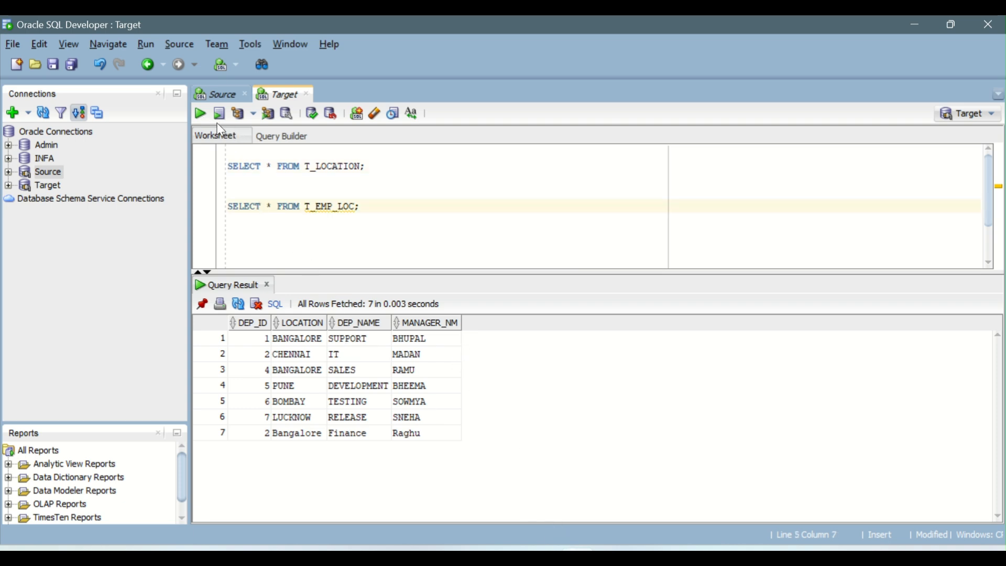
left_click(201, 114)
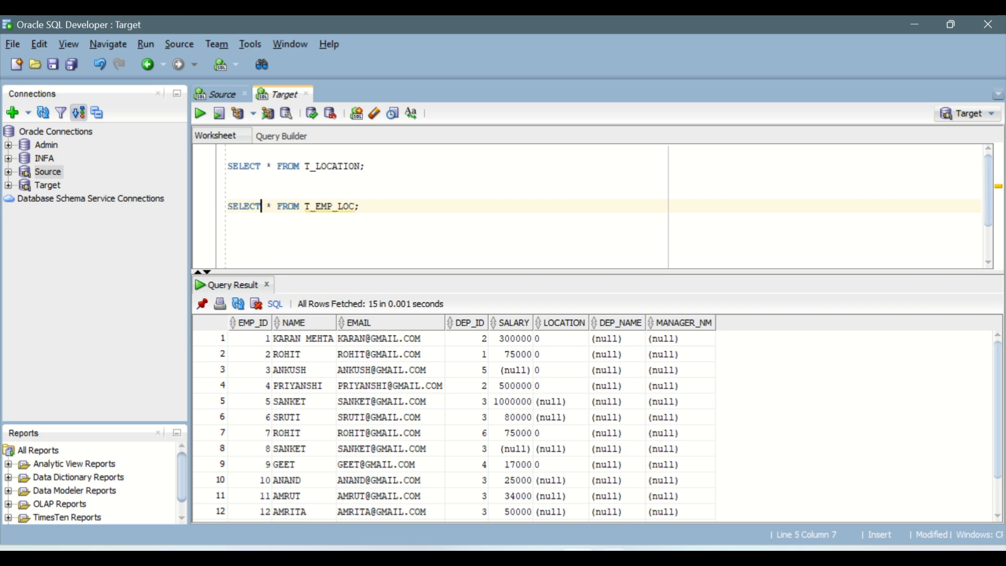
- Return to the m_LookupUnconn_Trans mapping in the browser designer
left_click(507, 557)
left_click(579, 497)
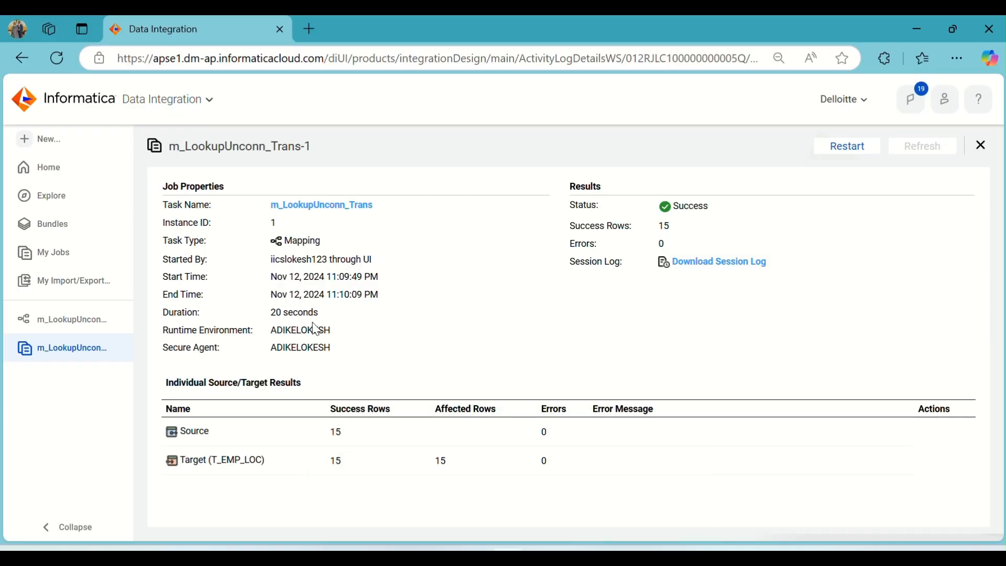
left_click(81, 318)
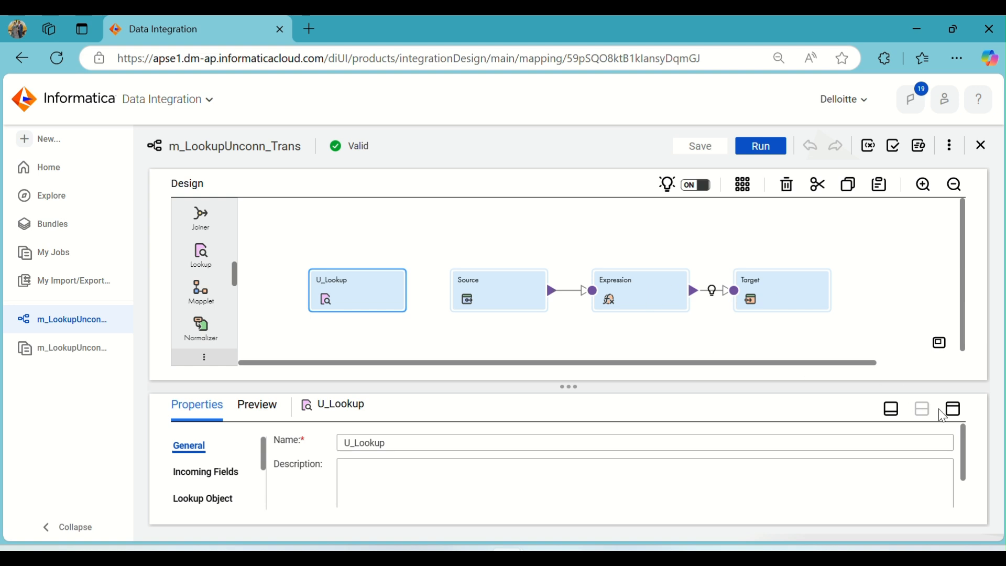
left_click(952, 409)
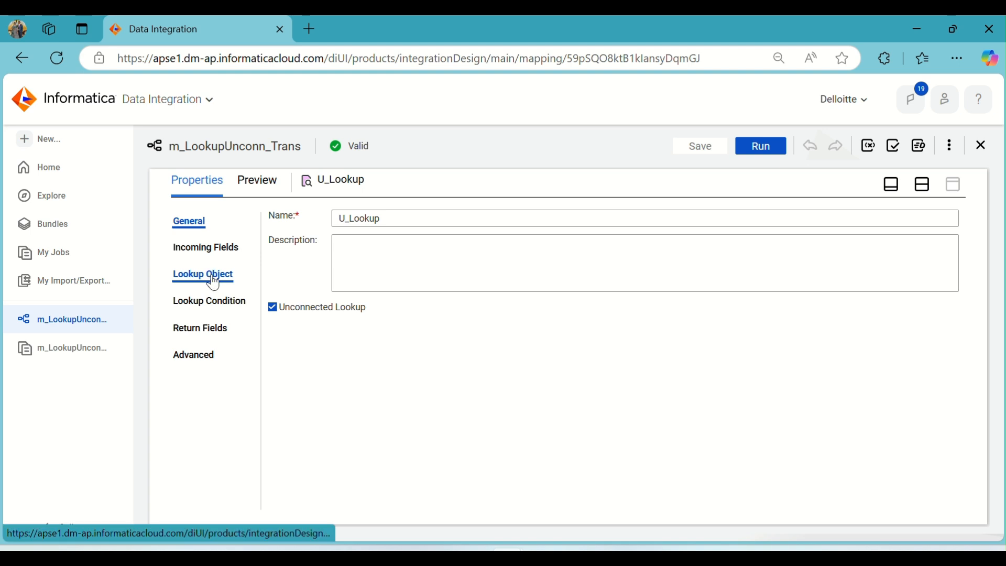
left_click(922, 186)
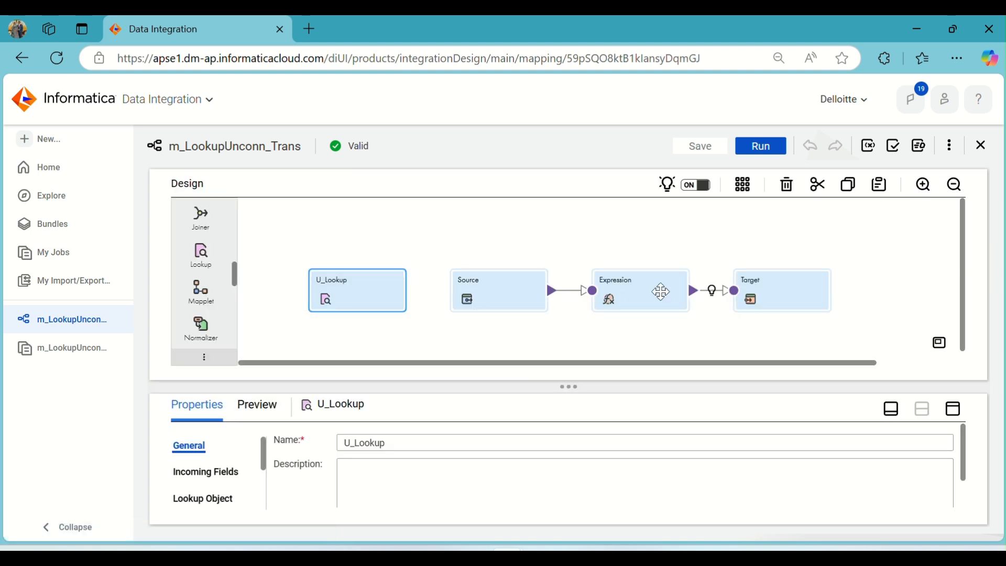
- Set the Expression's o_DEP_ID output field to type string with precision 30 and save the mapping
left_click(660, 293)
left_click(962, 413)
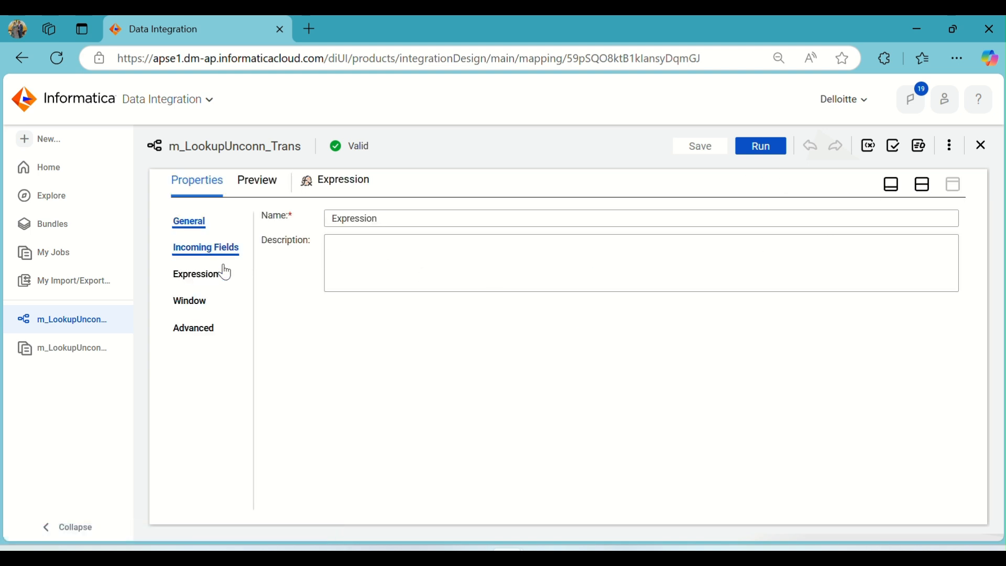
left_click(202, 277)
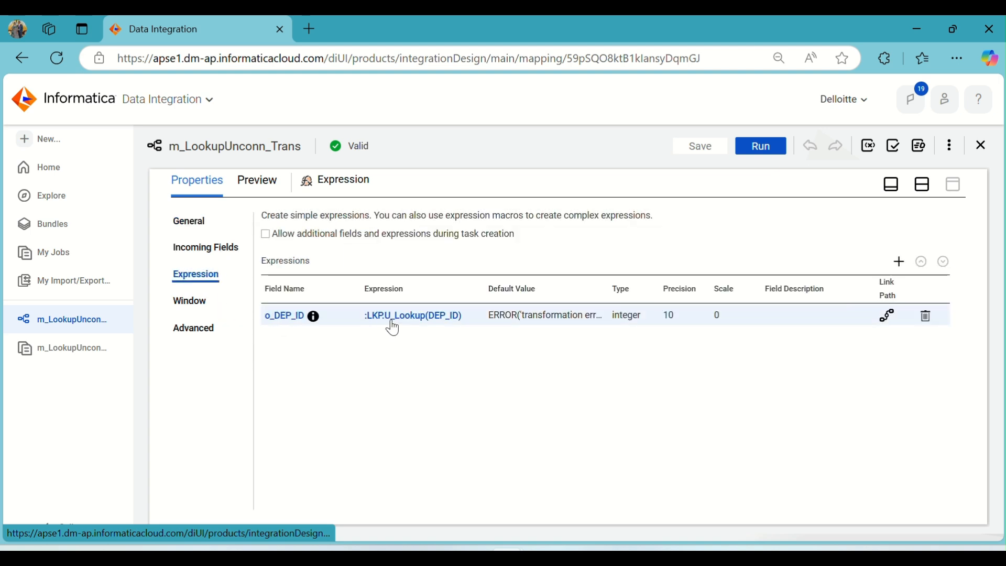
left_click(287, 317)
left_click(412, 273)
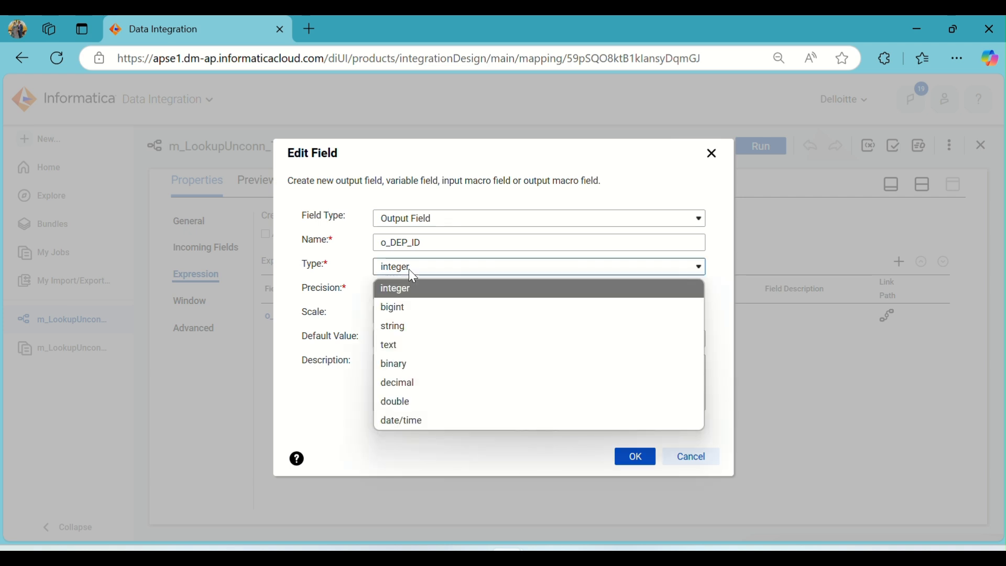
left_click(403, 326)
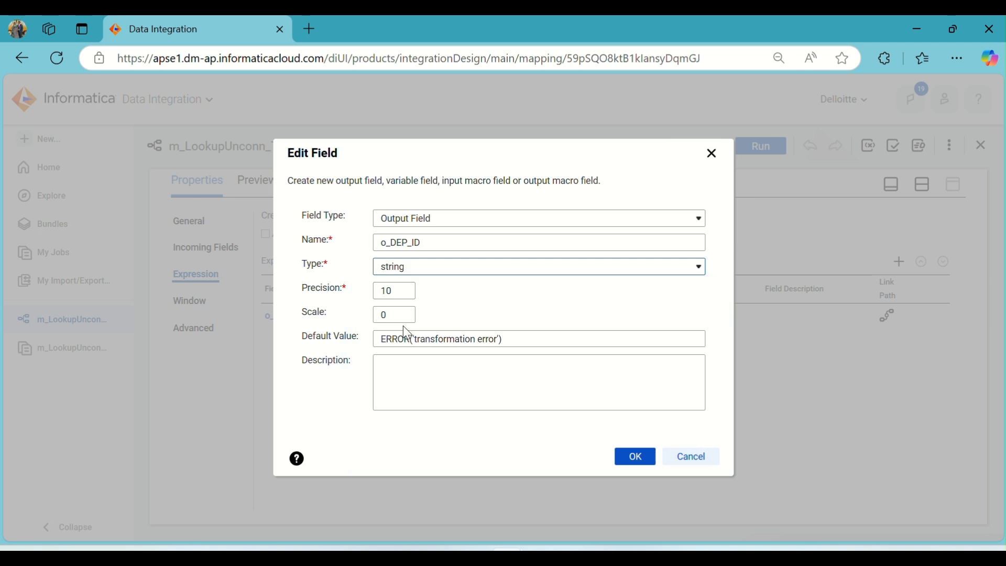
left_click(397, 291)
left_click_drag(401, 290, 376, 289)
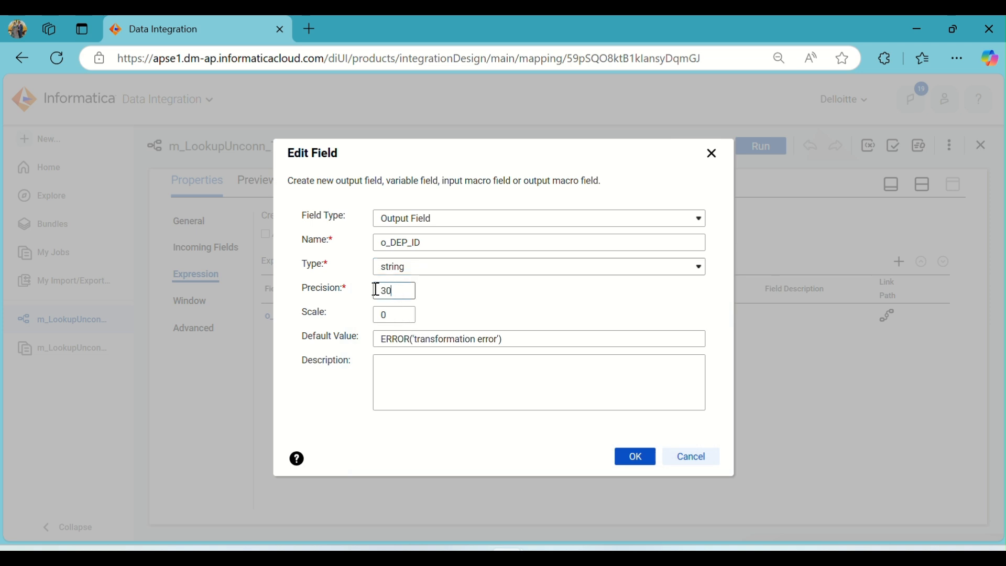
type("30")
left_click(631, 462)
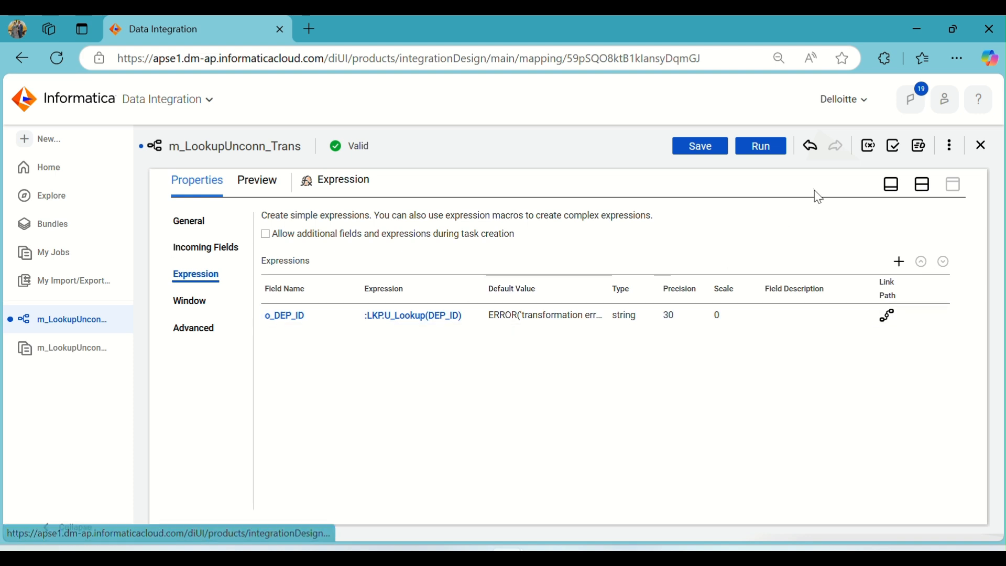
left_click(689, 152)
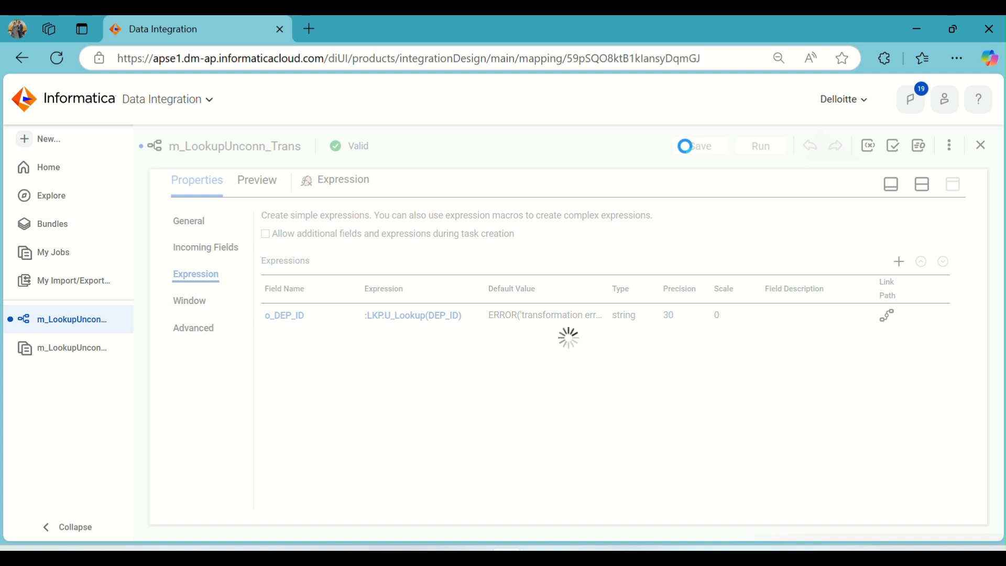
- Open the Target's field mapping and inspect the o_DEP_ID field mapped to LOCATION
left_click(901, 190)
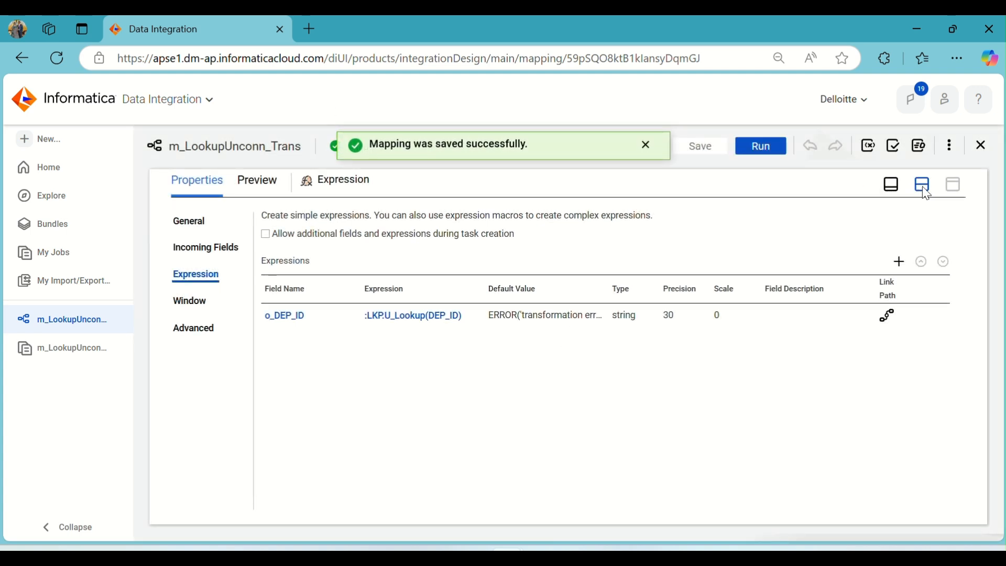
left_click(770, 293)
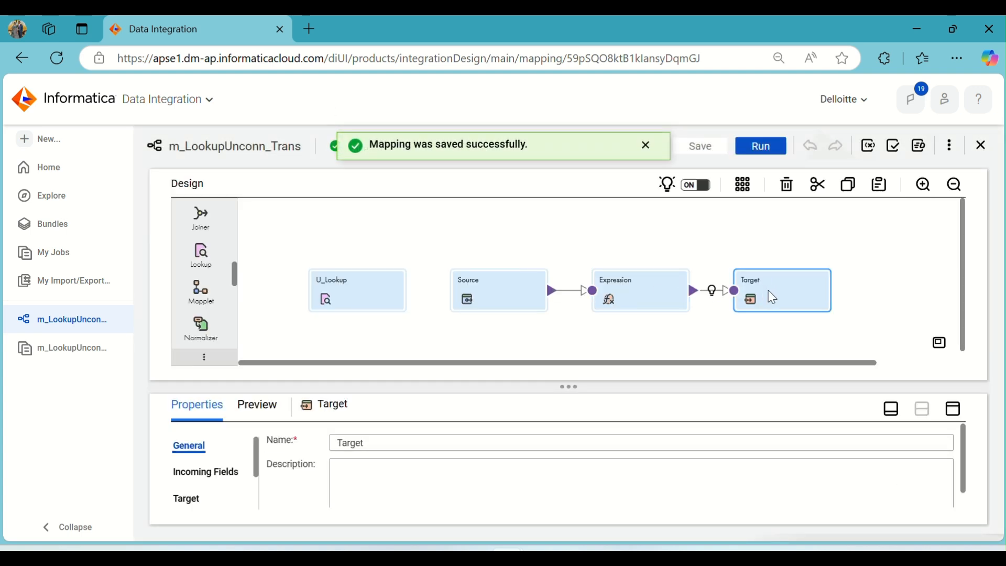
left_click(953, 408)
left_click(219, 337)
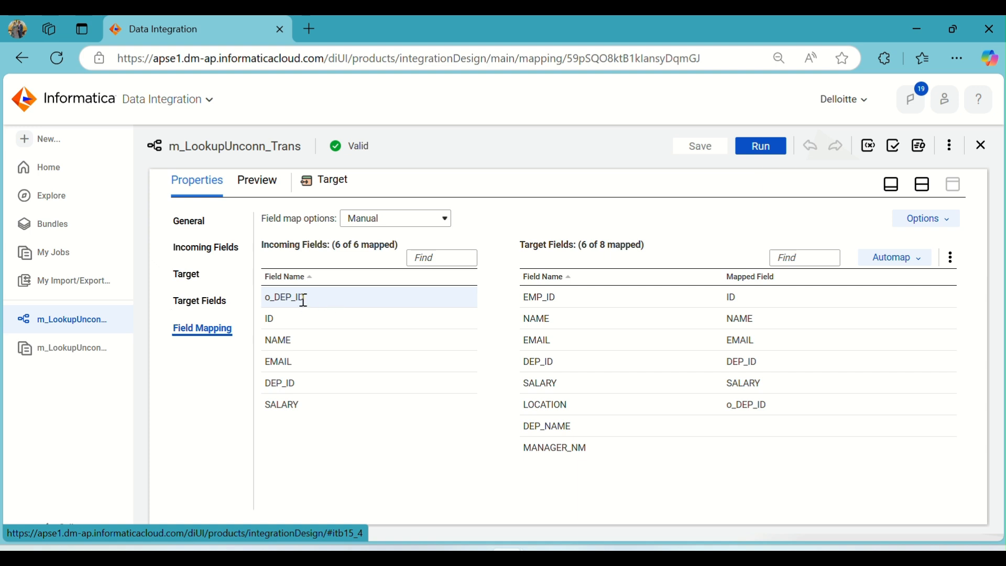
mouse_move(304, 300)
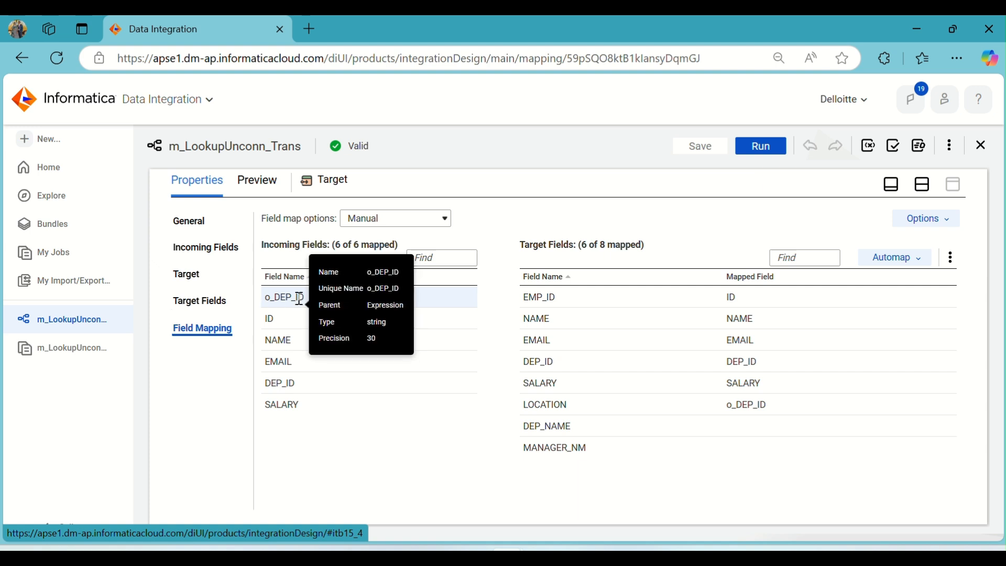
mouse_move(558, 407)
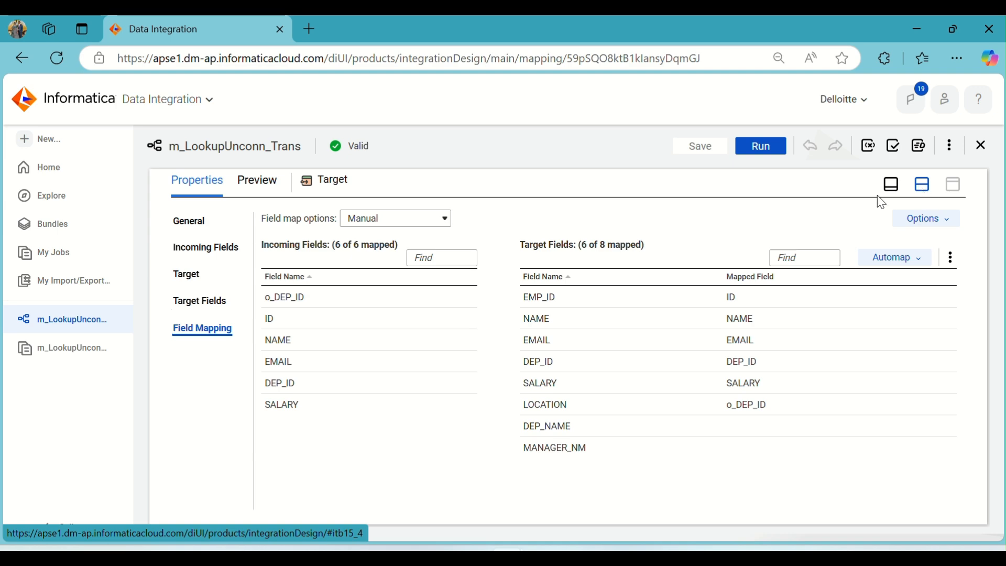
- Open the m_LookupUnconn_Trans-1 job details and restart the job on the ADIKELOKESH runtime environment
left_click(890, 184)
left_click(79, 352)
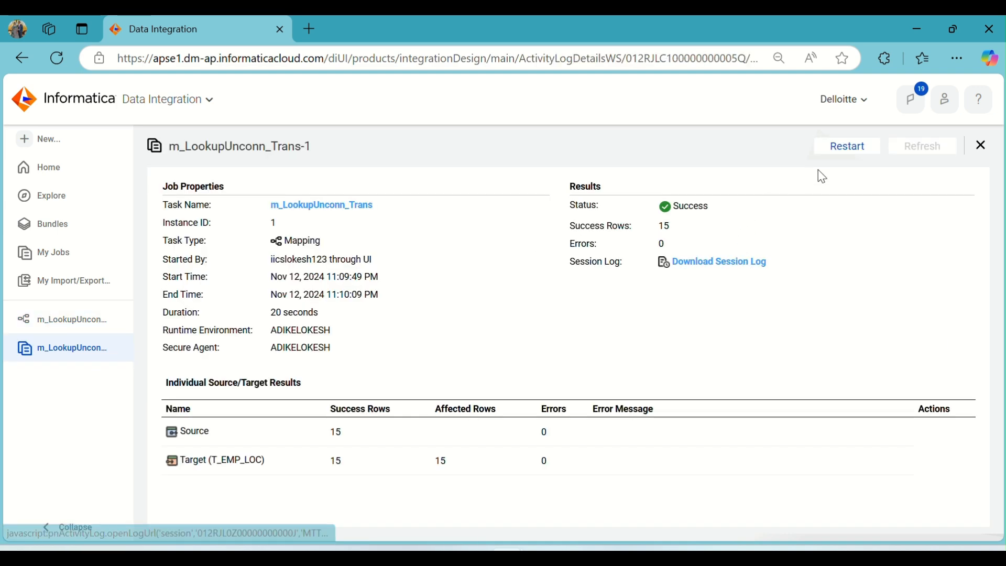
left_click(837, 152)
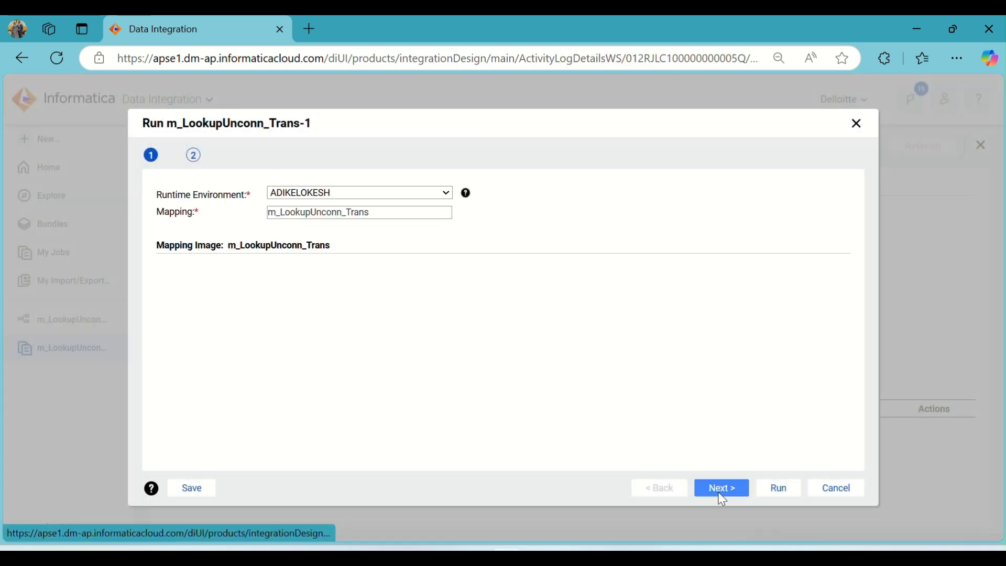
left_click(774, 491)
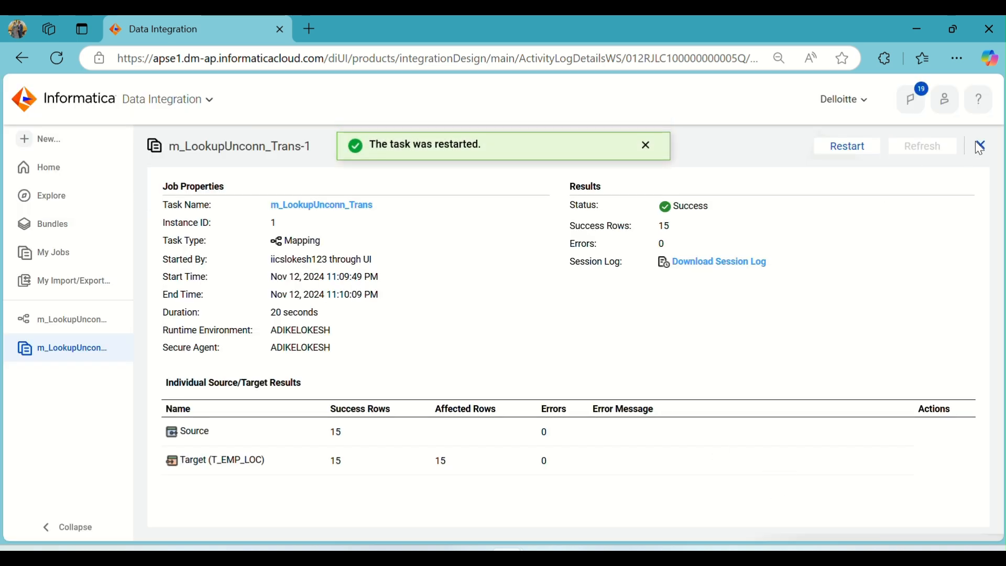
- Monitor the new m_LookupUnconn_Trans job run in My Jobs, refreshing until it finishes
left_click(981, 142)
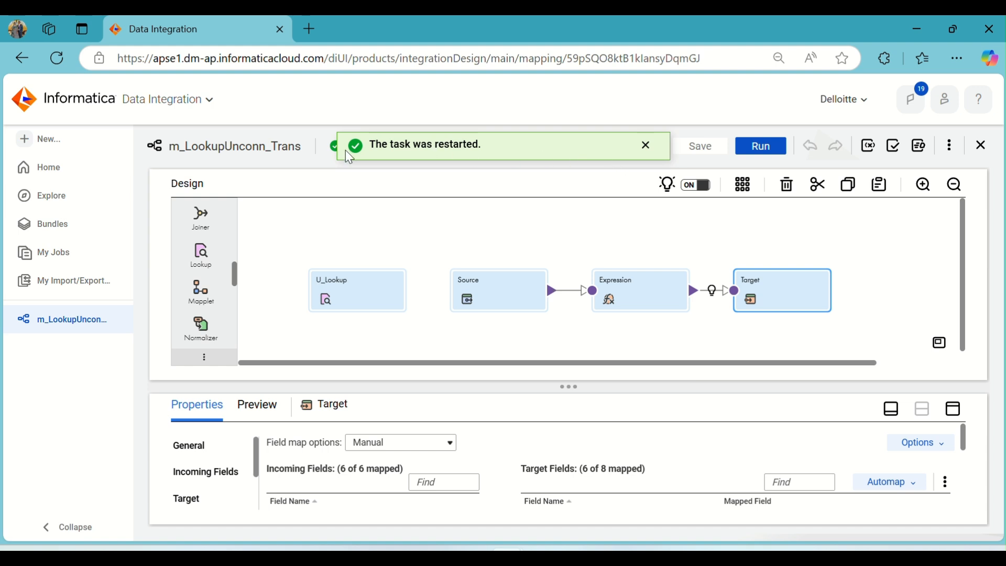
left_click(74, 251)
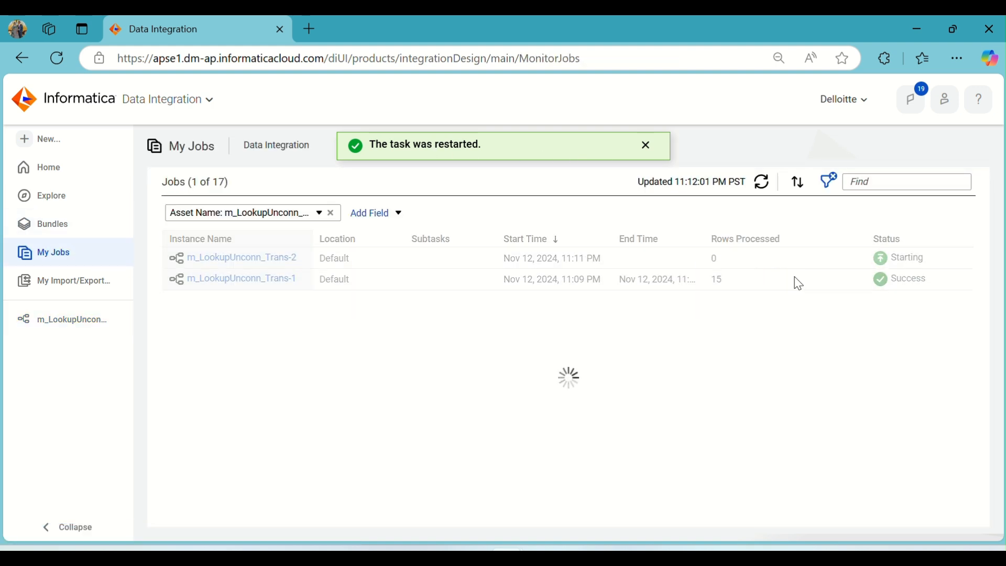
left_click(764, 184)
left_click(763, 187)
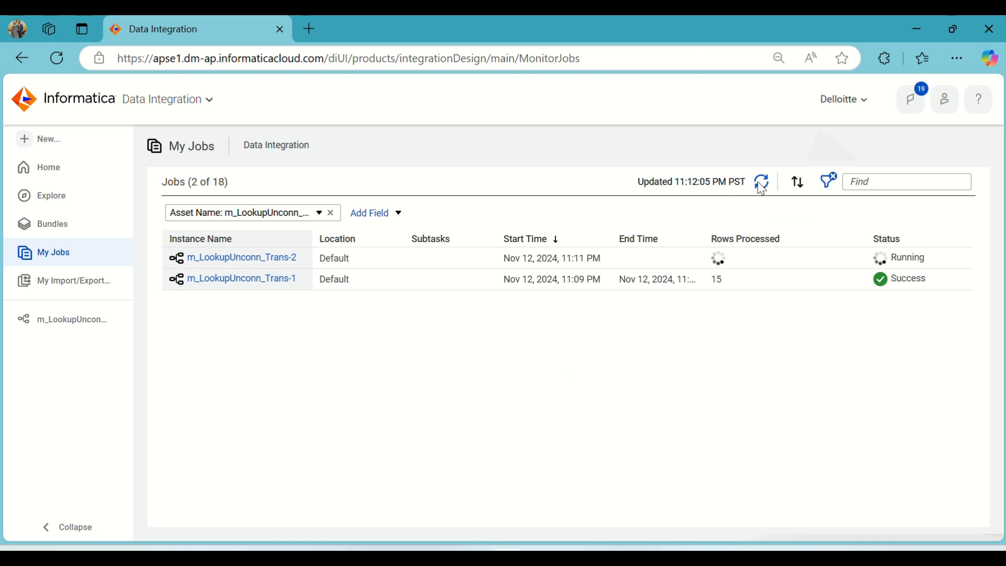
left_click(761, 186)
left_click(761, 186)
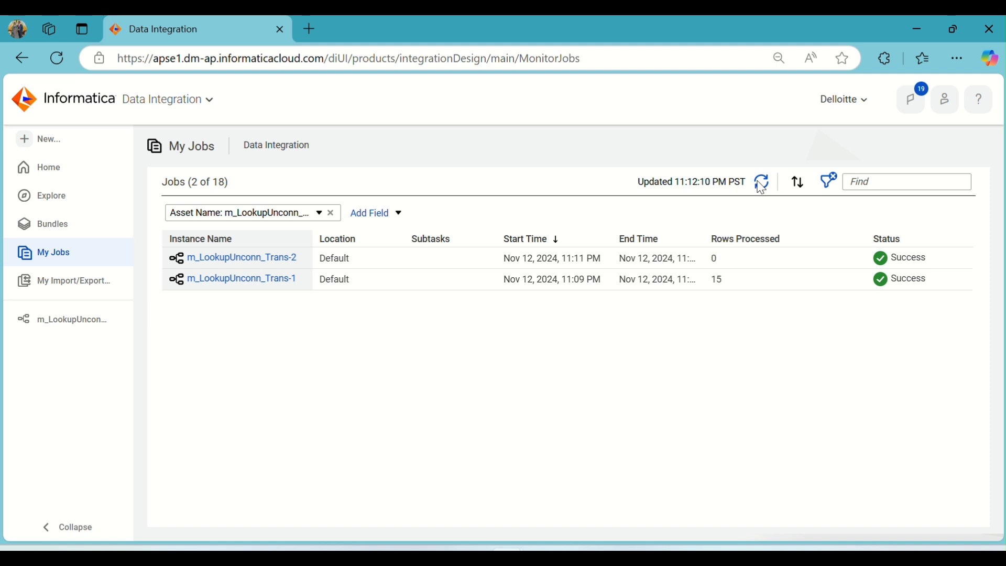
left_click(761, 186)
- Switch to Oracle SQL Developer and rerun the T_EMP_LOC query to review the loaded rows
mouse_move(581, 555)
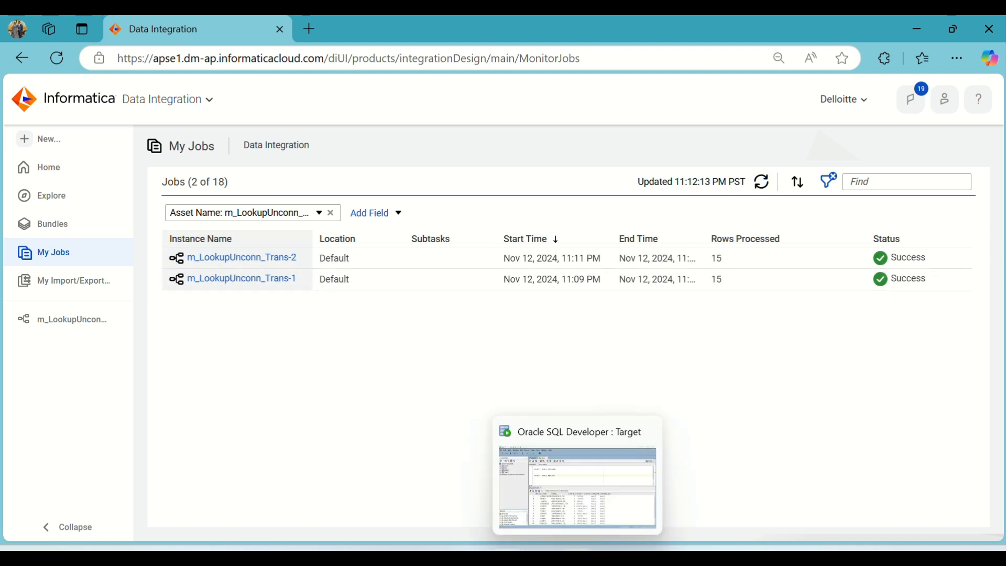
left_click(581, 471)
left_click(200, 113)
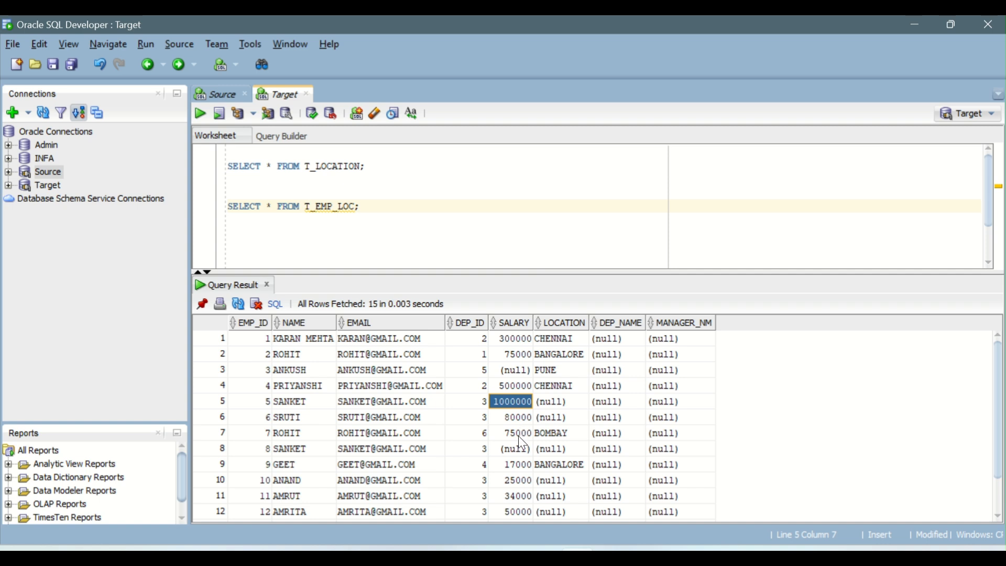
left_click(478, 449)
scroll(530, 373, "down", 1)
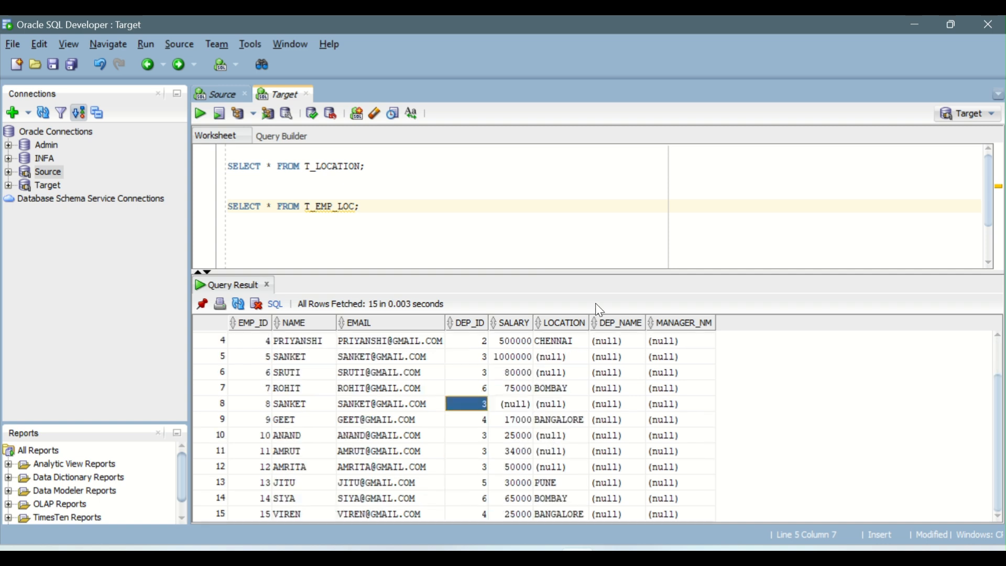
left_click_drag(604, 273, 614, 220)
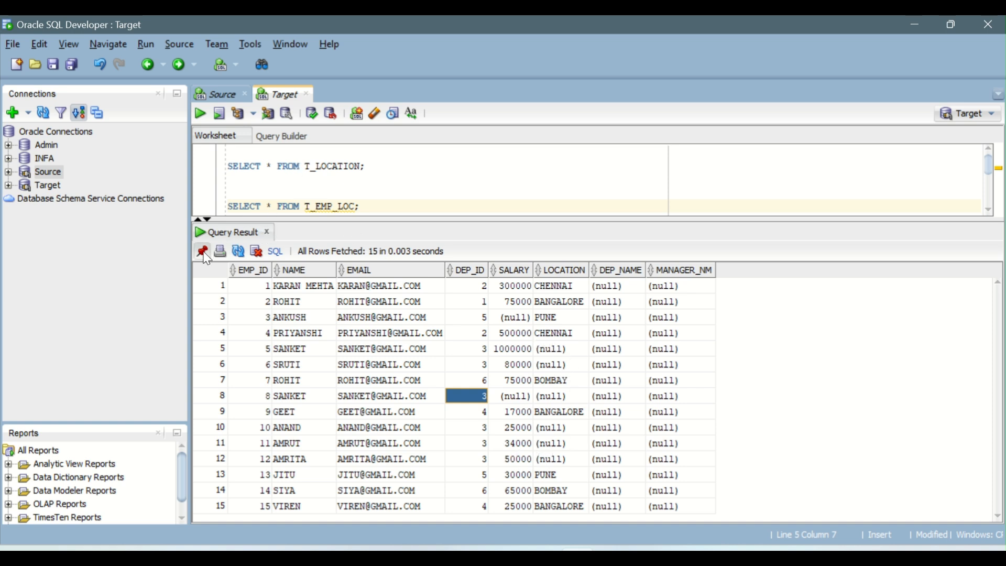
- Run the T_LOCATION query and compare its DEP_ID and LOCATION values with the T_EMP_LOC results
left_click(344, 166)
left_click(201, 113)
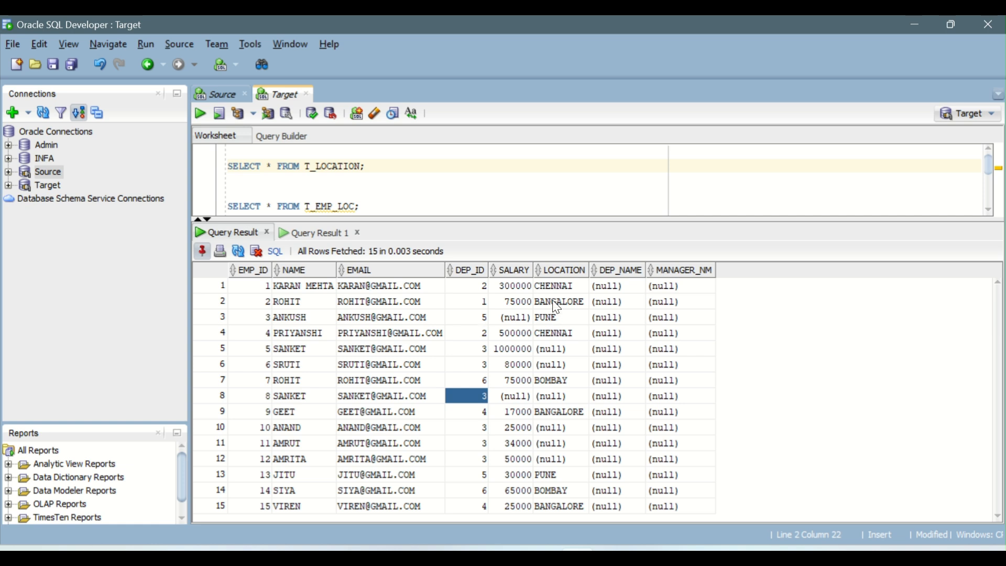
left_click(477, 348)
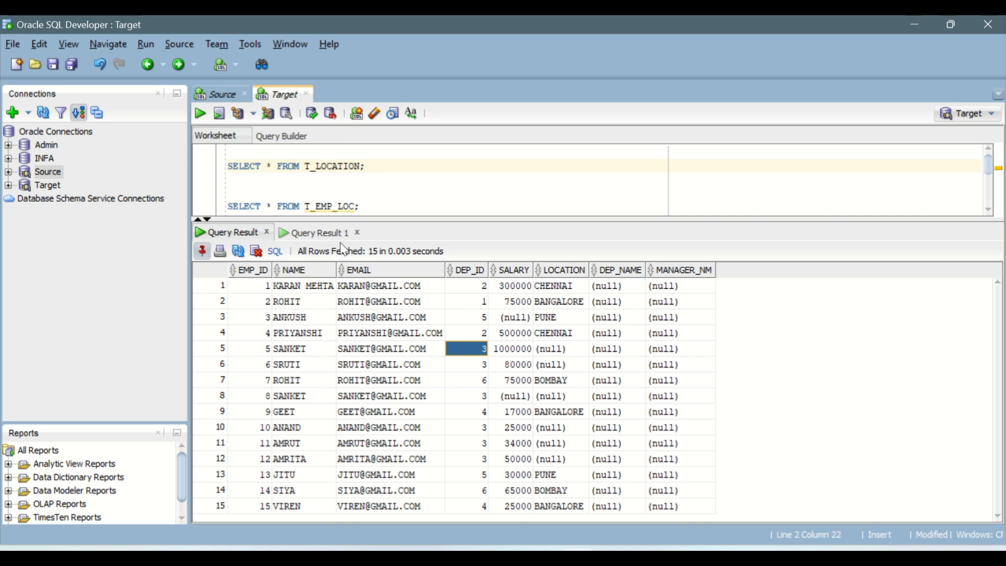
left_click(325, 232)
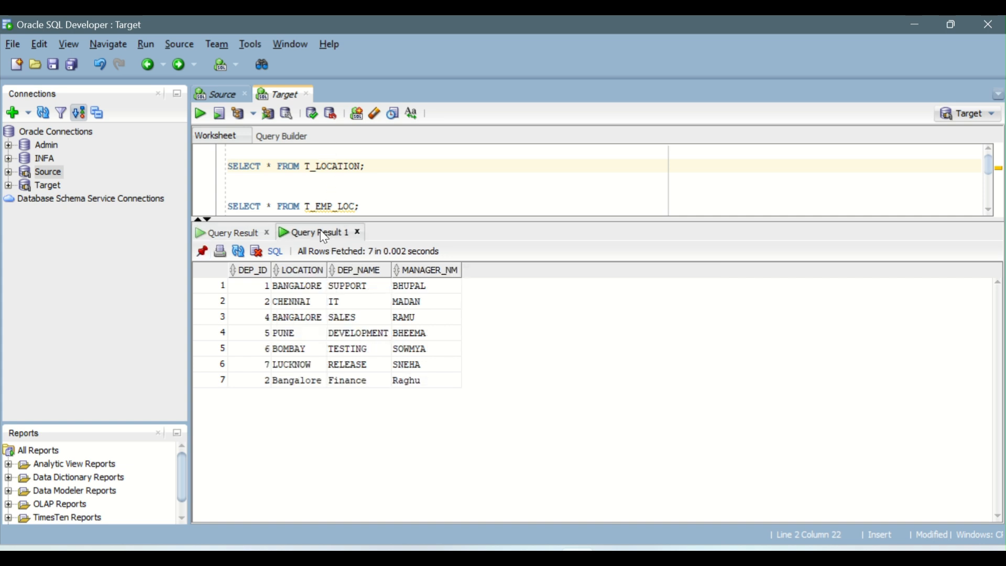
left_click(262, 305)
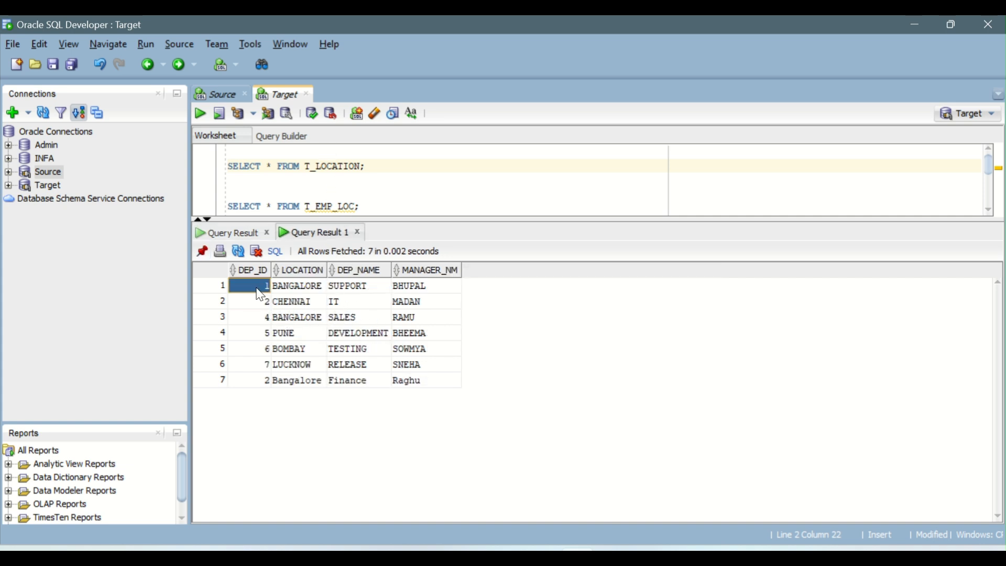
left_click_drag(256, 288, 256, 389)
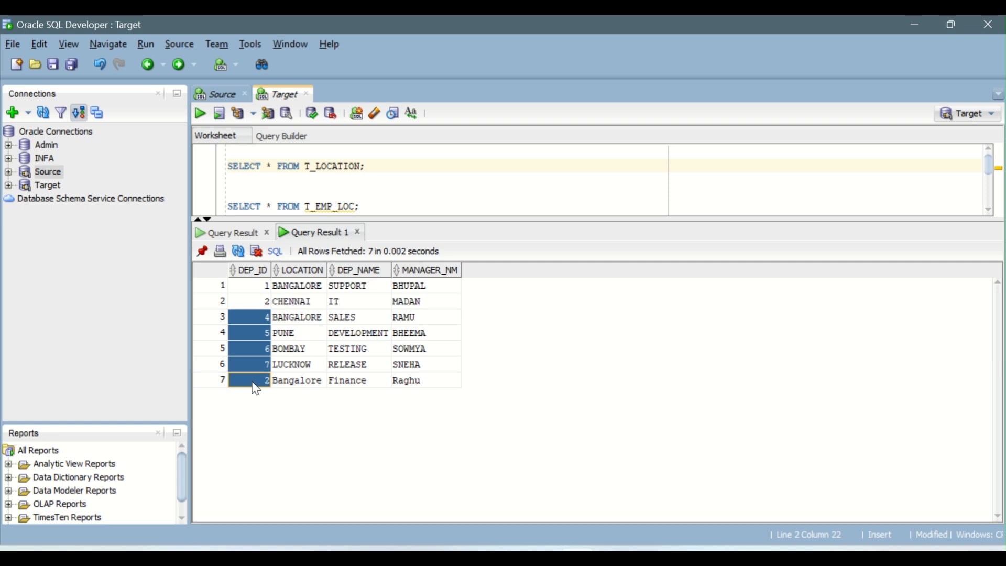
left_click(235, 233)
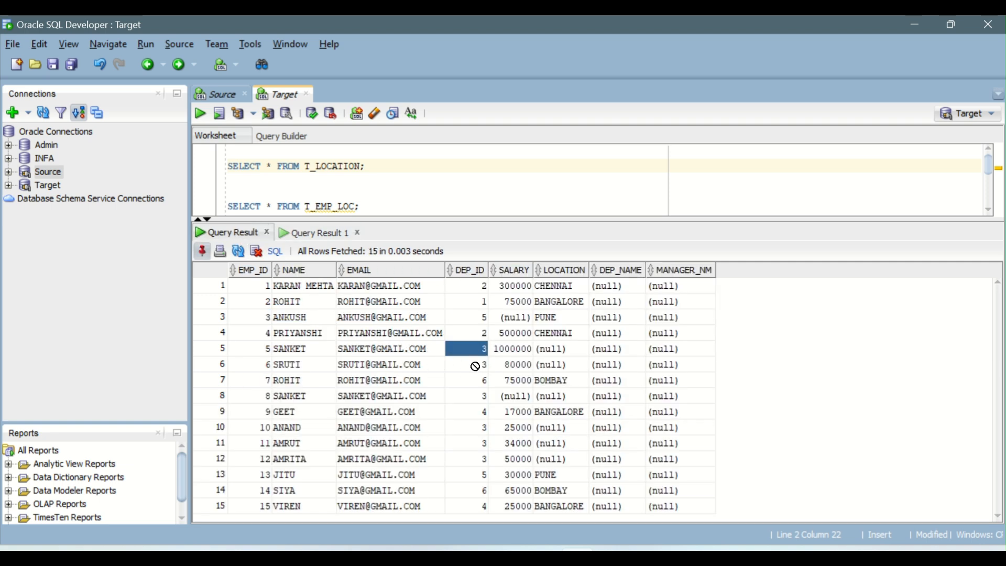
left_click_drag(476, 366, 575, 353)
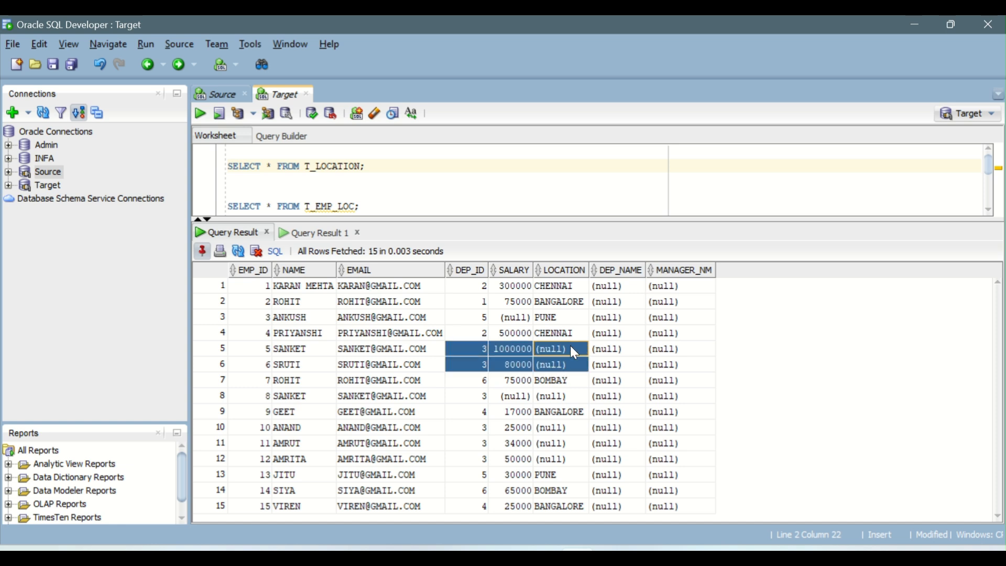
left_click_drag(476, 396, 551, 395)
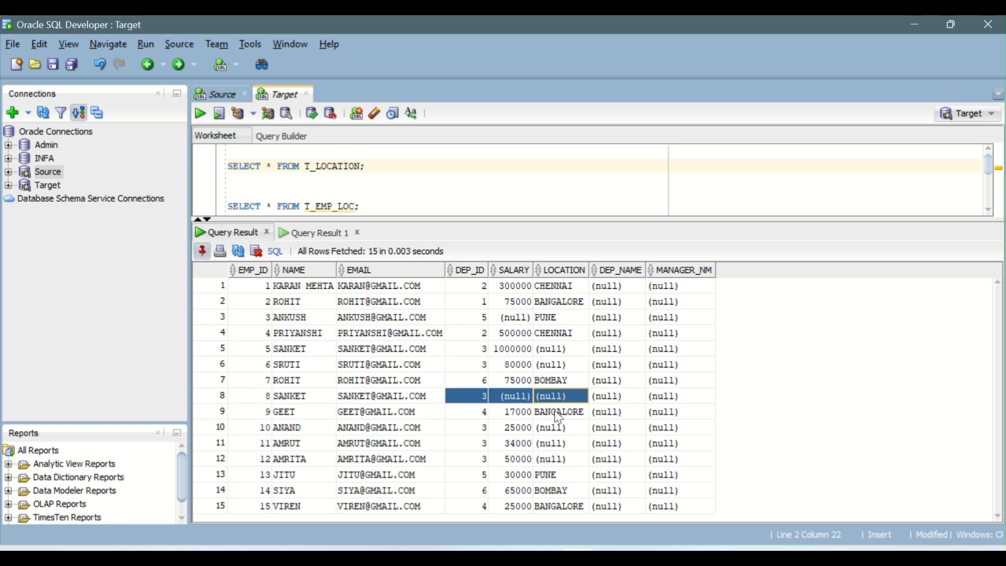
left_click_drag(480, 427, 570, 459)
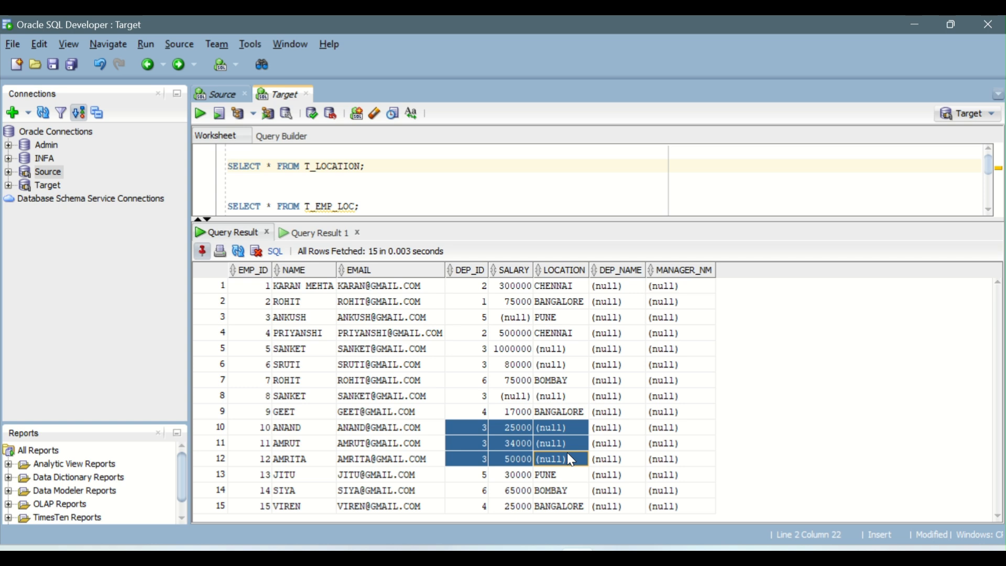
left_click_drag(474, 508, 586, 287)
left_click(576, 378)
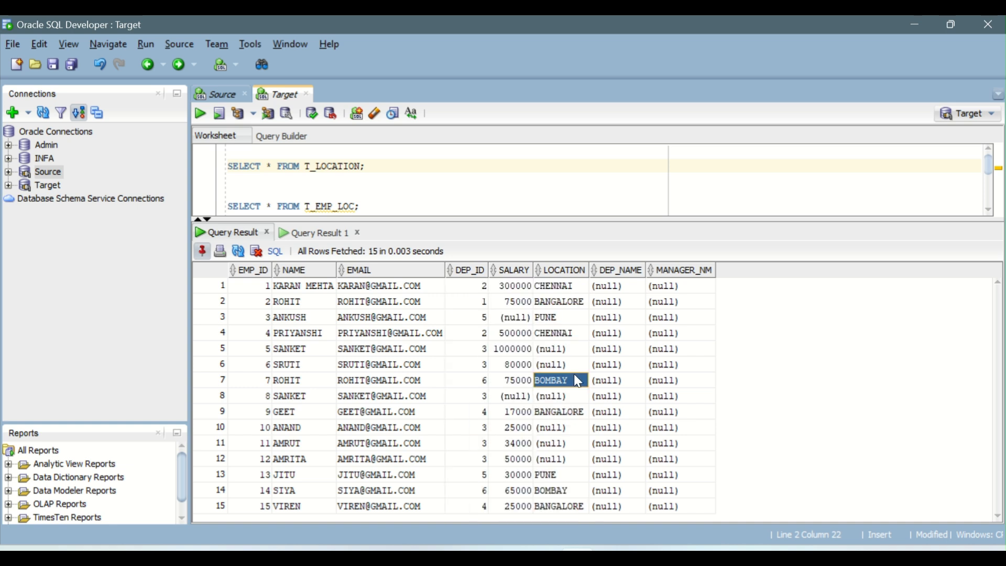
left_click_drag(538, 218, 538, 326)
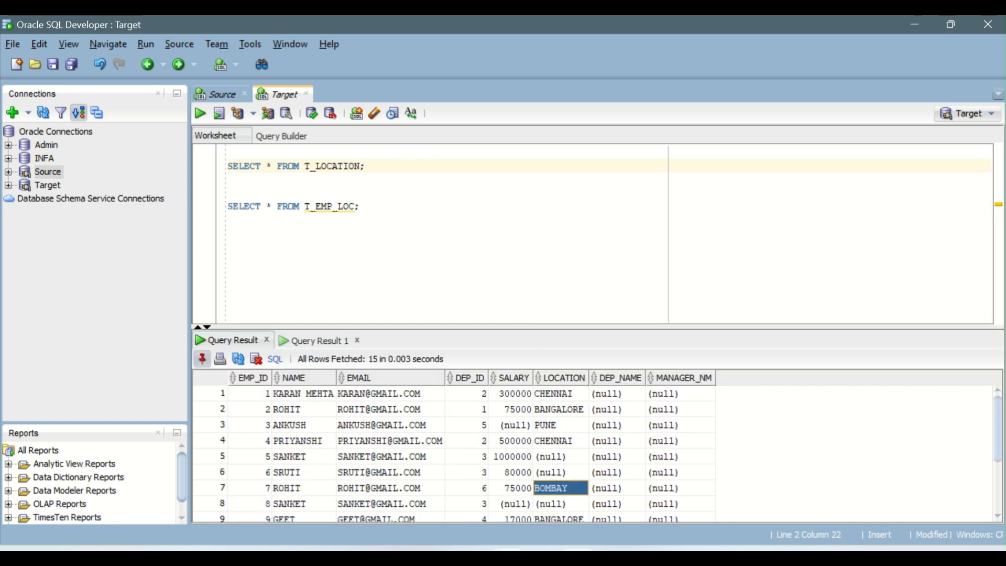
- Return to the mapping and unmap o_DEP_ID from the target's LOCATION field
left_click(602, 489)
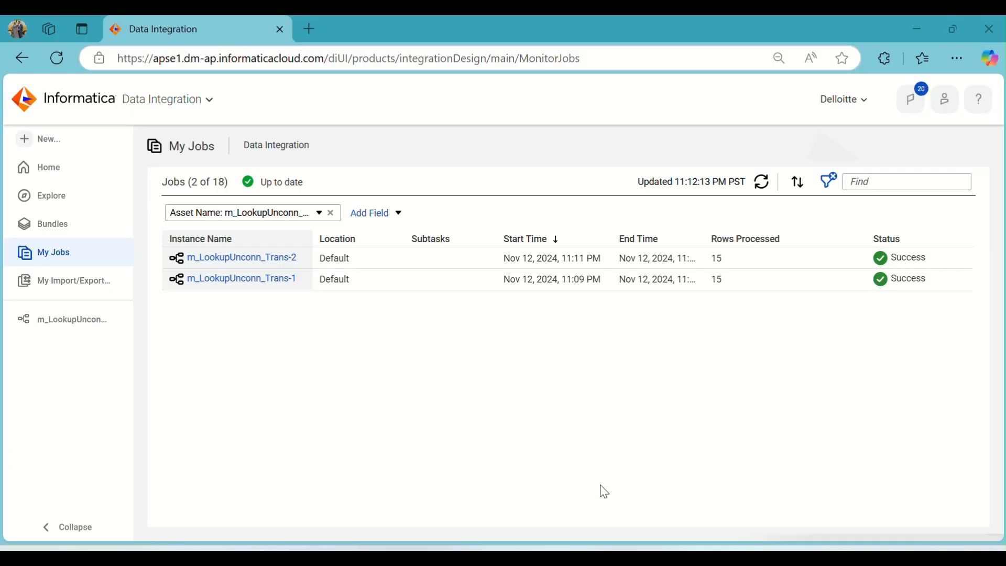
left_click(49, 328)
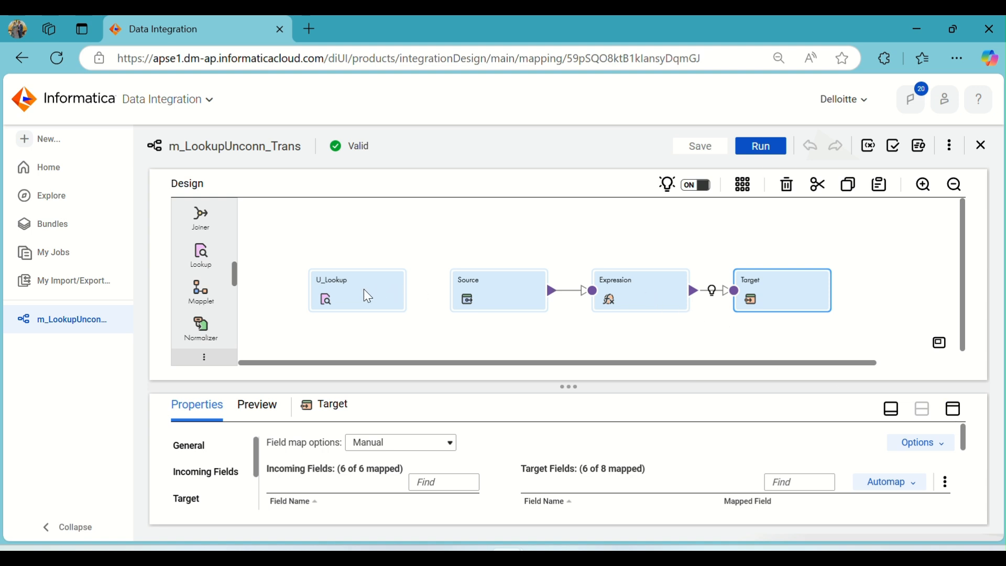
left_click(954, 409)
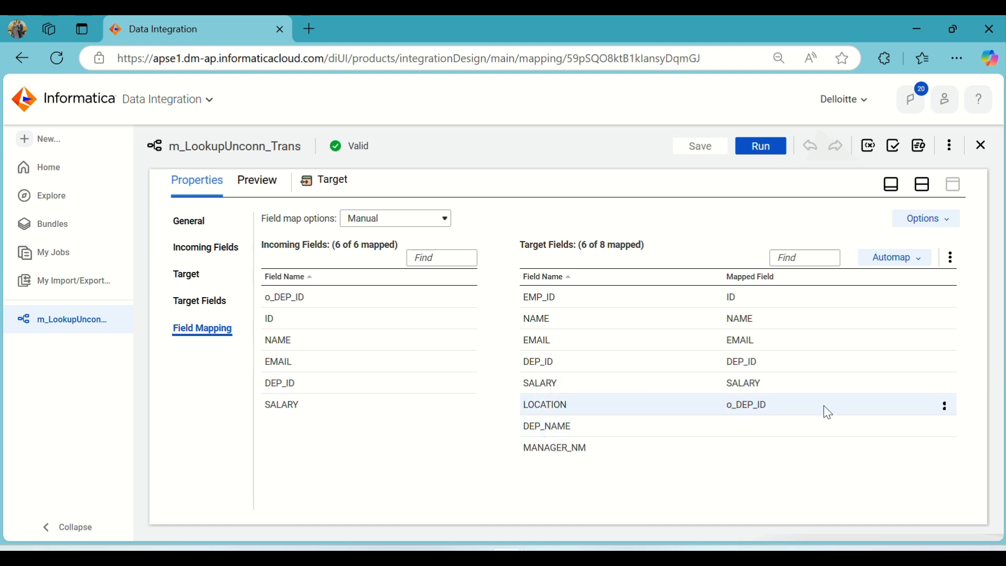
left_click(945, 406)
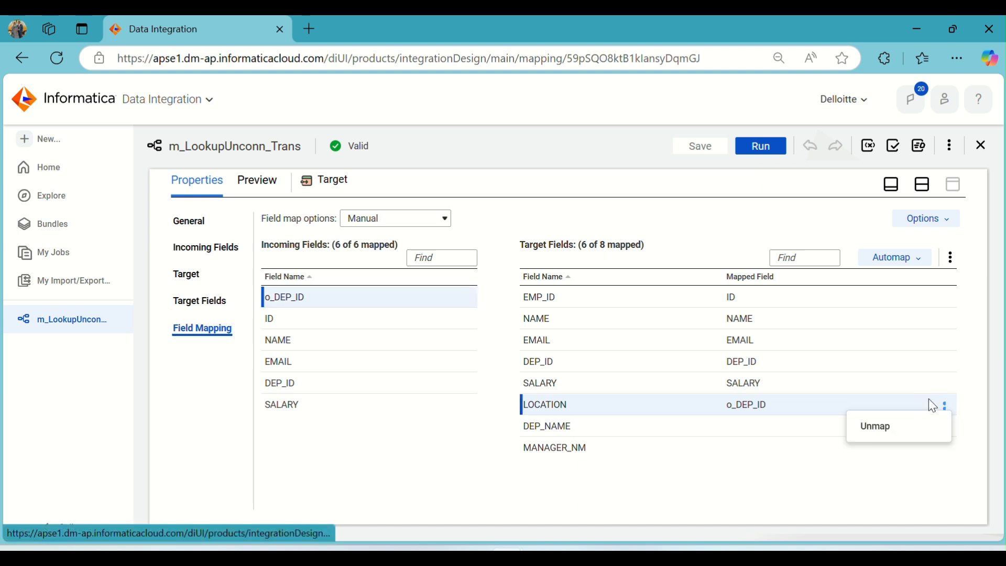
left_click(865, 436)
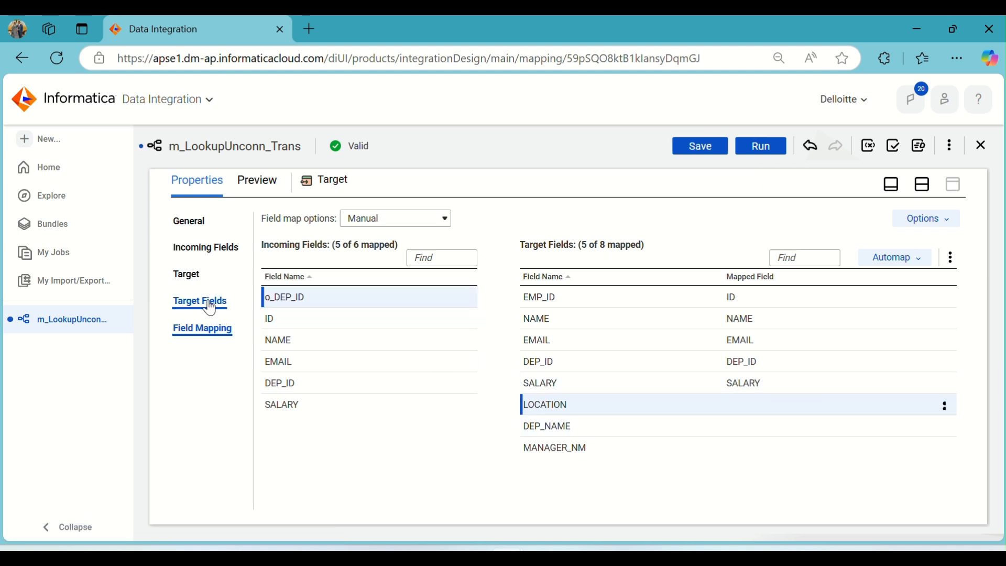
- Check the Expression's lookup call, then set the U_Lookup transformation's return field to DEP_NAME
left_click(922, 184)
left_click(623, 291)
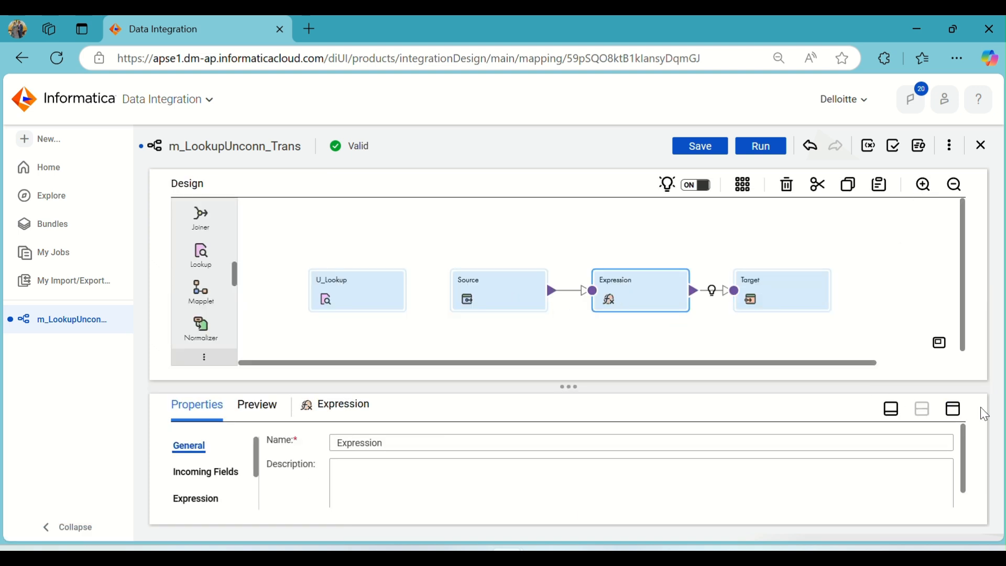
left_click(954, 409)
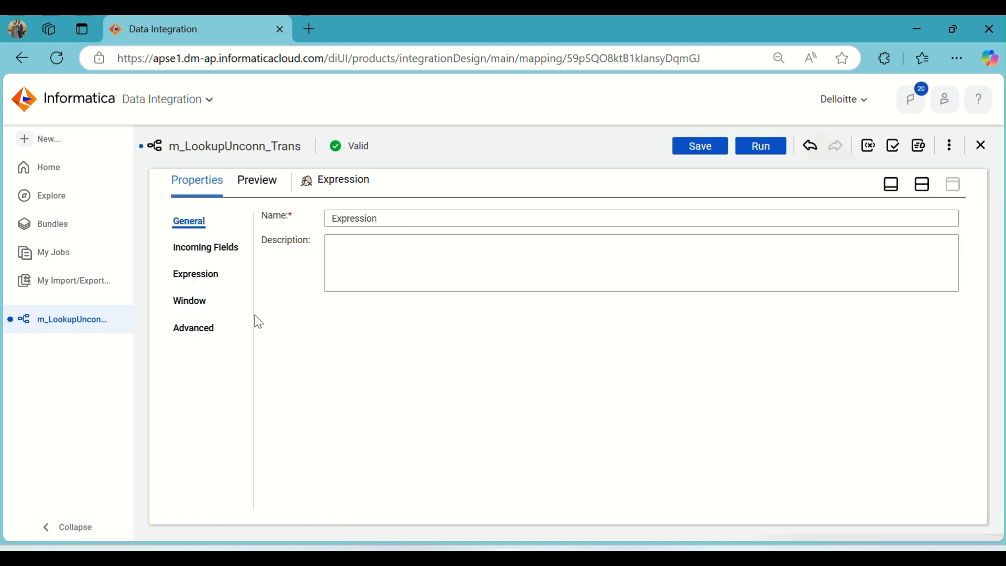
left_click(201, 277)
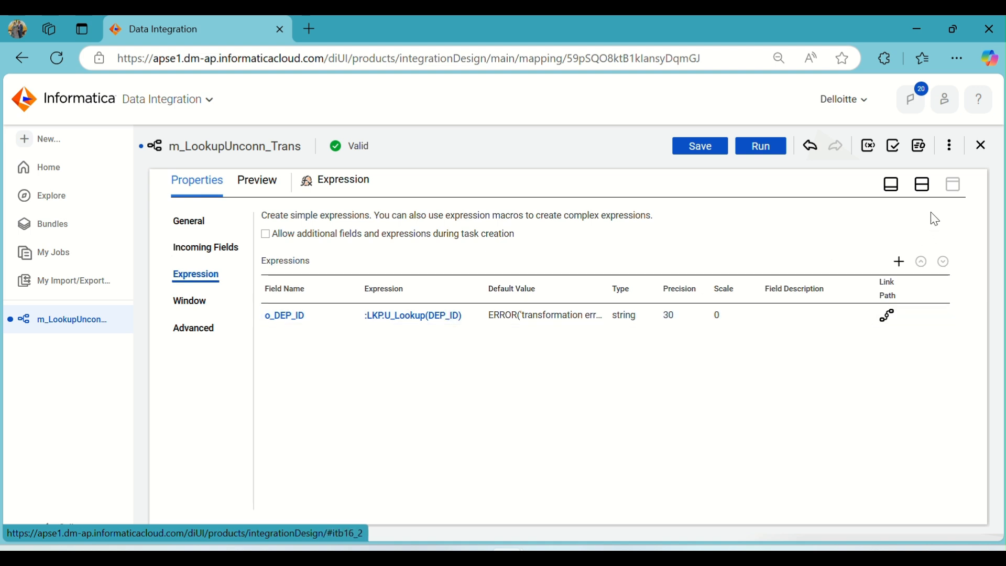
left_click(922, 185)
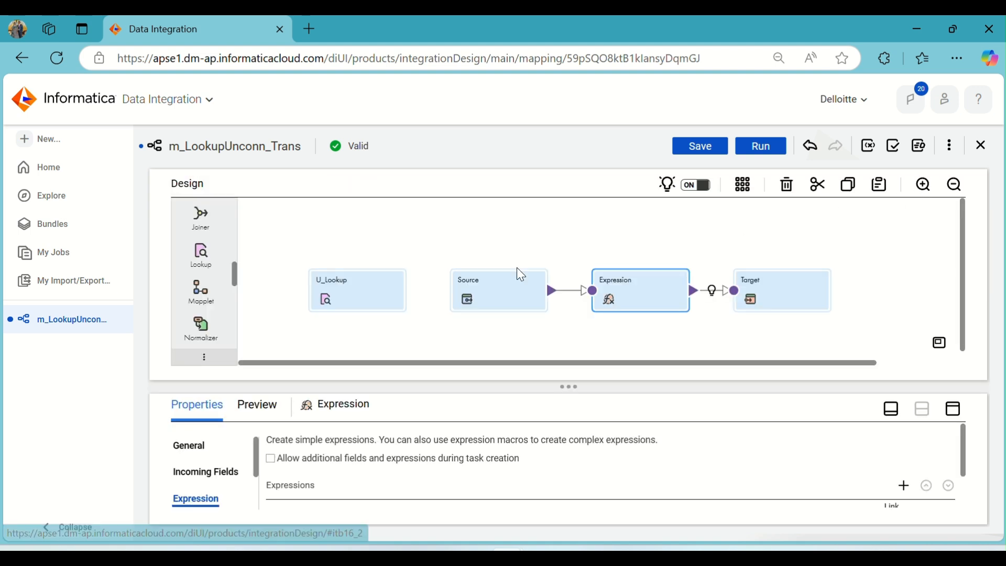
left_click(369, 293)
left_click(953, 409)
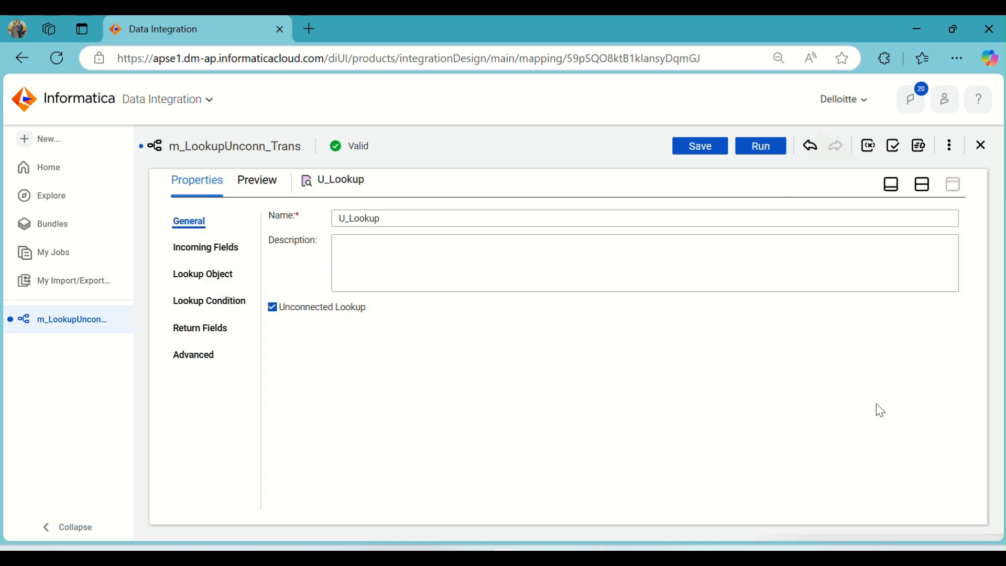
left_click(201, 329)
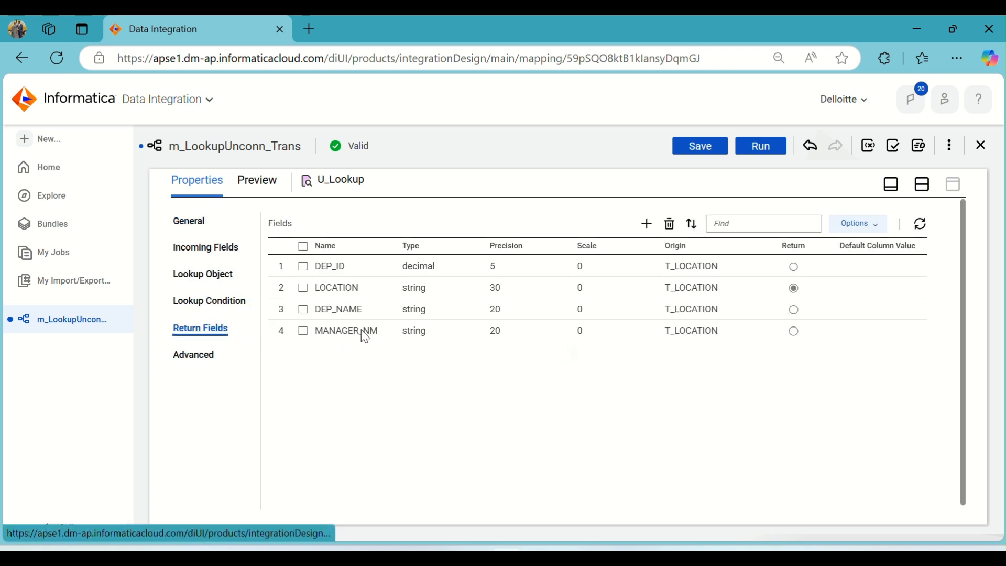
left_click(788, 314)
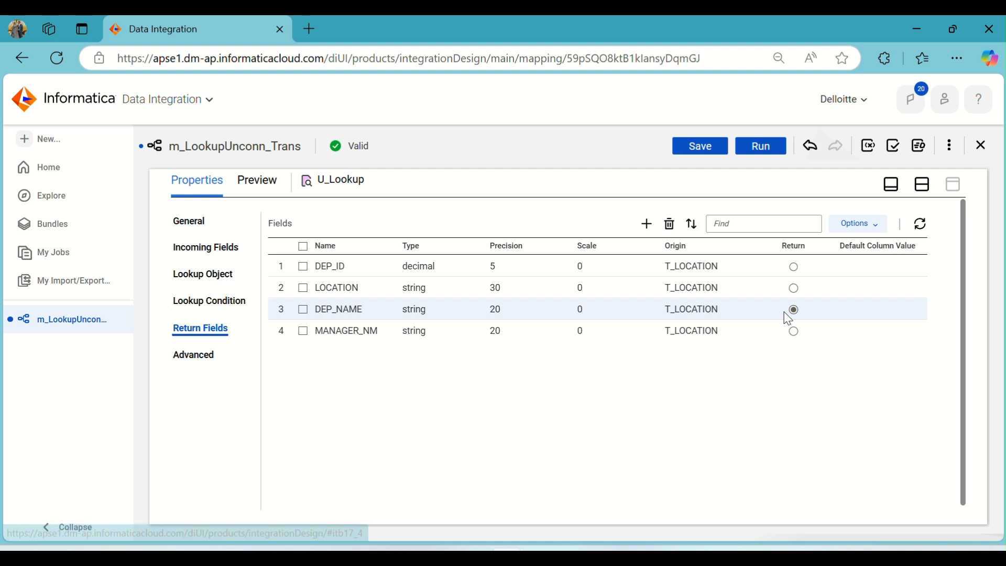
- Save the m_LookupUnconn_Trans mapping and run it in the ADIKELOKESH runtime environment
left_click(923, 191)
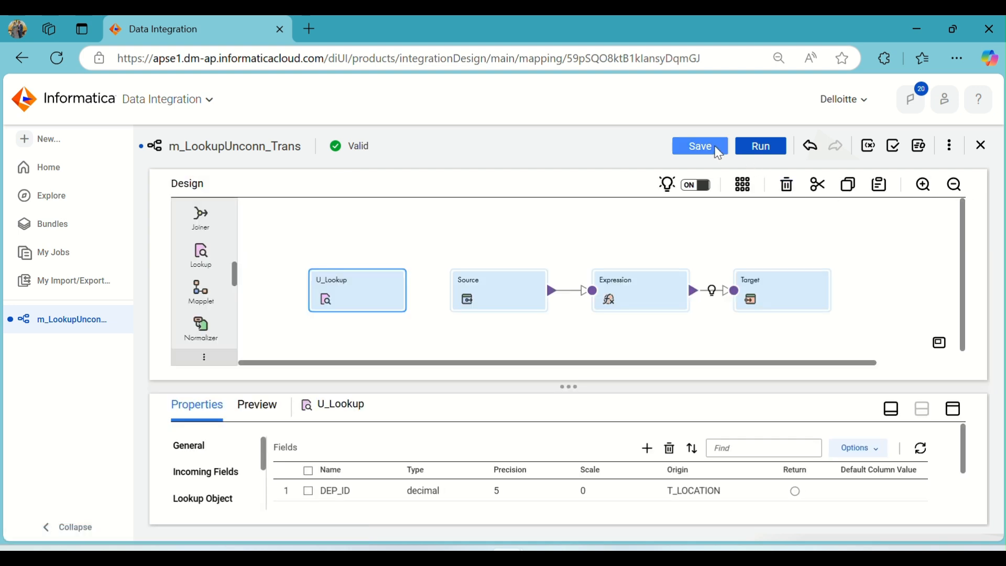
left_click(709, 152)
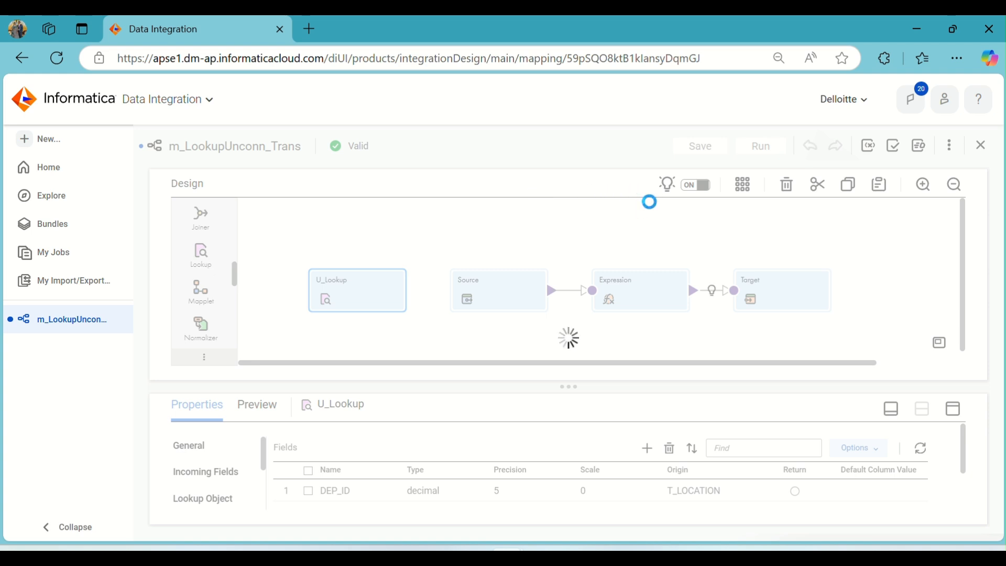
left_click(768, 151)
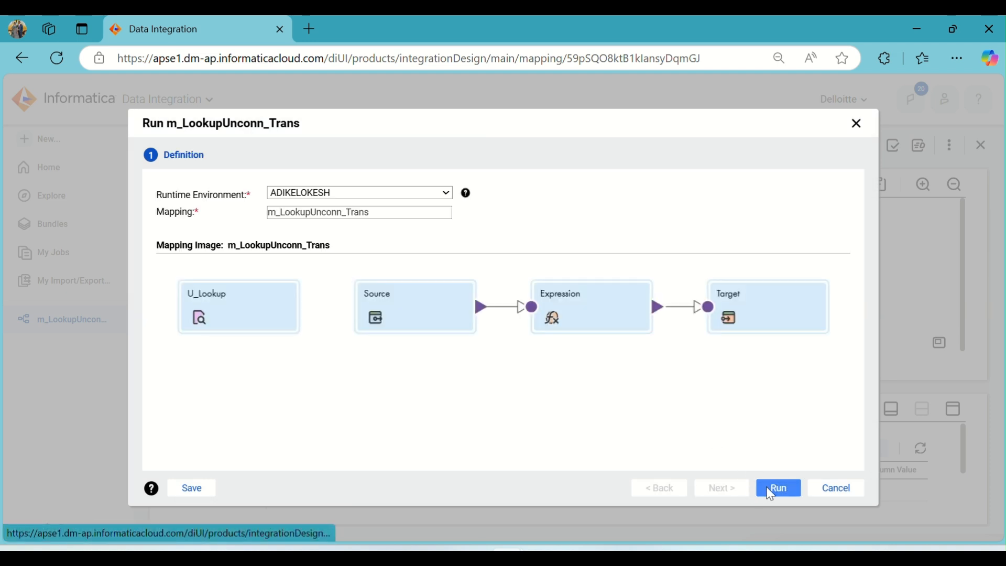
left_click(773, 489)
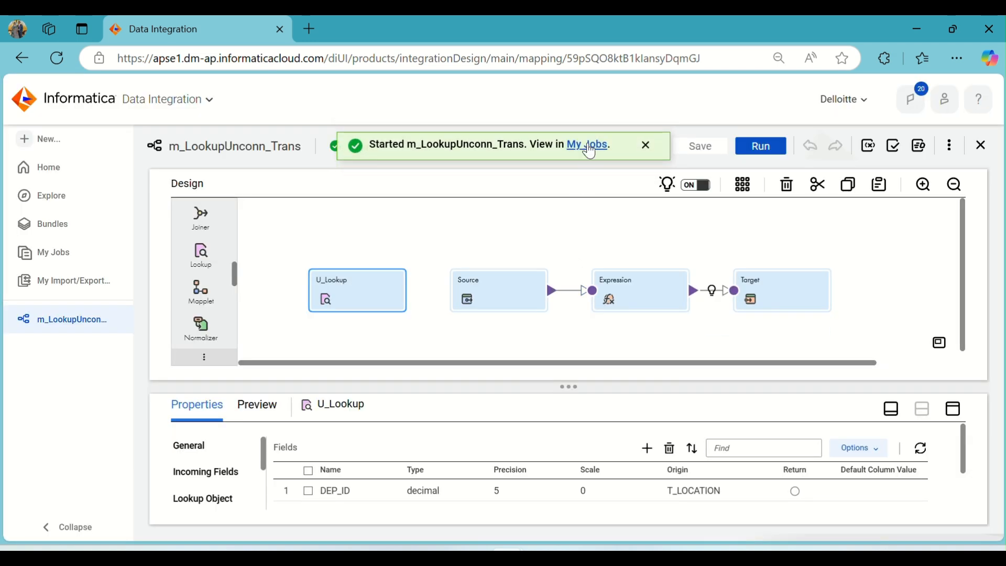
- Monitor the new m_LookupUnconn_Trans run in My Jobs, refreshing the job list
left_click(589, 147)
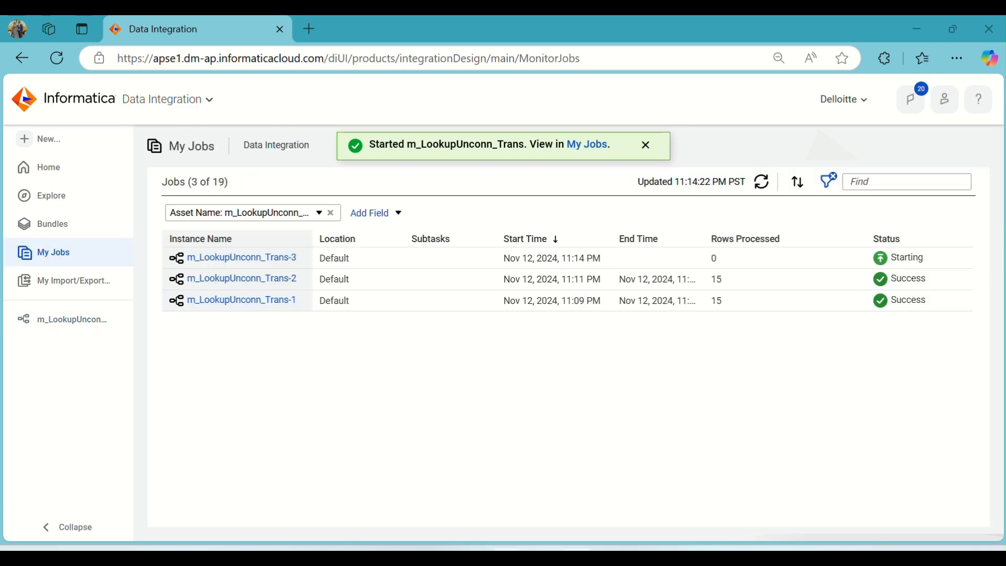
left_click(577, 556)
left_click_drag(540, 326, 542, 247)
left_click_drag(558, 317, 567, 446)
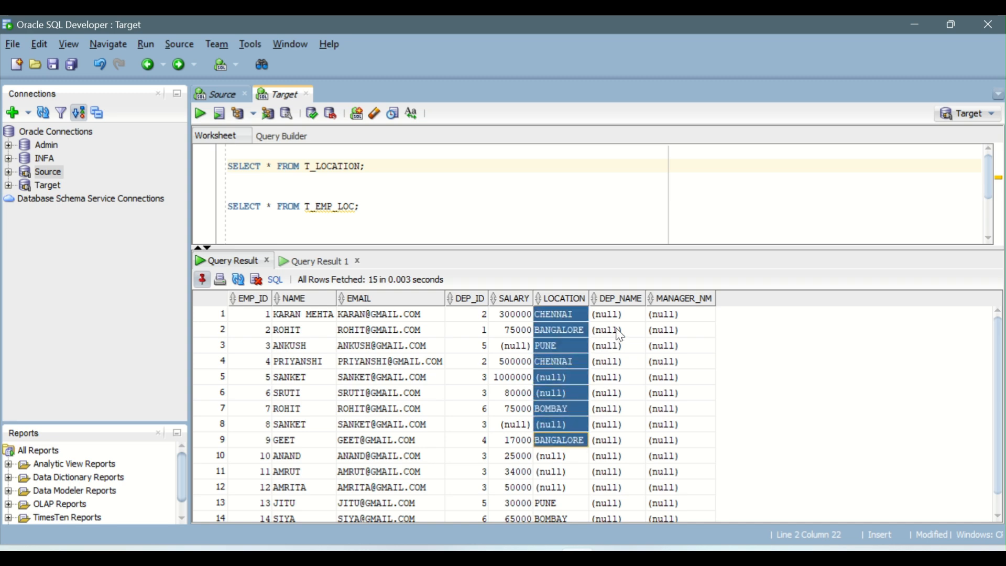
left_click_drag(618, 314, 649, 501)
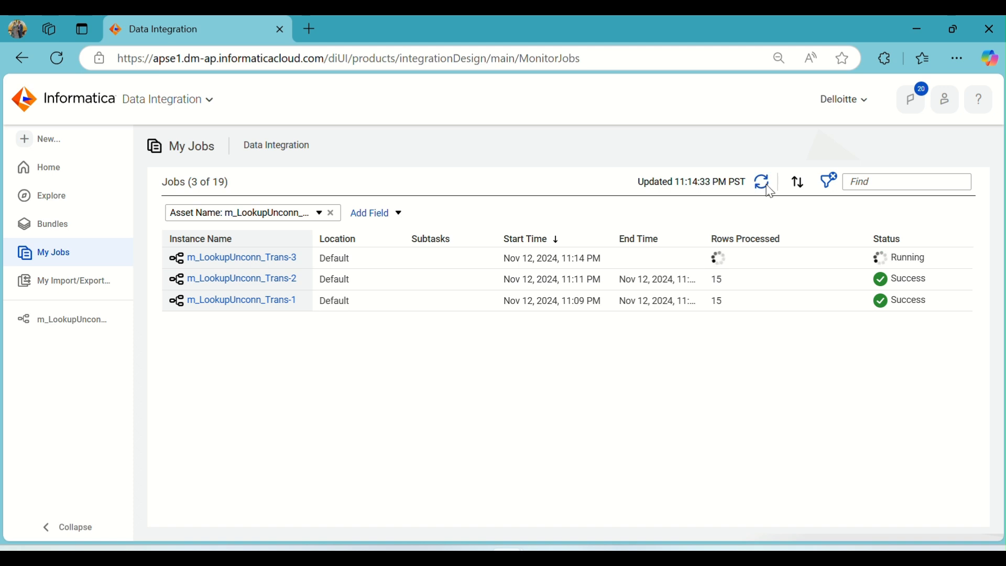
left_click(766, 185)
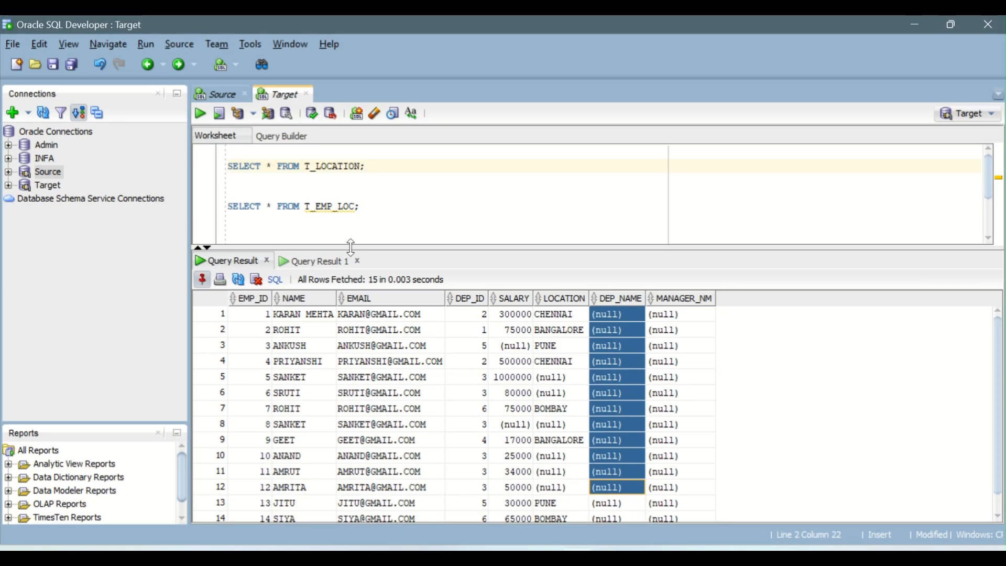
- Rerun the T_EMP_LOC query in SQL Developer and review the LOCATION and DEP_NAME columns
left_click(332, 207)
left_click(200, 113)
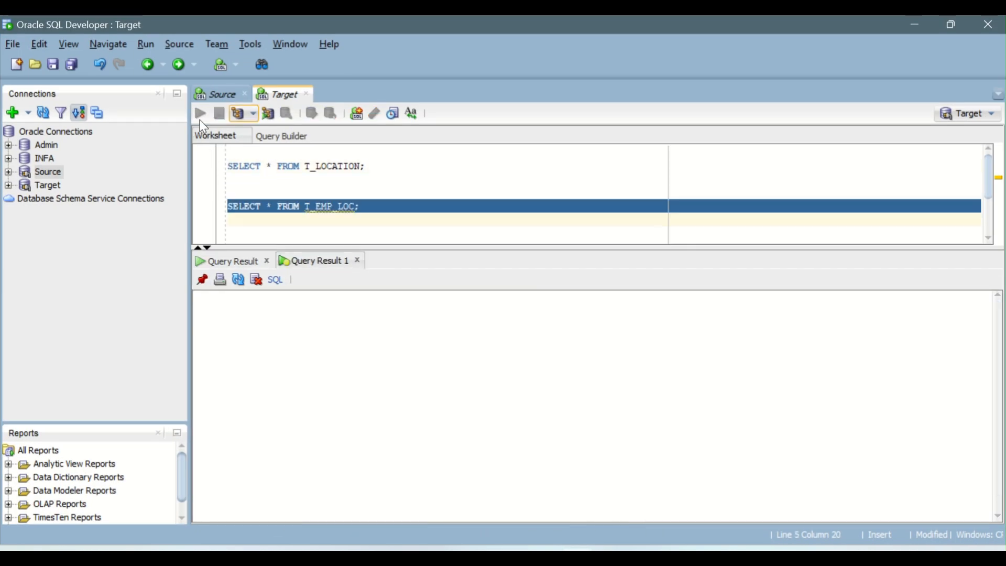
scroll(571, 321, "down", 1)
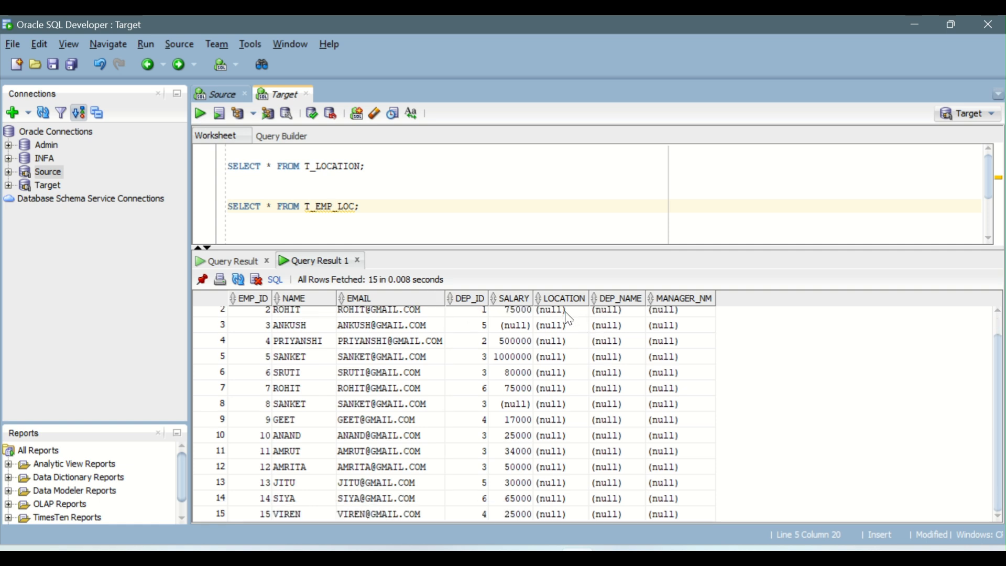
scroll(571, 366, "up", 1)
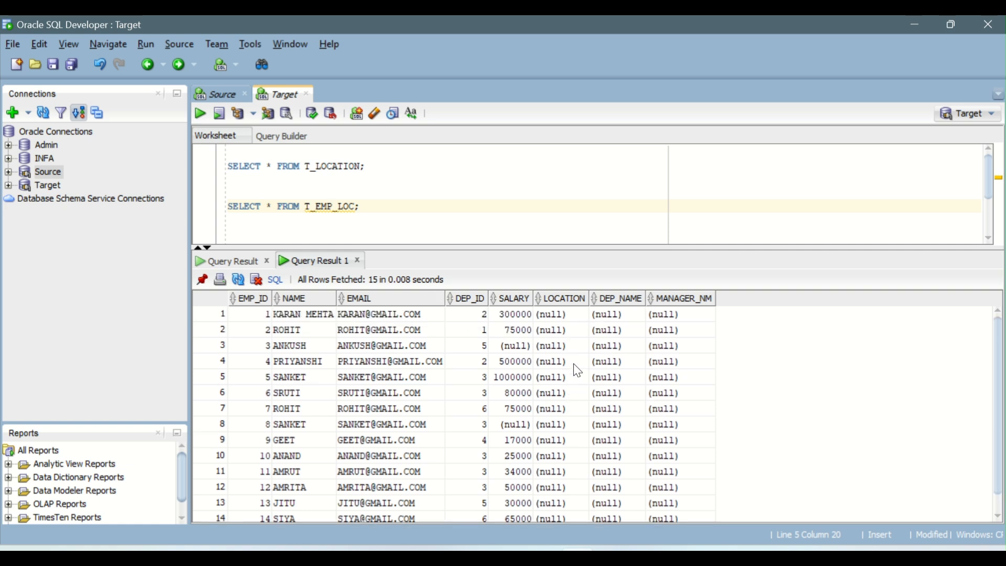
left_click_drag(554, 318, 645, 348)
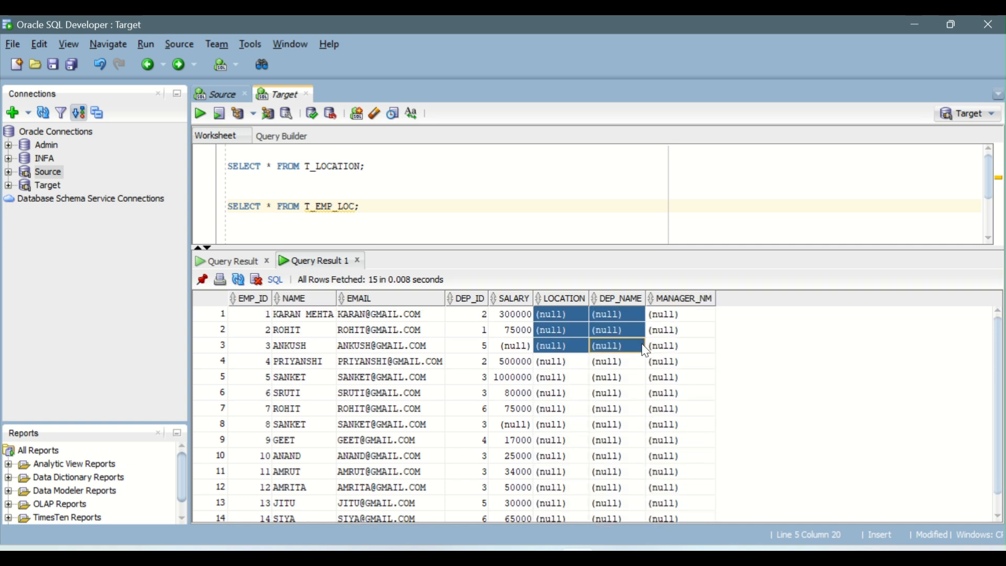
left_click(596, 378)
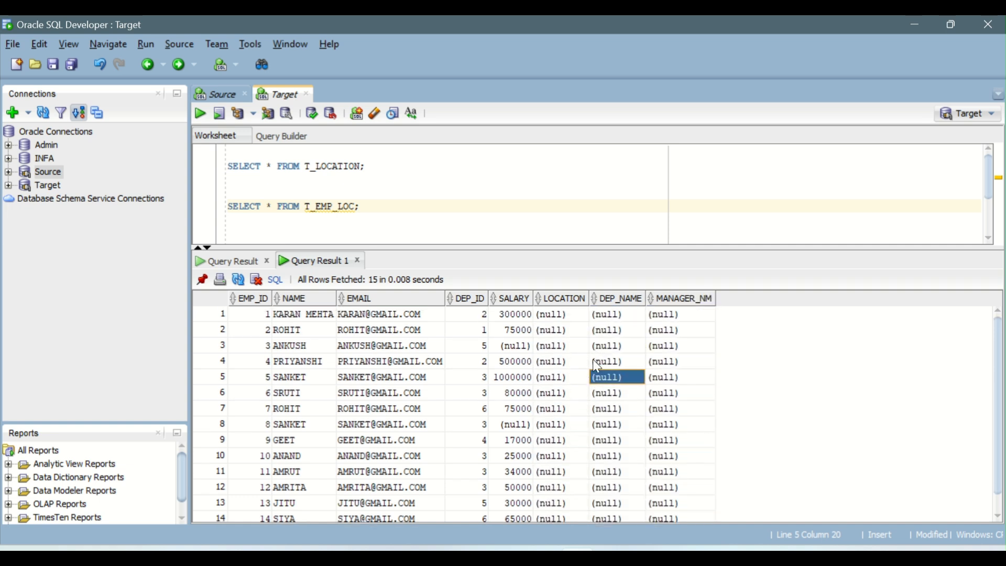
- Return to the mapping and review U_Lookup's incoming fields, lookup condition and return fields
left_click(548, 528)
left_click(586, 486)
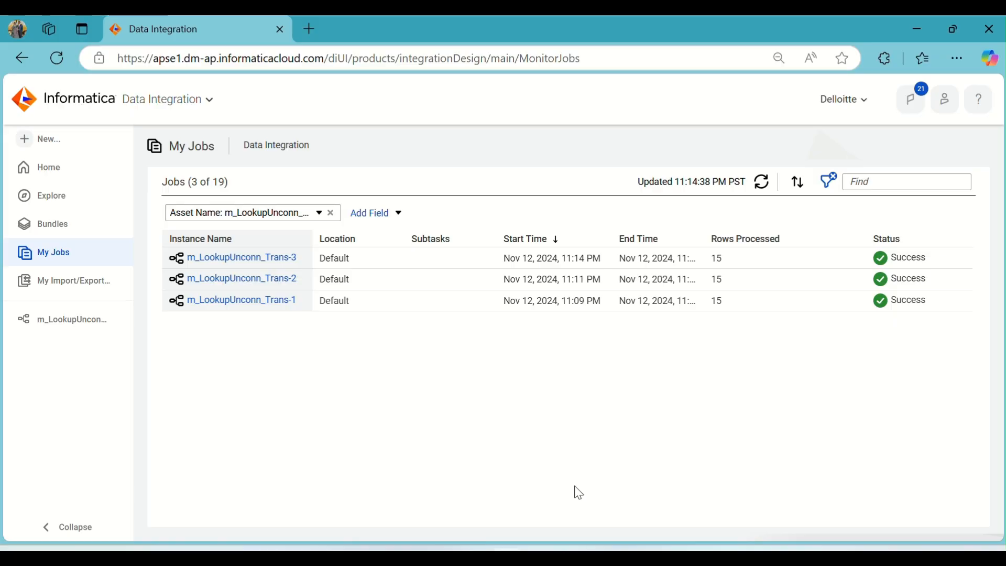
left_click(56, 323)
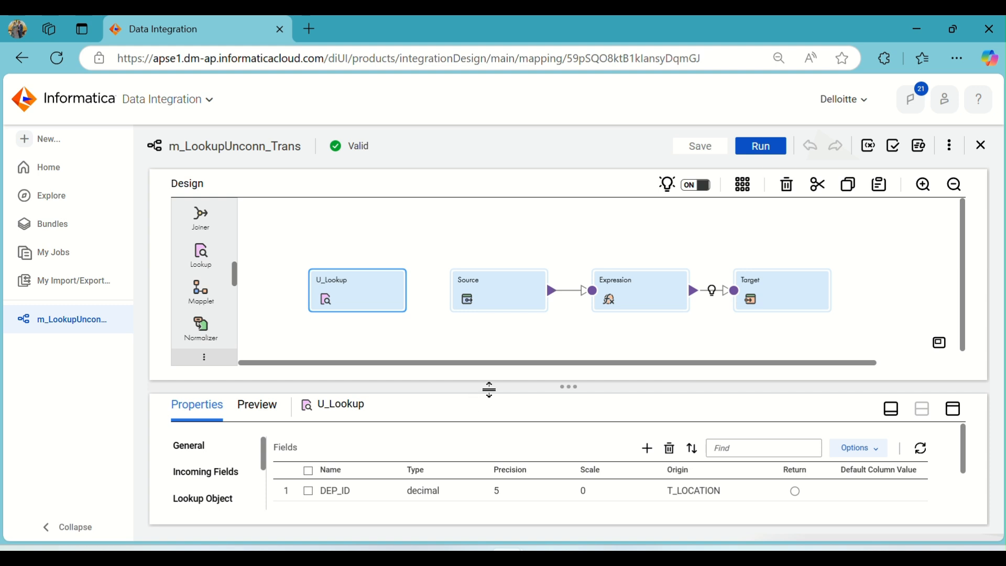
left_click_drag(491, 388, 494, 346)
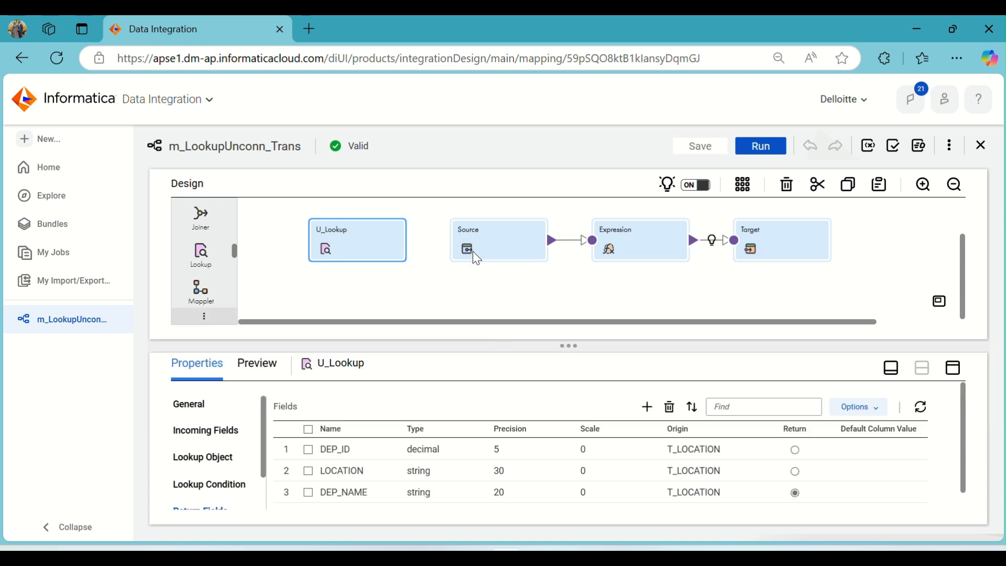
left_click(949, 377)
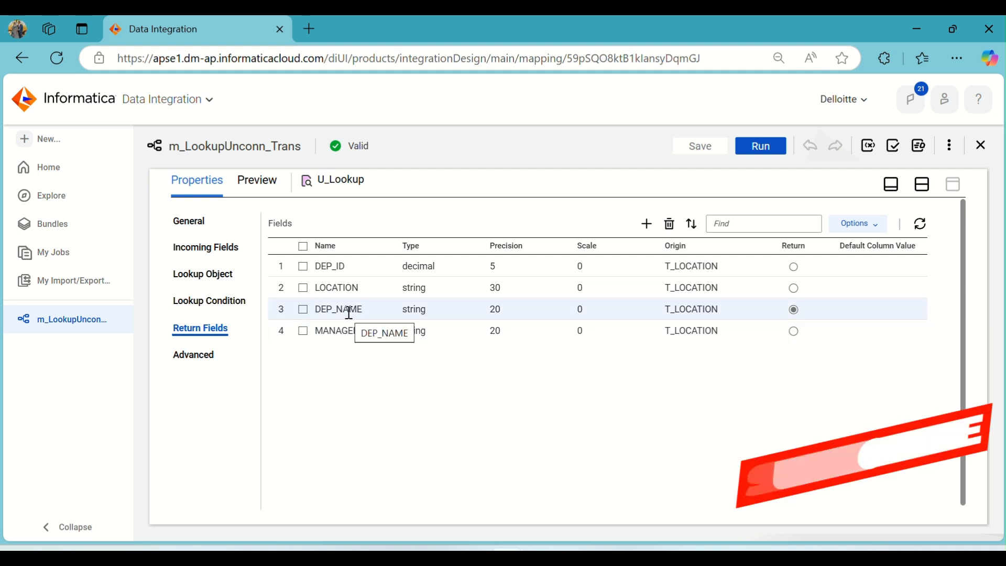
left_click(222, 313)
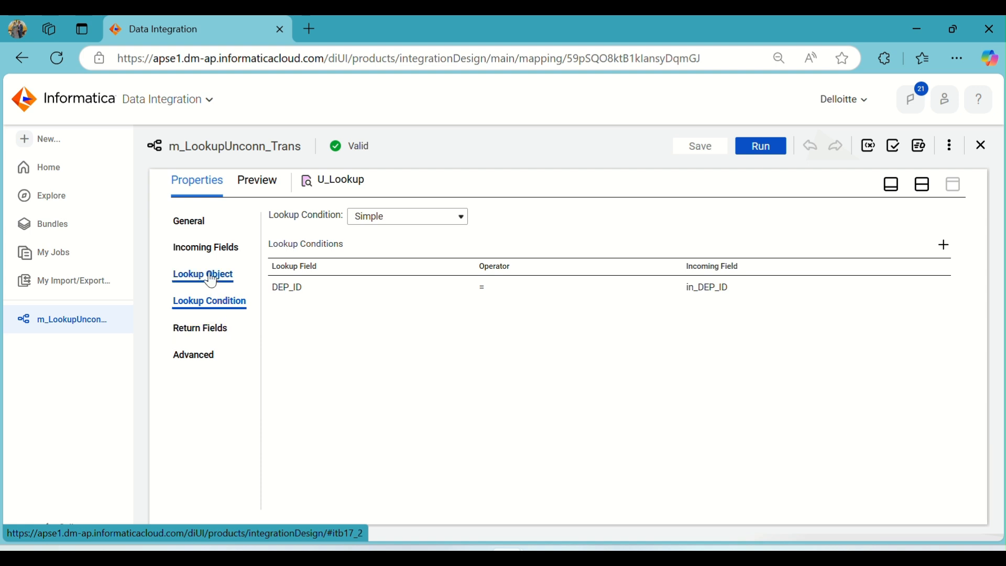
left_click(209, 247)
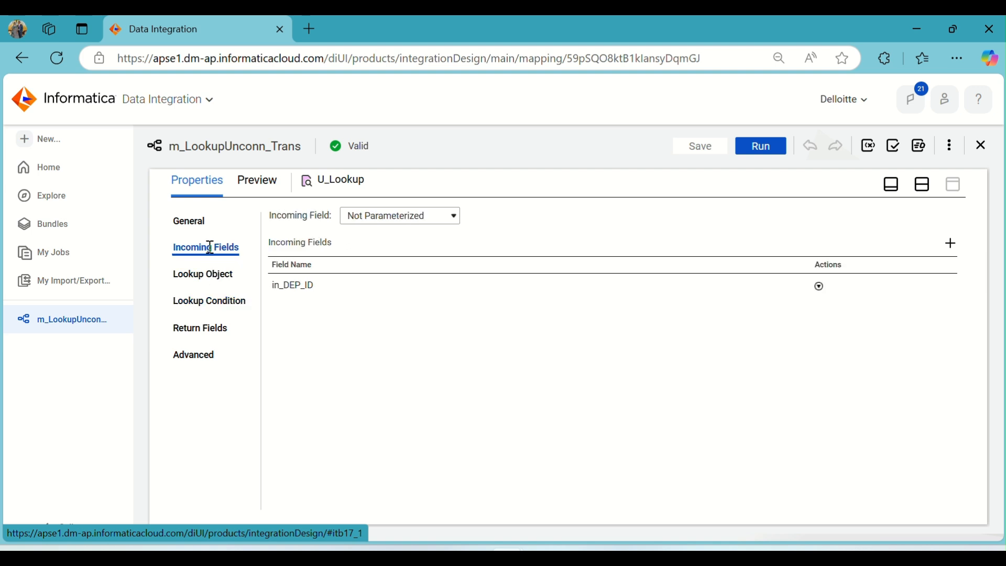
left_click(211, 295)
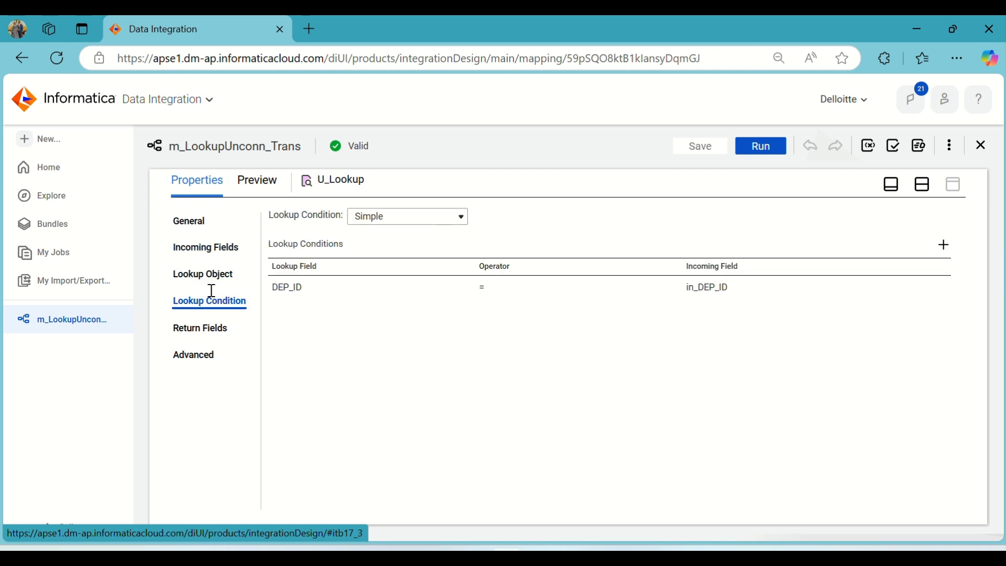
left_click(211, 327)
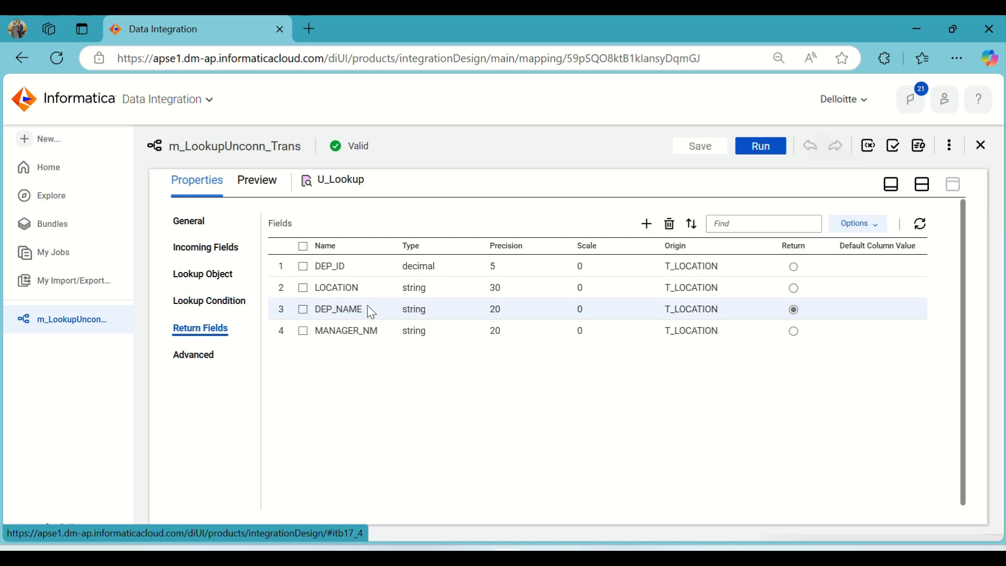
left_click(920, 189)
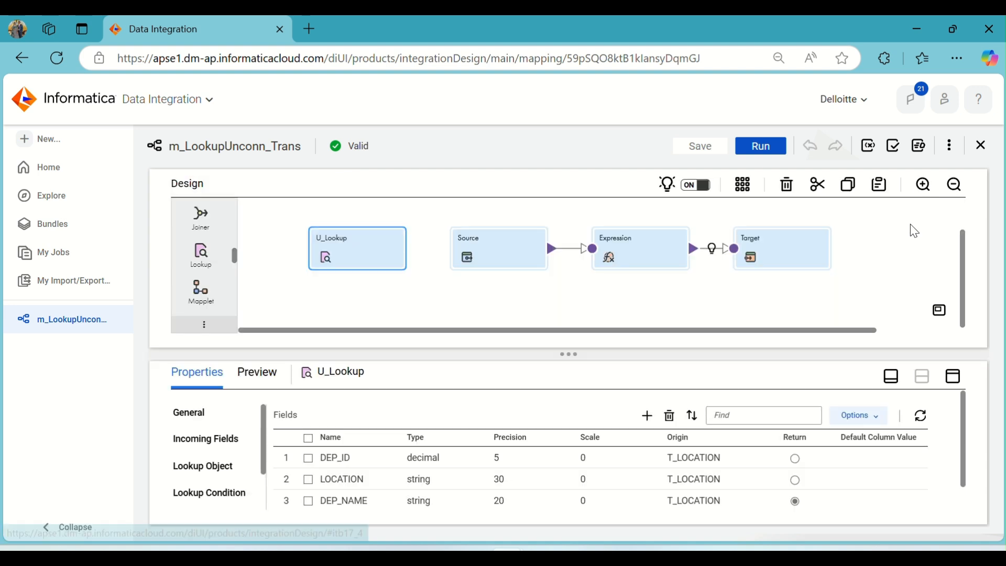
- Open the Expression's o_DEP_ID field expression and close the editor with OK
left_click(614, 250)
left_click(953, 386)
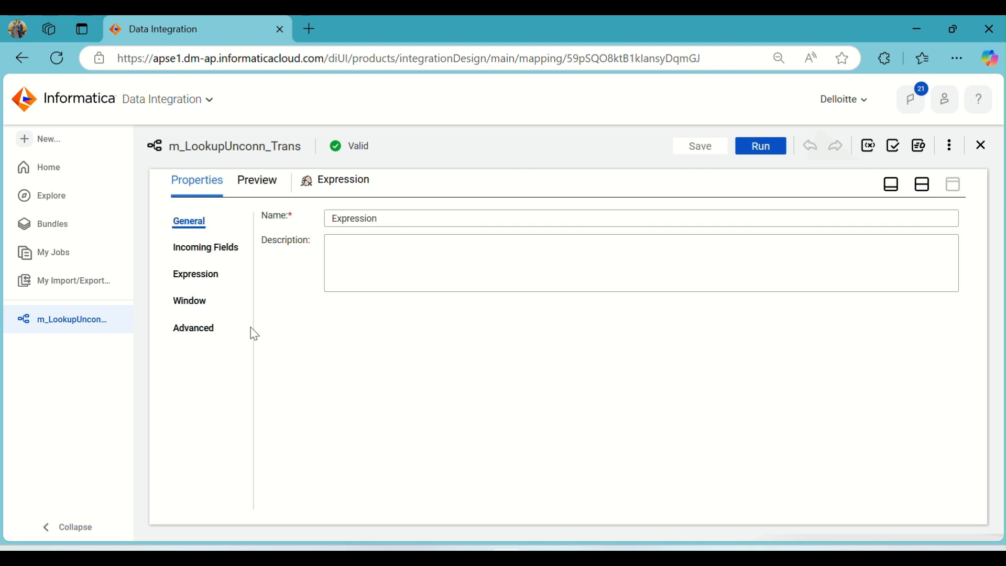
left_click(210, 279)
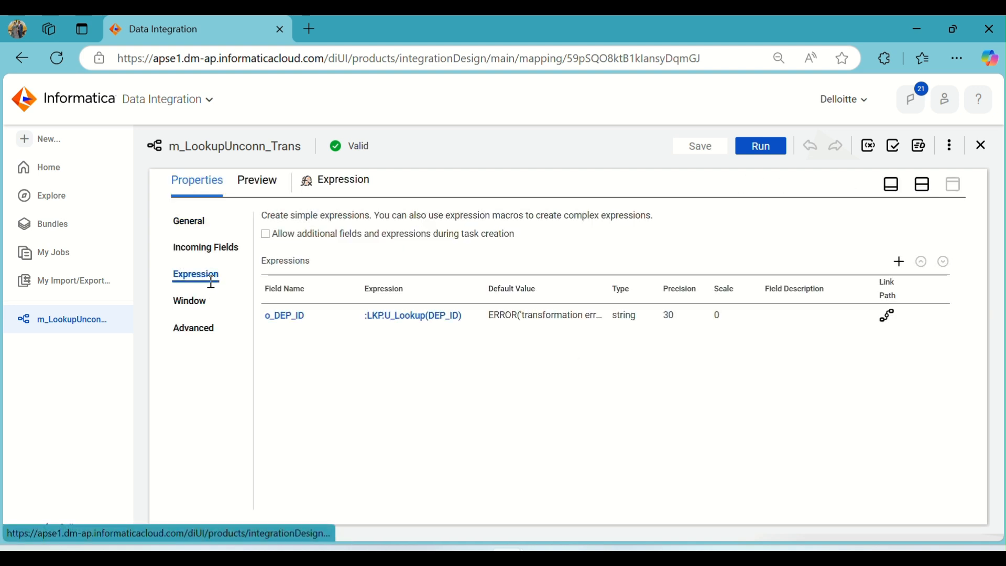
left_click(398, 315)
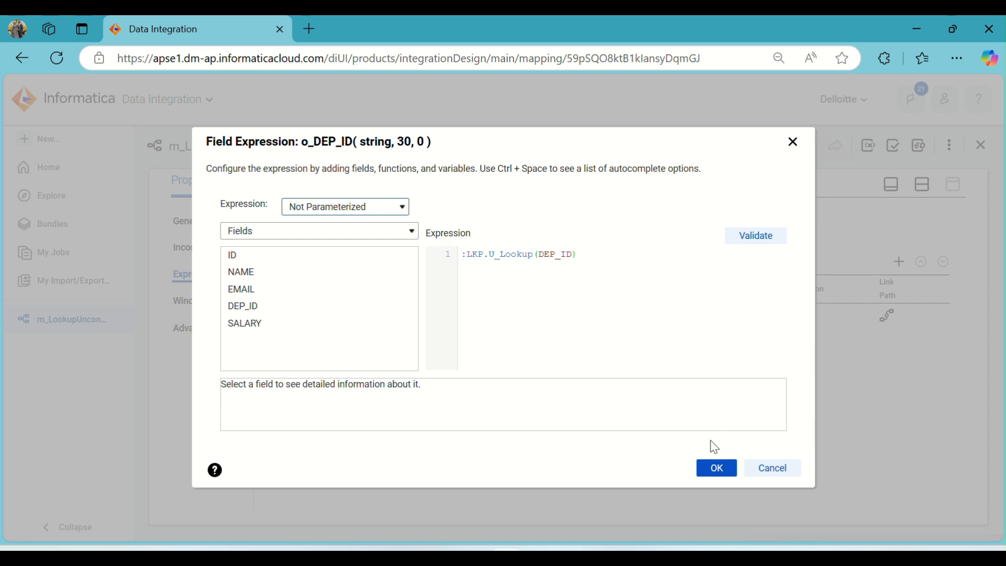
left_click(713, 467)
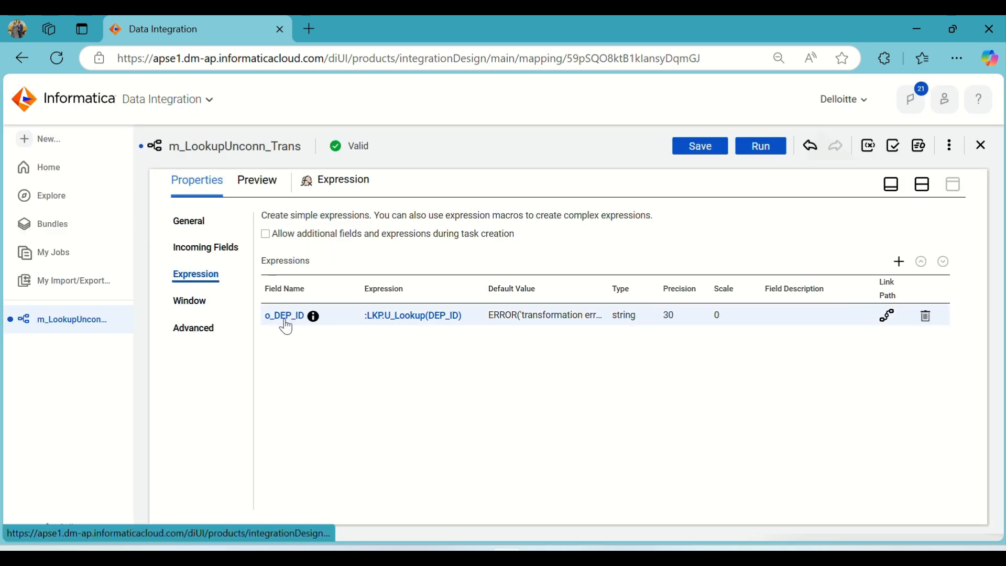
- Rename the Expression's output field o_DEP_ID to o_DEP_NAME
left_click(297, 319)
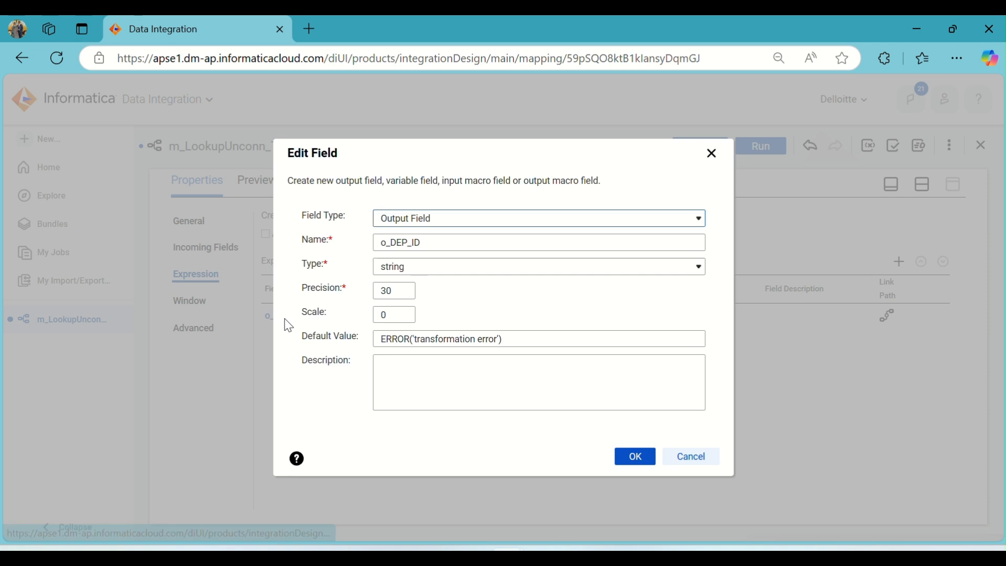
right_click(435, 243)
left_click(435, 243)
key("BackSpace")
key("BackSpace")
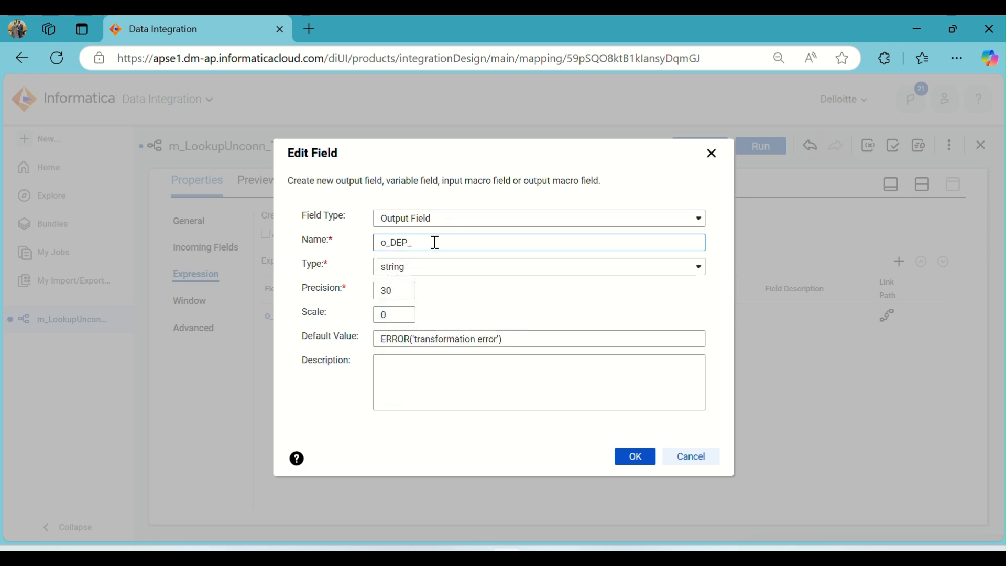
type("NAME")
left_click(639, 455)
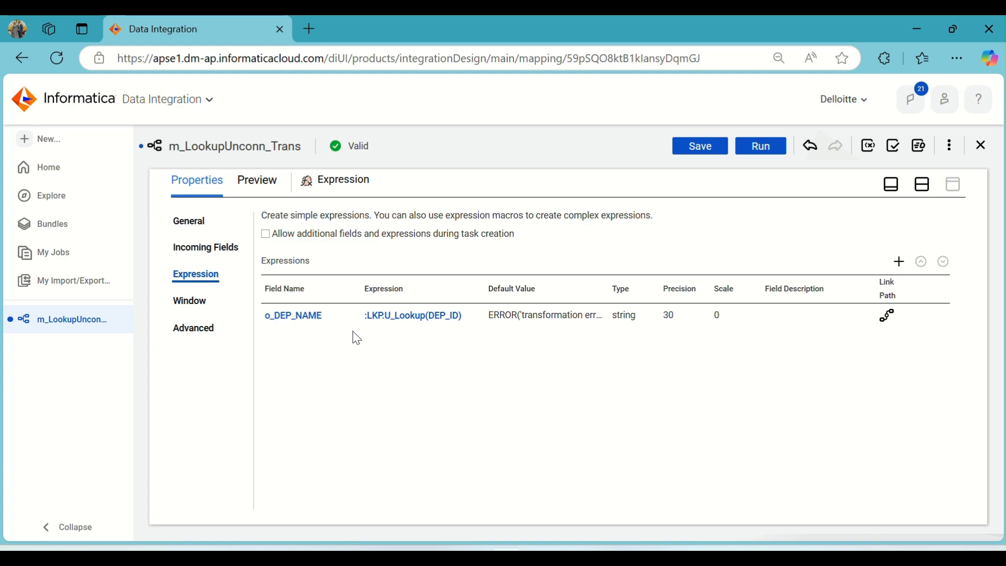
- Check the DEP_NAME column of the T_EMP_LOC query result in SQL Developer
left_click(582, 549)
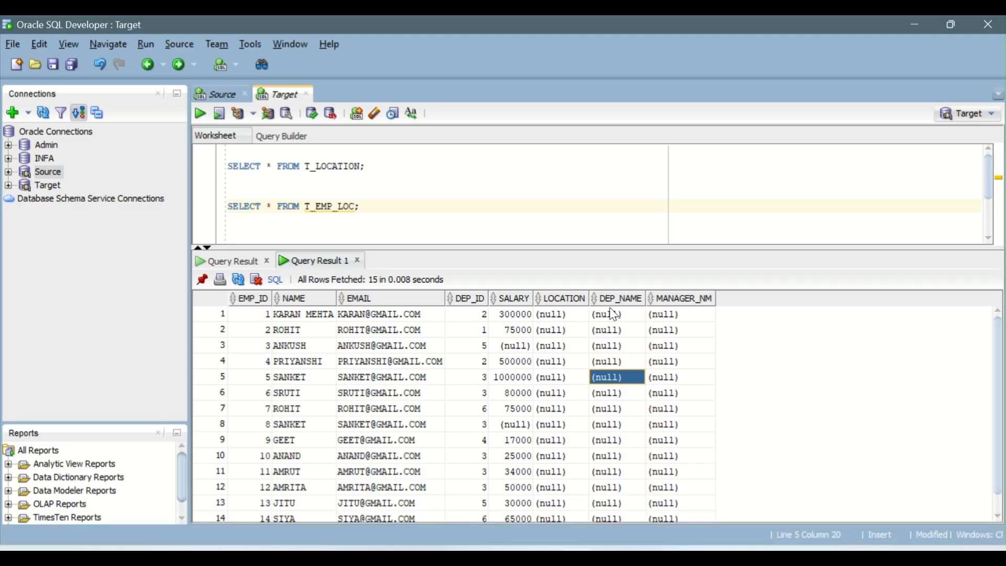
left_click_drag(614, 314, 635, 429)
key("alt+Tab")
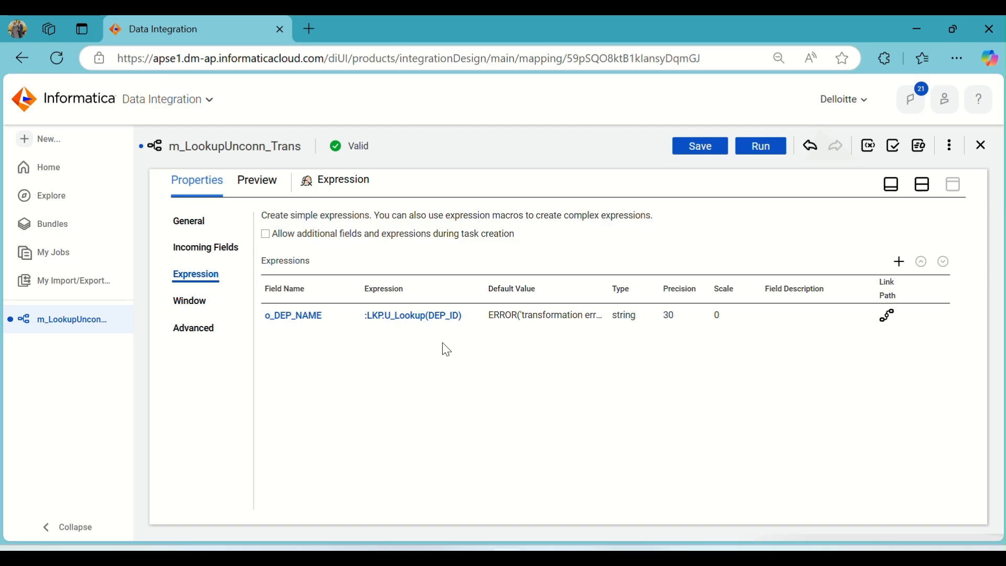
- Save the mapping and run a 100-row data preview of the Expression
left_click(921, 184)
left_click(700, 147)
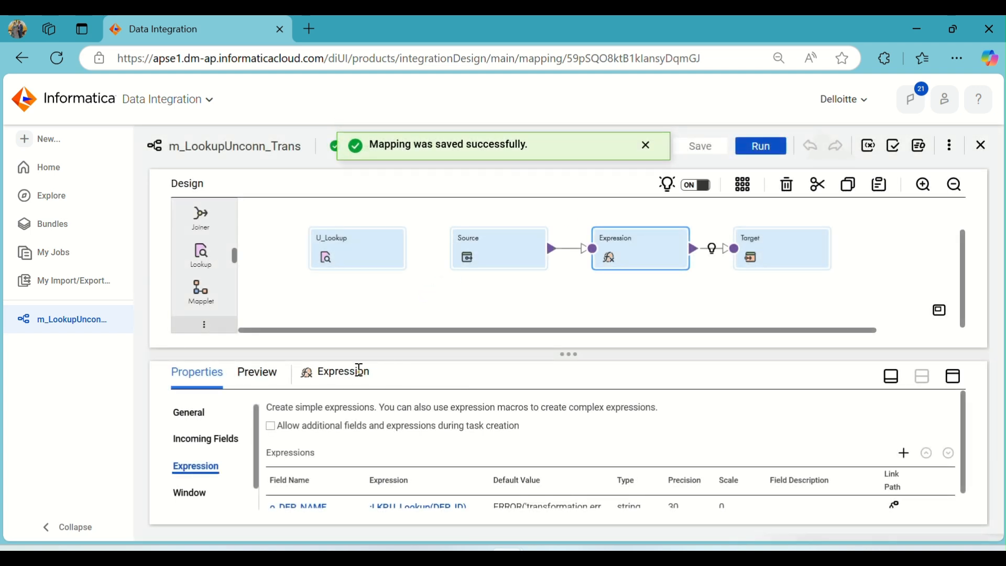
left_click(268, 372)
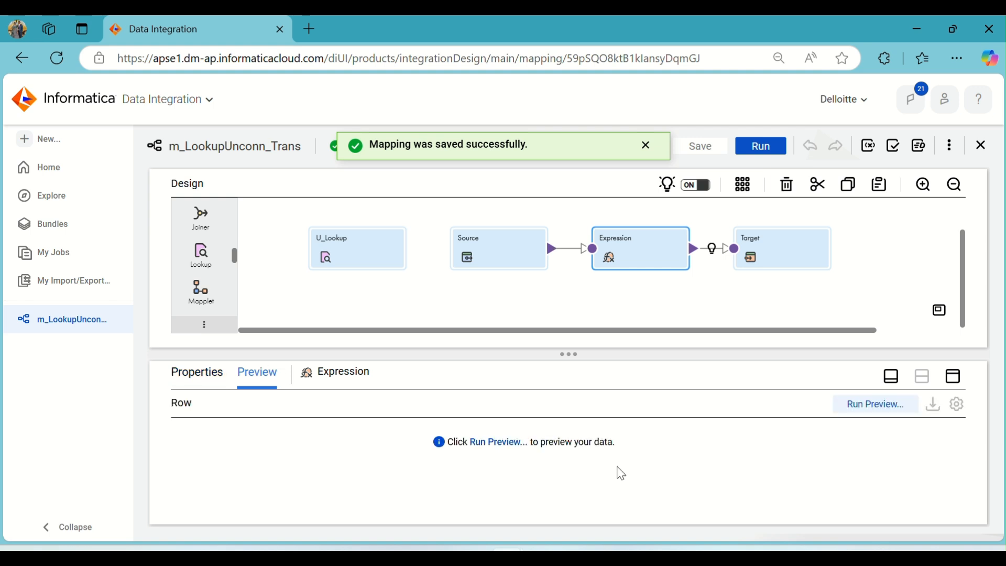
left_click(496, 441)
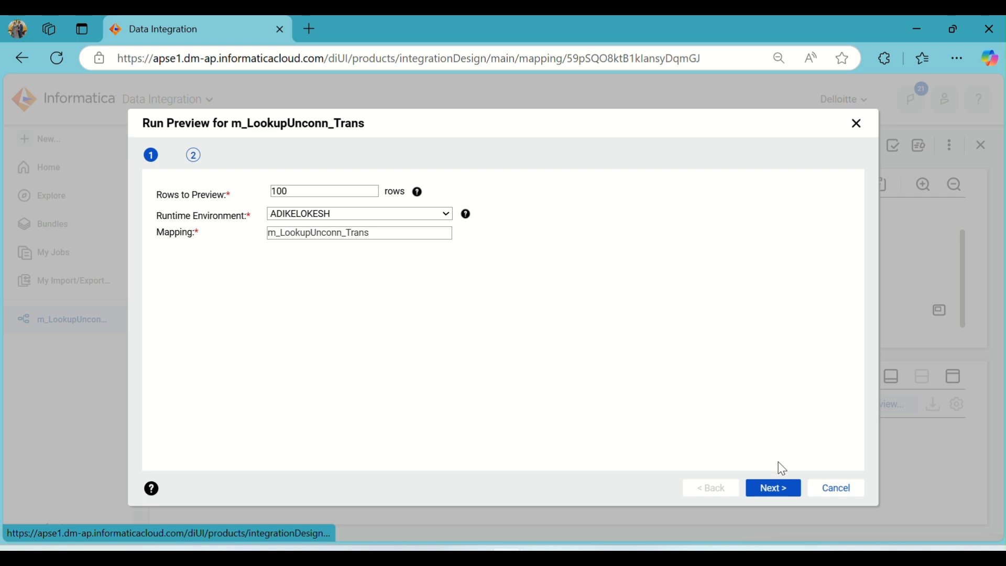
left_click(783, 483)
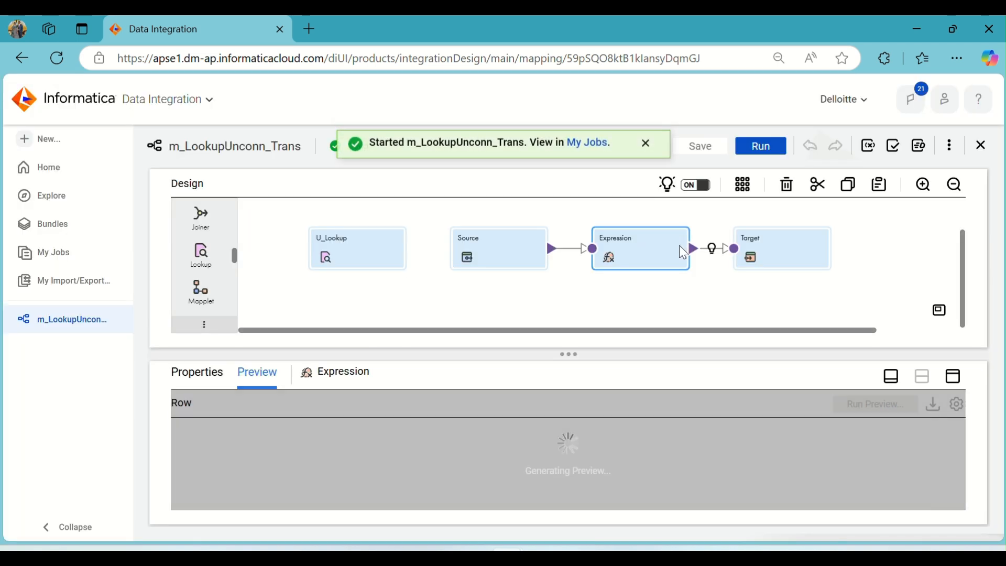
left_click(646, 145)
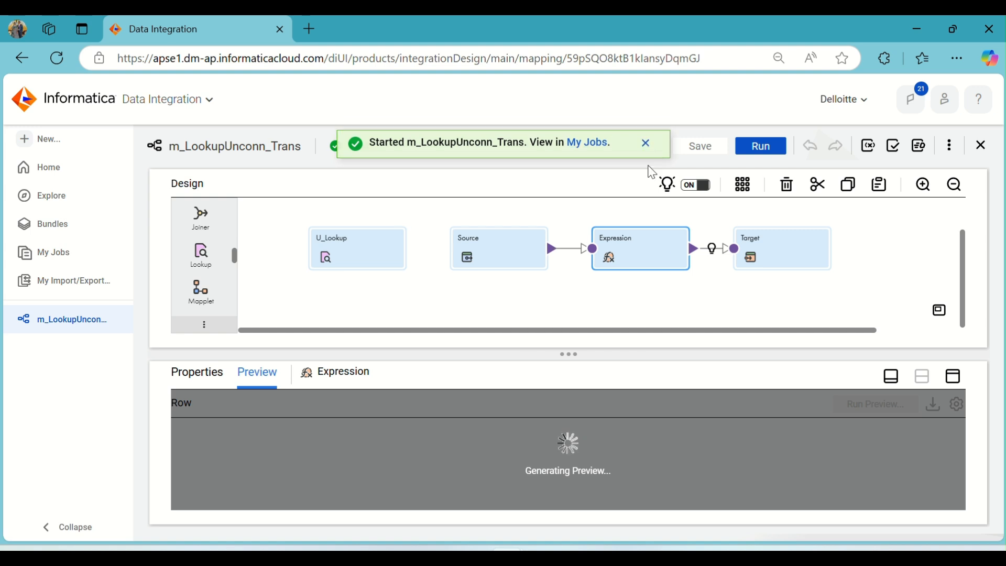
left_click(952, 380)
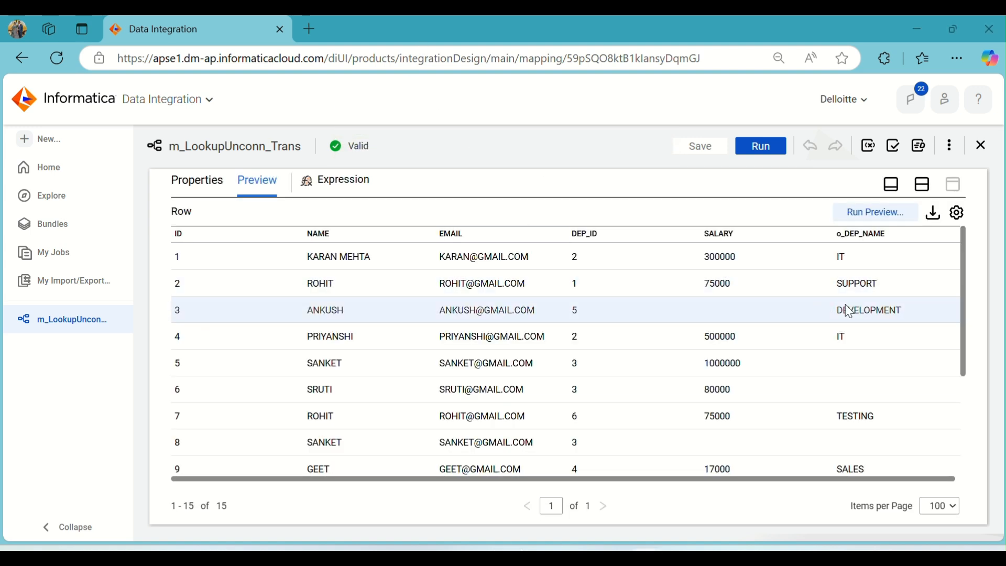
- Examine the o_DEP_NAME values in the Expression preview rows
left_click_drag(868, 267, 866, 378)
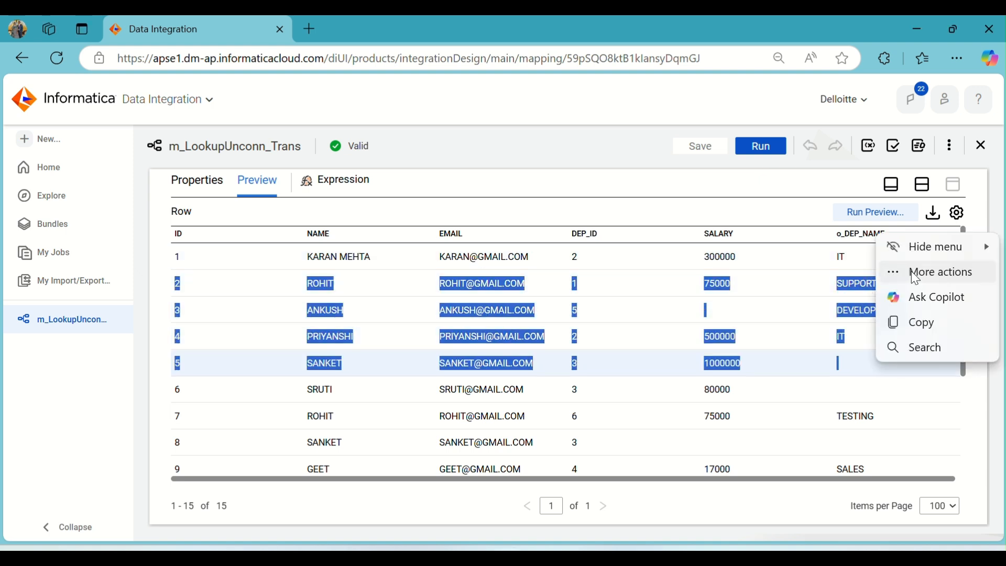
left_click(911, 271)
left_click(498, 96)
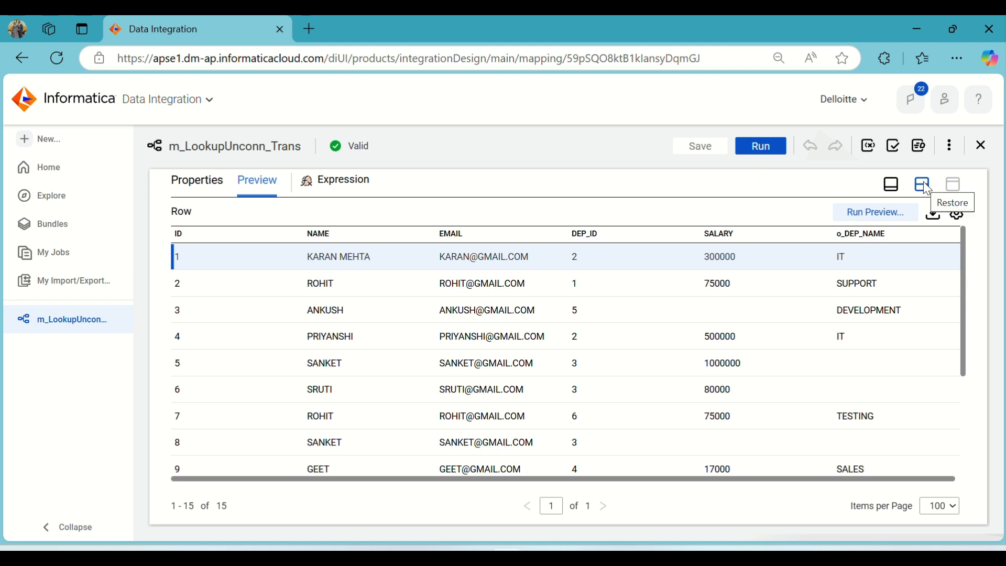
left_click(200, 186)
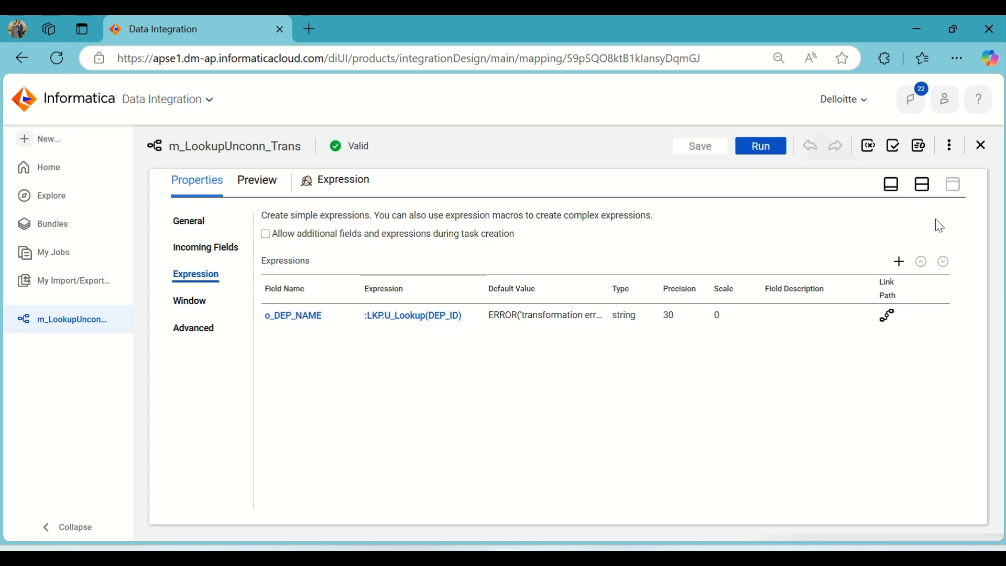
- Delete the LOCATION field from U_Lookup's return fields
left_click(923, 186)
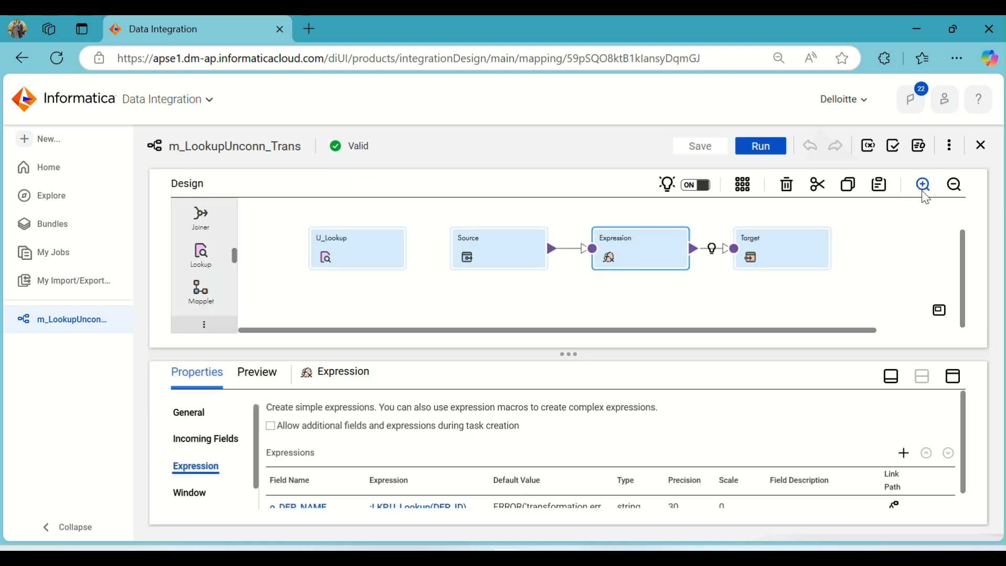
left_click(345, 262)
left_click(953, 376)
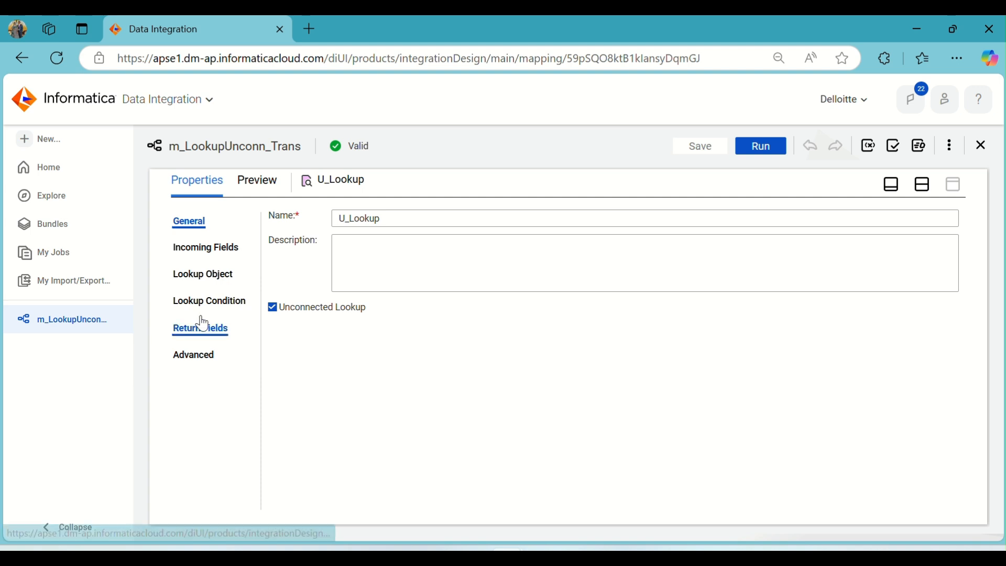
left_click(202, 335)
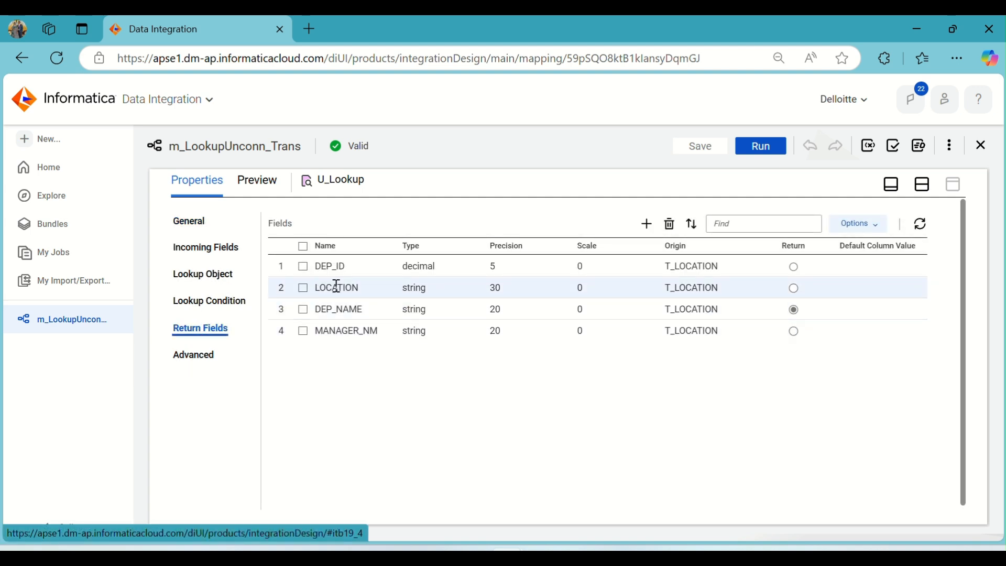
left_click(303, 289)
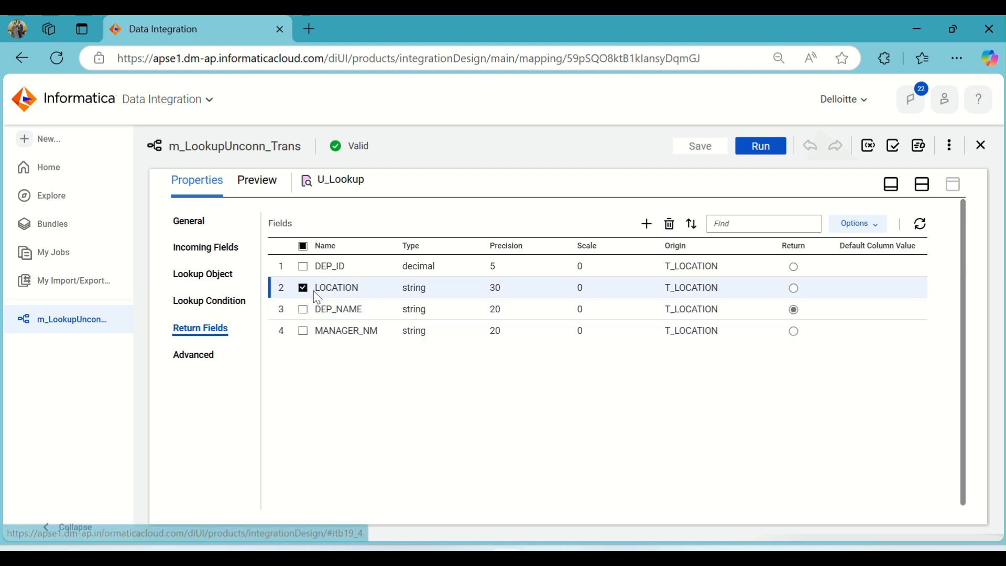
left_click(670, 225)
left_click(524, 373)
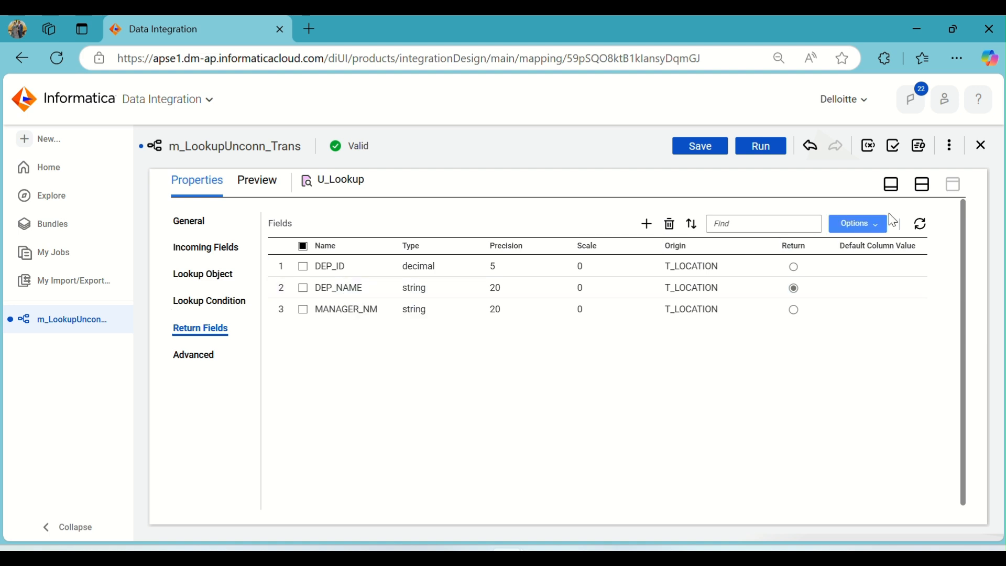
- Save and run the mapping, refreshing My Jobs until the new run finishes
left_click(921, 185)
left_click(706, 147)
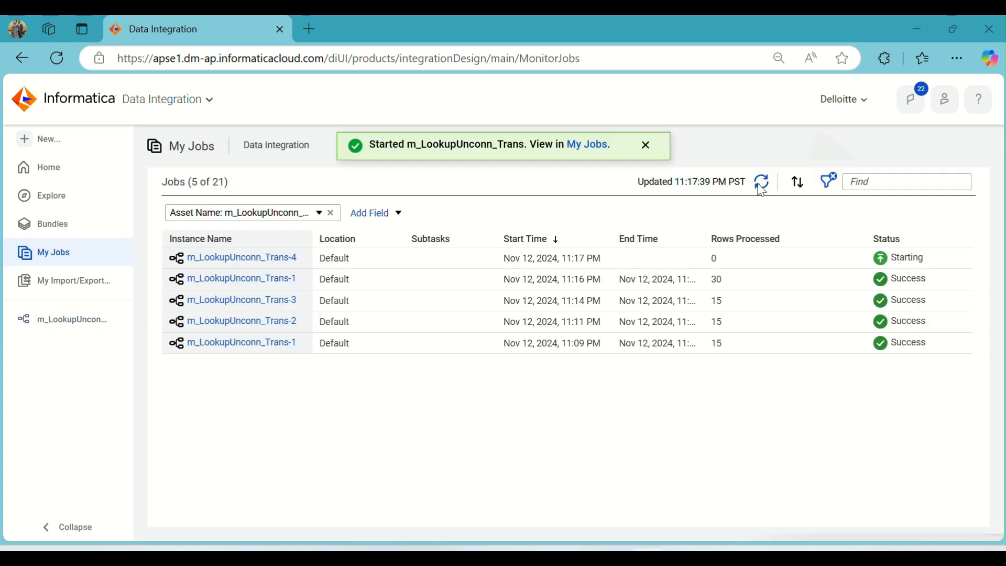
left_click(763, 184)
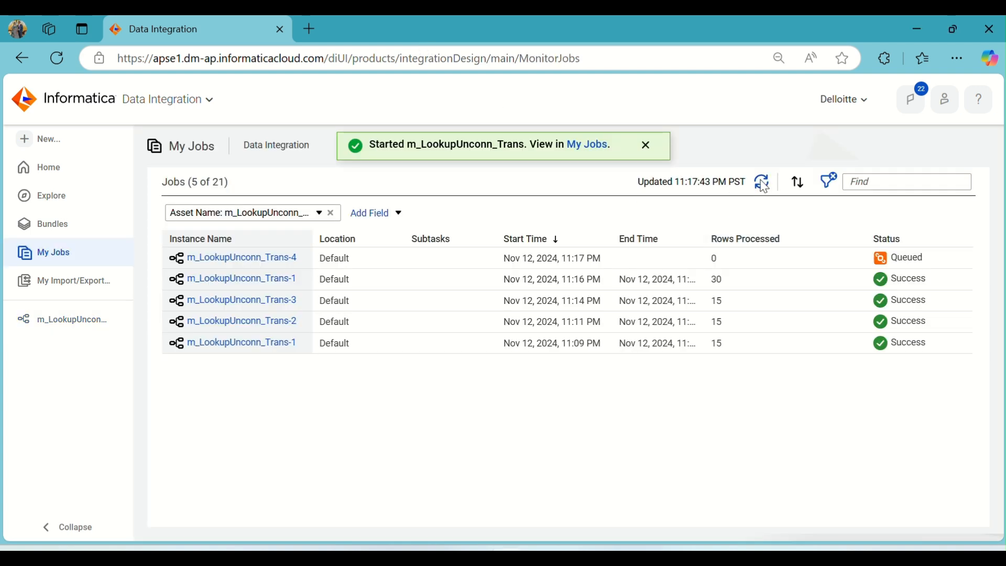
left_click(763, 184)
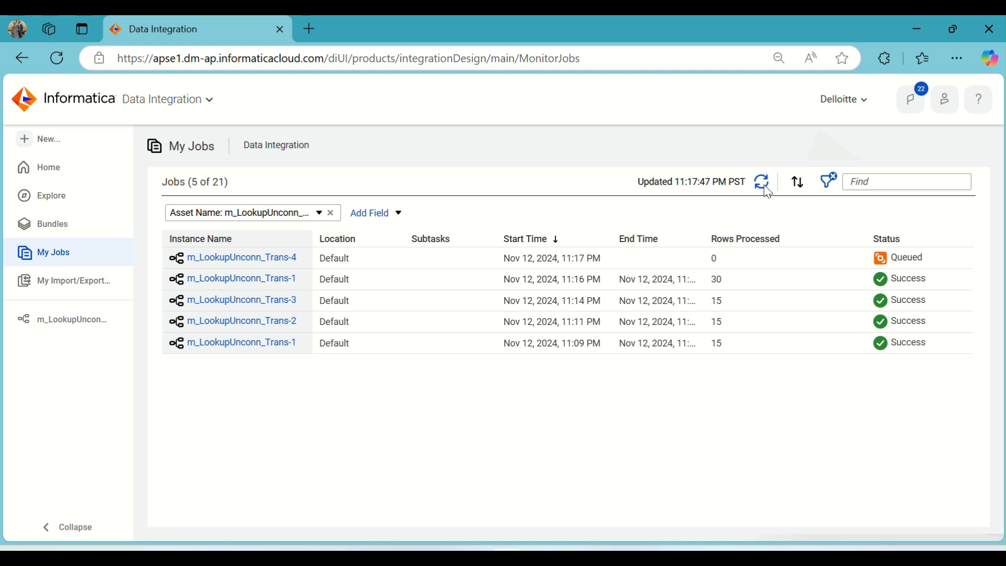
left_click(763, 185)
left_click(763, 185)
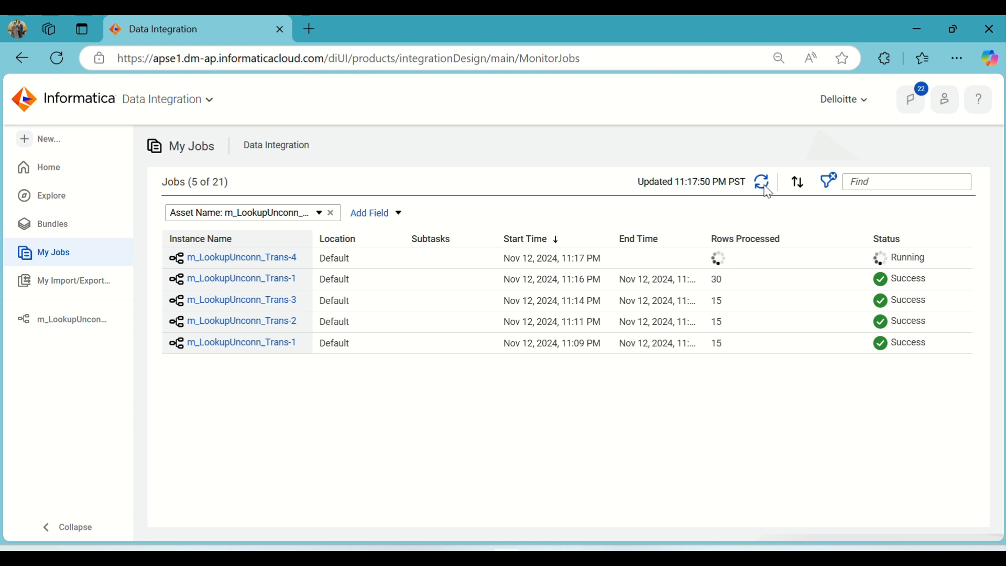
left_click(763, 186)
left_click(763, 185)
left_click(764, 185)
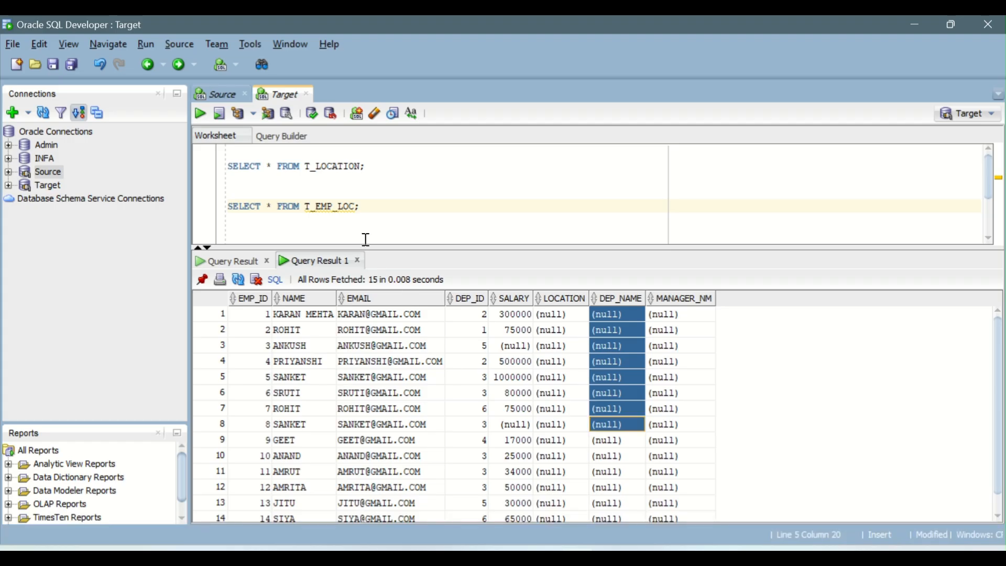
- Rerun the T_EMP_LOC query in SQL Developer and scroll through the results
left_click(322, 205)
left_click(198, 113)
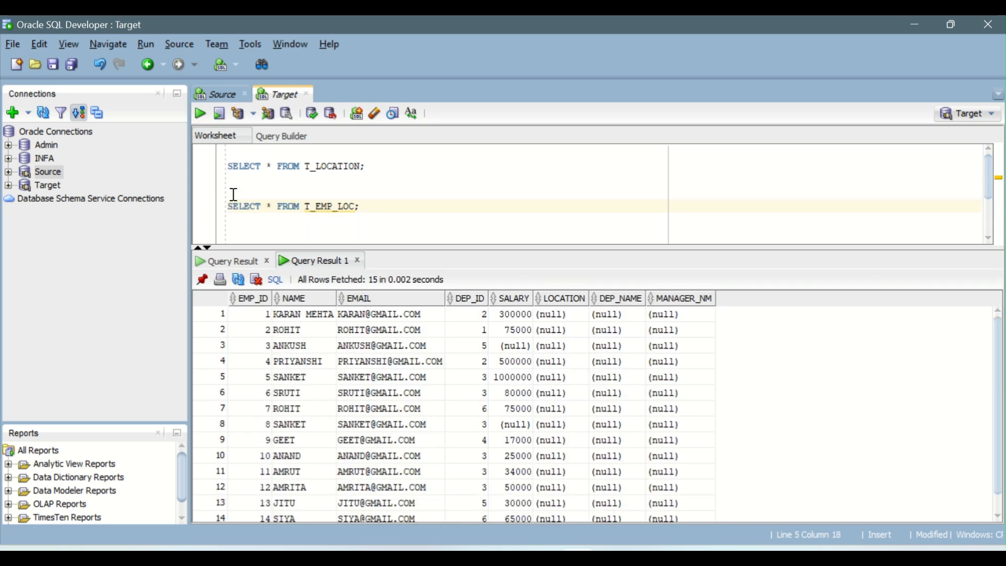
scroll(621, 356, "down", 2)
scroll(622, 435, "up", 2)
scroll(625, 438, "down", 2)
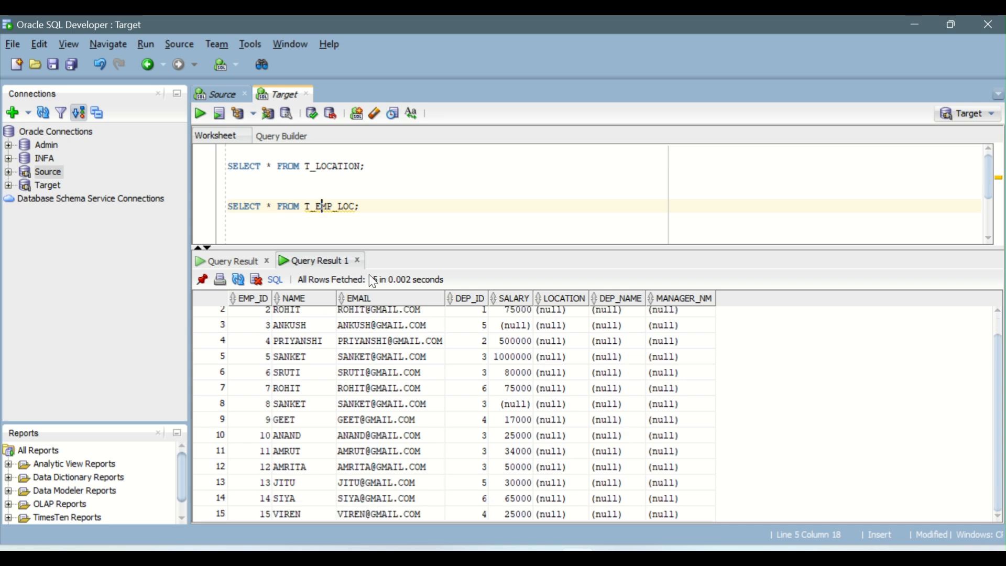
left_click(200, 113)
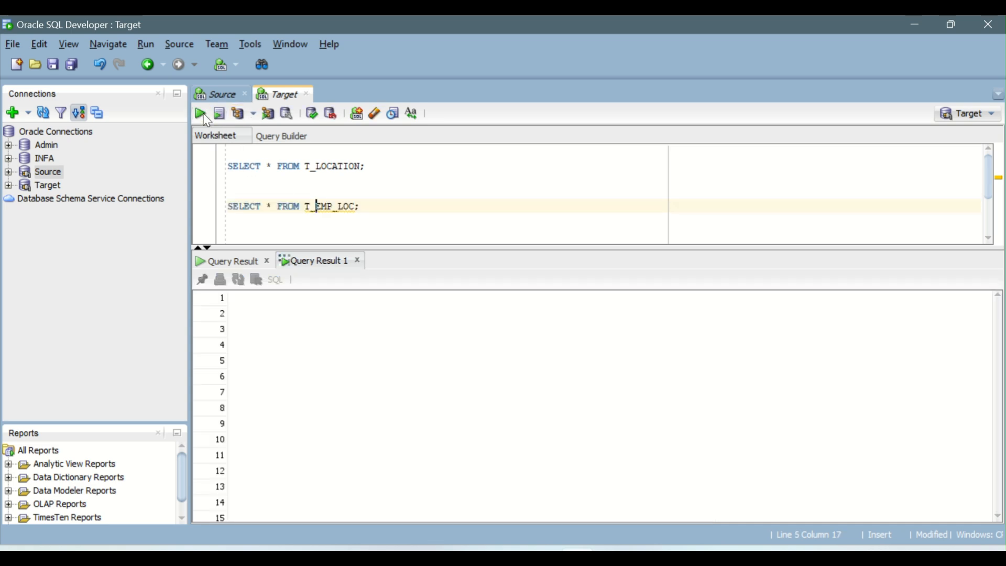
left_click(507, 557)
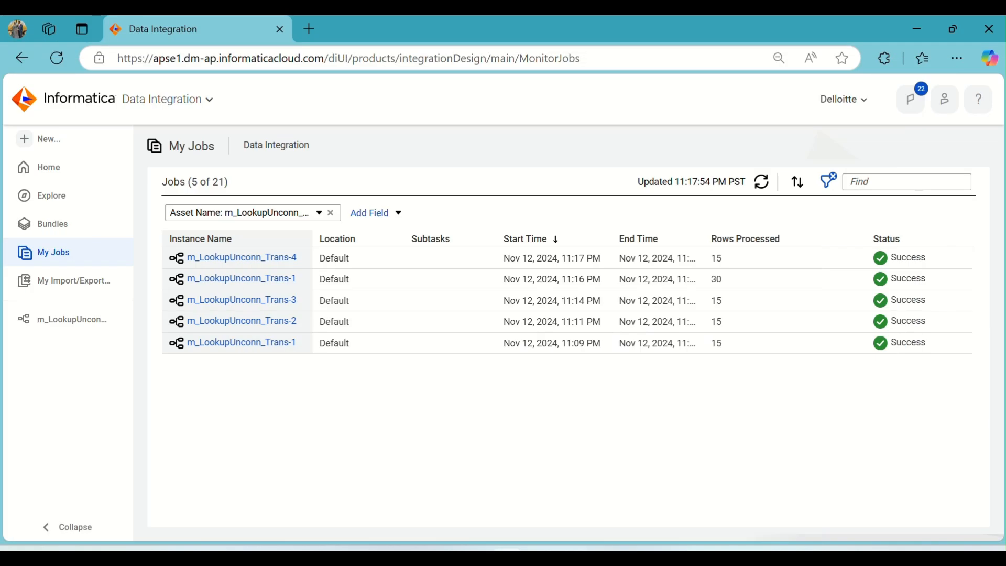
- Map the incoming o_DEP_NAME field to the Target's DEP_NAME field in Field Mapping
left_click(97, 323)
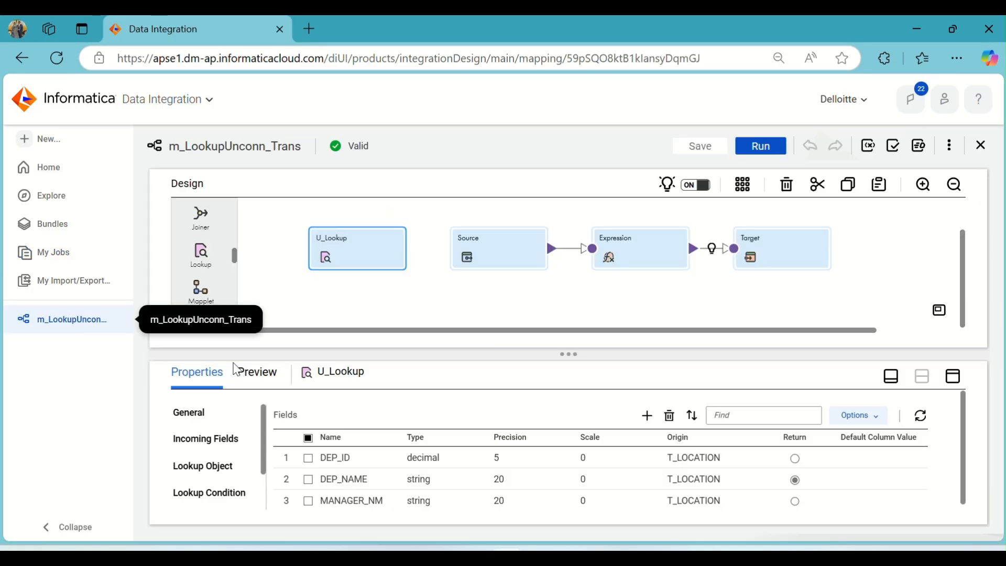
left_click(794, 238)
left_click(952, 376)
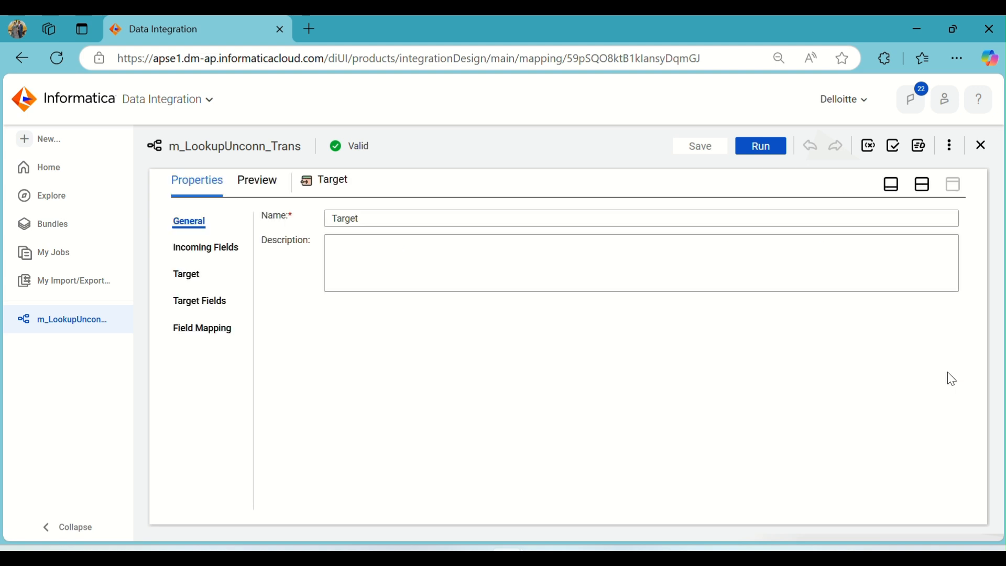
left_click(212, 329)
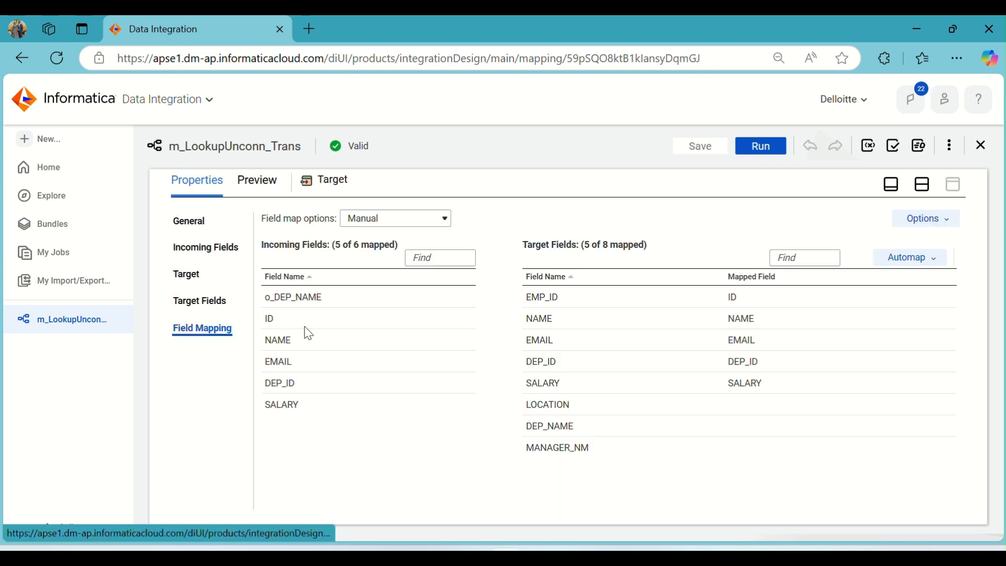
left_click_drag(314, 296, 718, 433)
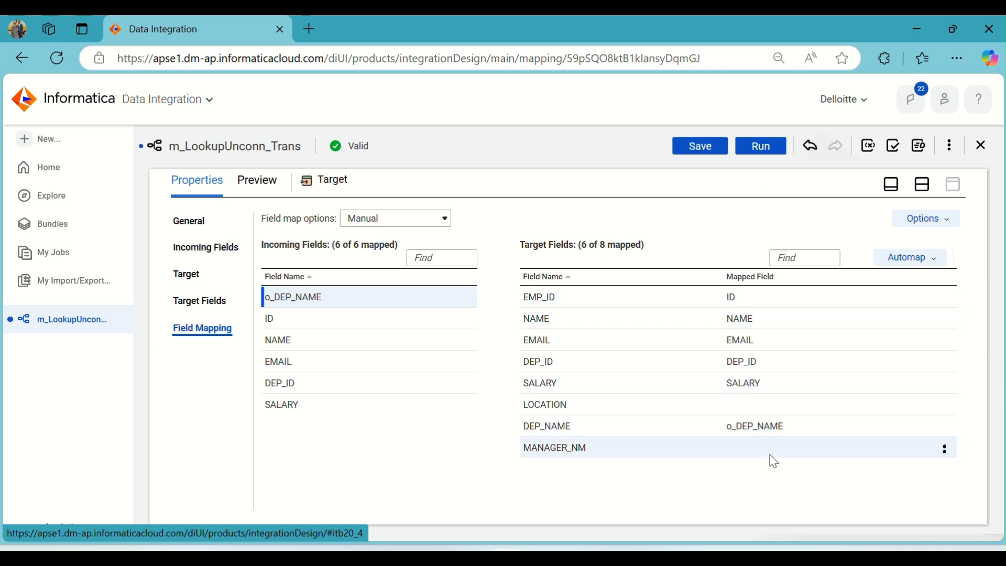
- Save and run the mapping
left_click(923, 185)
left_click(701, 146)
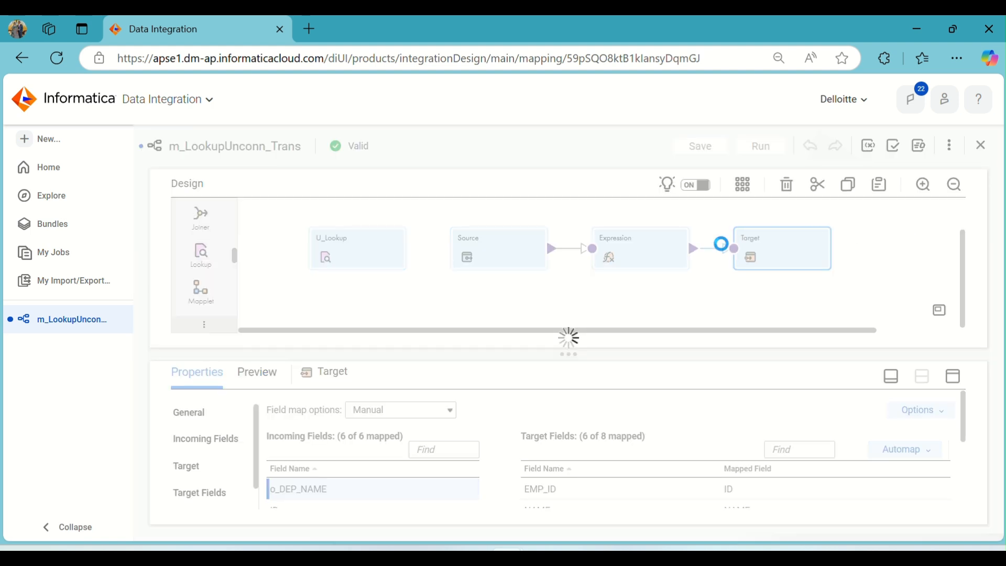
left_click(760, 146)
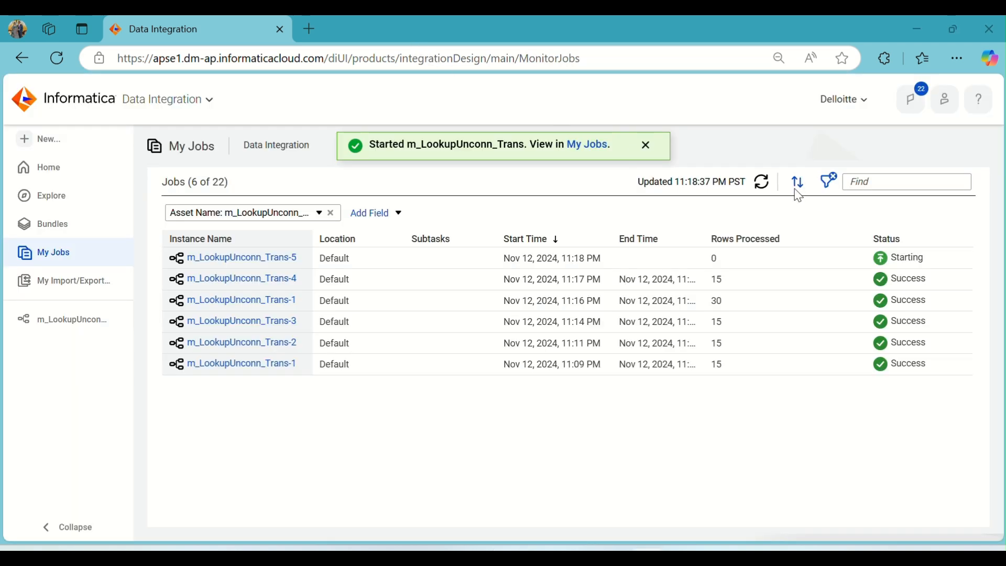
- Refresh the My Jobs list until the latest m_LookupUnconn_Trans run finishes
left_click(762, 183)
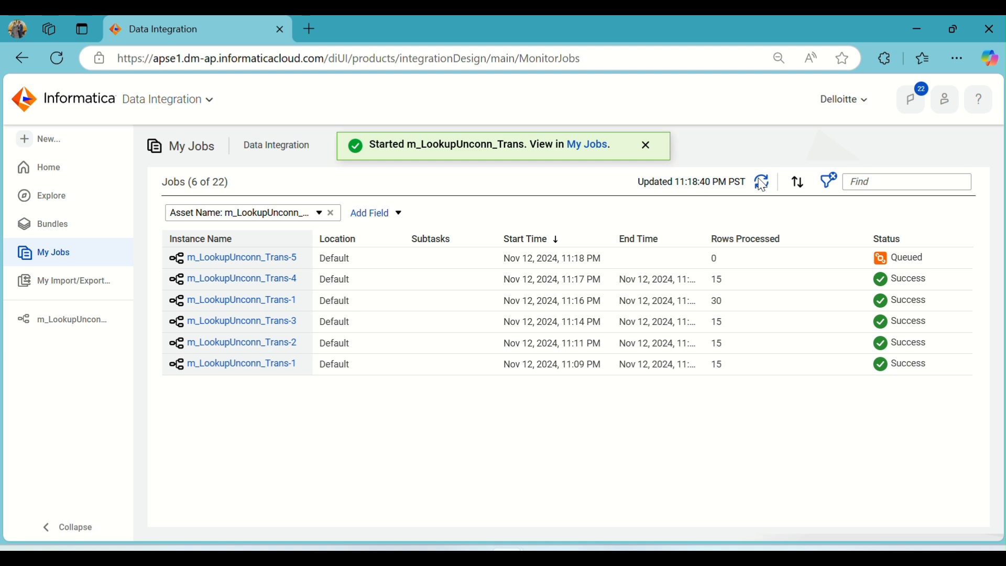
left_click(762, 183)
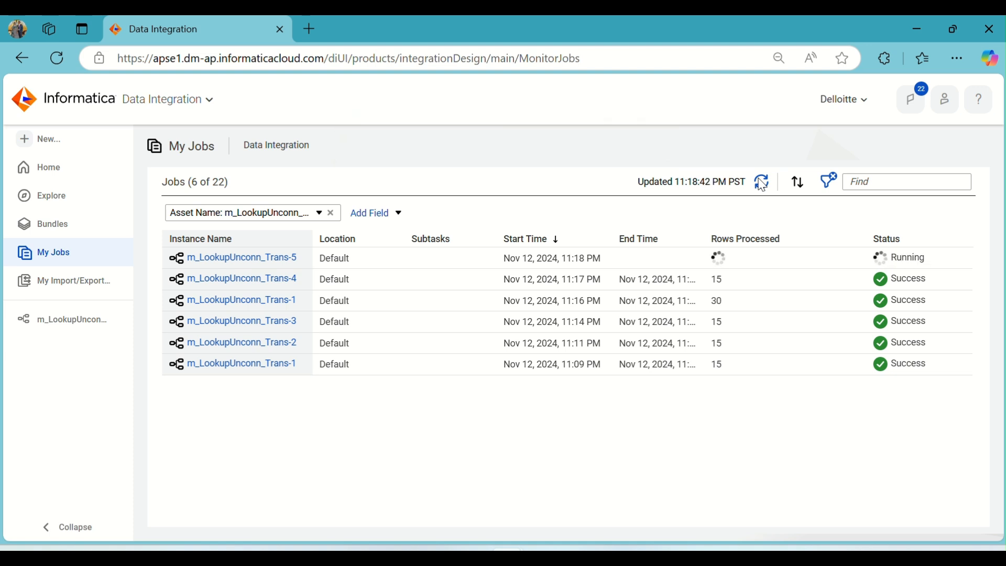
left_click(762, 183)
left_click(763, 183)
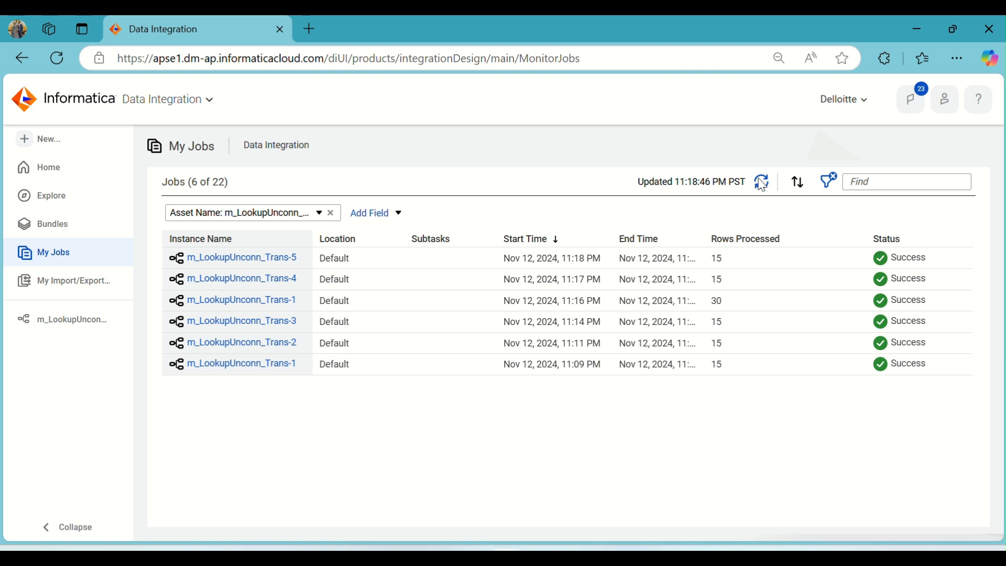
left_click_drag(762, 184, 623, 367)
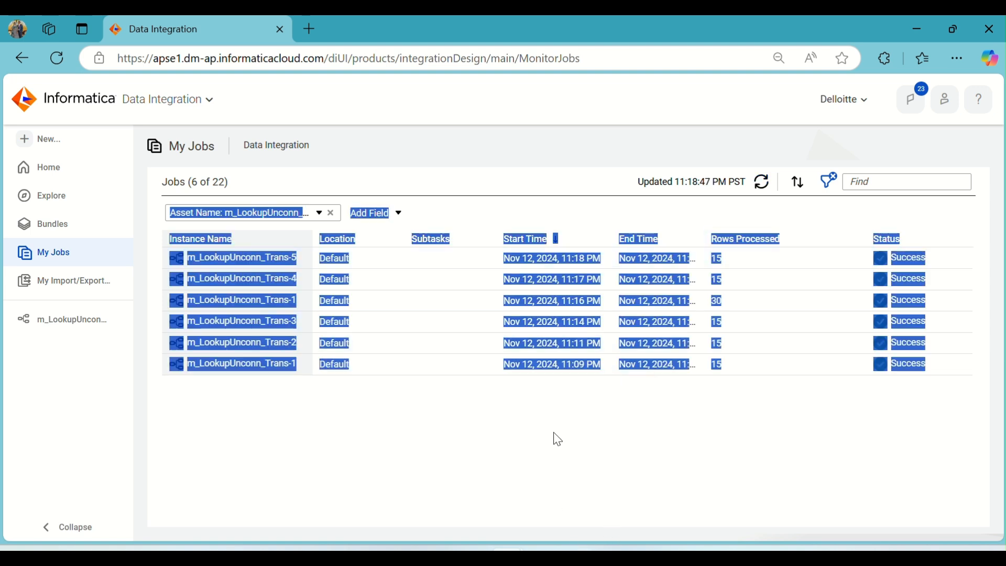
left_click(640, 320)
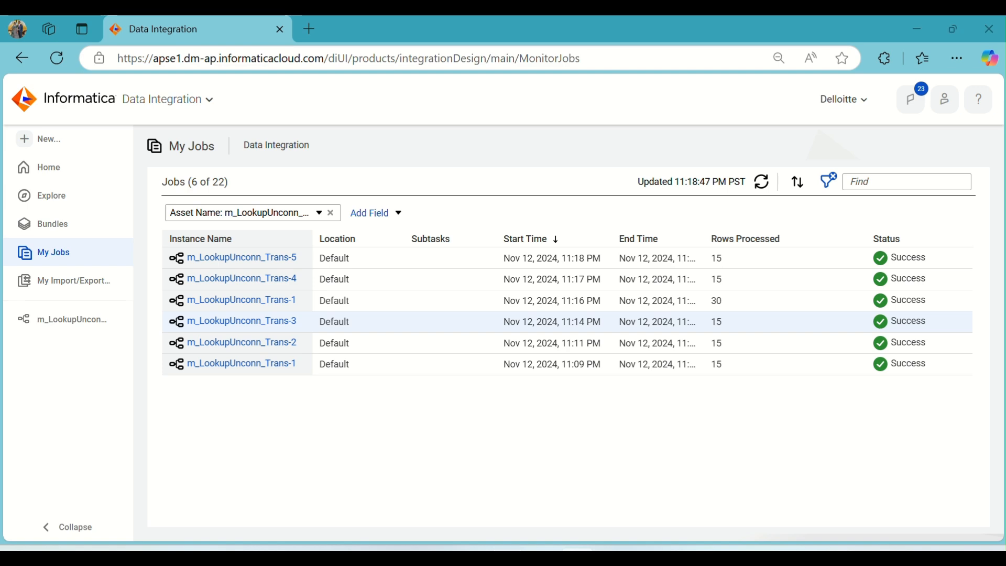
- Switch to SQL Developer and examine the T_EMP_LOC query results, especially the DEP_NAME and MANAGER_NM columns
left_click(577, 556)
left_click(200, 113)
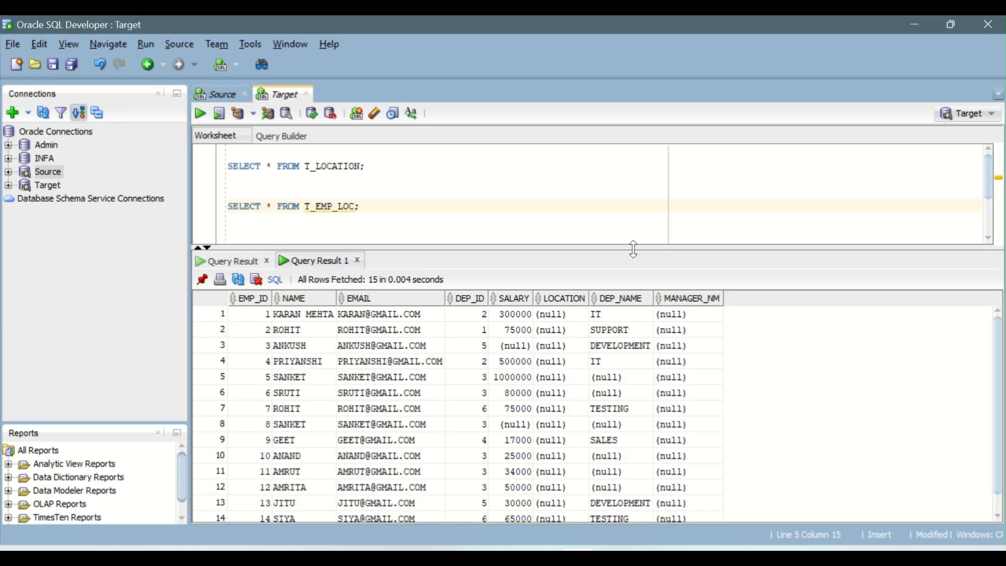
left_click_drag(633, 249, 644, 186)
left_click_drag(627, 256, 638, 488)
left_click_drag(677, 253, 700, 398)
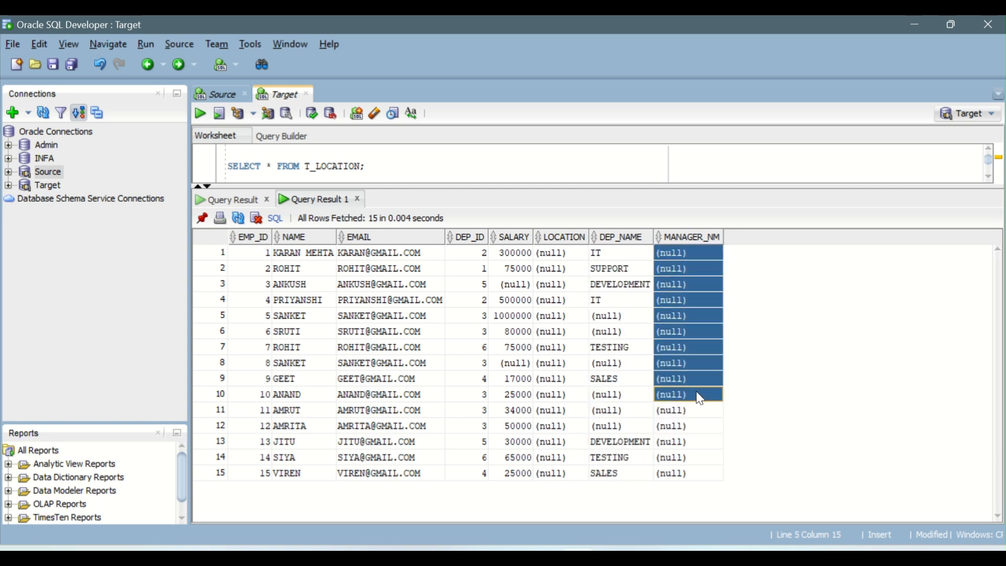
left_click_drag(608, 185, 611, 320)
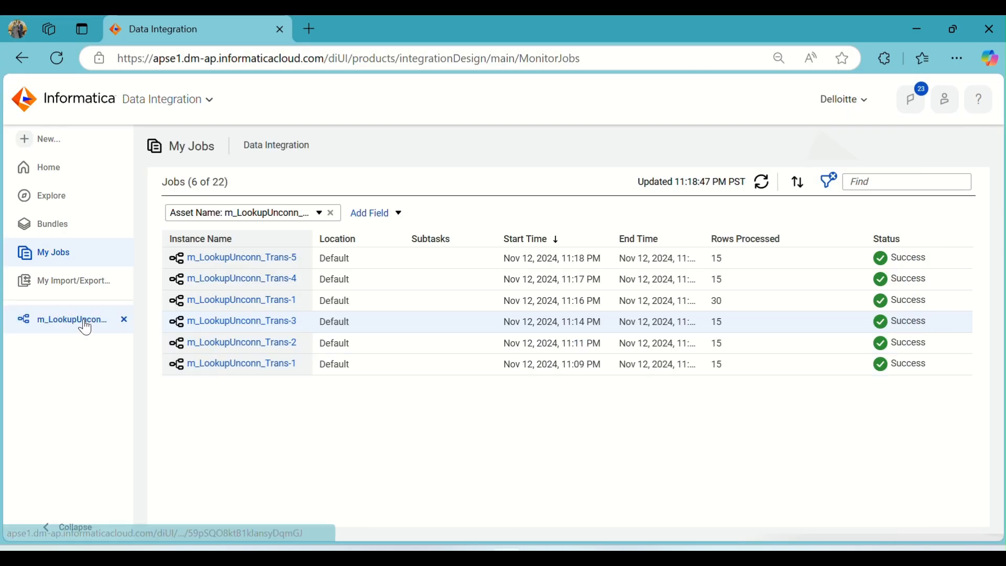
- Unmap o_DEP_NAME from the Target's DEP_NAME field in Field Mapping
left_click(88, 328)
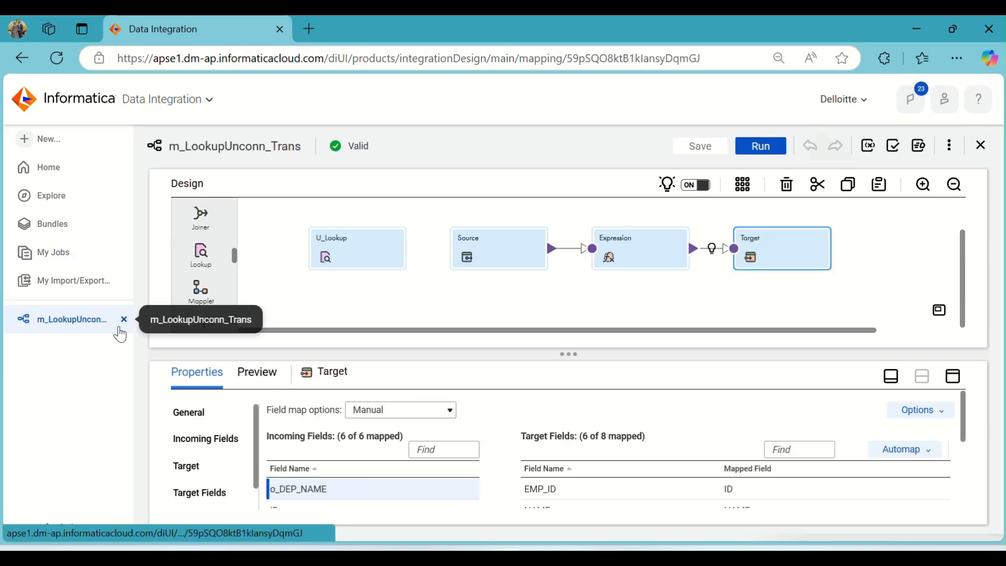
left_click(952, 376)
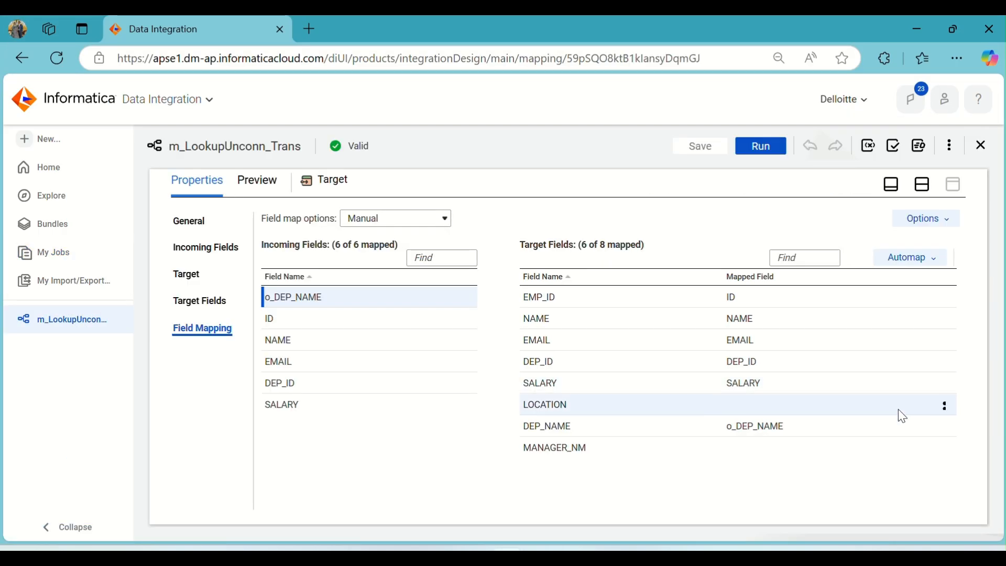
left_click(944, 426)
left_click(889, 450)
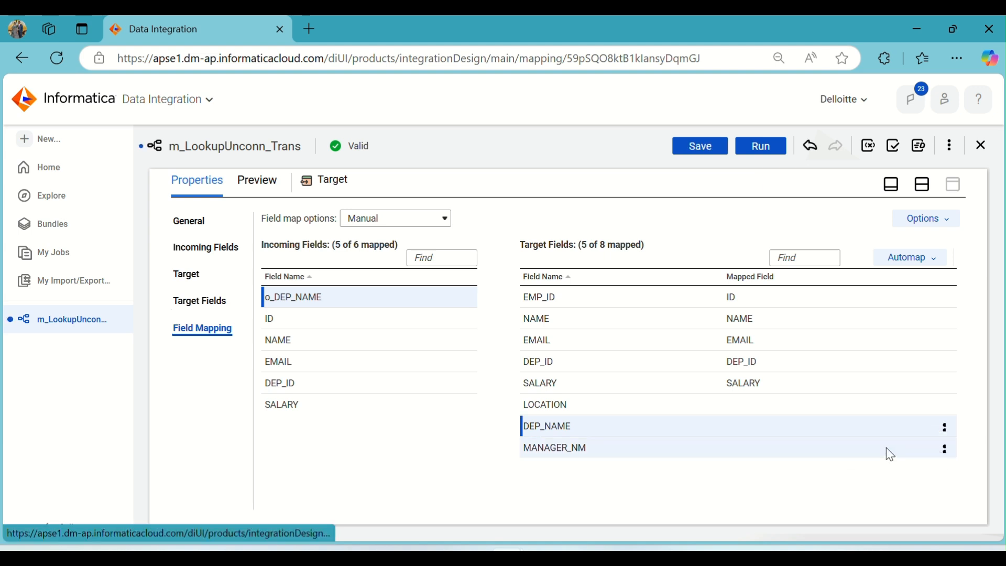
- Rename the Expression's output field o_DEP_NAME to o_Mgr_Nm
left_click(922, 184)
left_click(649, 254)
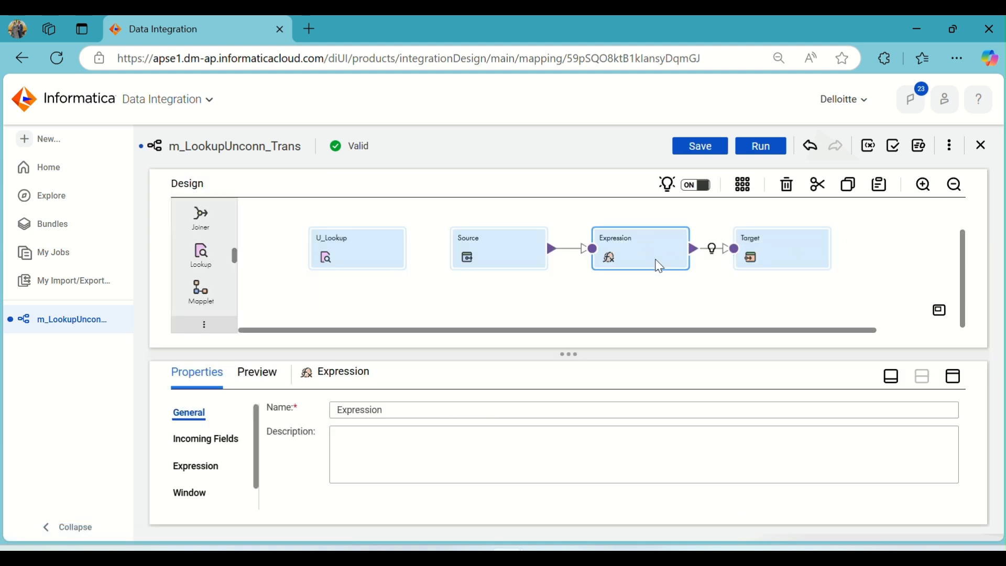
left_click(952, 376)
left_click(215, 275)
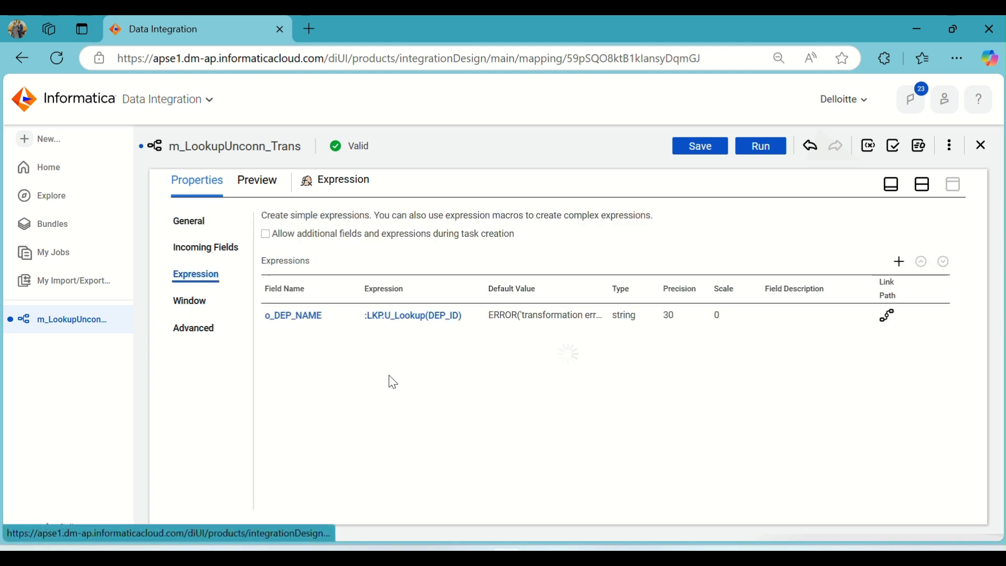
left_click(302, 317)
right_click(451, 241)
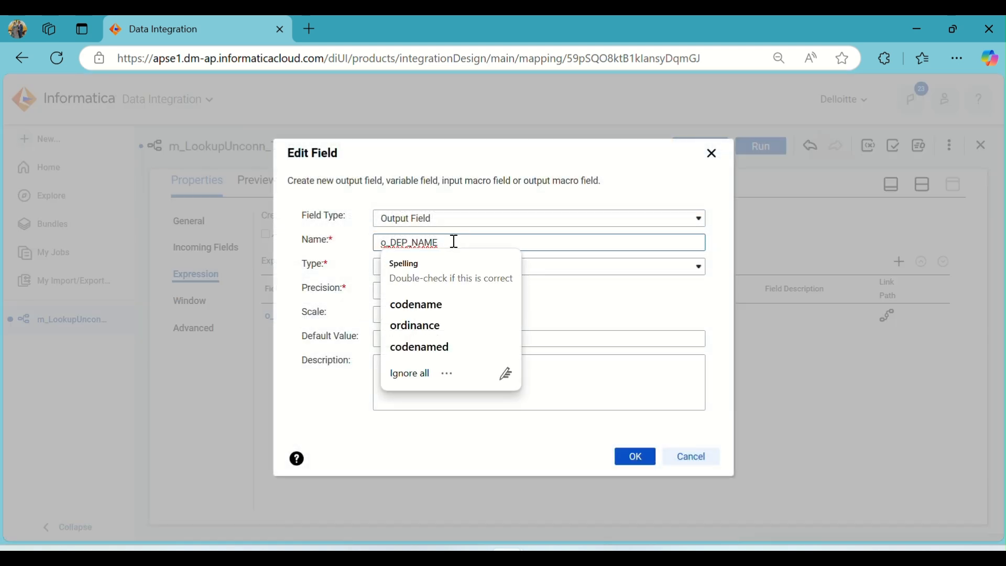
left_click(453, 241)
key("BackSpace")
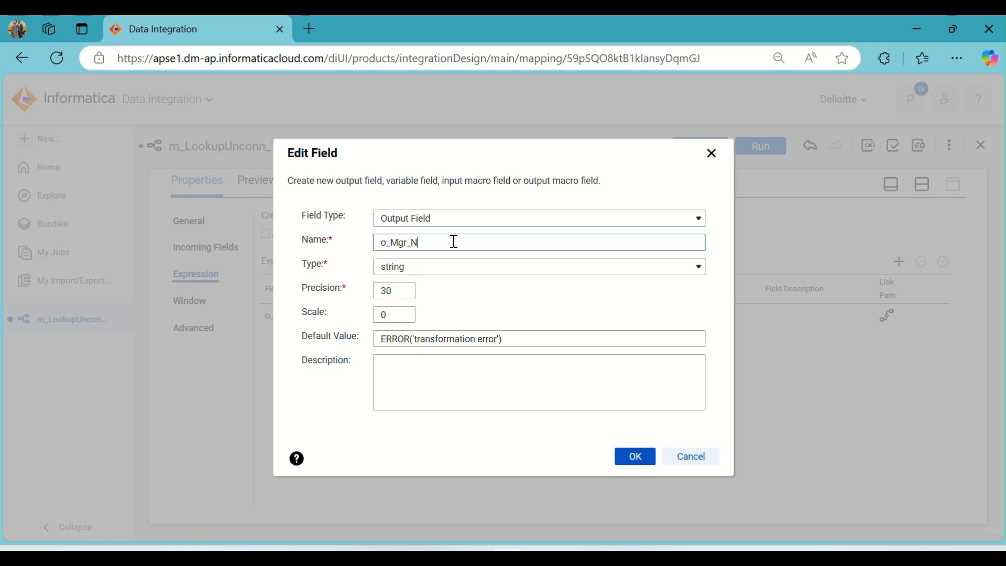
left_click(634, 456)
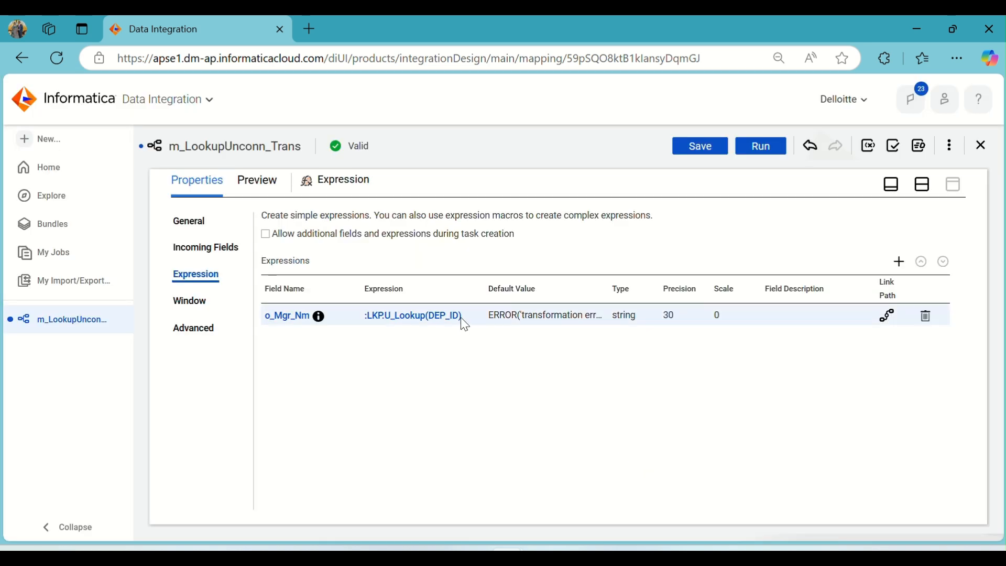
- Make MANAGER_NM the U_Lookup return field and delete the DEP_NAME return field
left_click(932, 190)
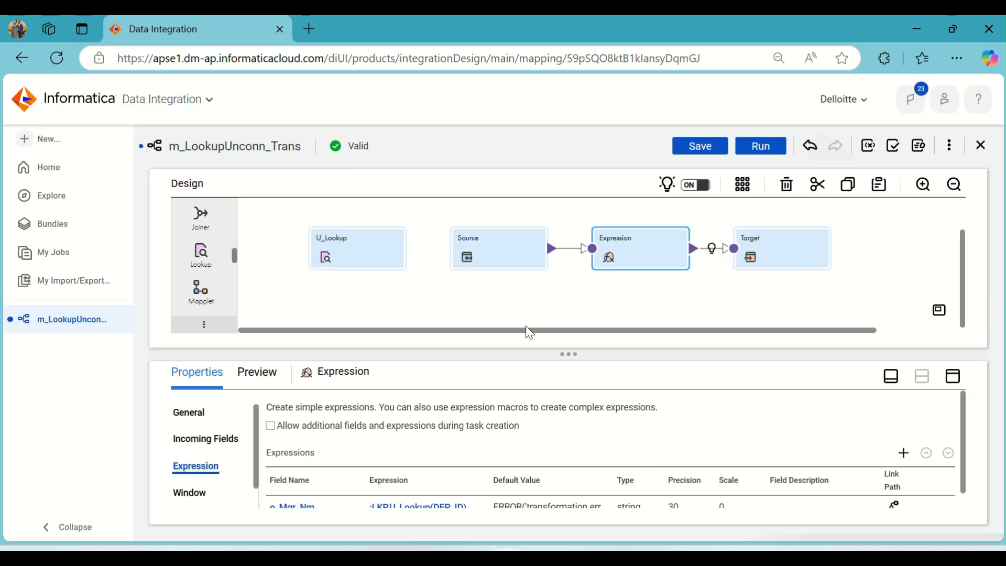
left_click(384, 252)
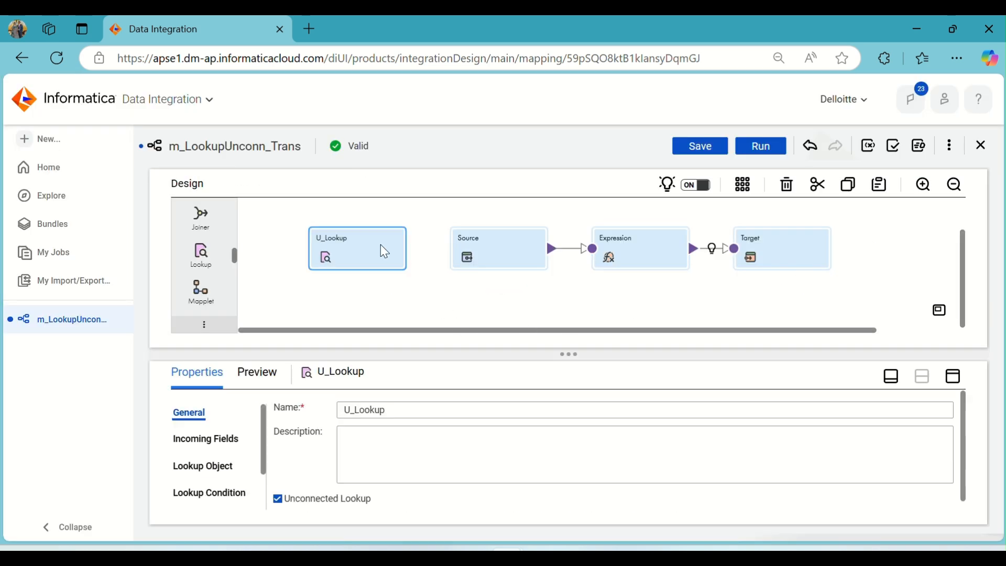
left_click(953, 376)
left_click(213, 330)
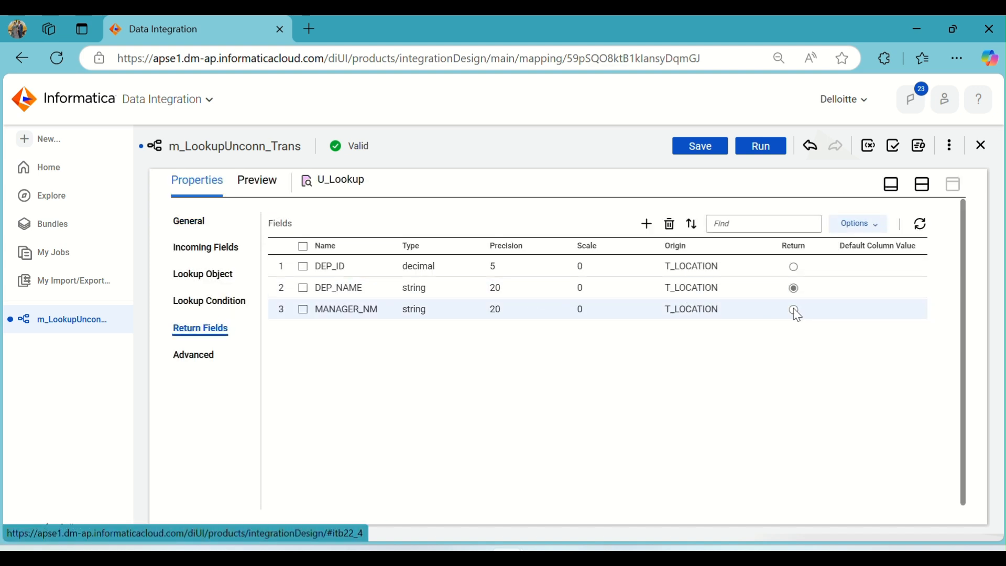
left_click(795, 310)
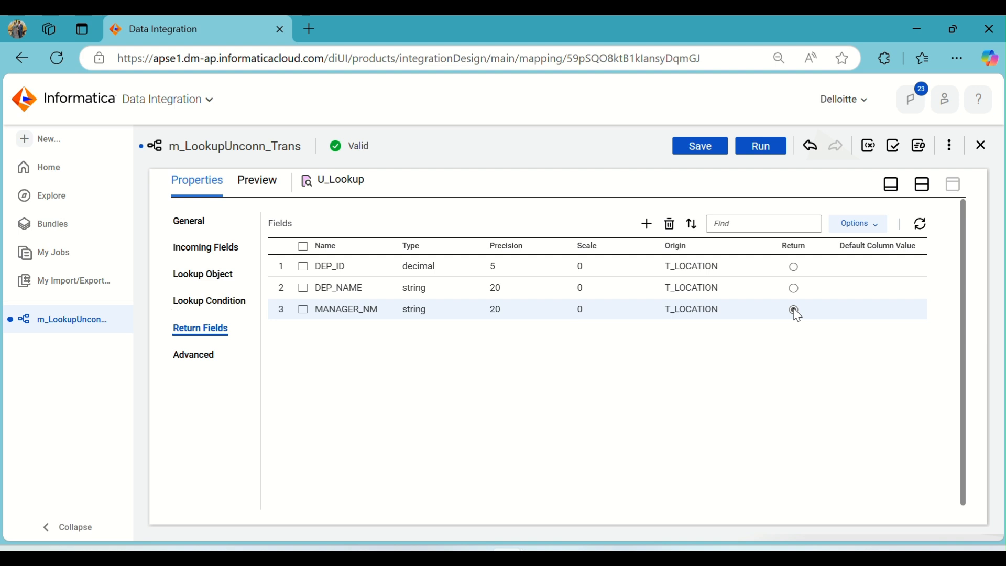
left_click(304, 288)
left_click(670, 225)
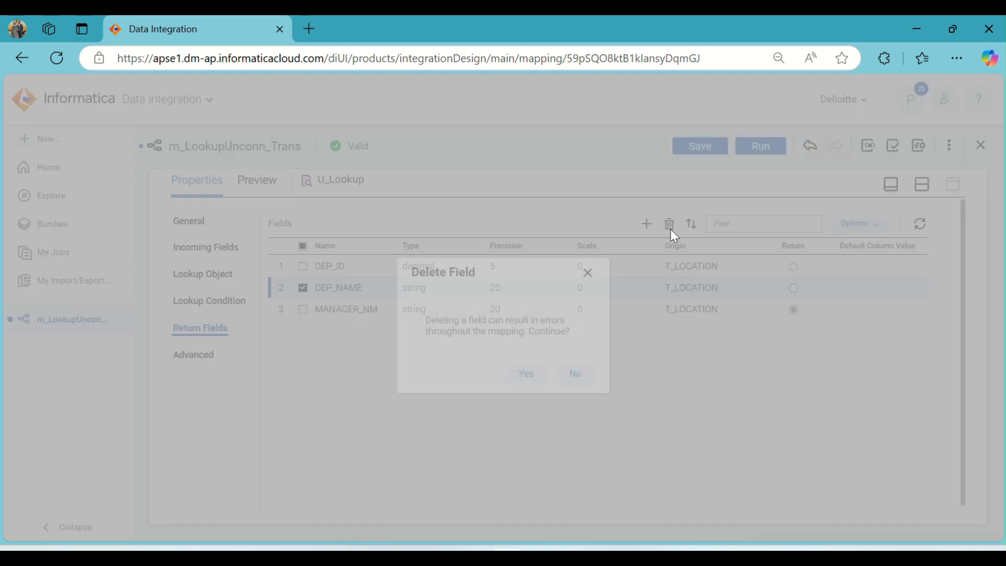
left_click(525, 374)
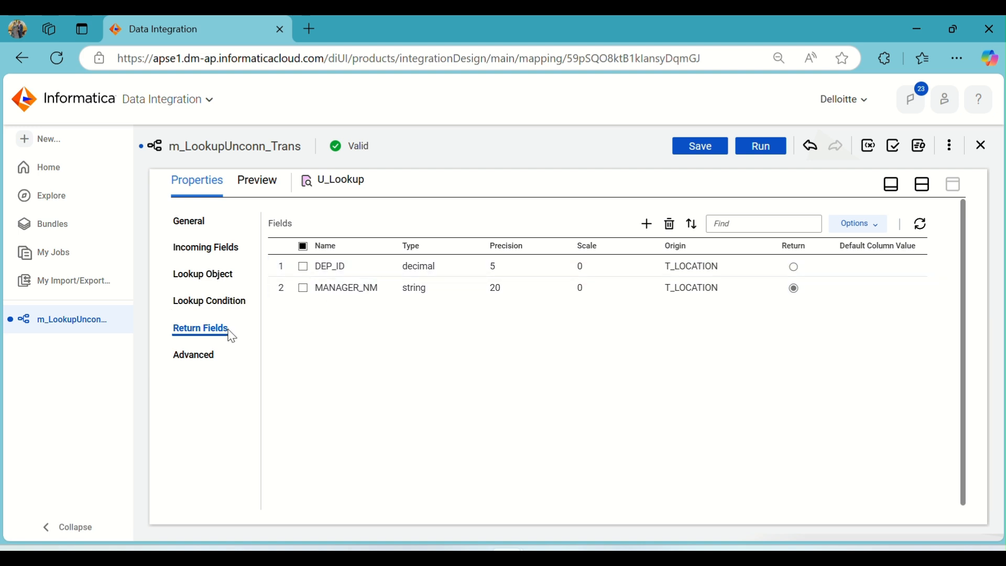
- Review the U_Lookup's condition, lookup object and incoming fields, and the Expression's settings
left_click(197, 312)
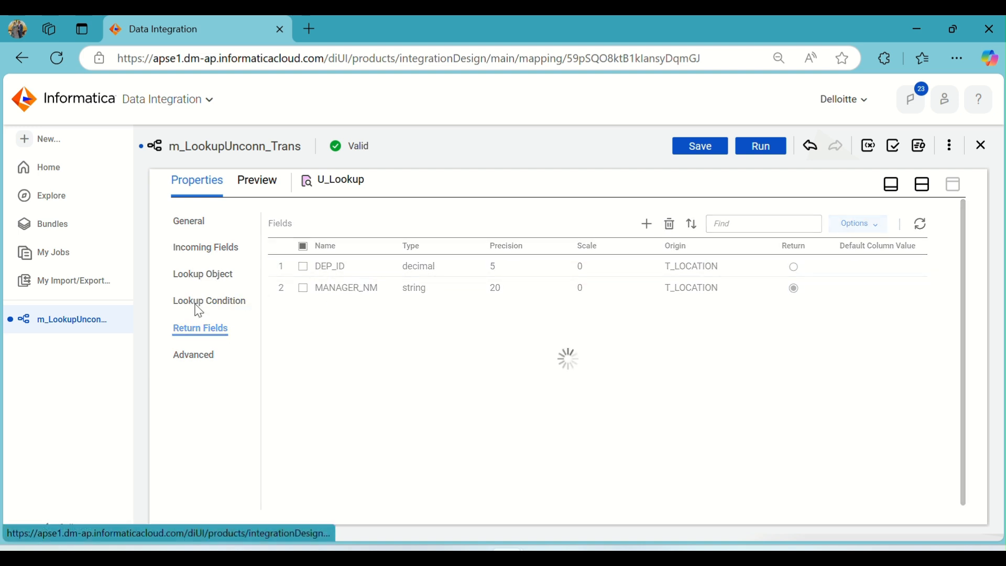
left_click(193, 275)
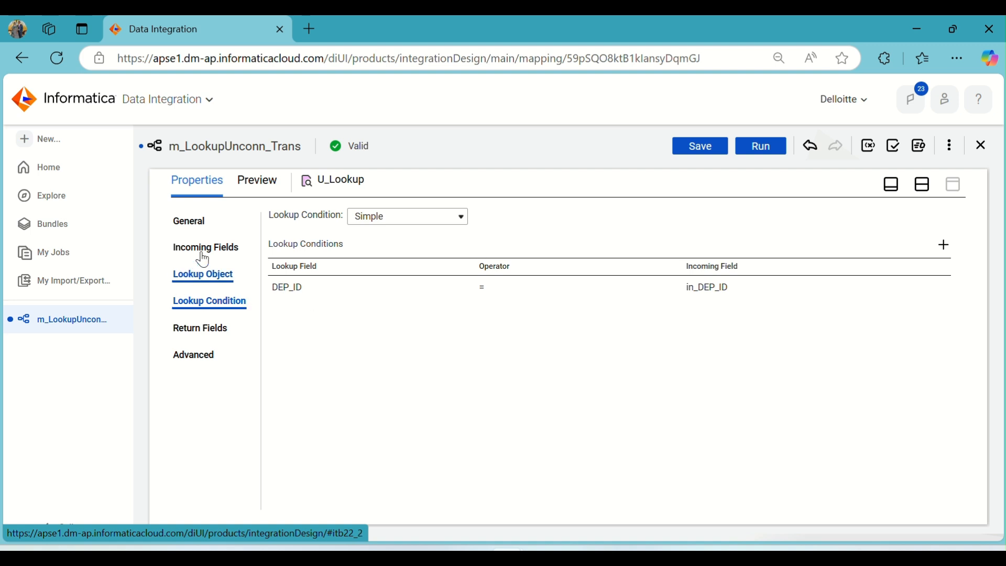
left_click(202, 247)
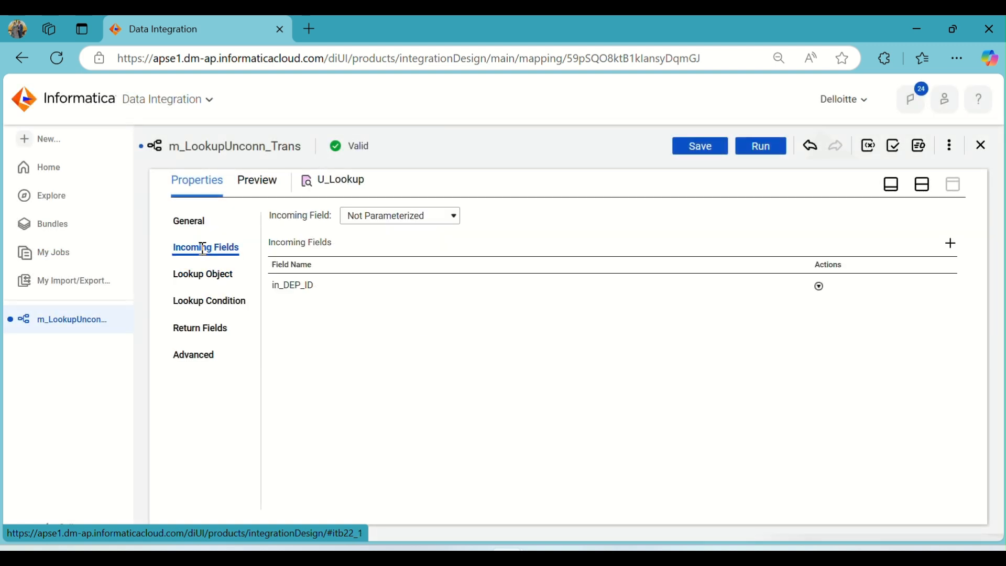
left_click(926, 187)
left_click(653, 260)
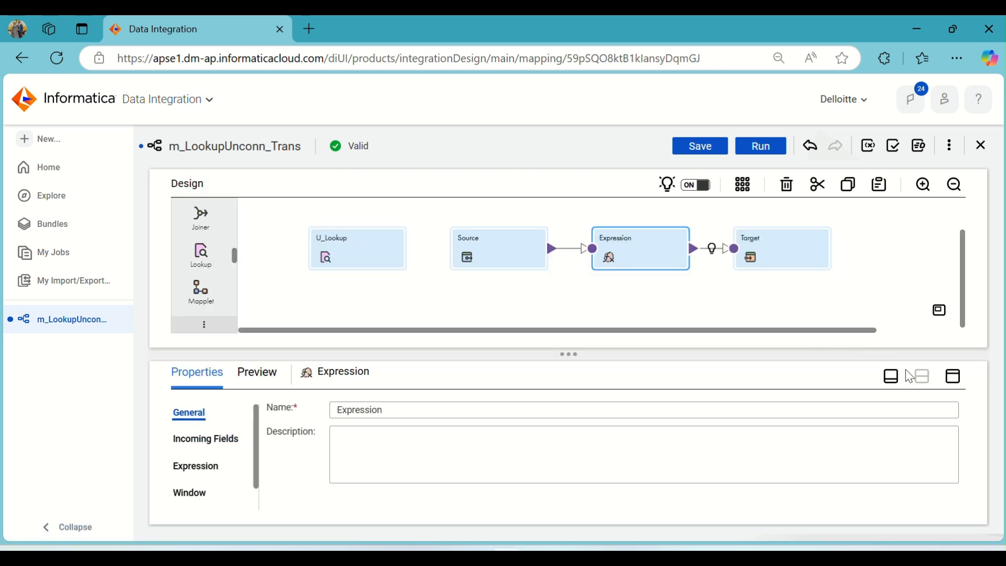
left_click(952, 376)
left_click(197, 276)
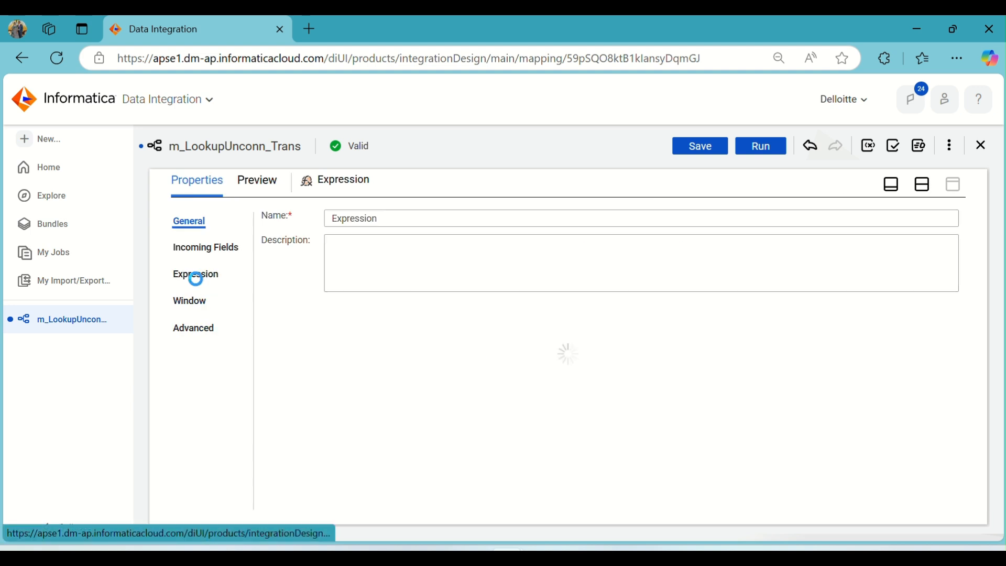
left_click(923, 188)
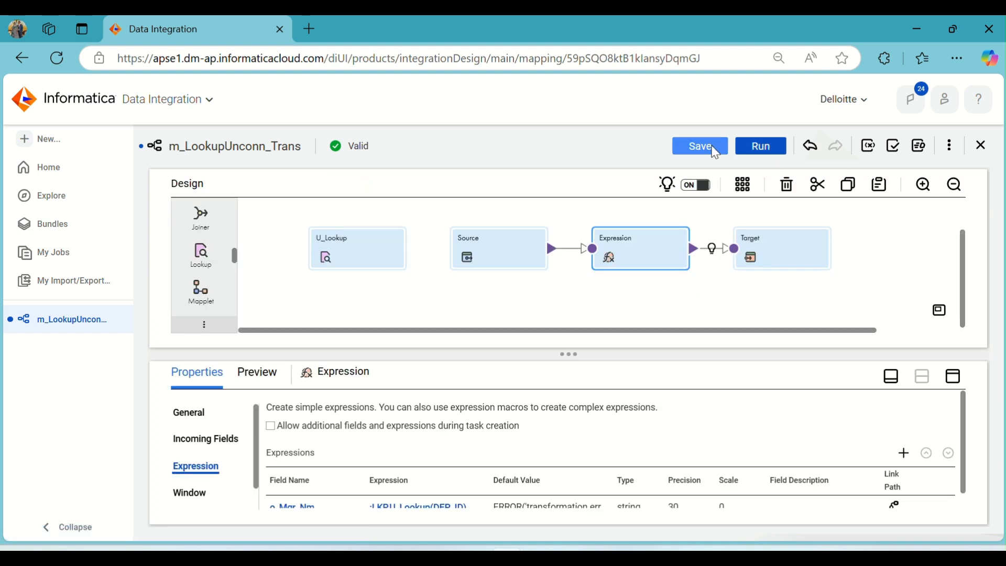
- Save the mapping and map the incoming o_Mgr_Nm field to the Target's MANAGER_NM field
left_click(711, 149)
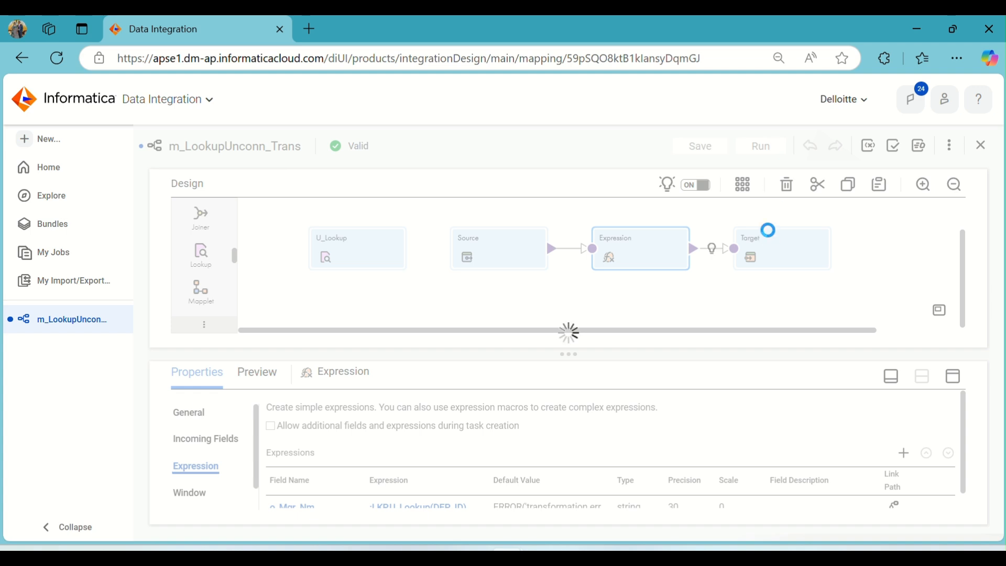
left_click(769, 232)
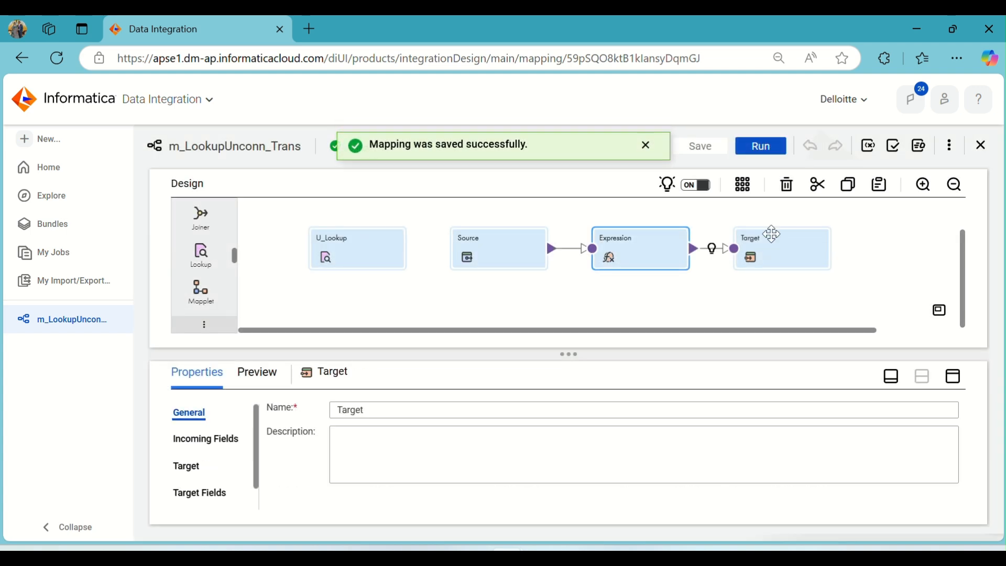
left_click(952, 376)
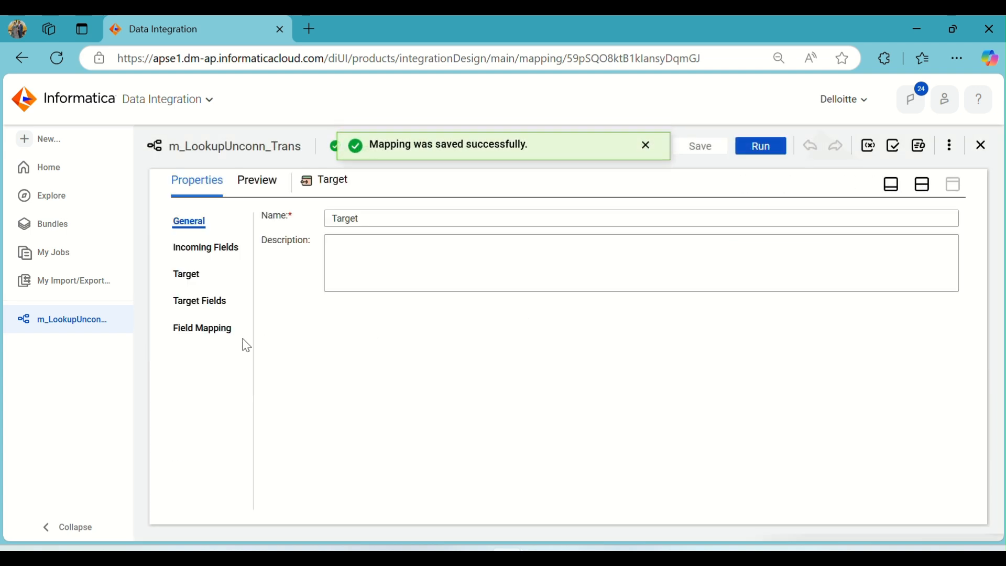
left_click(200, 329)
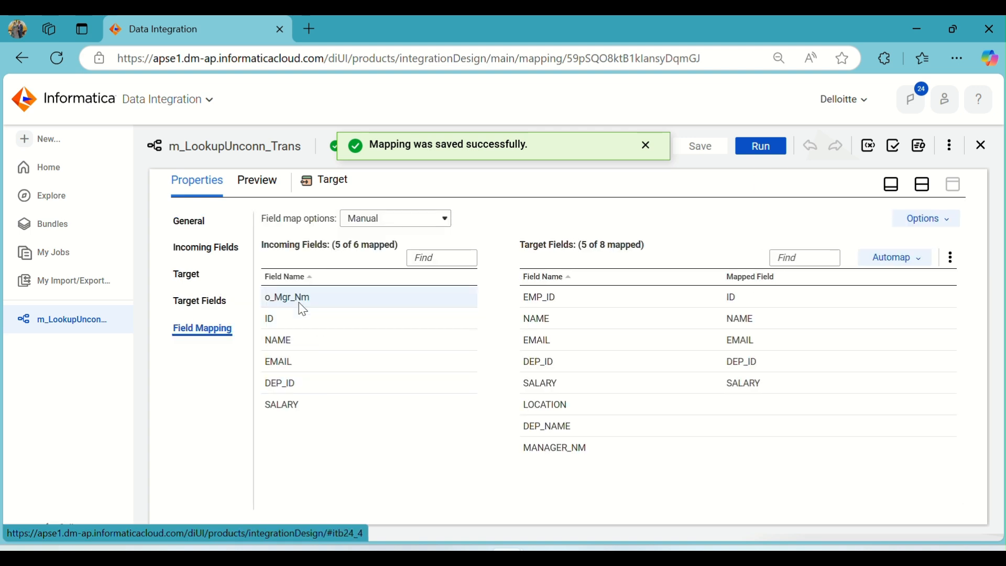
left_click_drag(296, 303, 724, 449)
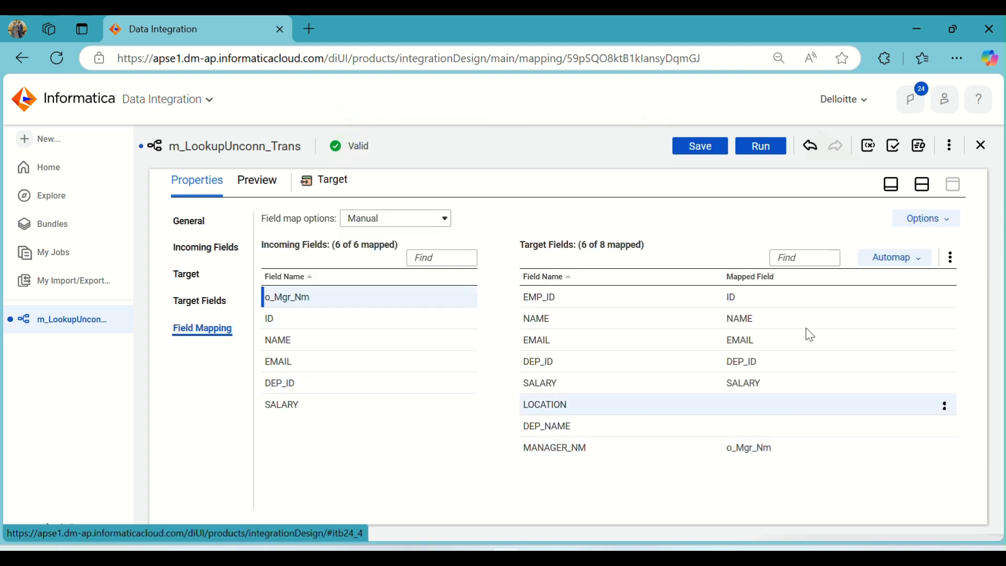
- Run the m_LookupUnconn_Trans mapping in the ADIKELOKESH runtime environment and refresh My Jobs until the new run completes
left_click(922, 186)
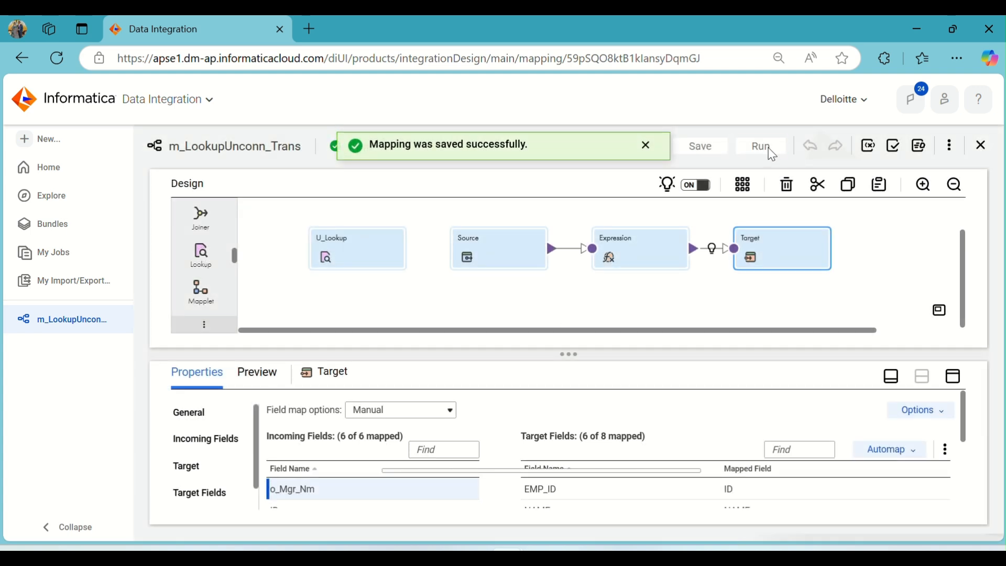
left_click(773, 152)
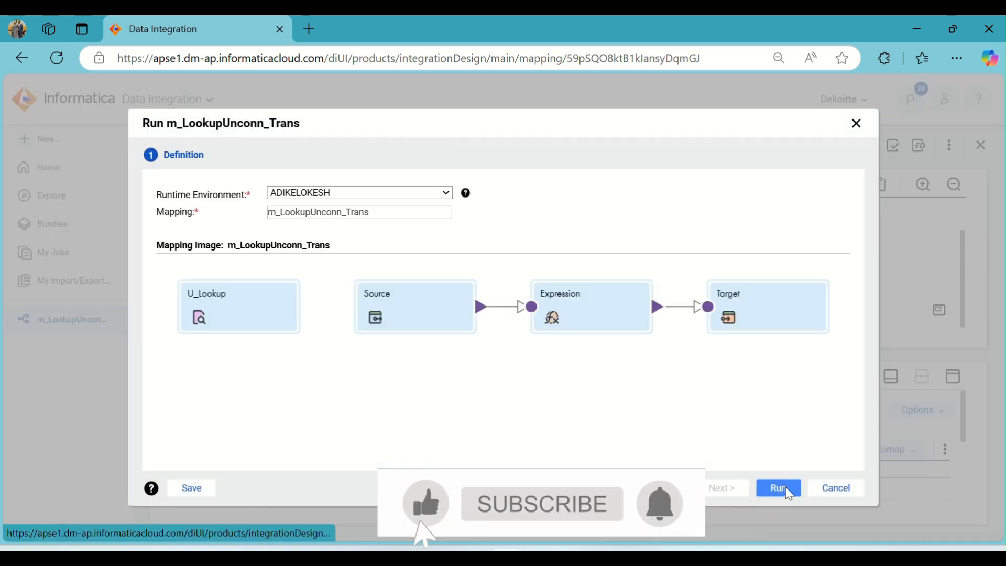
left_click(780, 489)
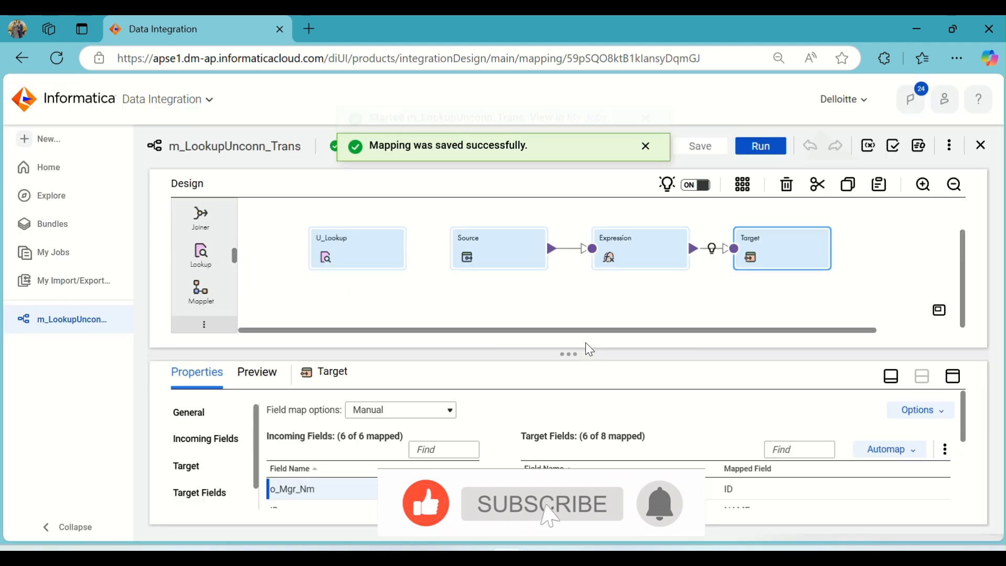
left_click(590, 152)
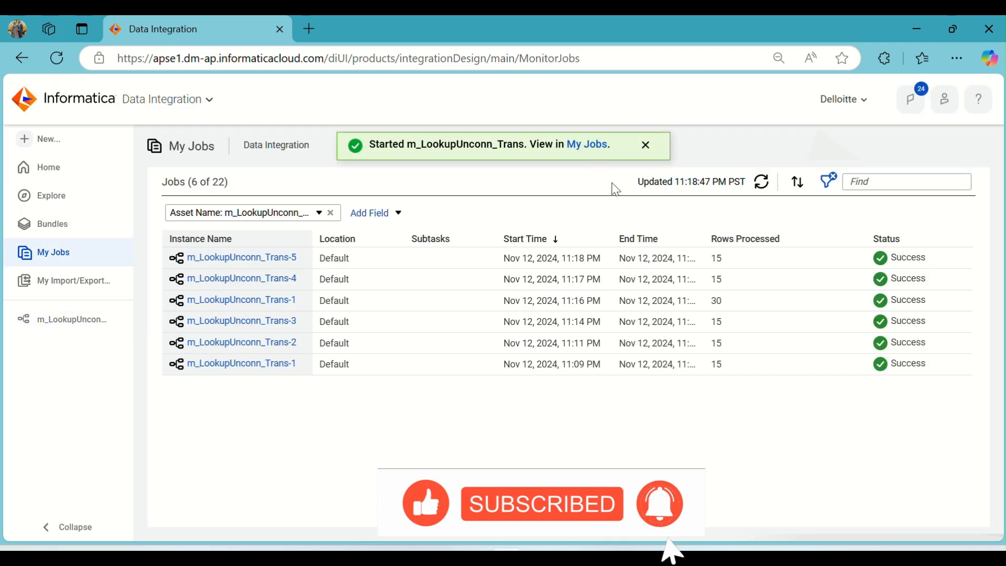
left_click(761, 184)
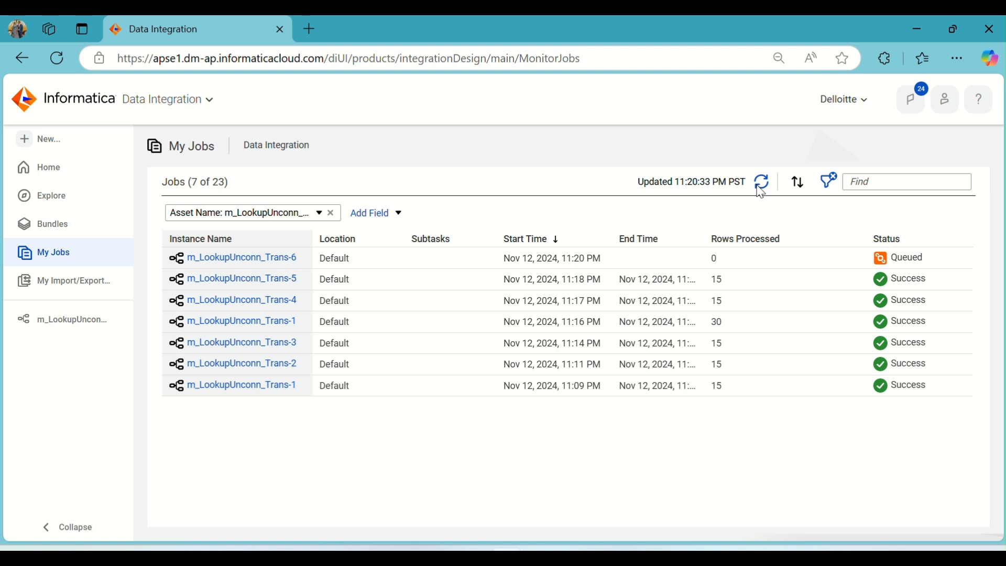
left_click(759, 187)
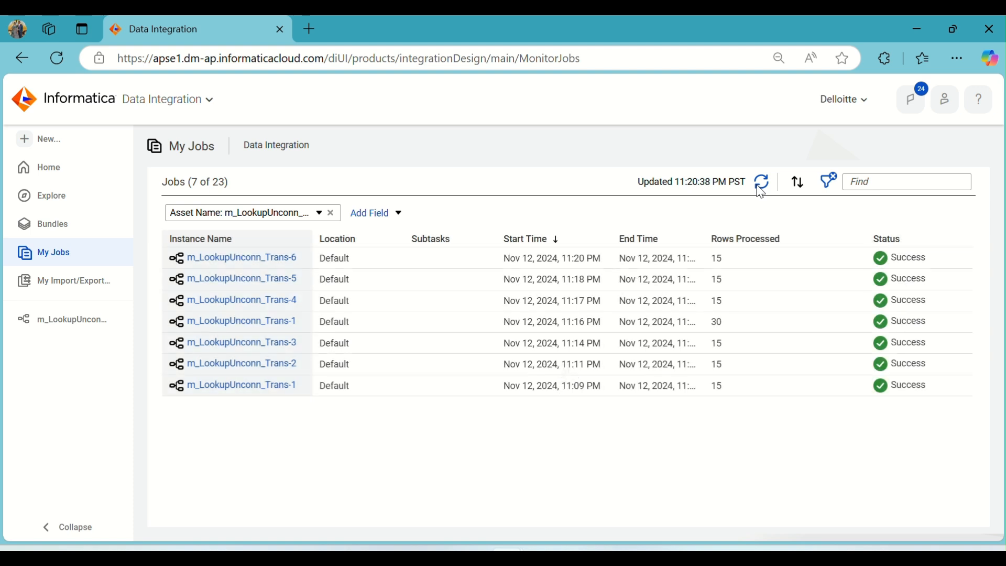
left_click(760, 190)
- Re-run the T_EMP_LOC query in SQL Developer and examine the loaded LOCATION, DEP_NAME and MANAGER_NM columns
left_click(578, 553)
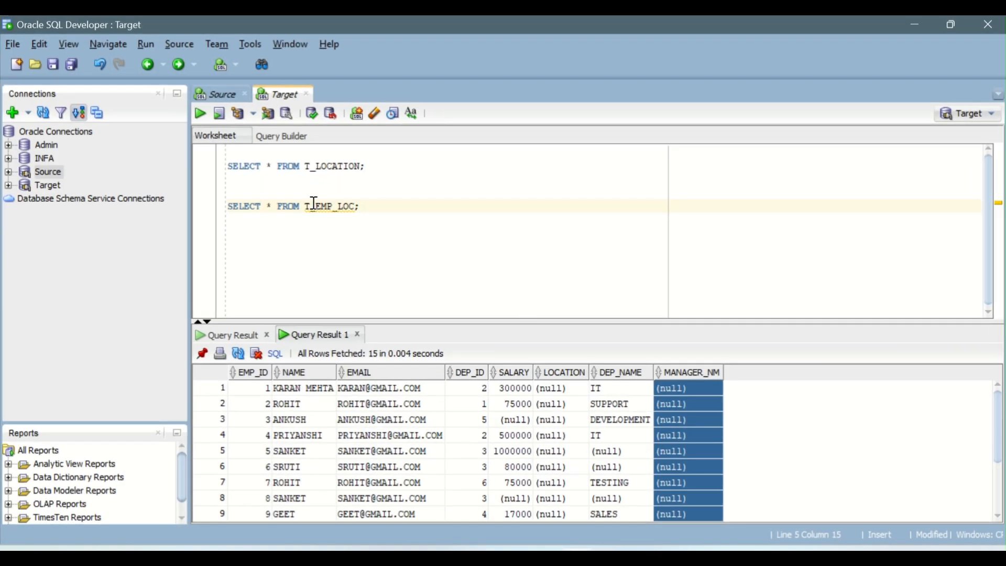
left_click(197, 113)
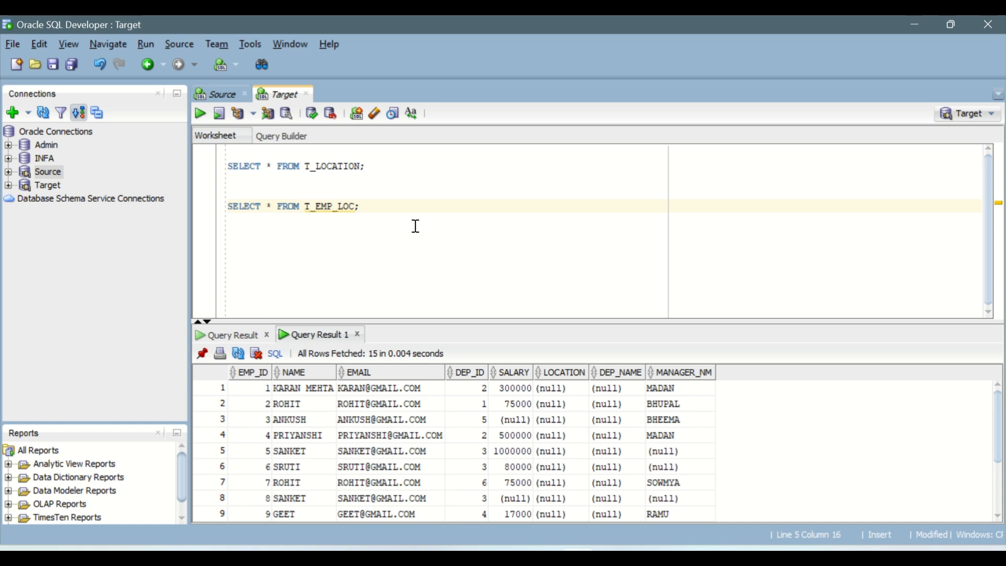
left_click_drag(560, 318, 555, 252)
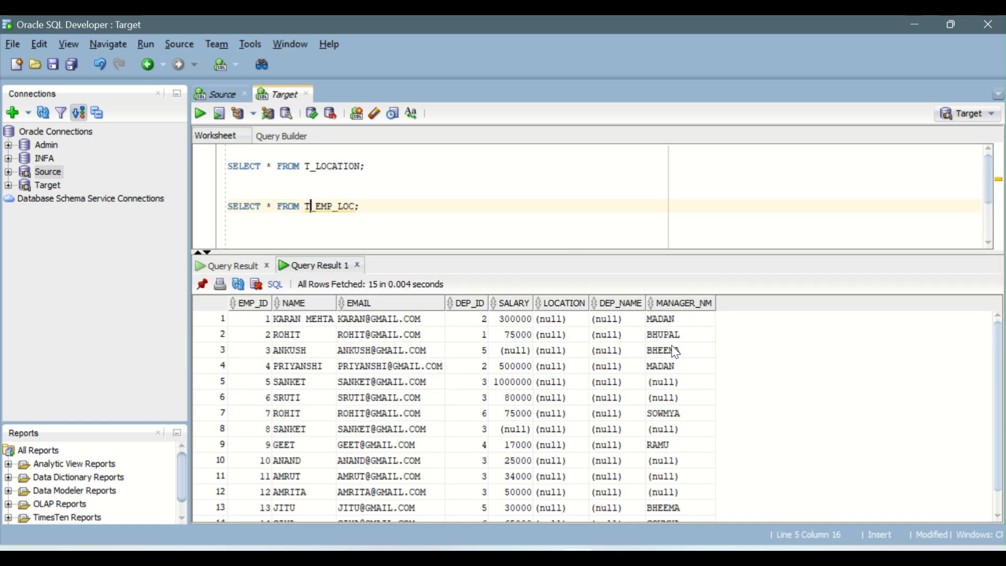
scroll(676, 350, "down", 1)
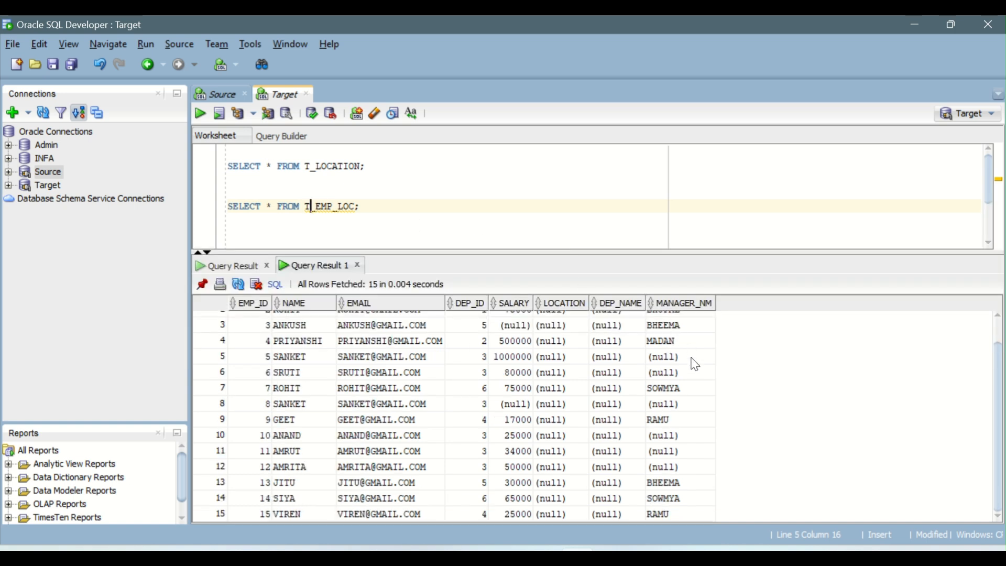
mouse_move(689, 360)
left_mouse_down()
mouse_move(480, 368)
mouse_move(692, 375)
left_mouse_up()
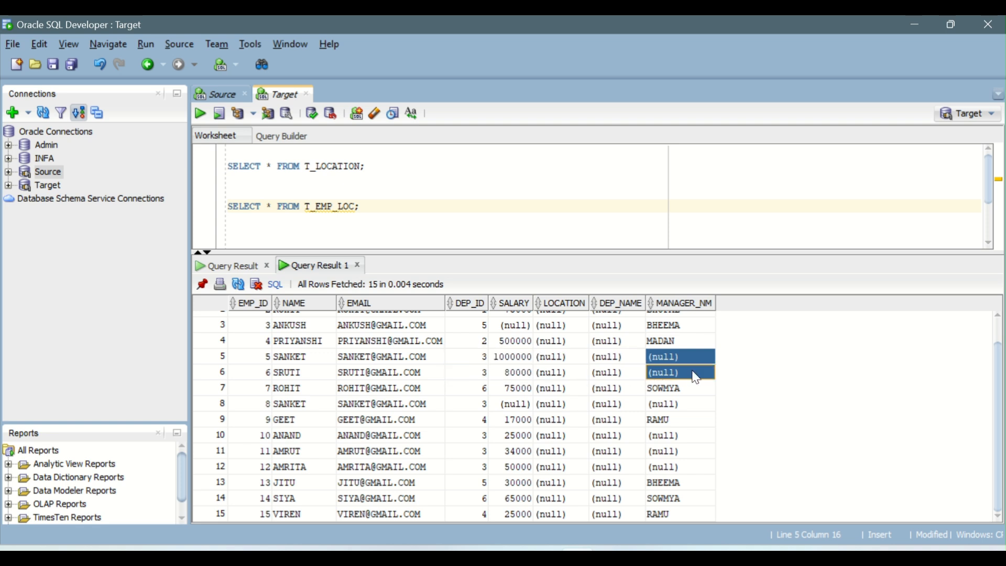
left_click(561, 352)
scroll(588, 367, "up", 1)
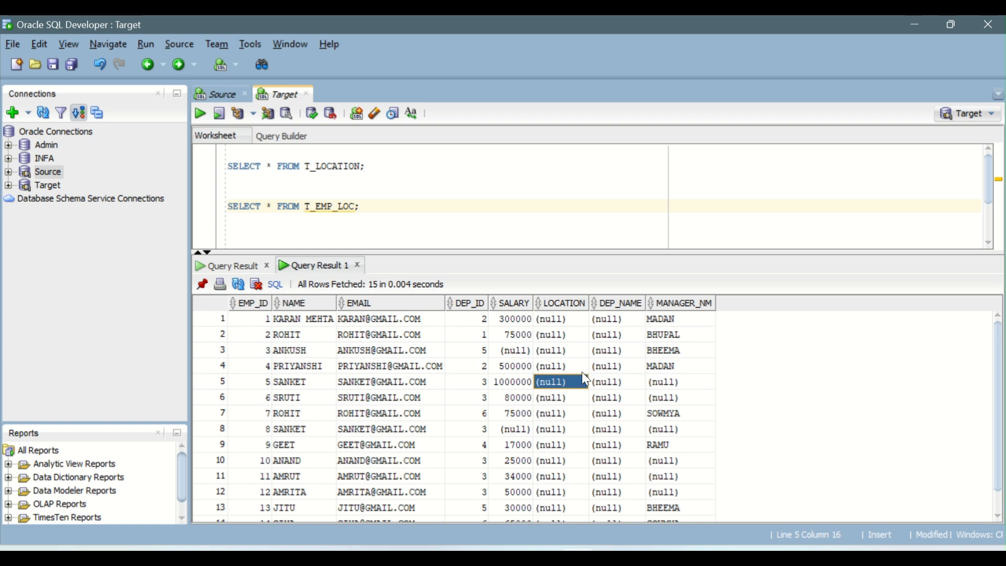
left_click(560, 314)
left_click_drag(563, 318, 579, 476)
left_click(626, 320)
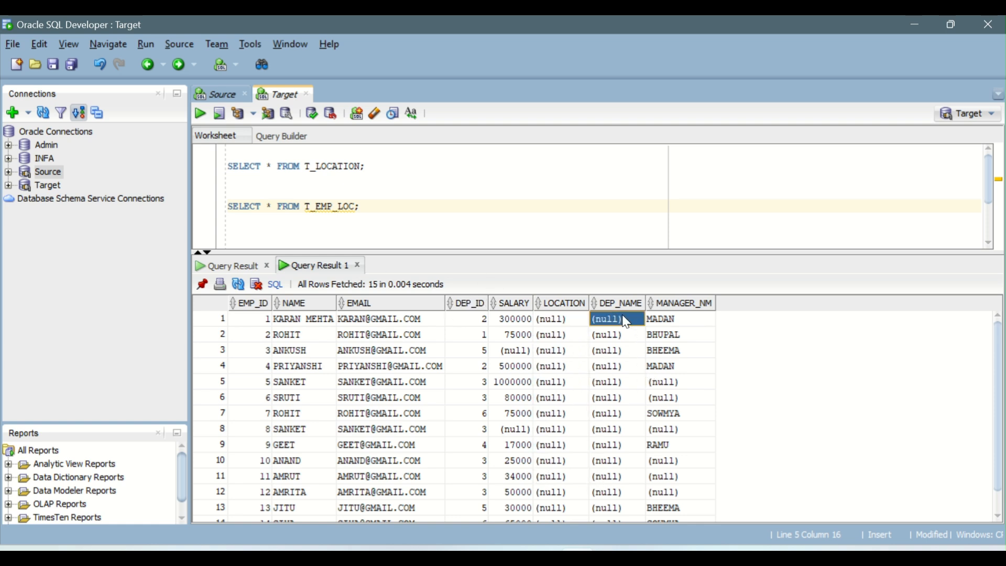
left_click_drag(548, 322, 567, 466)
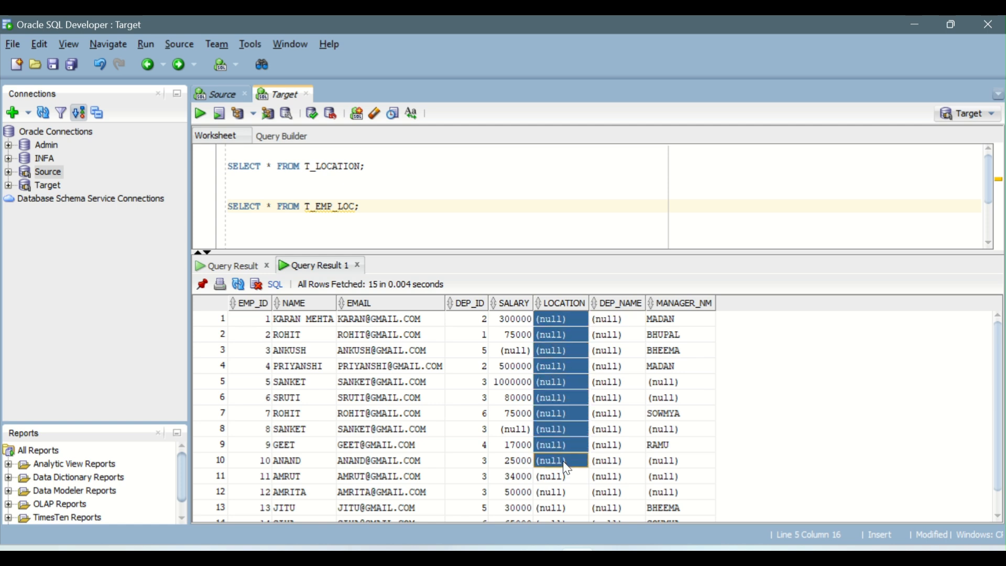
left_click_drag(618, 320, 641, 463)
left_click_drag(665, 318, 676, 449)
- In the IICS_Daily_Notes document, add a note at the end reading "Step1) unconn lkp – pass DEP_ID"
left_click(612, 556)
scroll(427, 345, "down", 15)
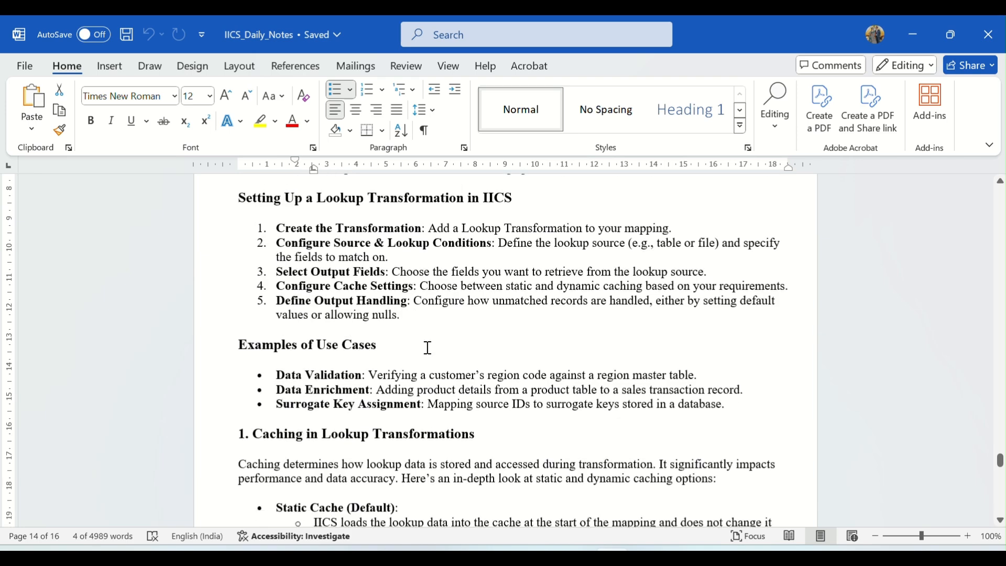
scroll(428, 343, "down", 20)
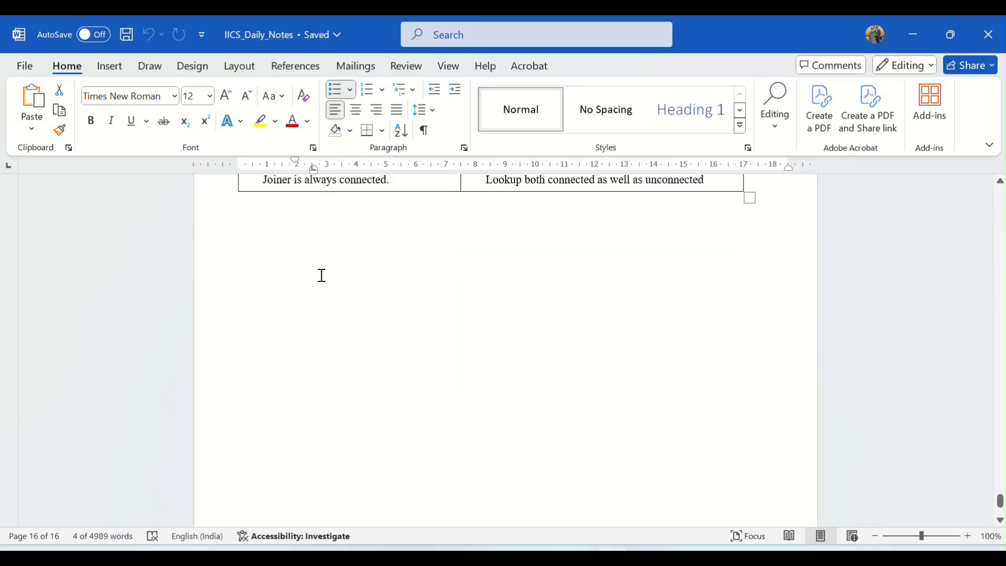
left_click(281, 237)
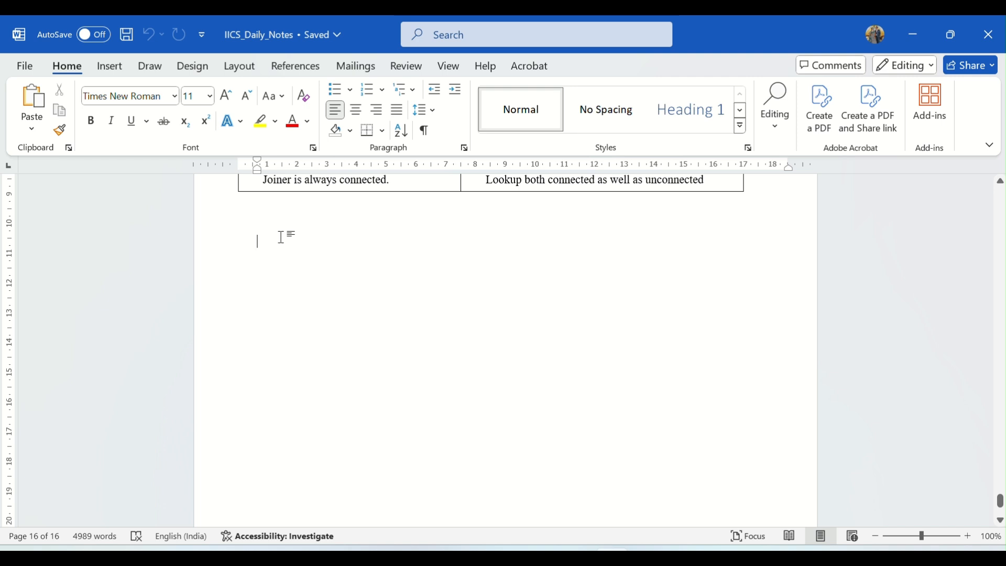
type("ste")
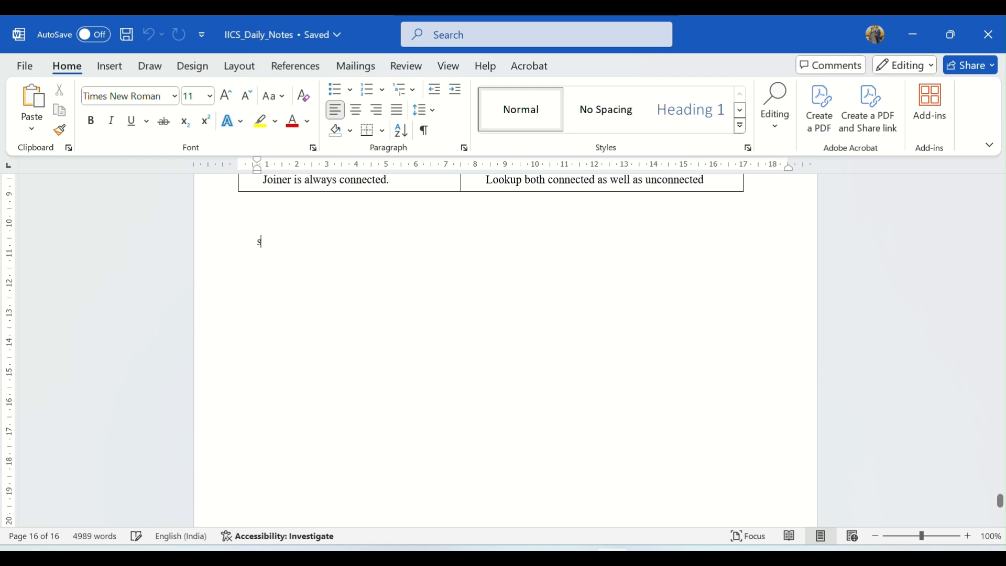
type("p1")
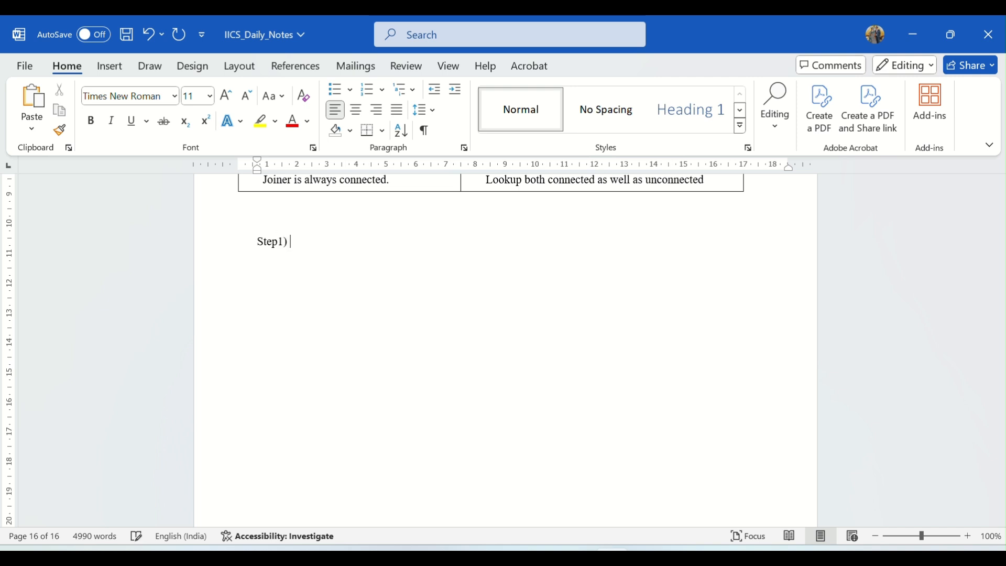
type(") unconn lk")
type("p -- pass ")
type("D")
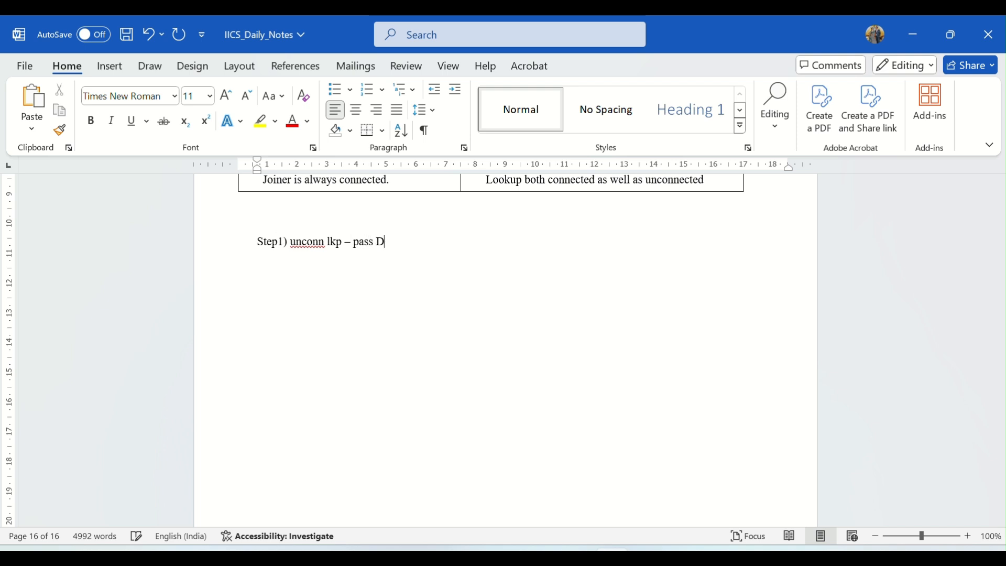
type("EP_ID")
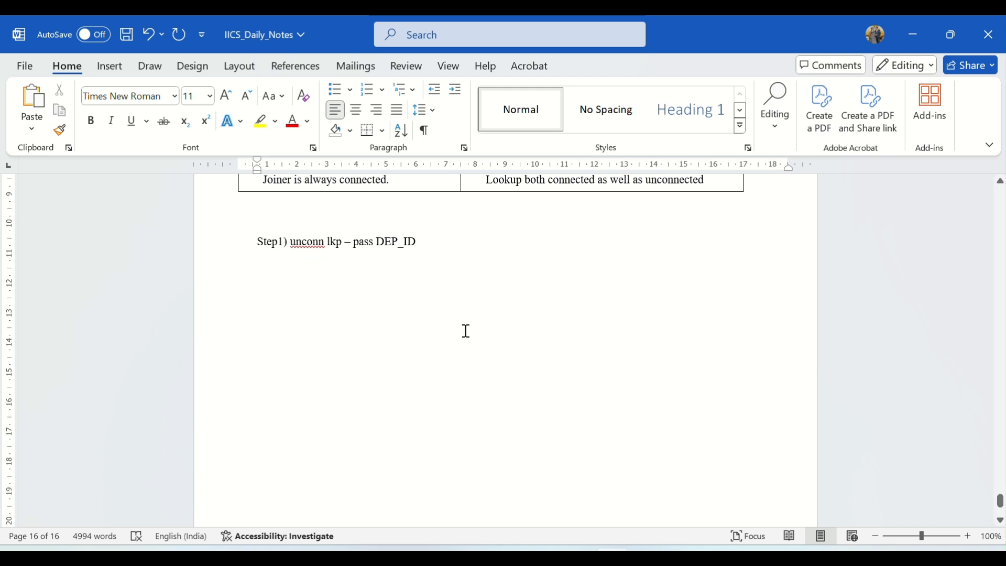
- Reopen the mapping and review the U_Lookup's lookup object, lookup condition and return fields
left_click(509, 555)
left_click(548, 500)
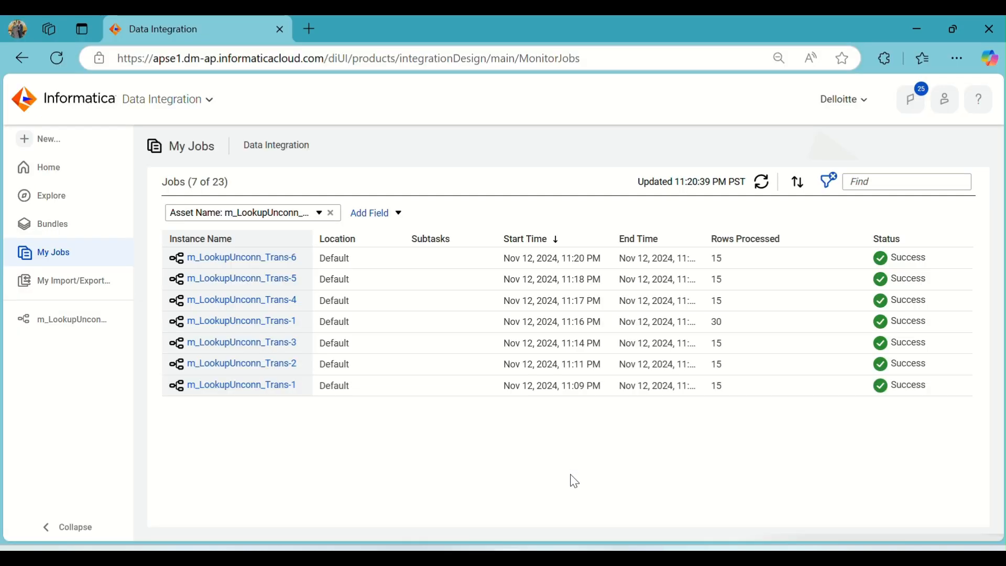
left_click(45, 326)
left_click(333, 262)
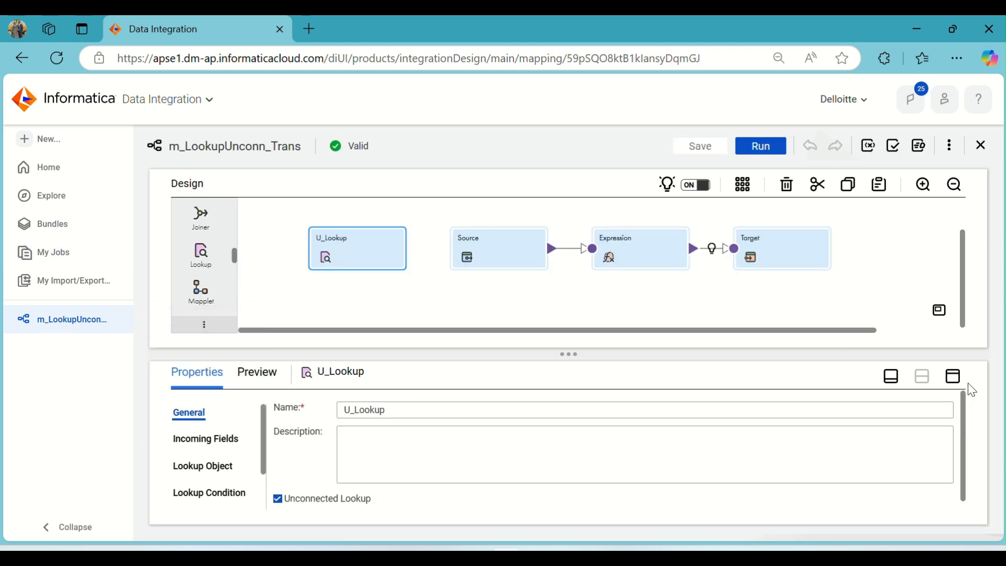
left_click(953, 376)
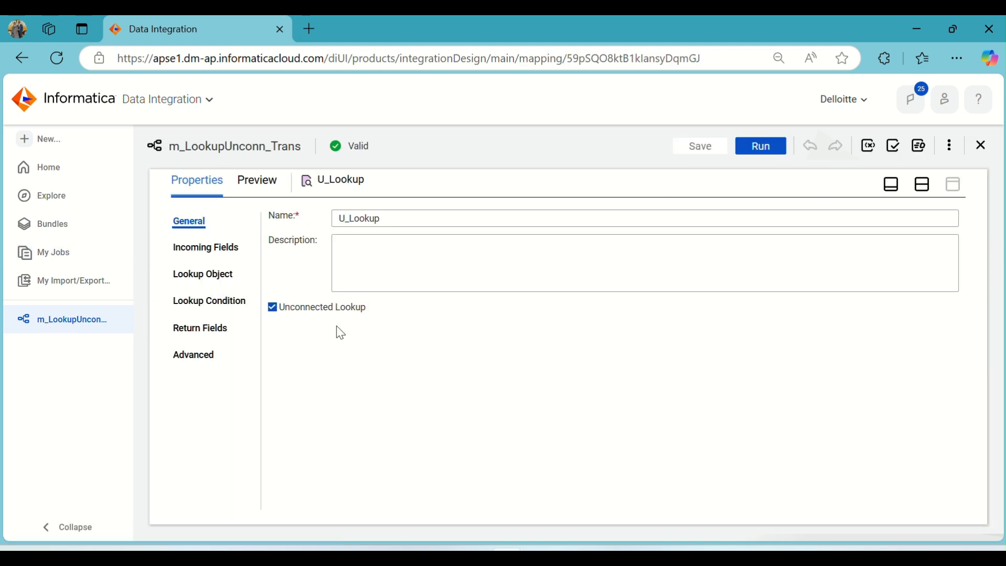
left_click(220, 277)
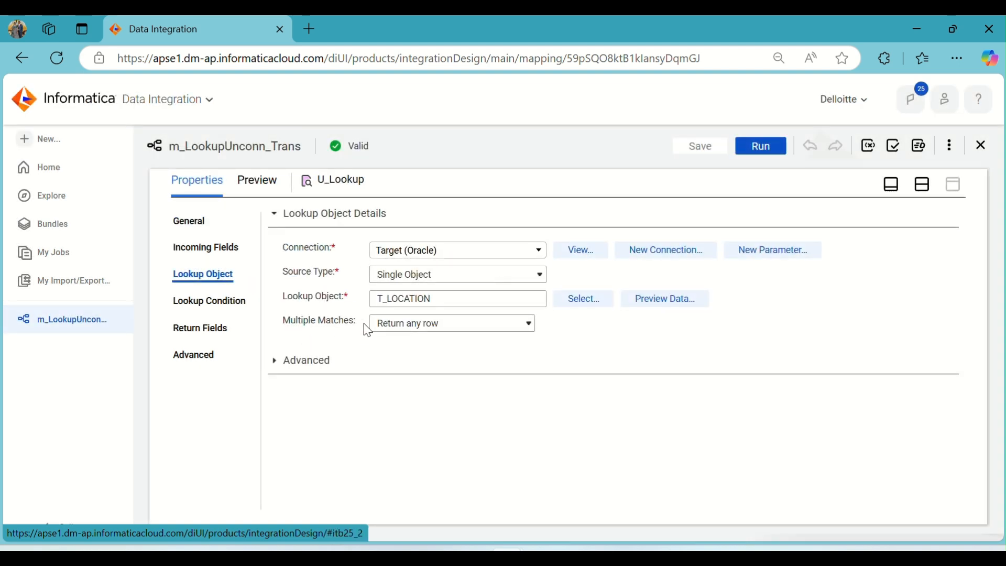
left_click(225, 302)
left_click(225, 328)
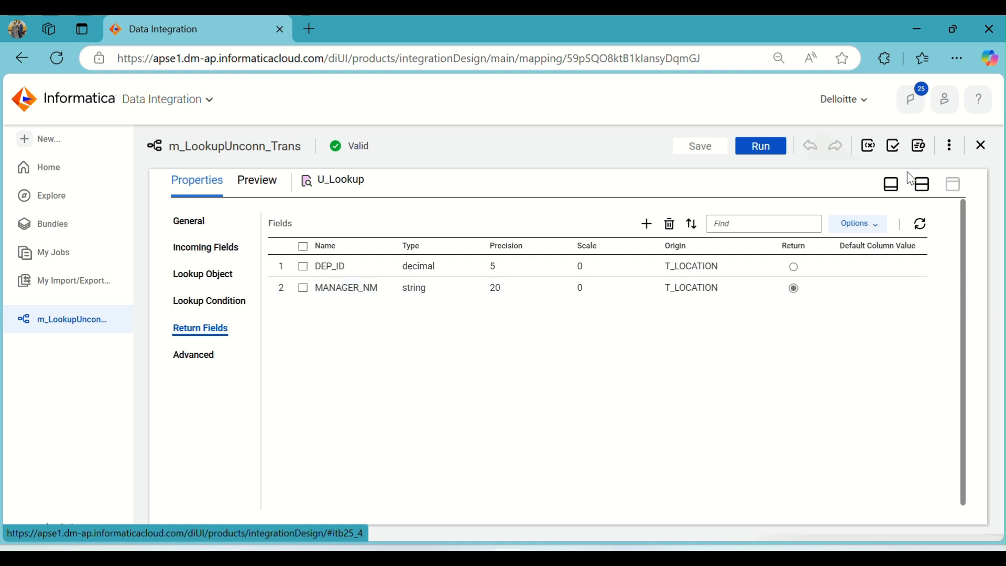
left_click(923, 184)
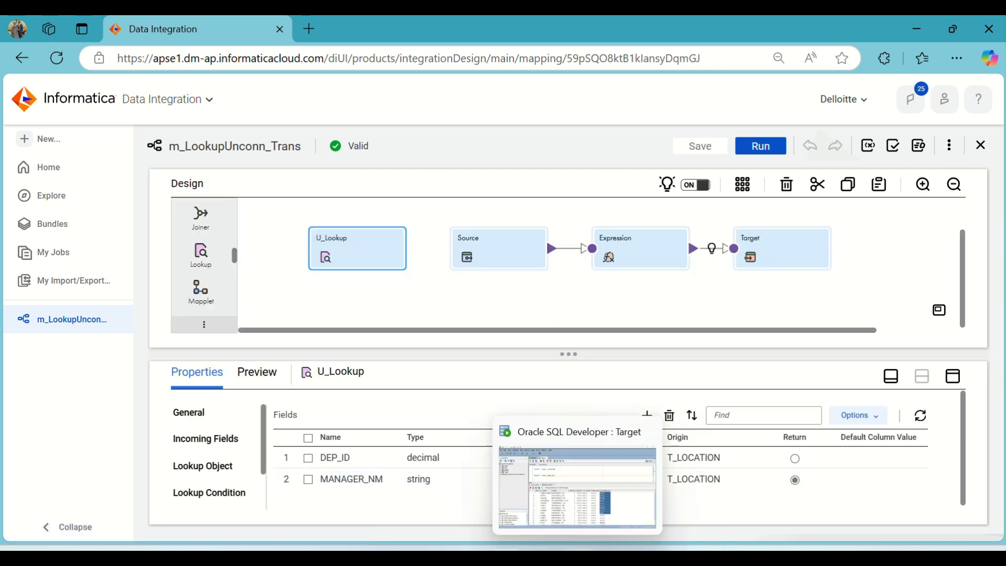
- Run the T_LOCATION query in SQL Developer and compare its department and manager rows with the target results
left_click(587, 555)
left_click(381, 205)
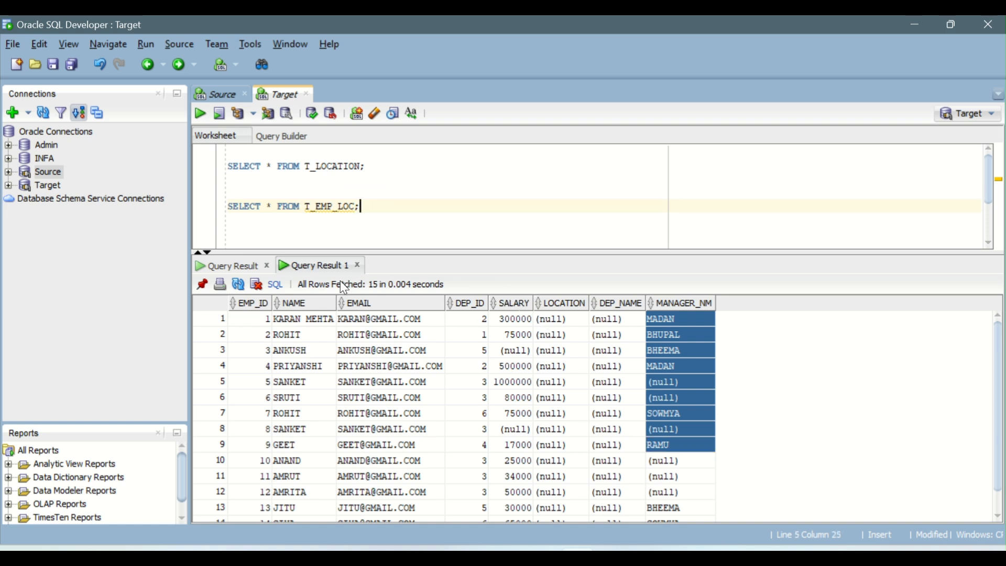
left_click(237, 265)
left_click(495, 349)
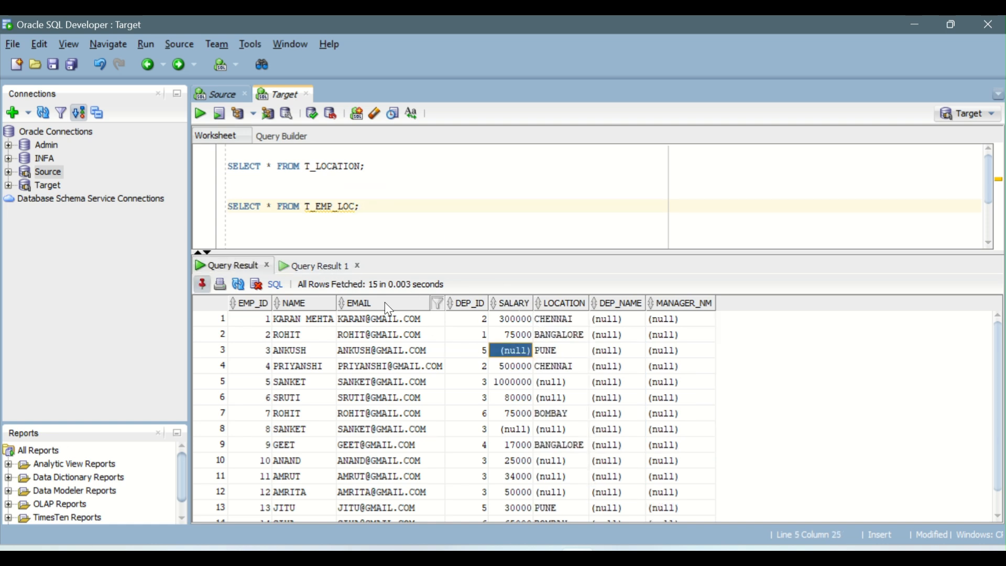
left_click(305, 167)
left_click(200, 114)
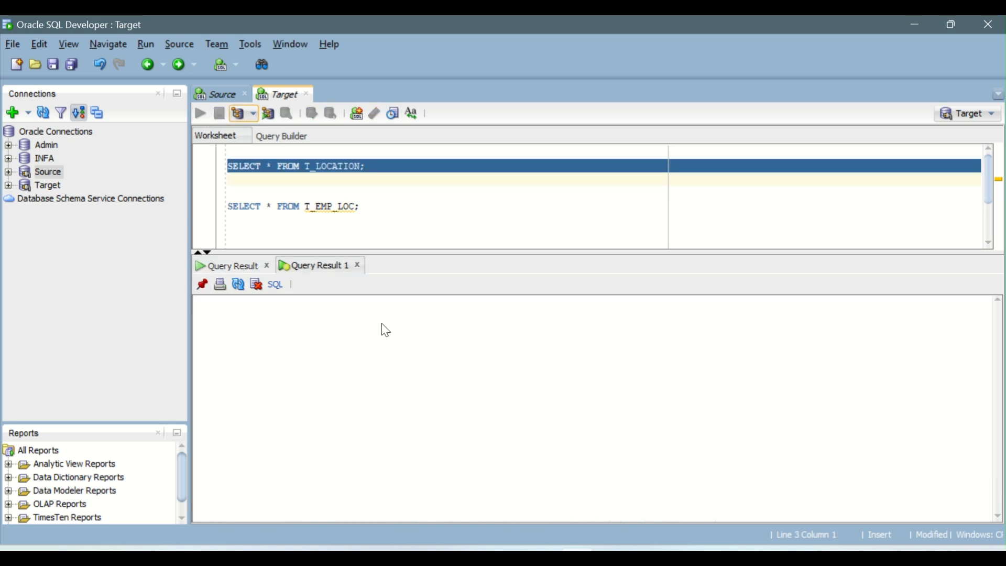
left_click_drag(343, 319, 442, 408)
left_click_drag(287, 320, 421, 414)
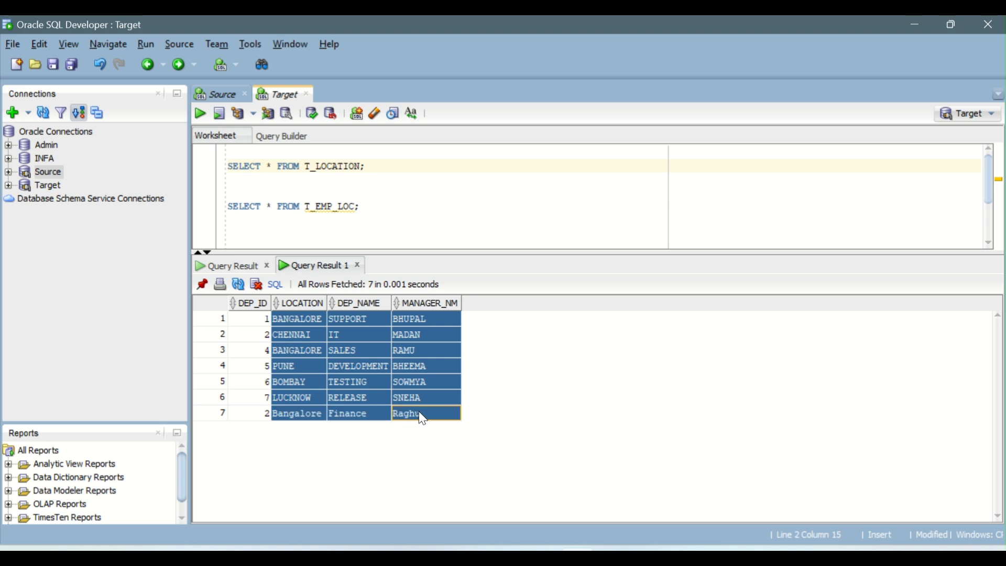
left_click(308, 318)
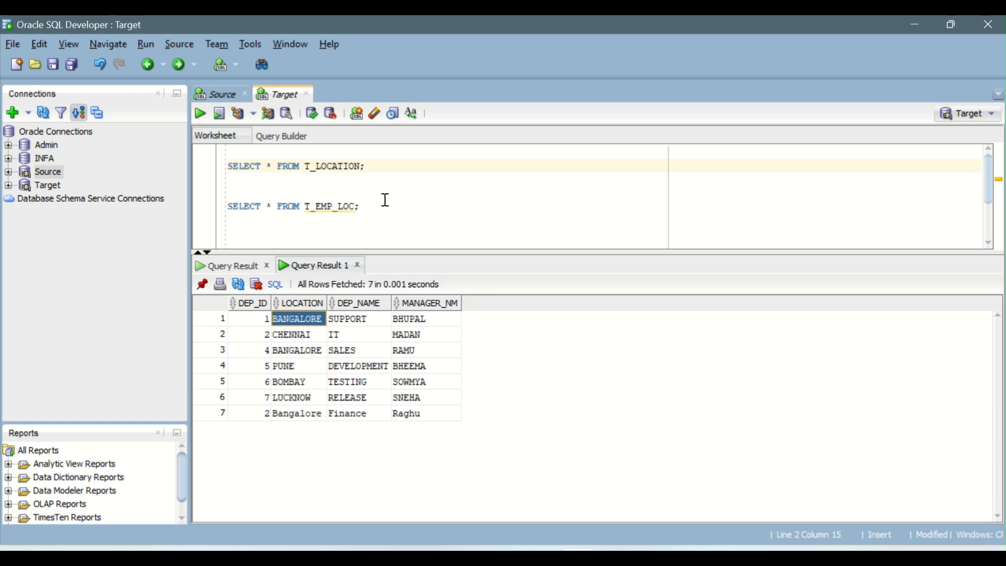
- In the IICS_Daily_Notes document, add a new line reading "Step2) SQL – concatenate all columns into single column"
key("alt+Tab")
key("alt+Tab")
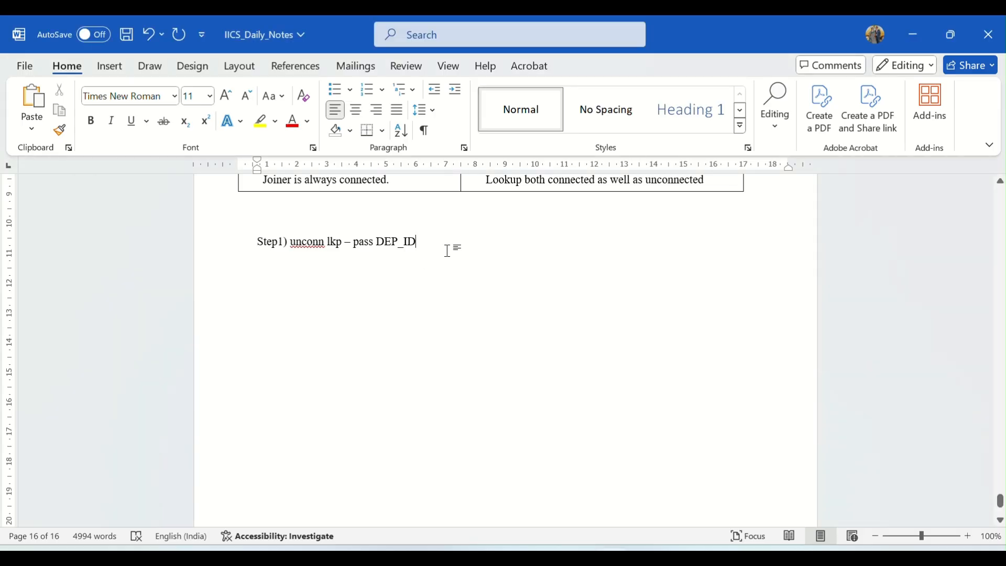
key("Return")
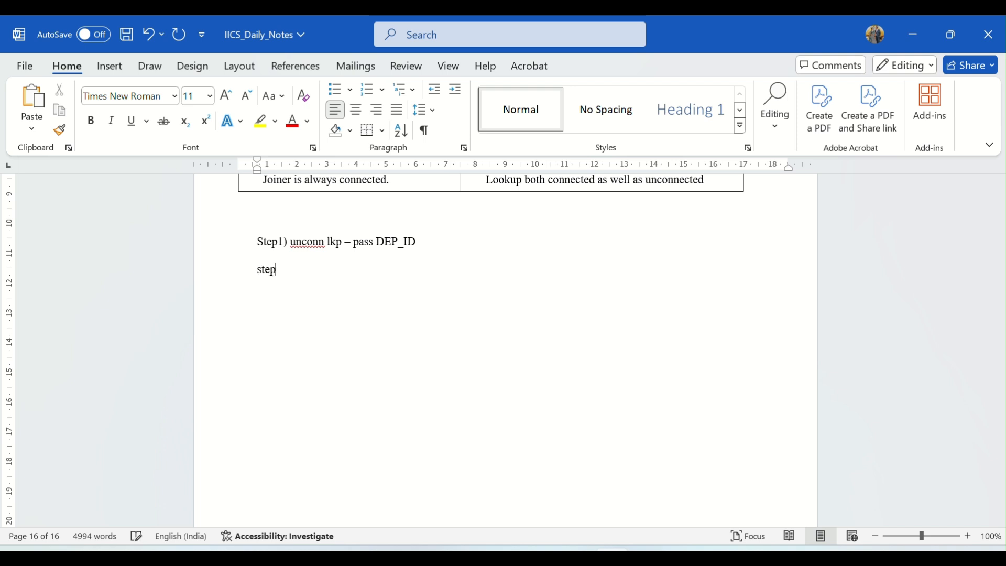
type("step2)in unn conn lkp")
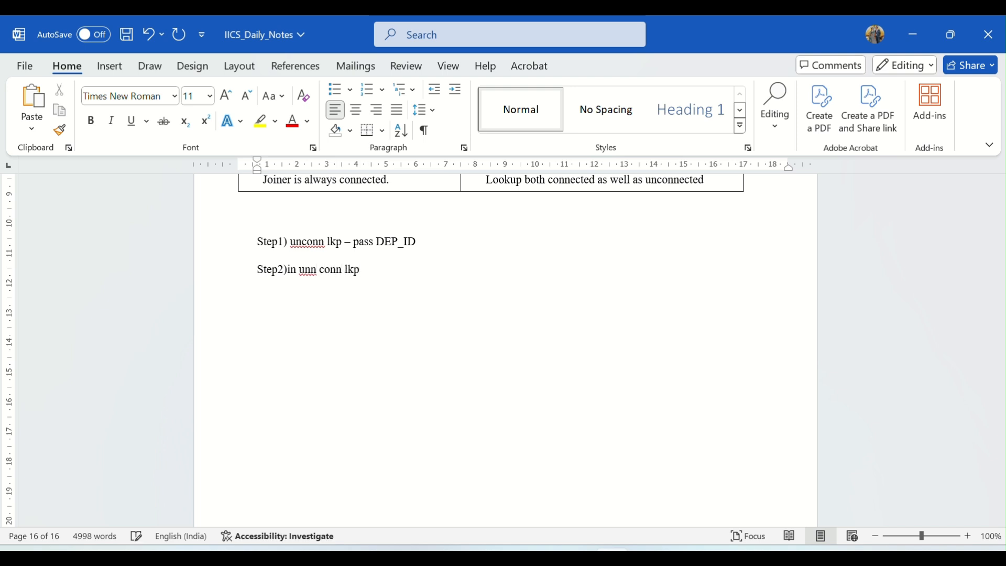
key("BackSpace")
key("BackSpace")
key("BackSpace")
key("BackSpace")
key("BackSpace")
key("BackSpace")
key("BackSpace")
key("BackSpace")
key("BackSpace")
key("BackSpace")
key("BackSpace")
type("SQL")
type(" -")
type(" concatinate a")
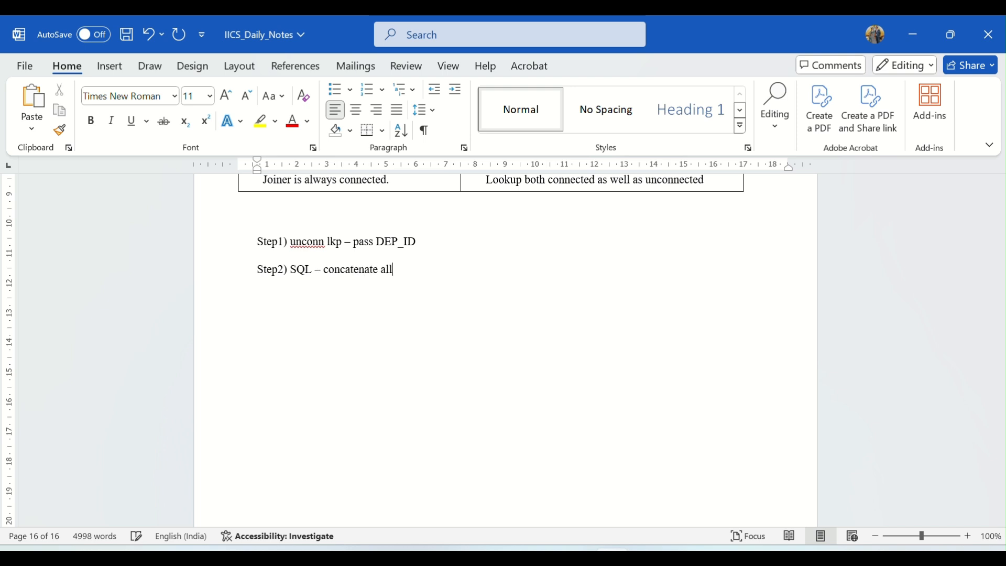
type("ll columns into single colu")
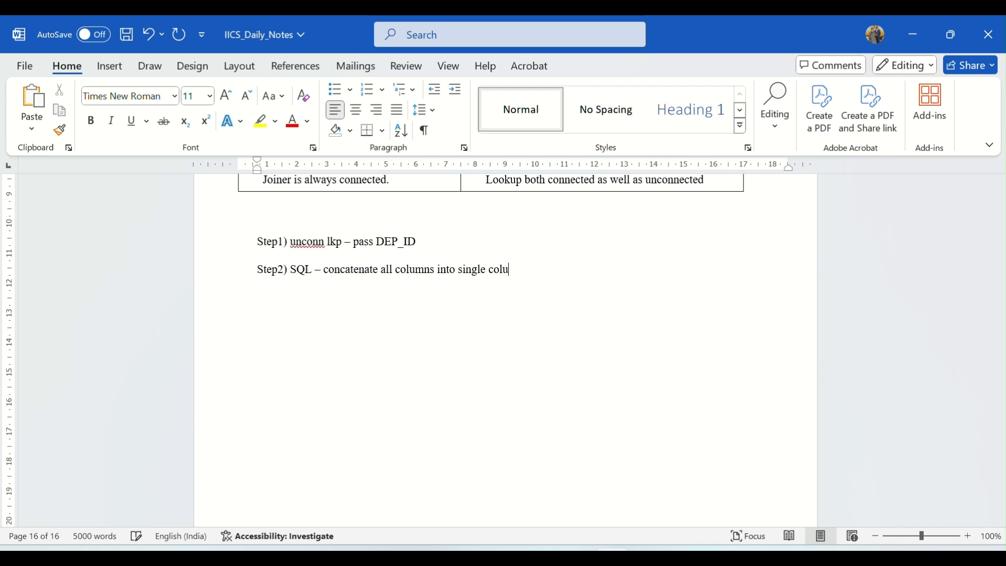
type("mn")
- Start a further note line labelled "Step3)" below the Step2 note
key("Return")
type("step")
key("BackSpace")
key("BackSpace")
key("BackSpace")
key("BackSpace")
type("Step3")
- In SQL Developer, re-run the T_EMP_LOC query and examine the DEP_ID and LOCATION result columns
key("alt+Tab")
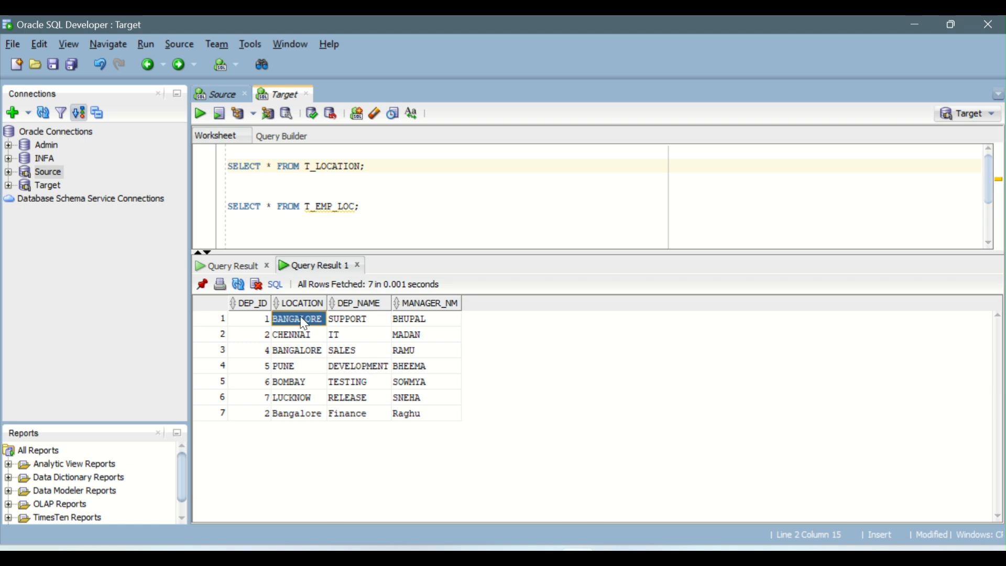
left_click(332, 166)
left_click(201, 114)
left_click_drag(257, 321, 322, 418)
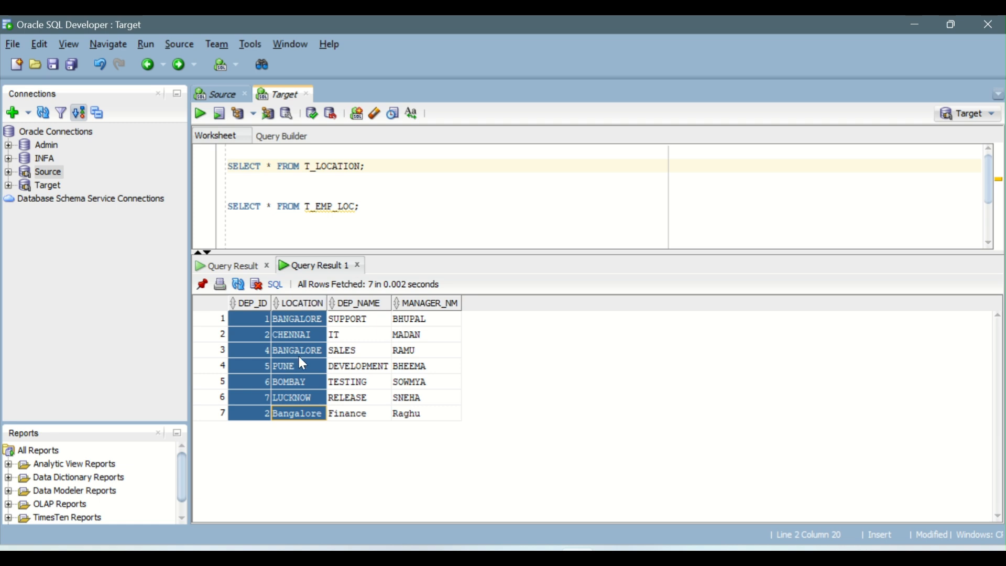
left_click(250, 318)
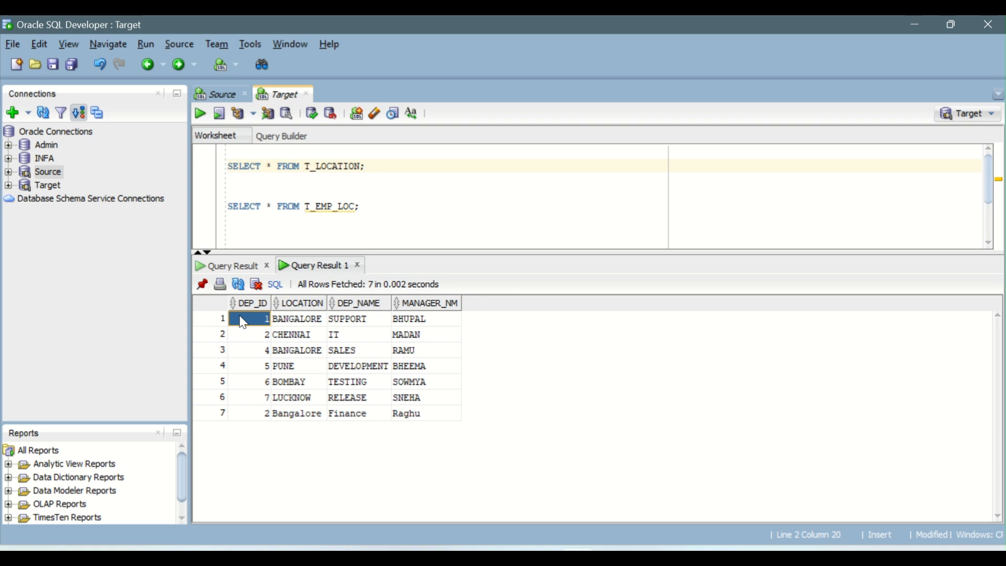
left_click(307, 323)
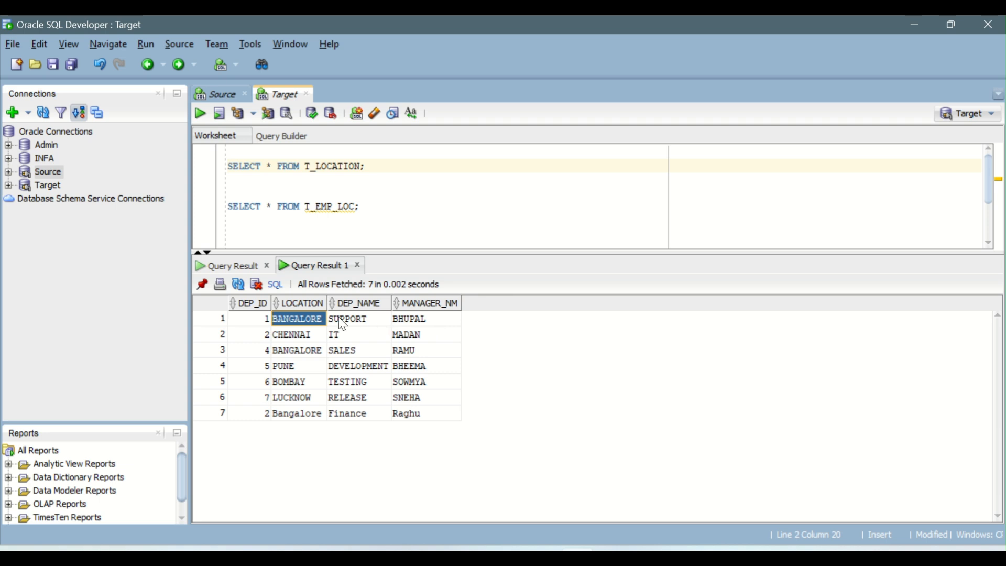
- On a new worksheet line below the queries, write the sample concatenated value "bangalore~support~bhupal"
left_click(395, 239)
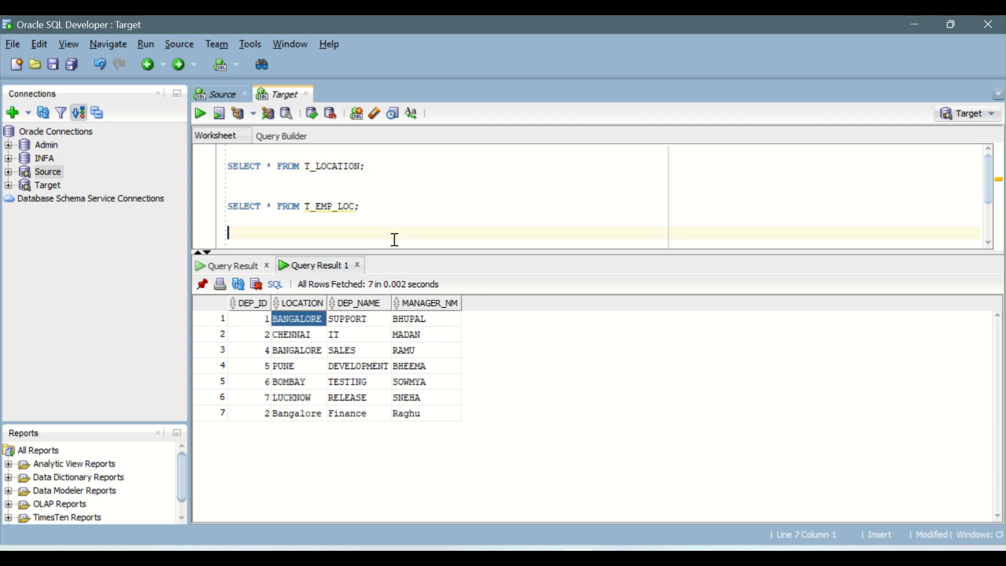
type("S")
key("BackSpace")
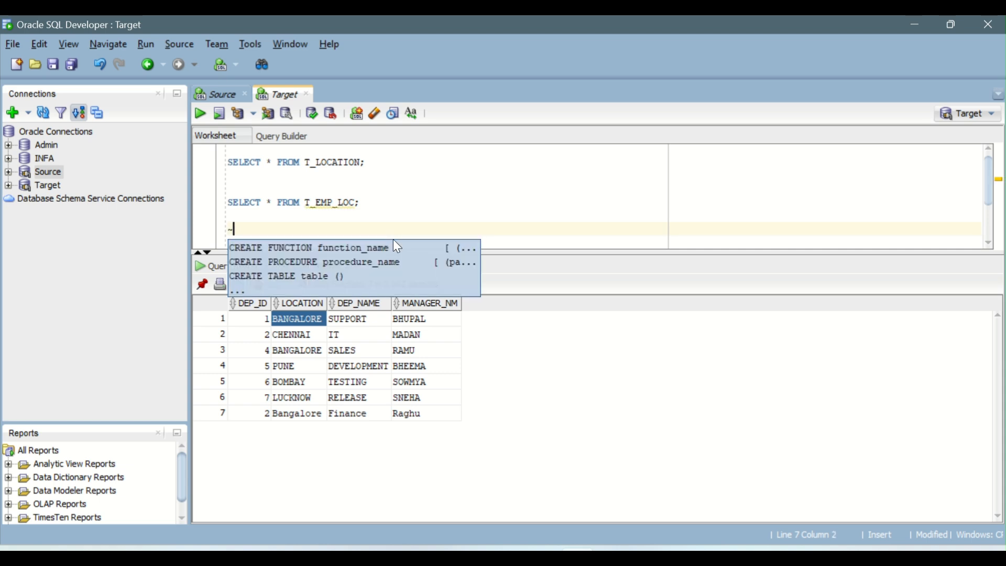
key("BackSpace")
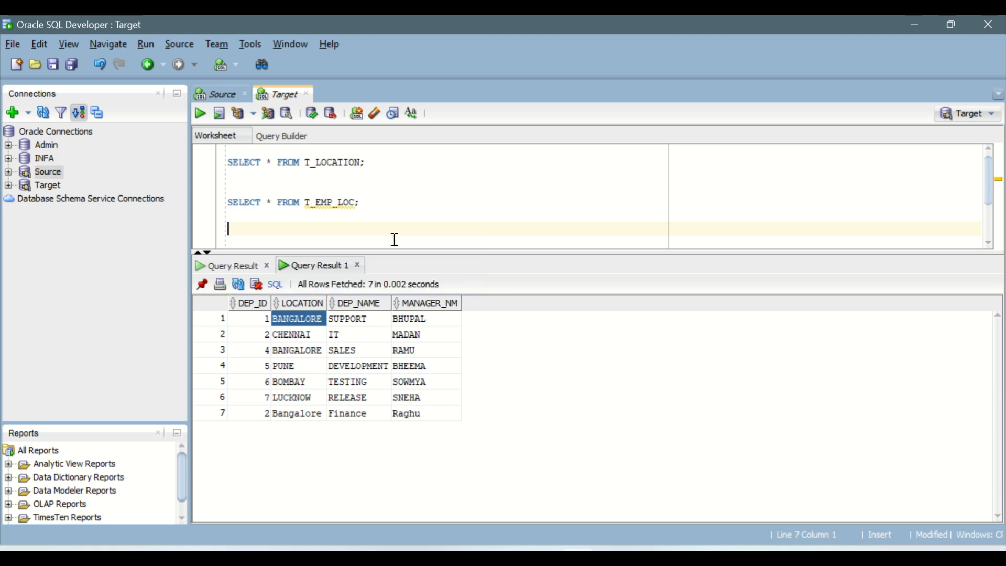
type("ban")
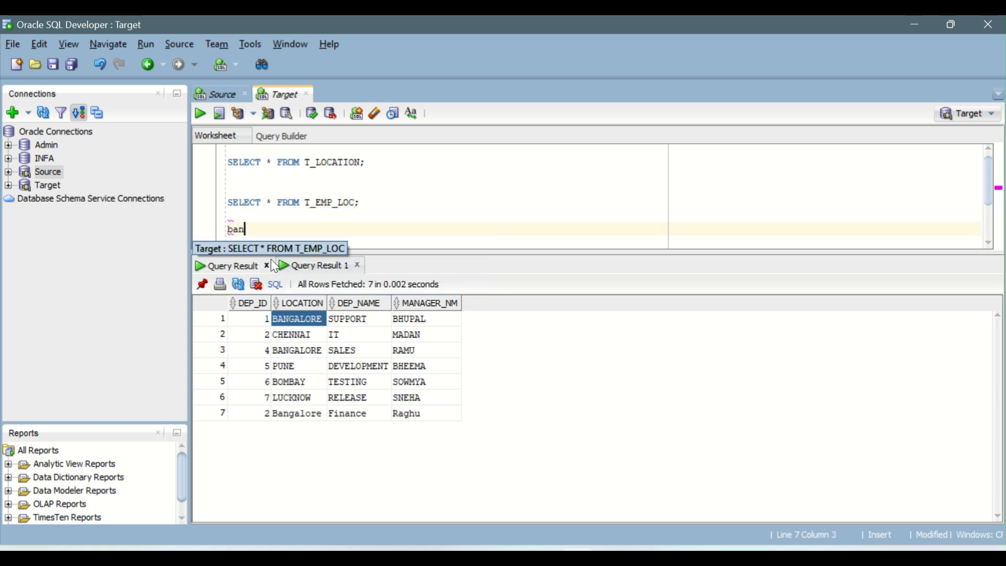
type("galore!")
type("~")
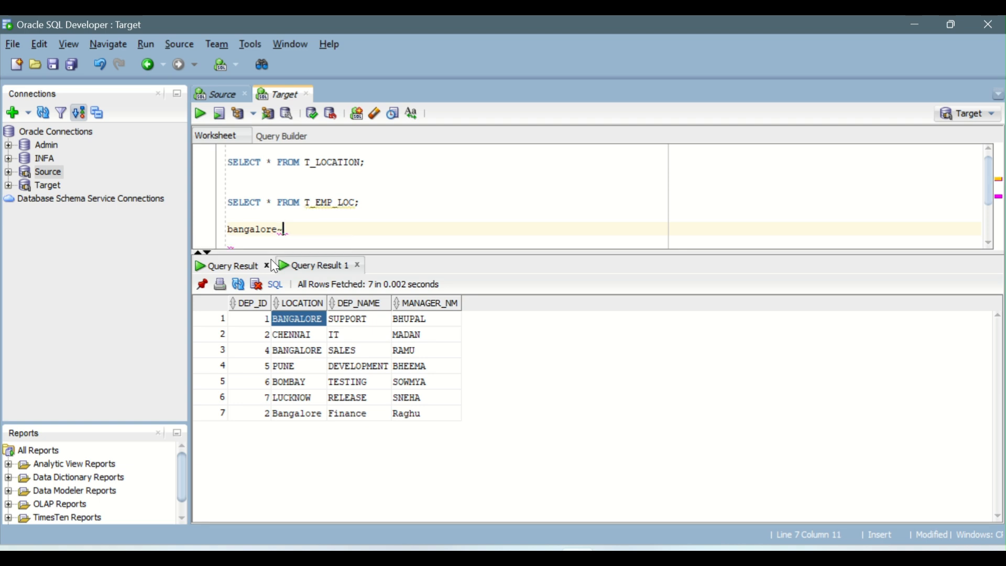
type("support")
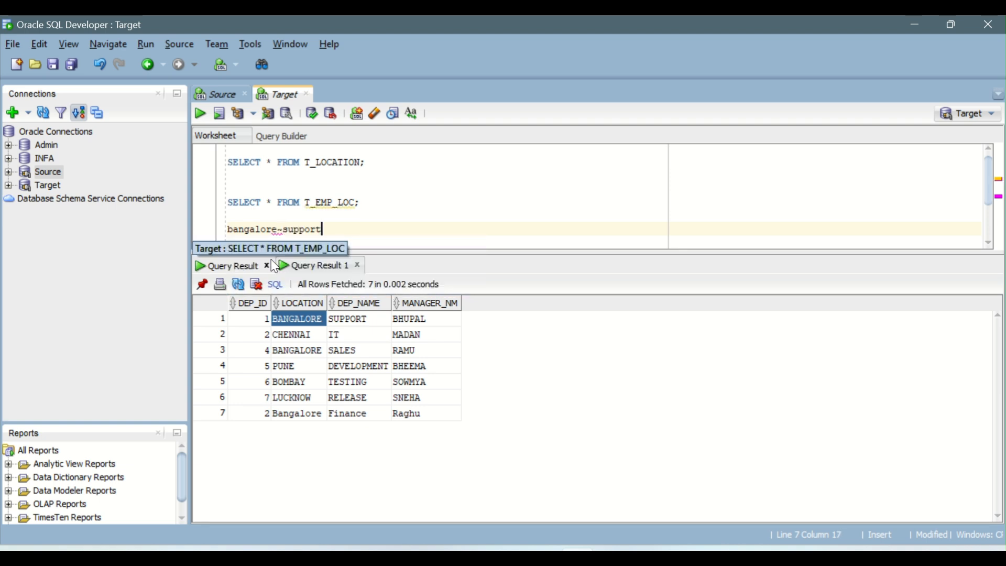
type("~bhupal")
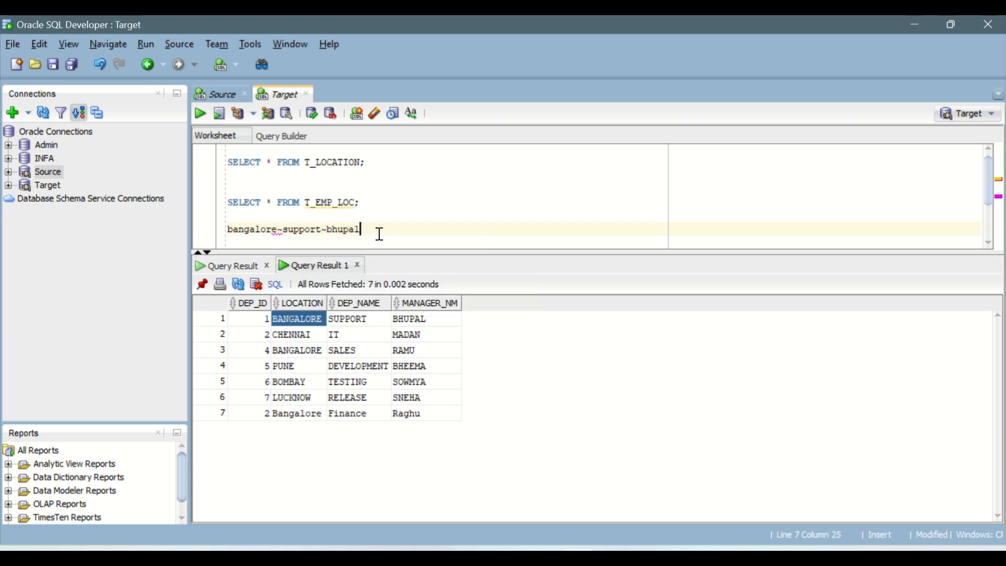
- Add a "Location column" label line directly above the sample concatenated value in the worksheet
left_click_drag(377, 231, 226, 240)
left_click(286, 211)
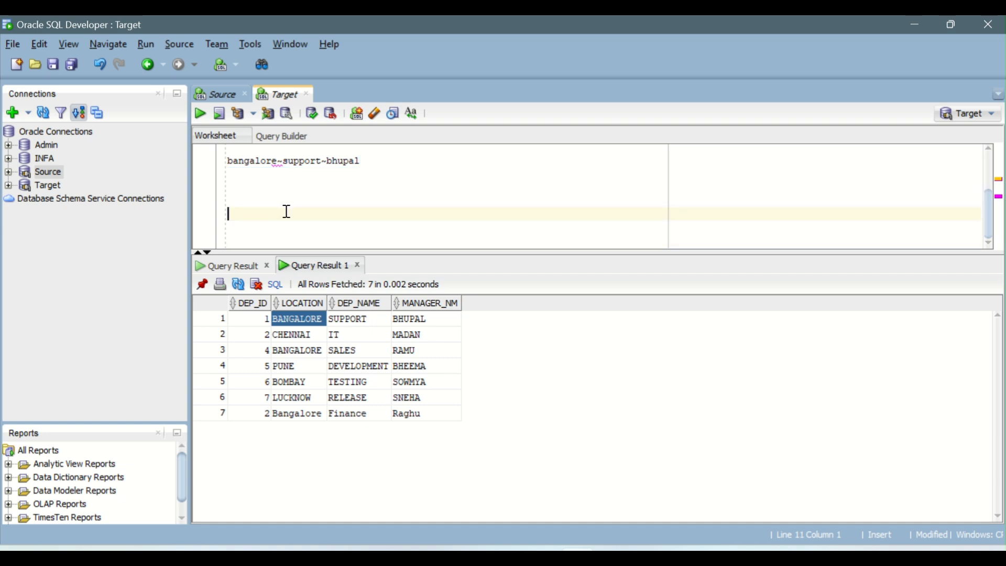
left_click(228, 160)
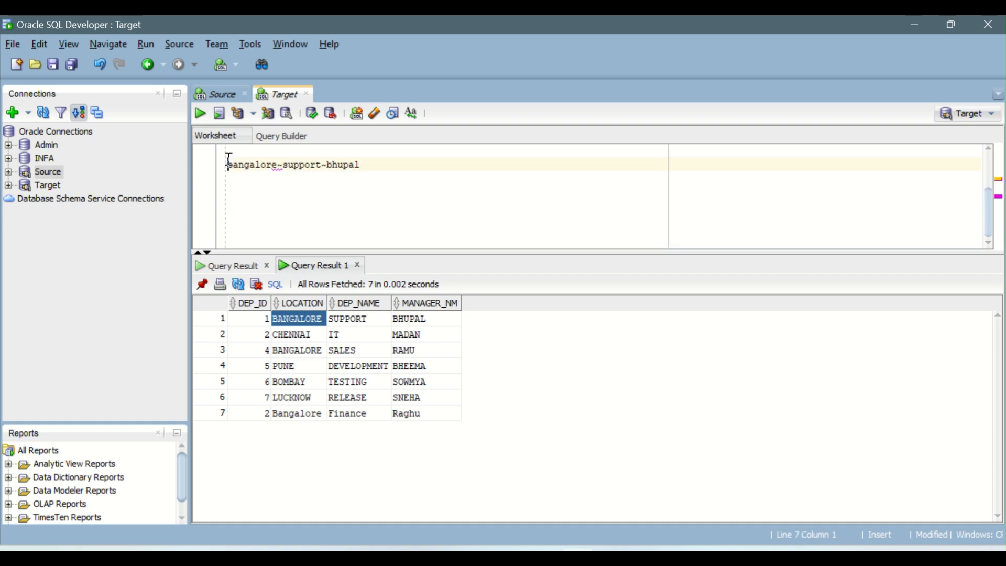
scroll(229, 158, "up", 1)
key("Down")
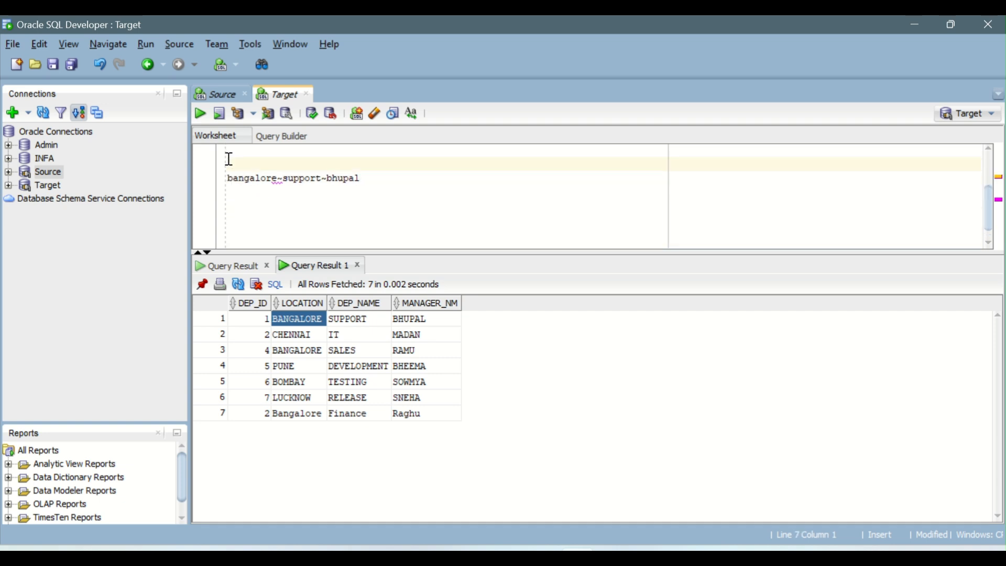
type("location column")
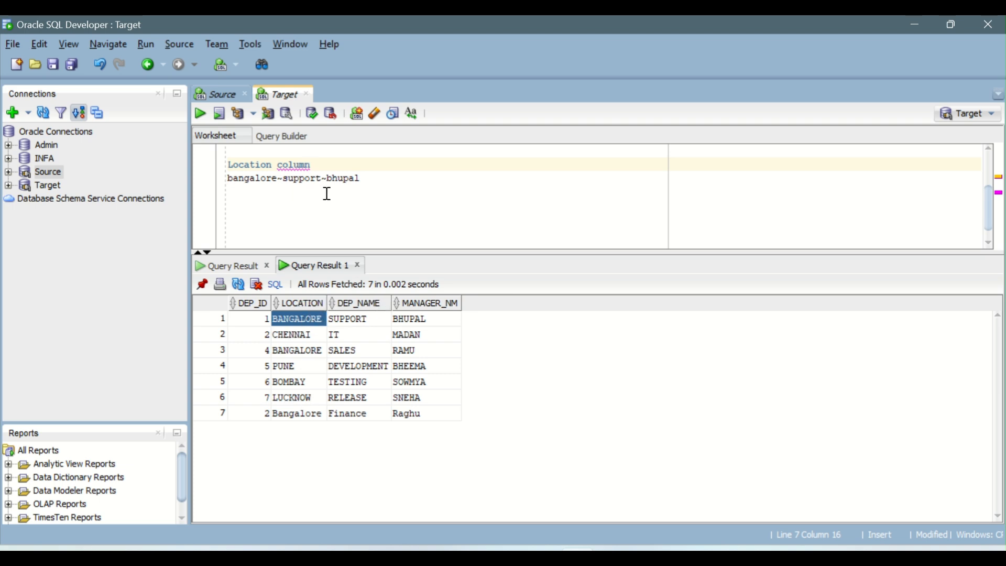
- Return to the mapping, select the Expression transformation, maximize its properties and open its expression fields
key("alt+Tab")
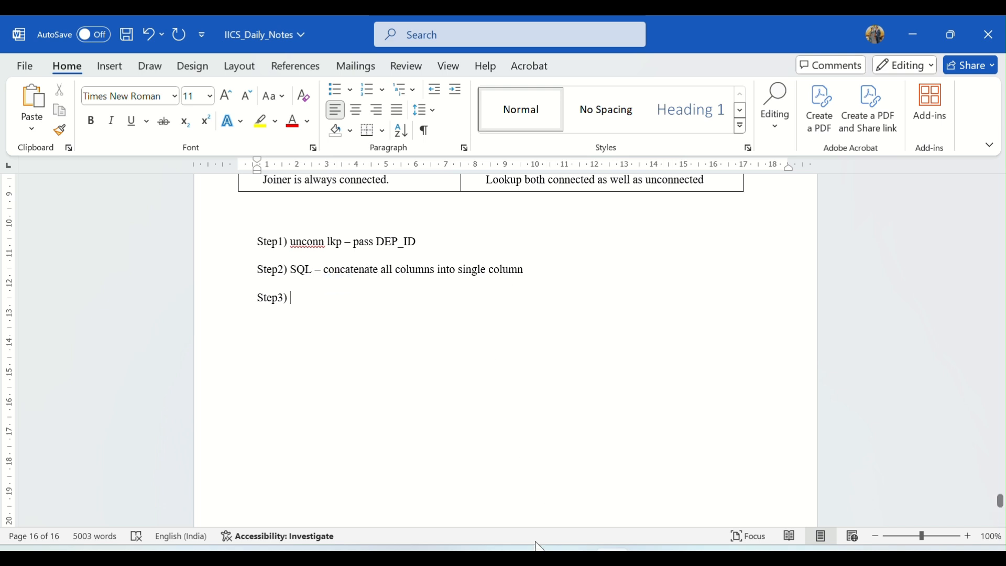
mouse_move(540, 547)
left_click(577, 481)
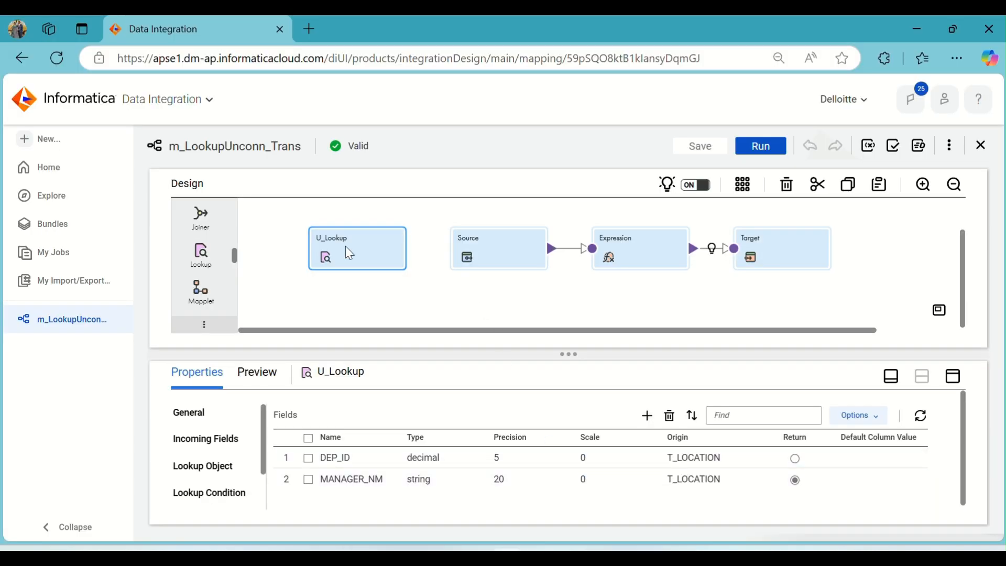
left_click(656, 252)
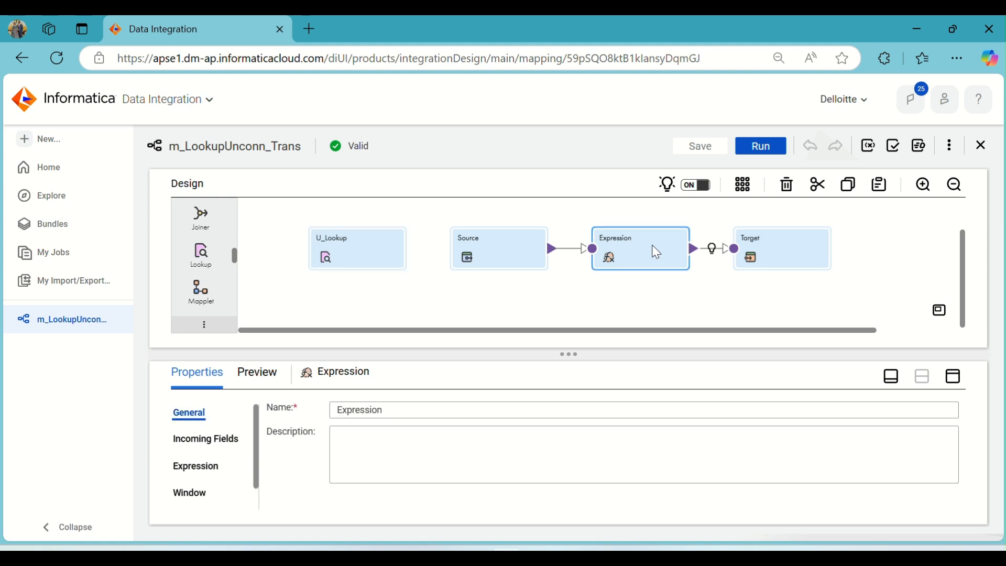
left_click(952, 376)
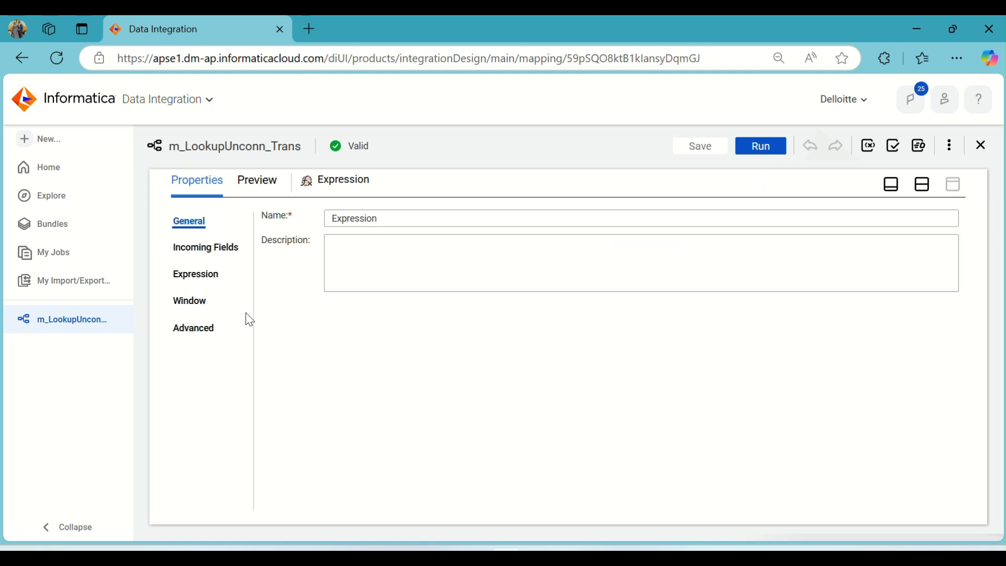
left_click(193, 273)
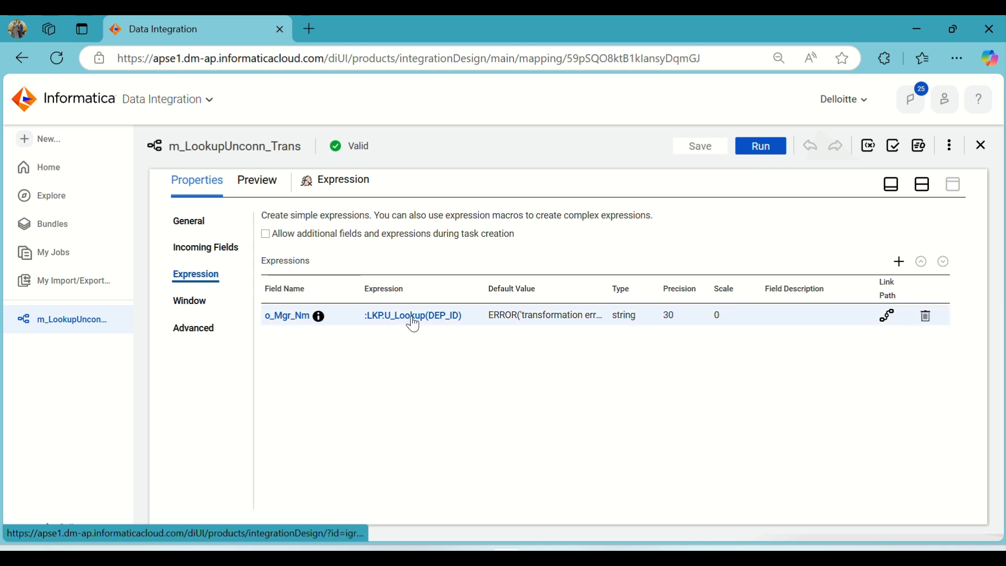
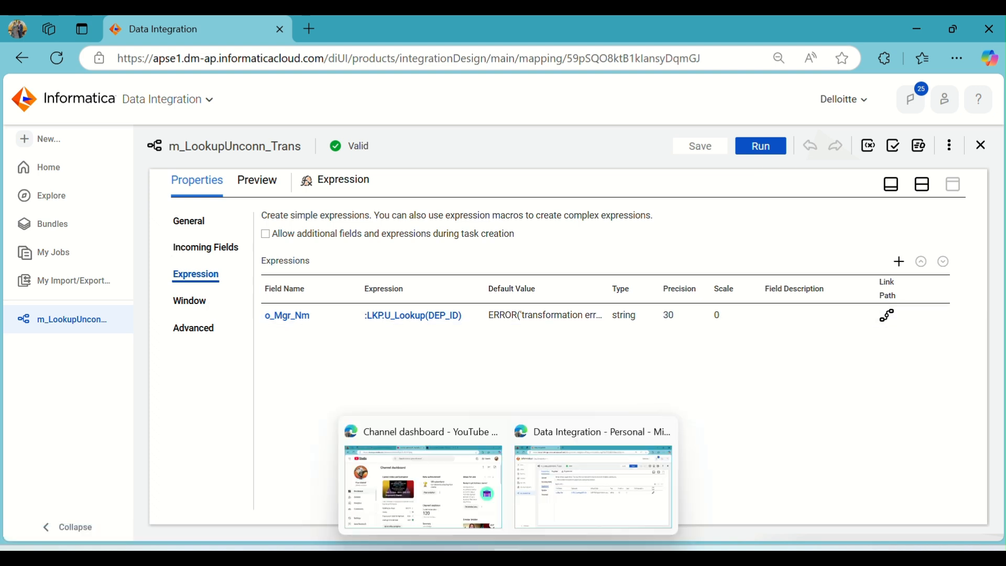
- In the notes document, start a Step3 line: "In Exp create 3 o/p ports : 1) location"
left_click(600, 507)
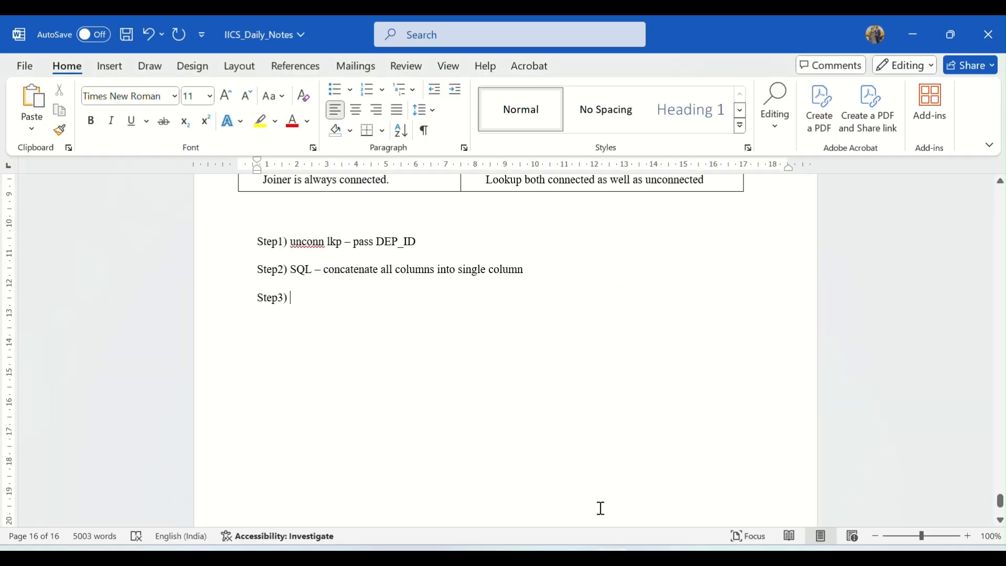
type("c")
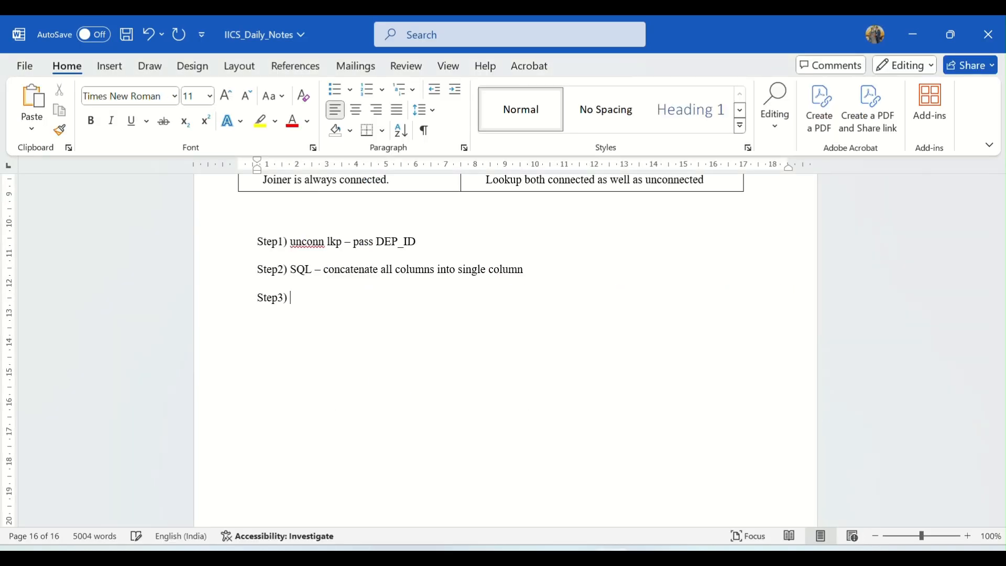
type("n Exp create 3")
key("BackSpace")
type("2 columns")
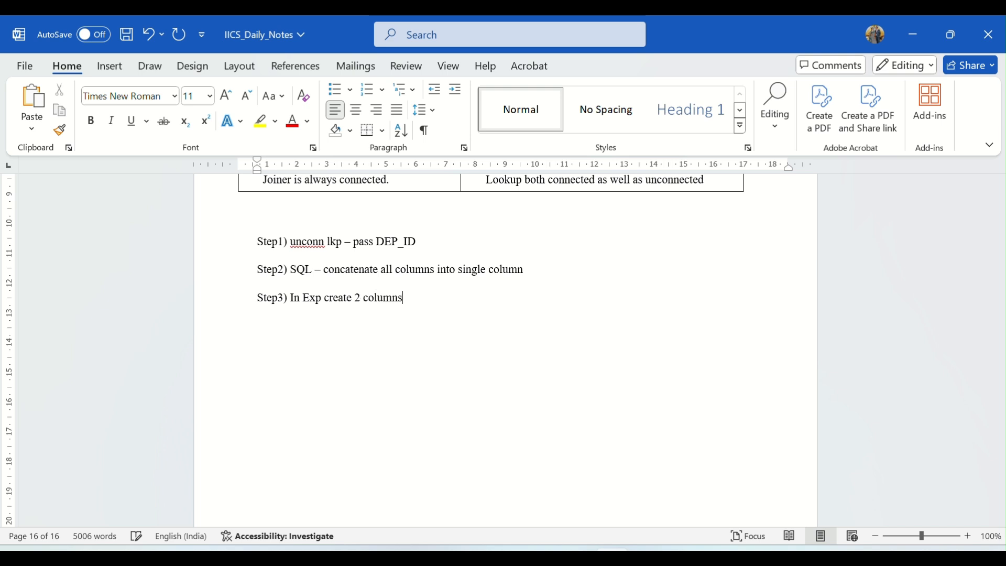
key("BackSpace")
key("BackSpace")
key("BackSpace")
key("BackSpace")
key("BackSpace")
key("BackSpace")
type(":")
key("BackSpace")
type("3")
type("location")
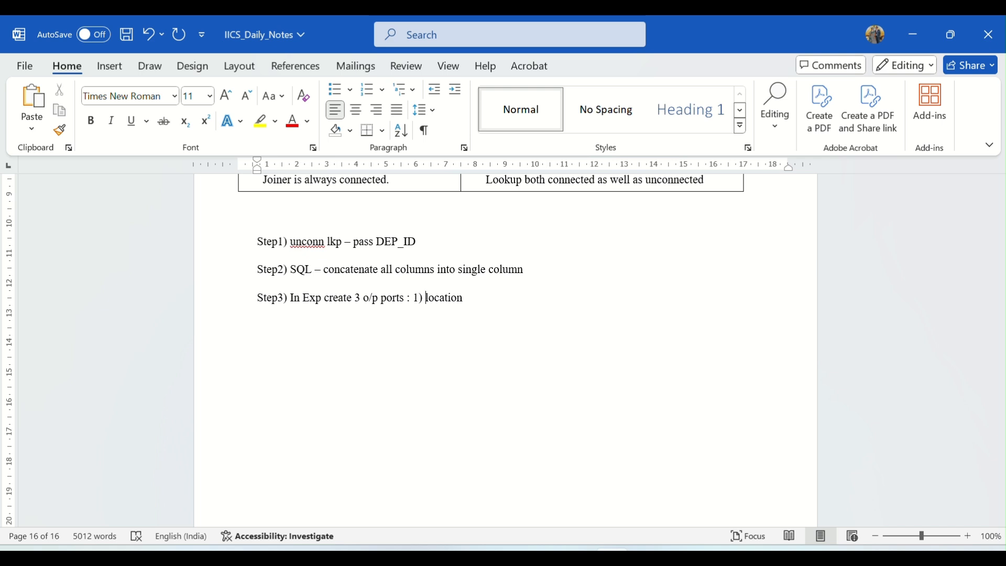
type("o_")
- Rename the first port to o_location and append "– write instr/substr logic" to the Step3 line
key("End")
type("-- writ")
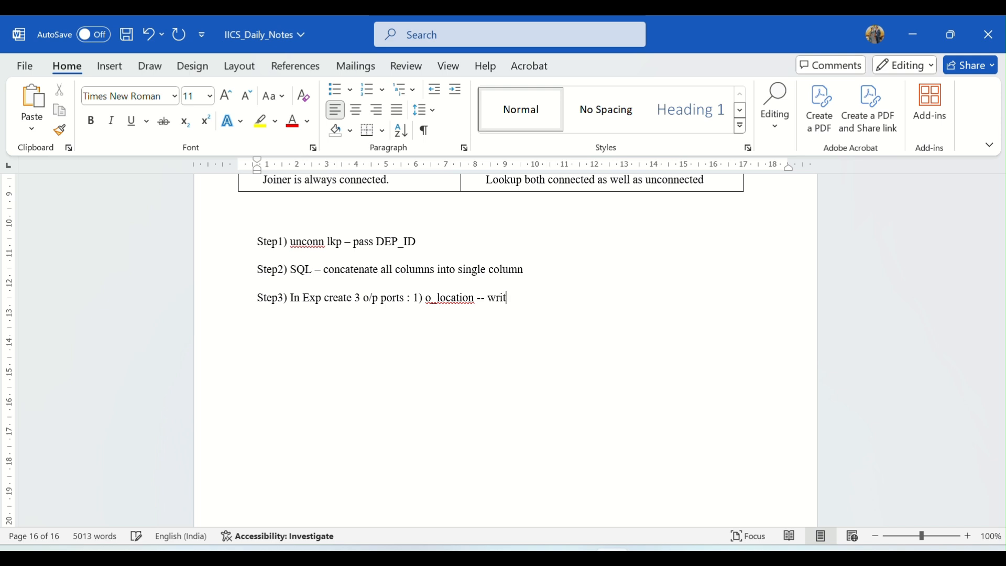
type("e instr/substr logi")
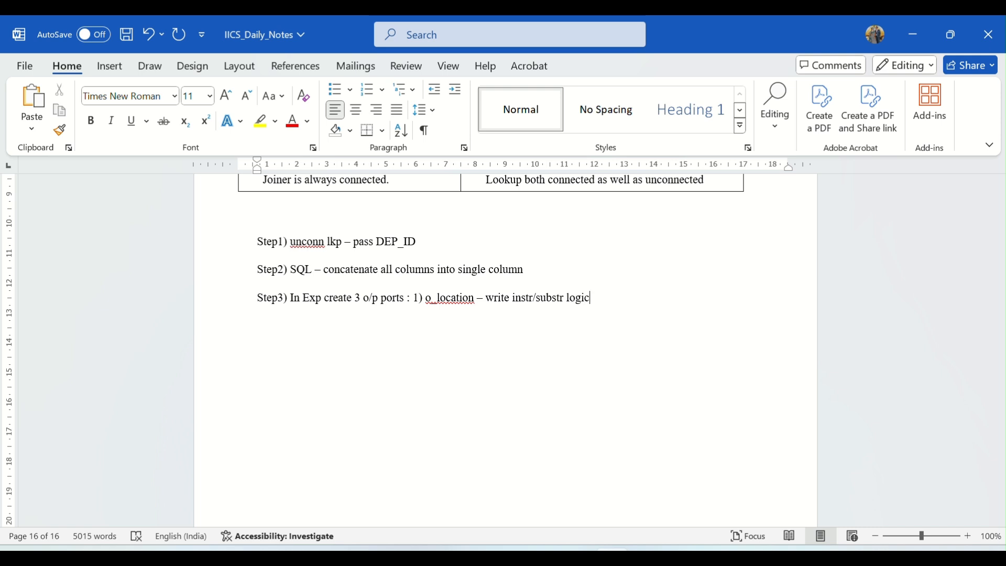
type("c")
- Add a second port line "2) o_Dept_name – write instr/substr logic", reusing the copied logic text
key("Return")
type("2) o_Dept_nam")
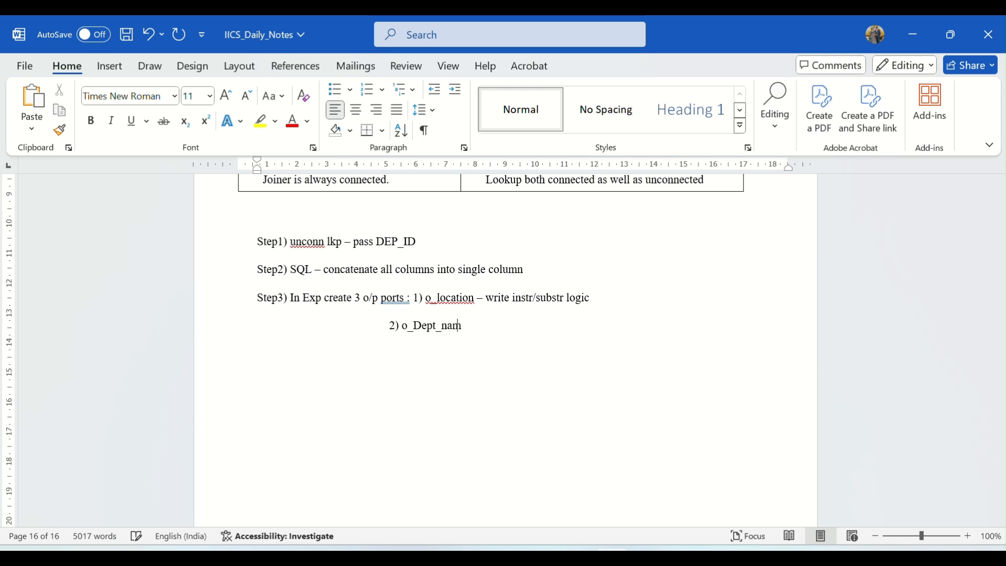
type("e -")
type("- write")
left_click_drag(512, 298, 592, 312)
key("ctrl+c")
left_click(515, 329)
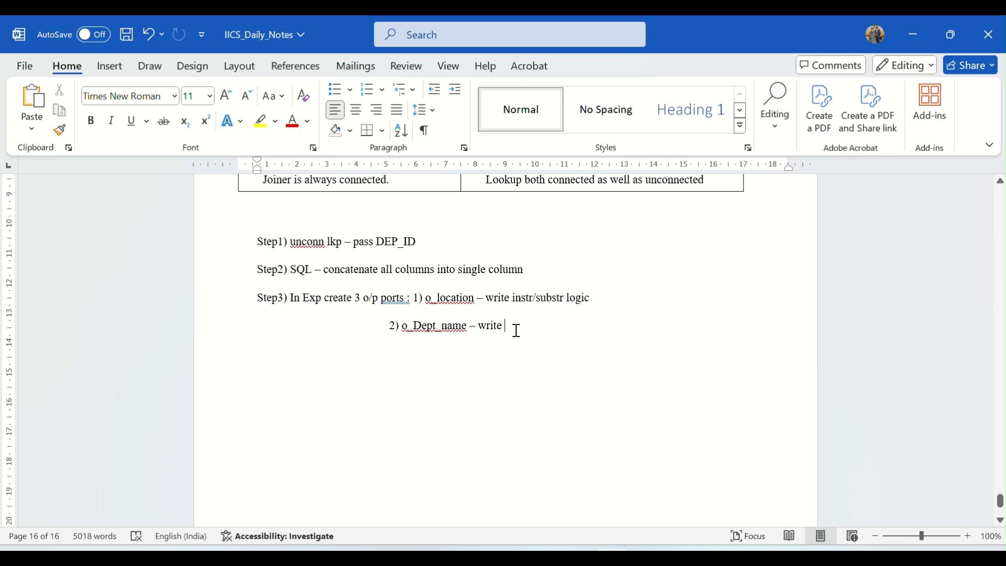
key("ctrl+v")
key("Return")
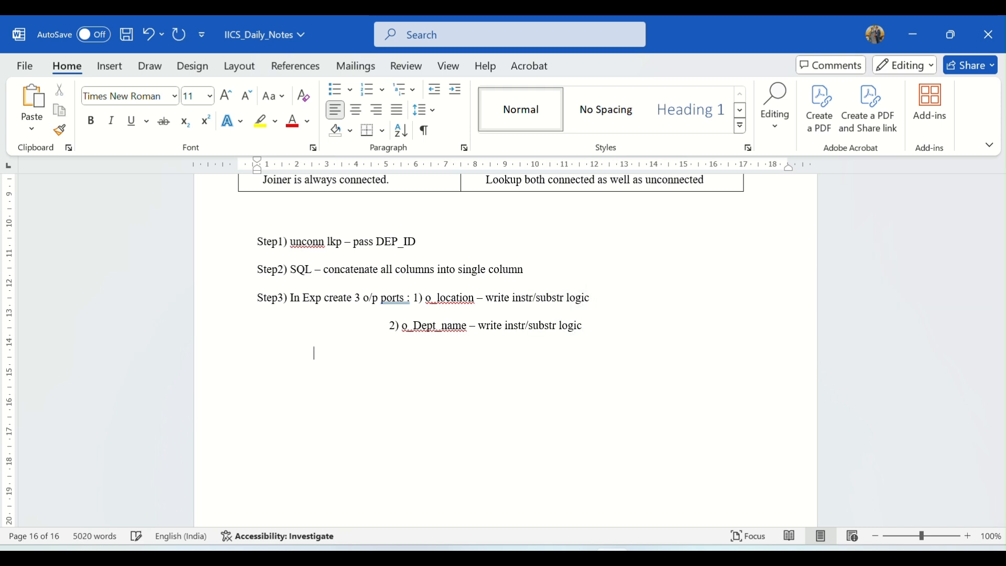
- Add a third port line "3) o_Mgr_nm - write instr/substr logic"
type("3) o_Mgr_nm -")
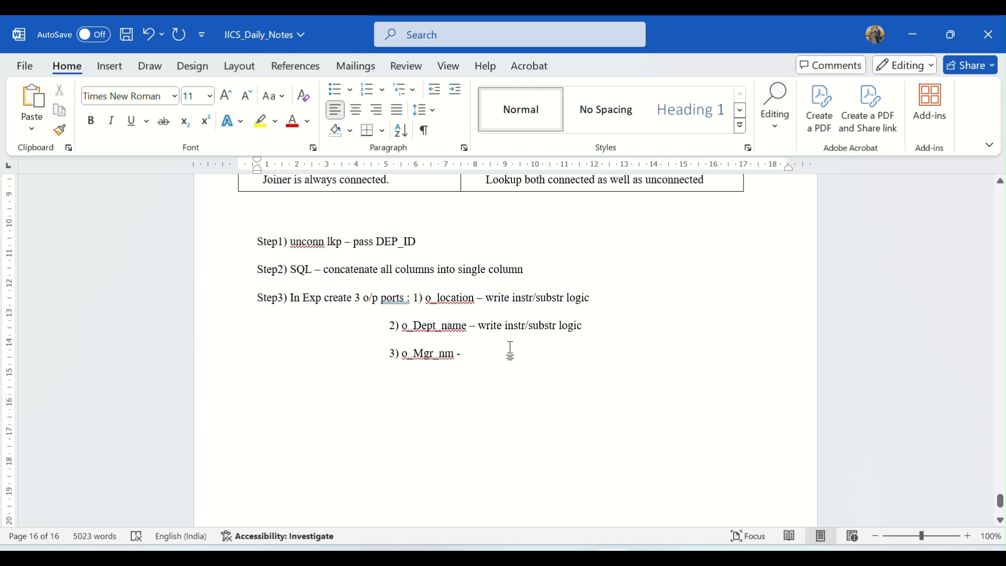
left_click_drag(477, 323, 574, 330)
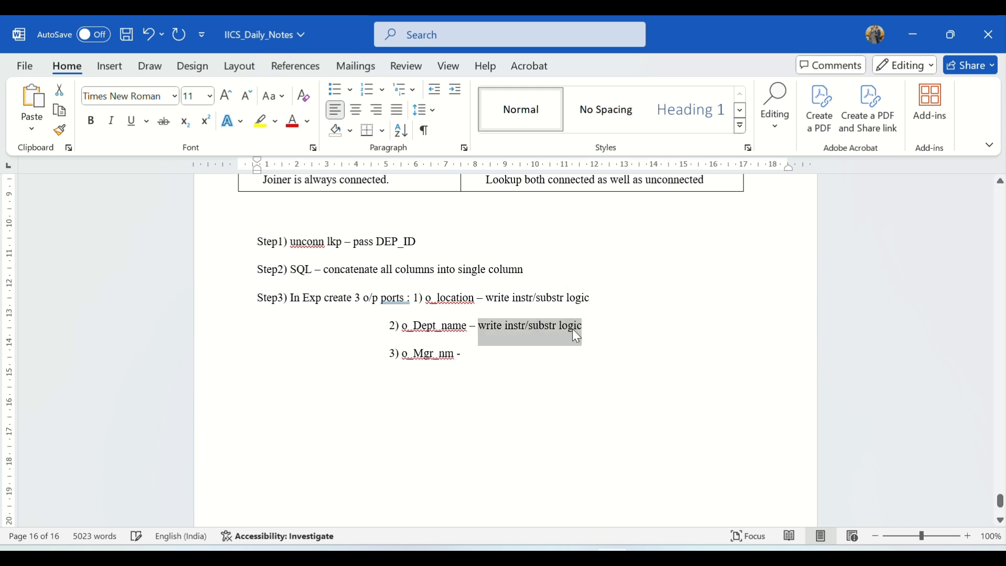
left_click(476, 354)
key("ctrl+v")
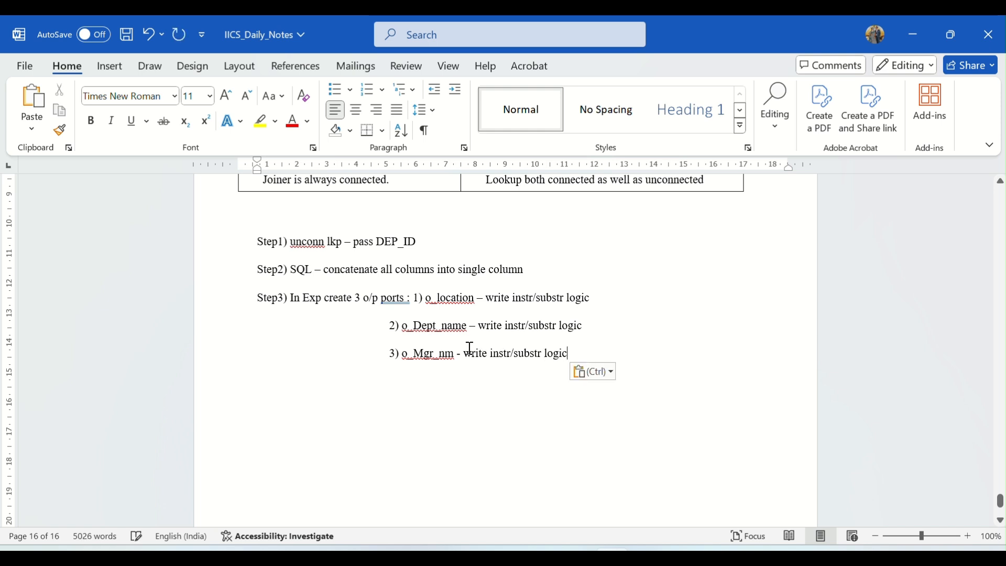
double_click(461, 298)
double_click(448, 327)
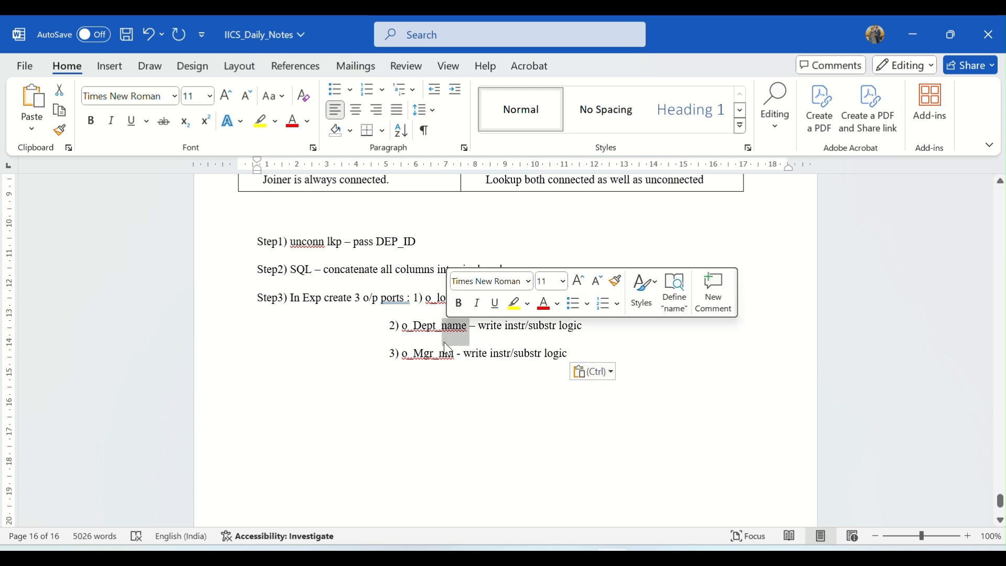
double_click(446, 354)
left_click(494, 382)
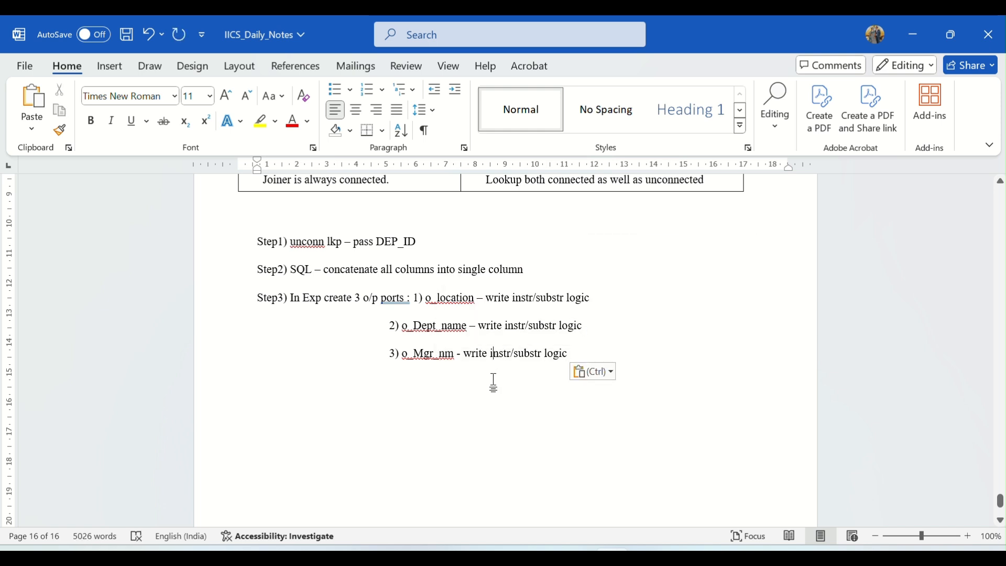
- Add a new line "Step4) In target map all the columns"
left_click(571, 355)
key("Return")
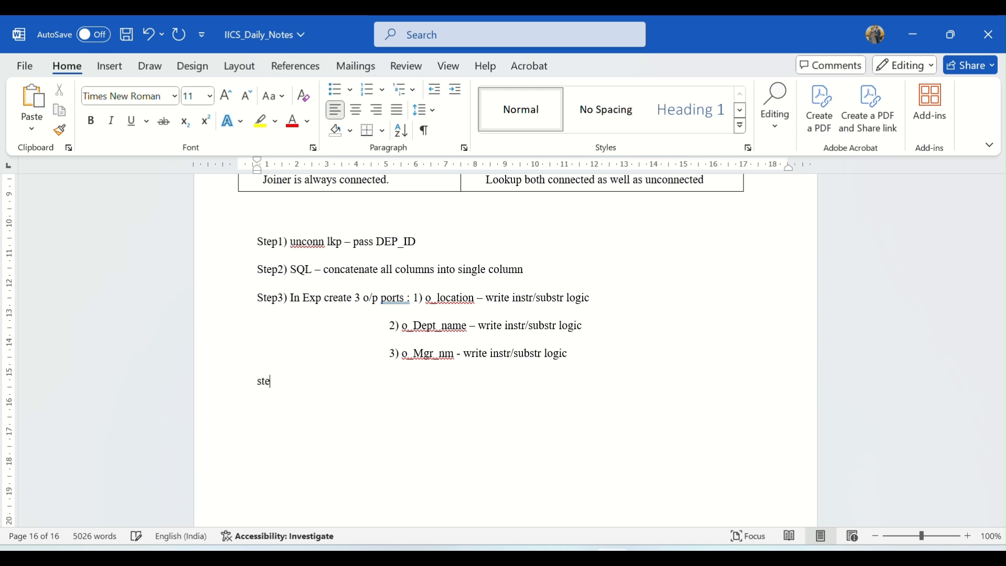
type("step4)")
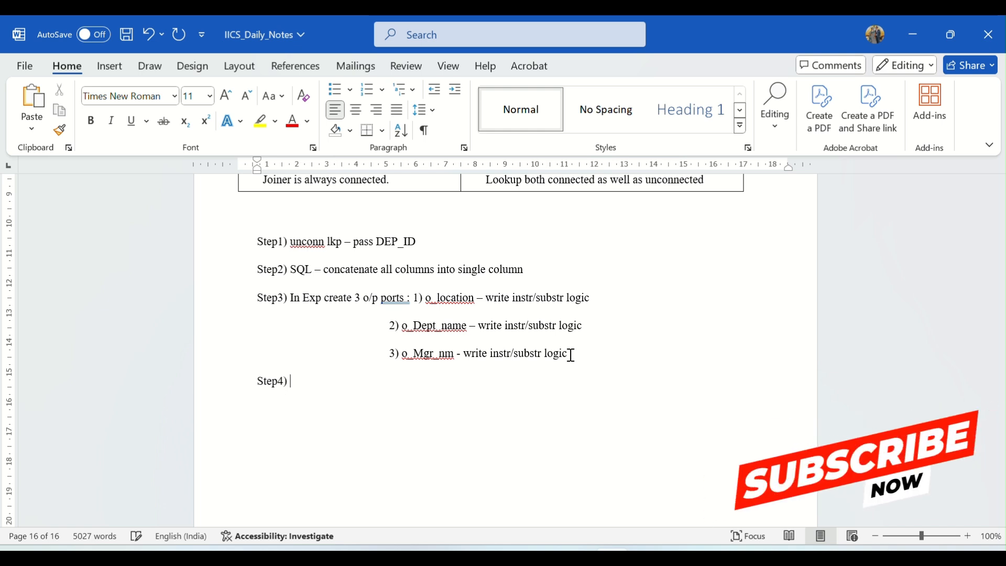
type(" In target mapp all")
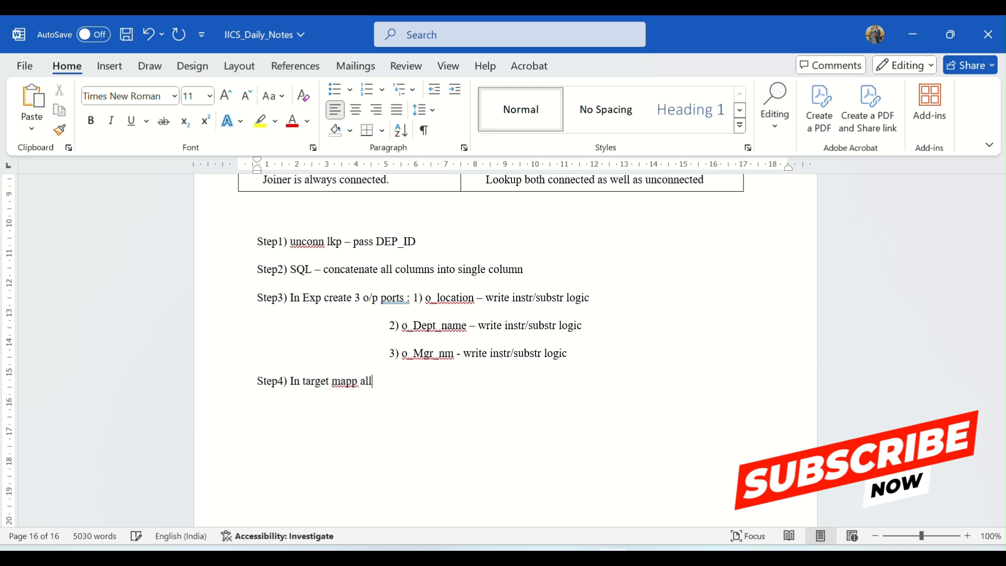
type(" the columns")
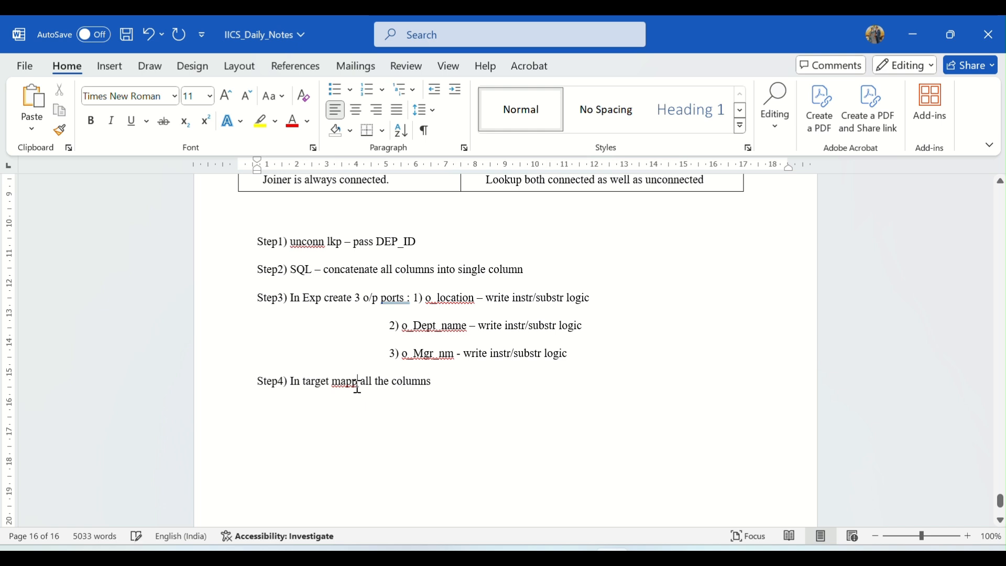
key("BackSpace")
left_click(457, 384)
- Open the Target transformation's field mapping in the mapping to review which target fields are mapped
key("alt+Tab")
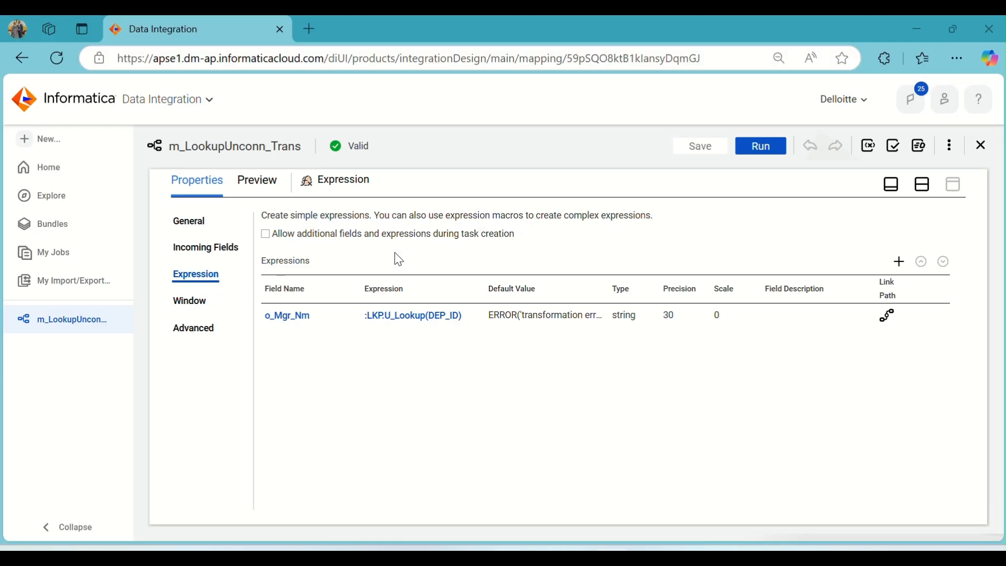
left_click(922, 184)
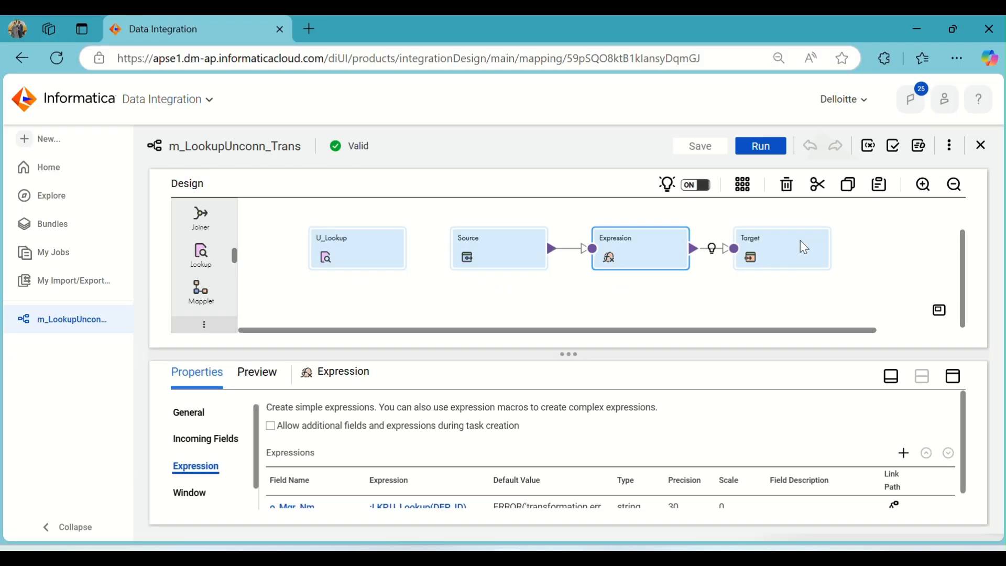
left_click(777, 257)
left_click(952, 375)
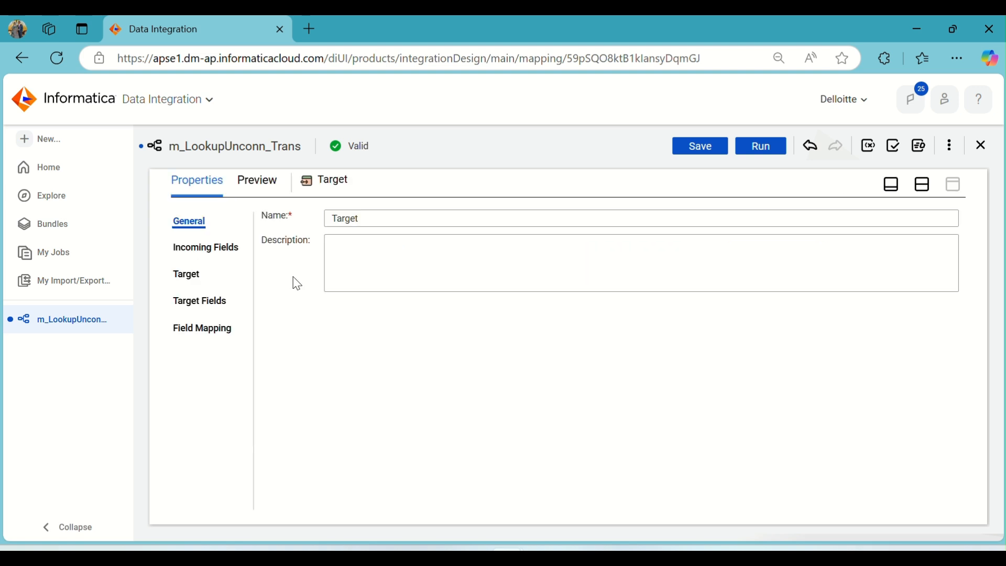
left_click(203, 328)
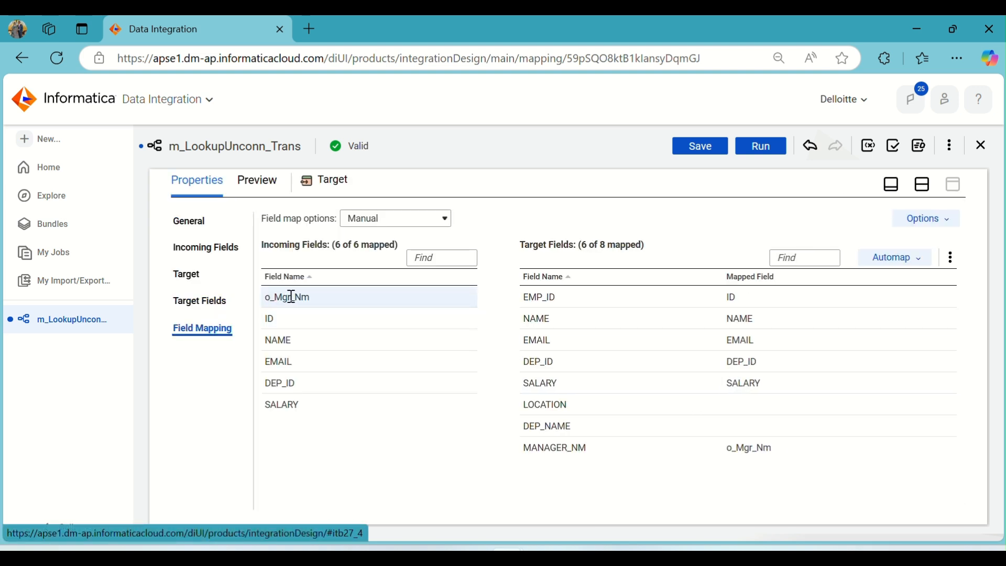
left_click(292, 297)
- Compare the Step3 port notes with the mapping, restoring the design canvas and selecting the U_Lookup transformation
key("alt+Tab")
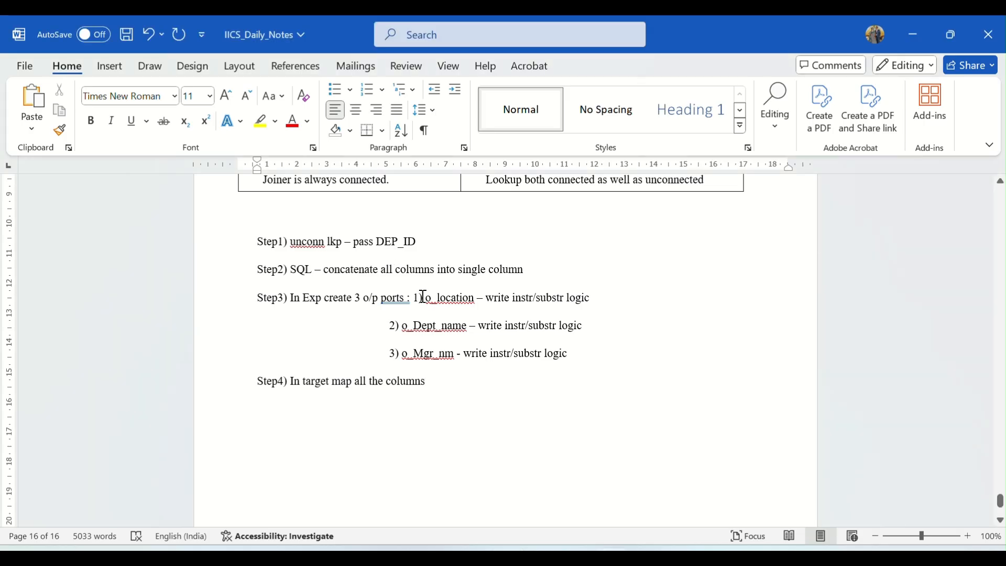
left_click_drag(423, 297, 449, 354)
key("alt+Tab")
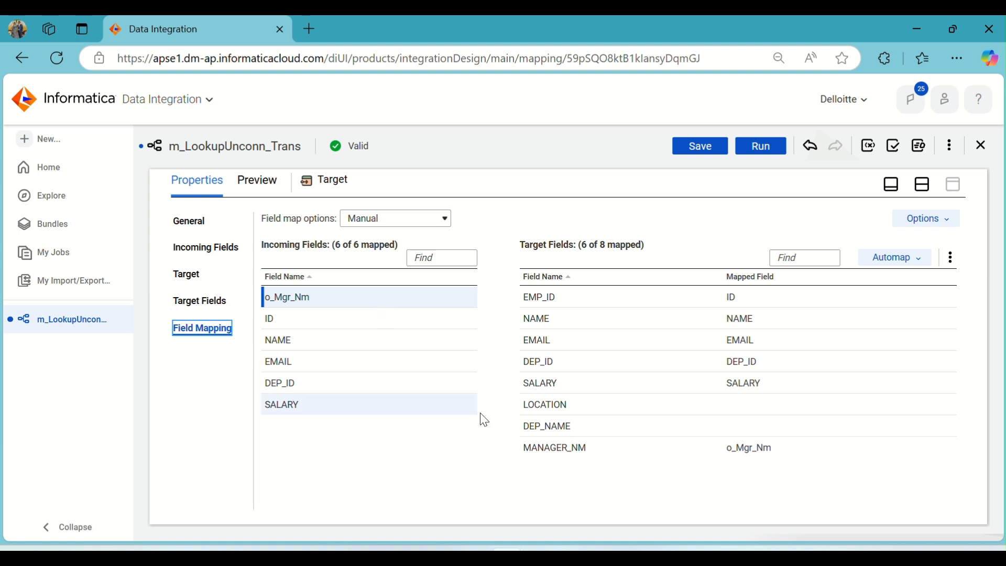
left_click(931, 191)
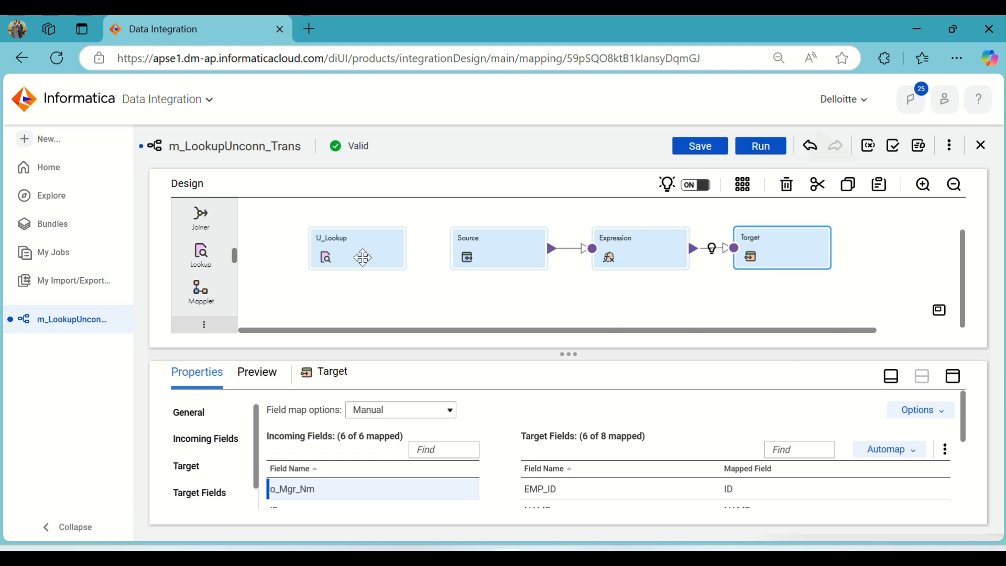
left_click(366, 262)
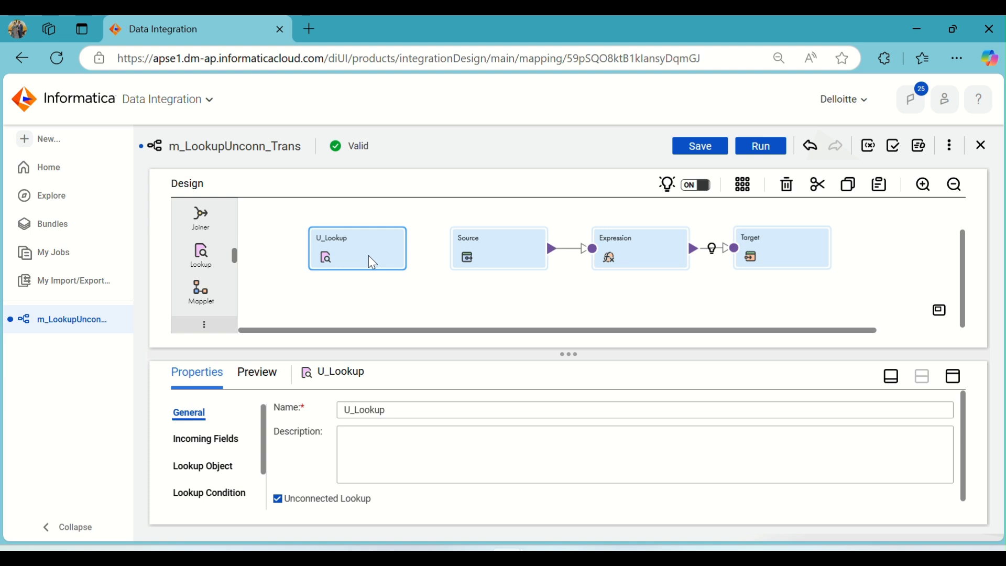
- Review the complete list of steps written in the notes document
key("alt+Tab")
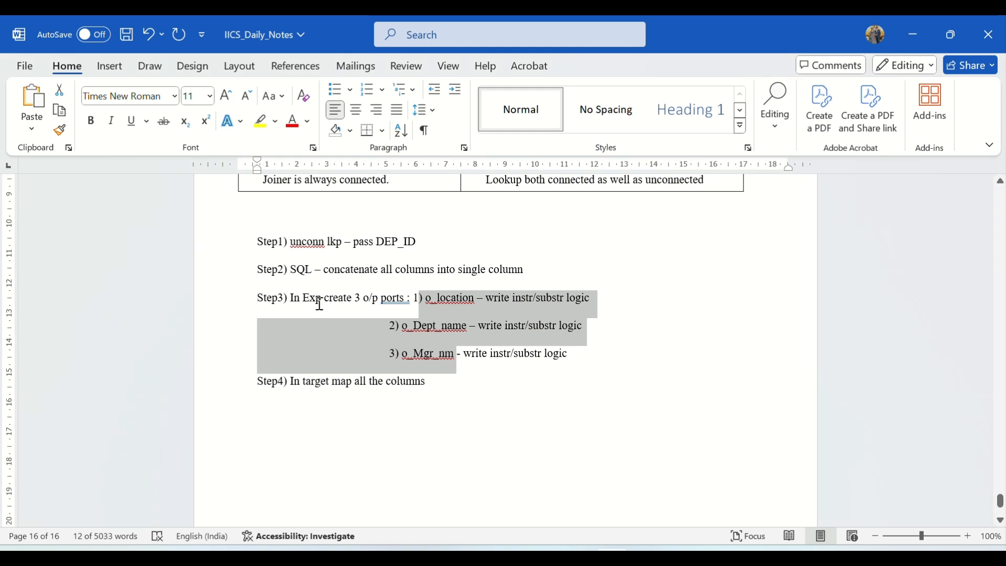
left_click(380, 321)
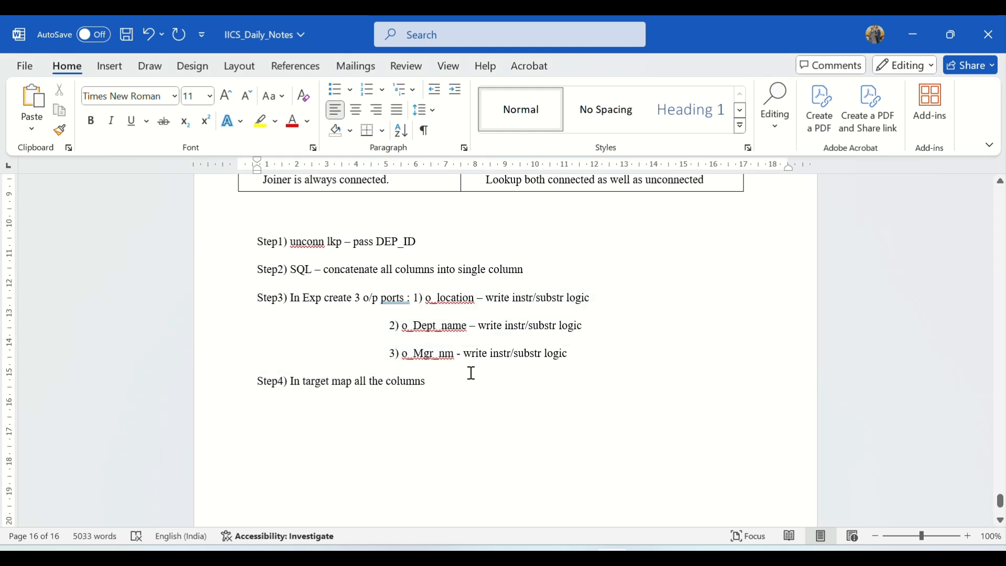
left_click_drag(442, 383, 268, 251)
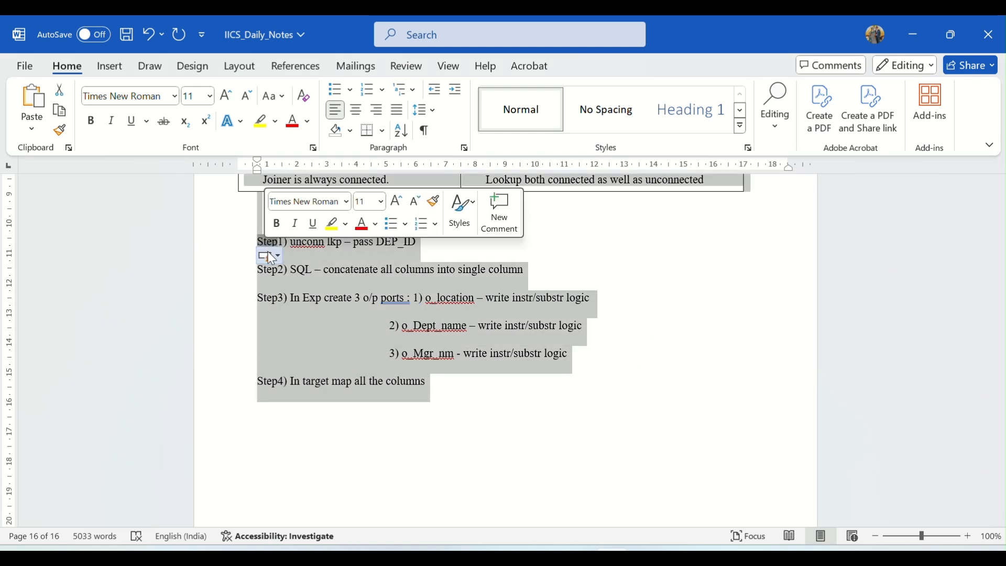
left_click(576, 267)
left_click(442, 384)
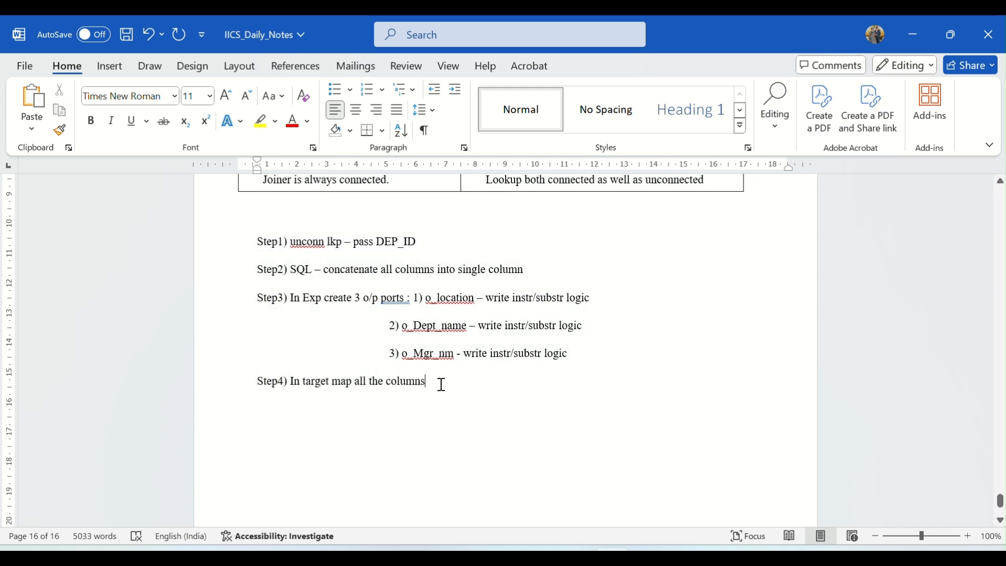
- Add a blank line after Step4 and save the notes document
key("Return")
key("ctrl+s")
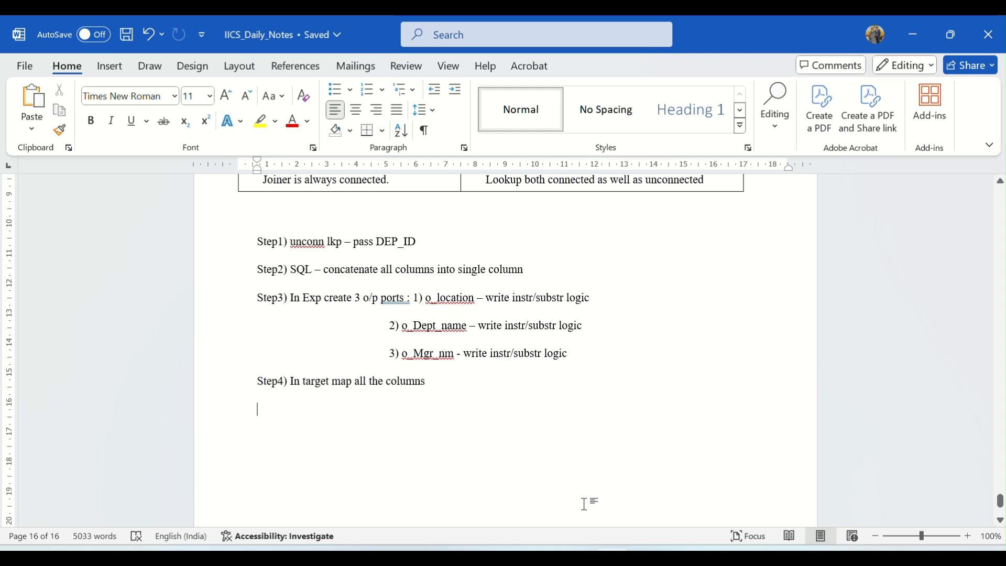
- Switch back to the mapping and save it
mouse_move(508, 558)
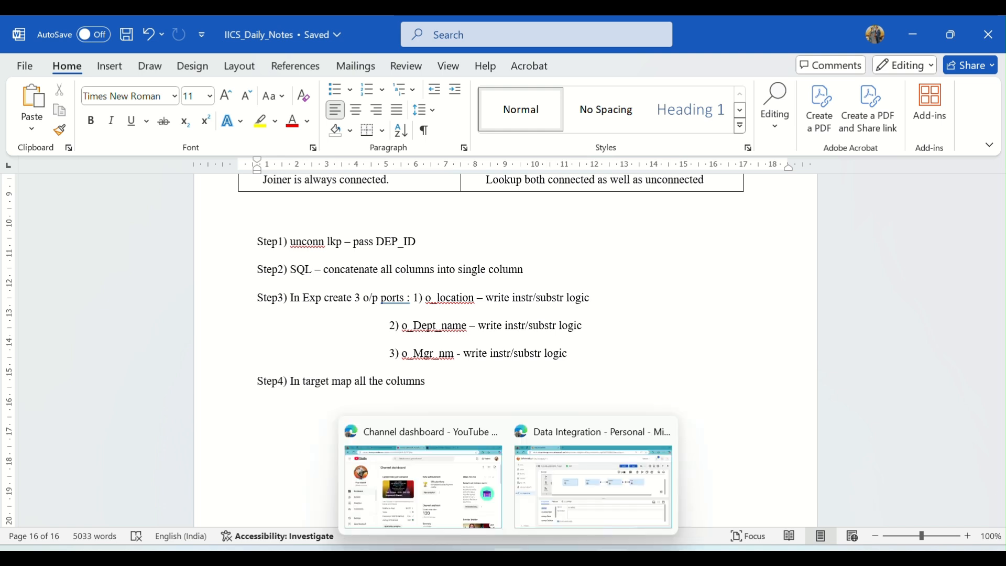
left_click(569, 492)
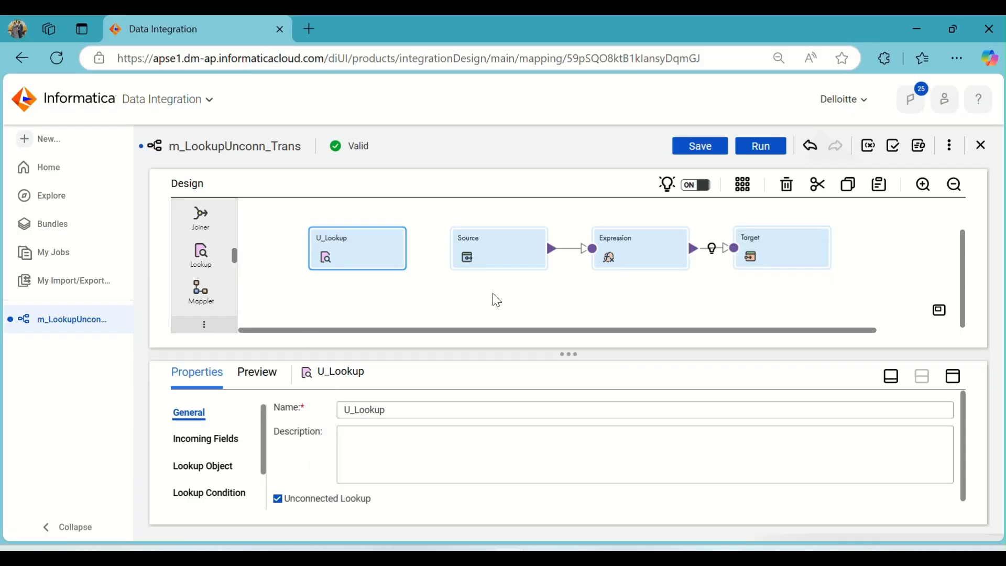
left_click(697, 147)
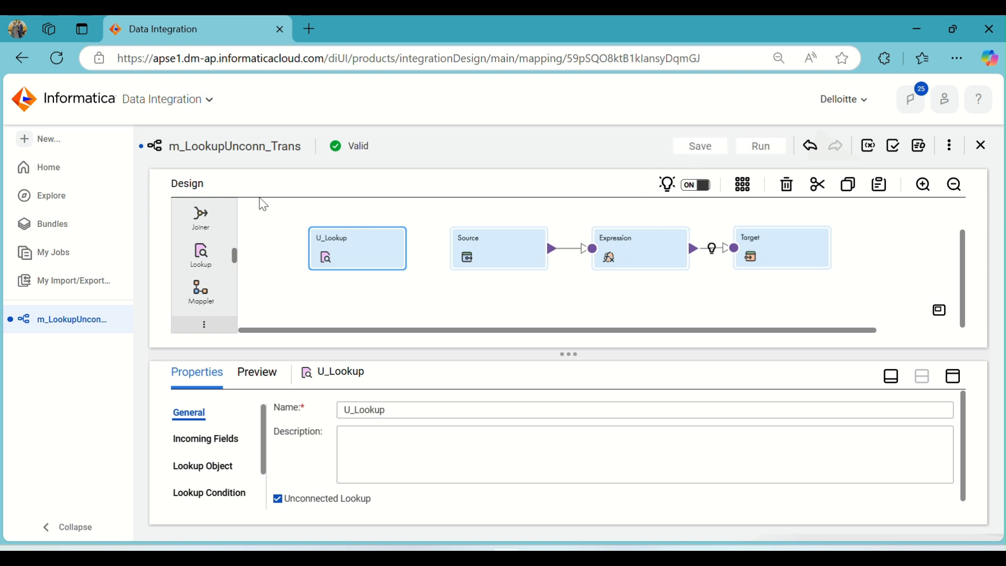